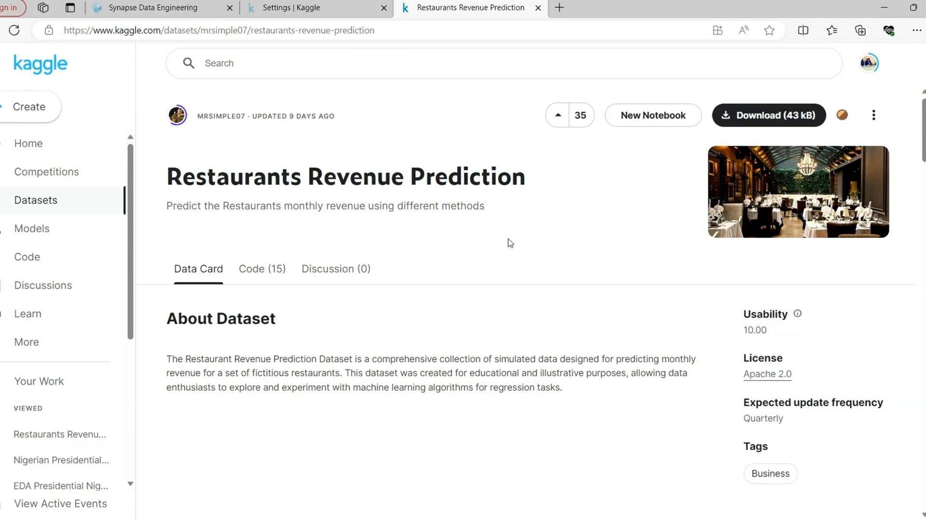
- Open the Kaggle account Settings page with its API section from the profile avatar menu
scroll(509, 241, down, 8)
scroll(556, 361, down, 2)
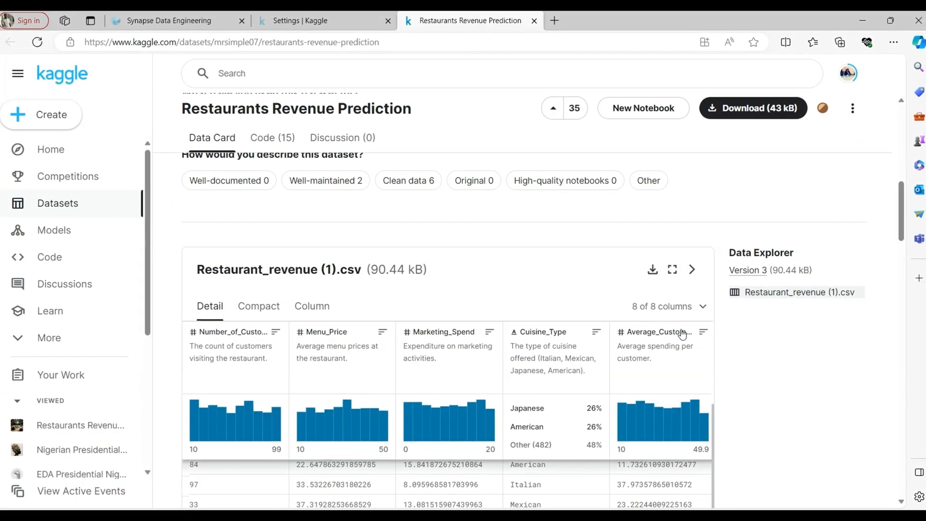
scroll(704, 346, down, 5)
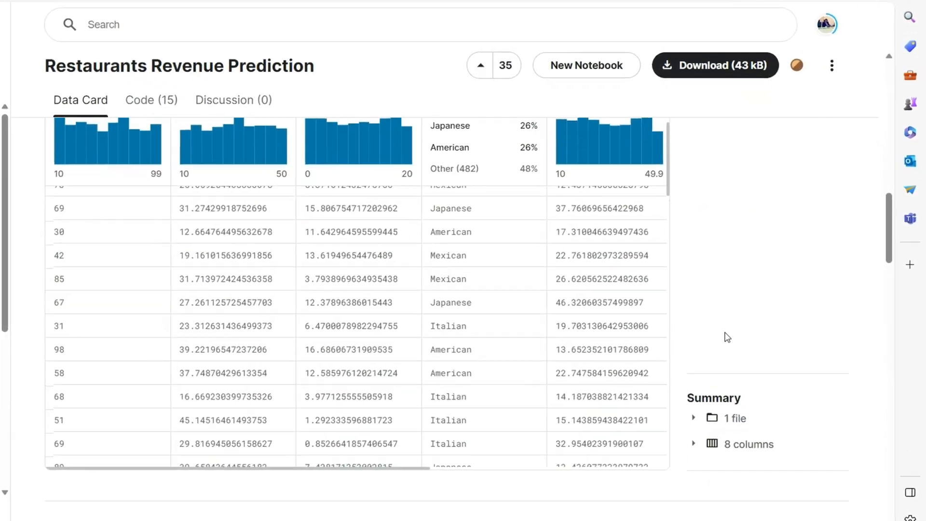
scroll(727, 337, up, 5)
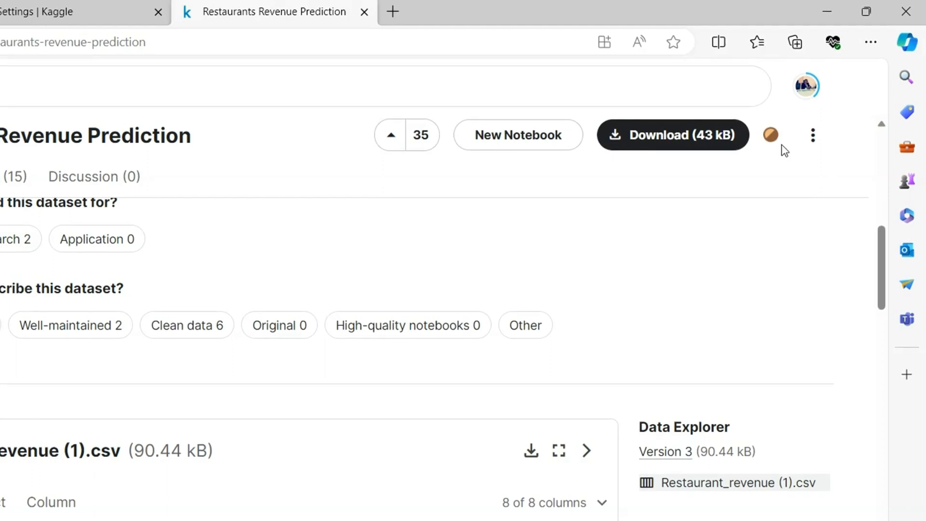
click(807, 88)
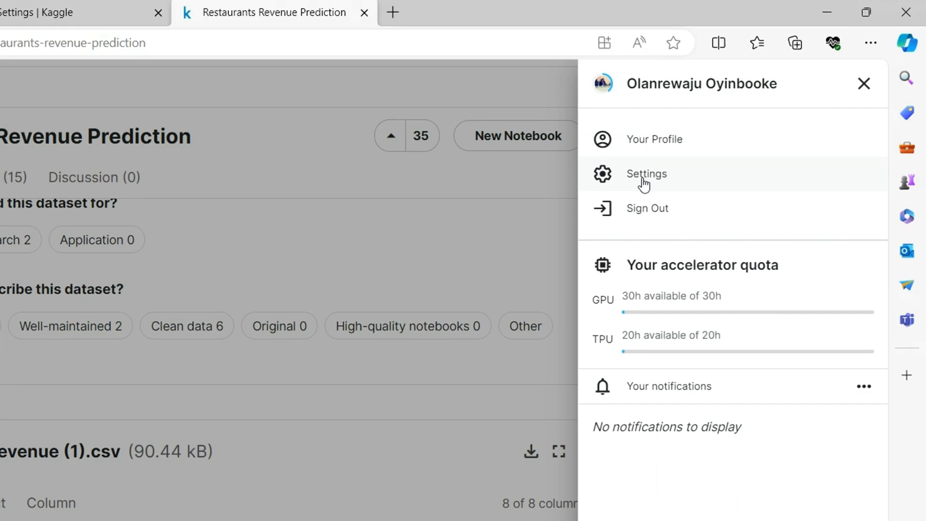
click(642, 179)
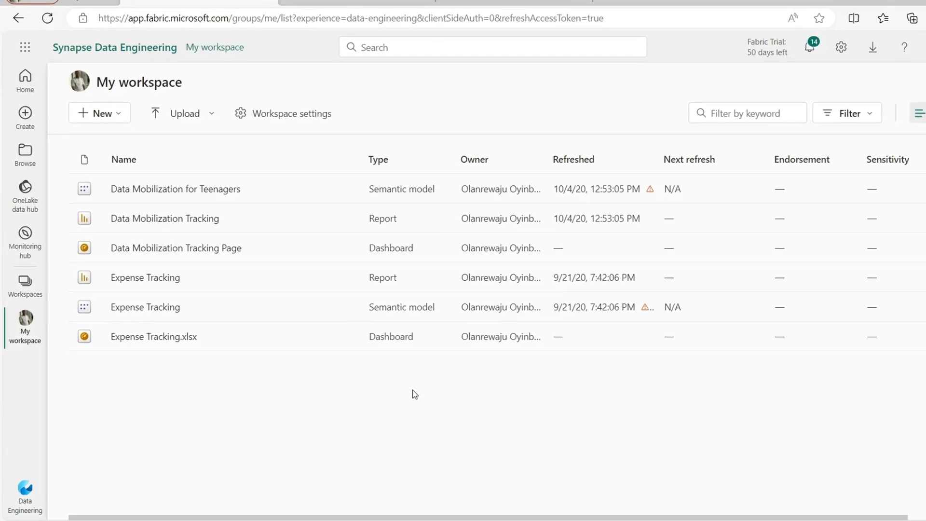
- Create a workspace named FabricDemo using the Trial license mode
click(27, 290)
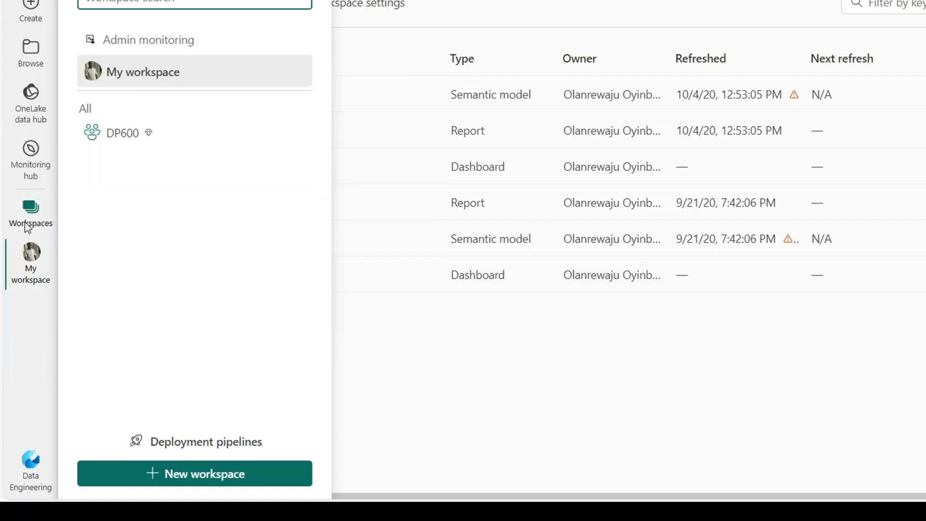
click(195, 474)
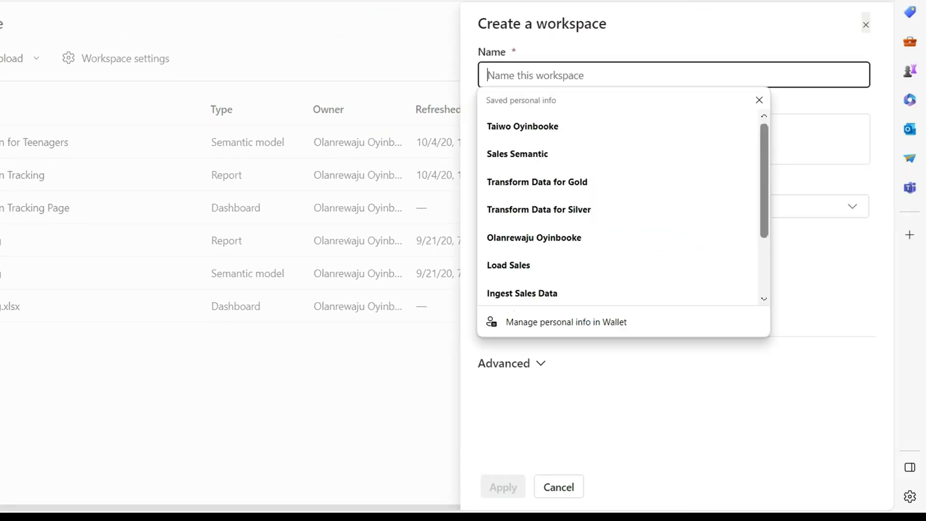
text(Fabr)
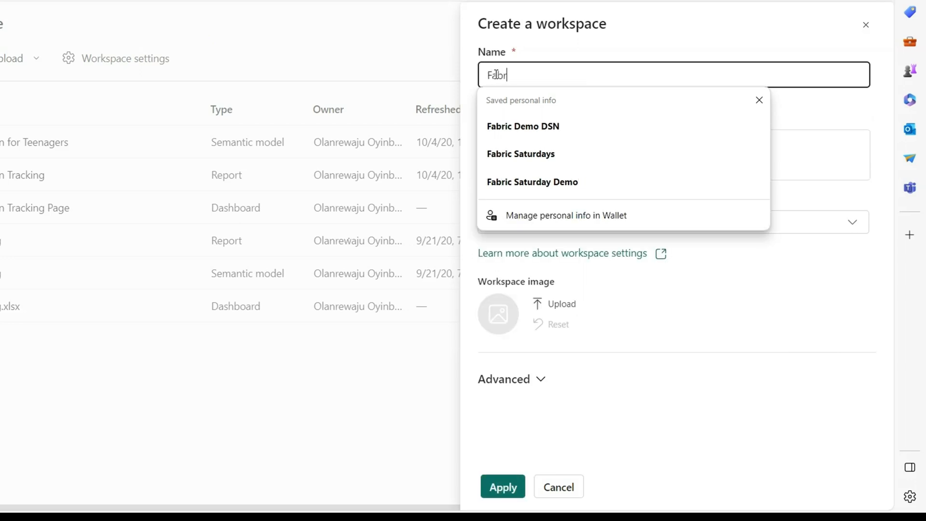
text(icDemo)
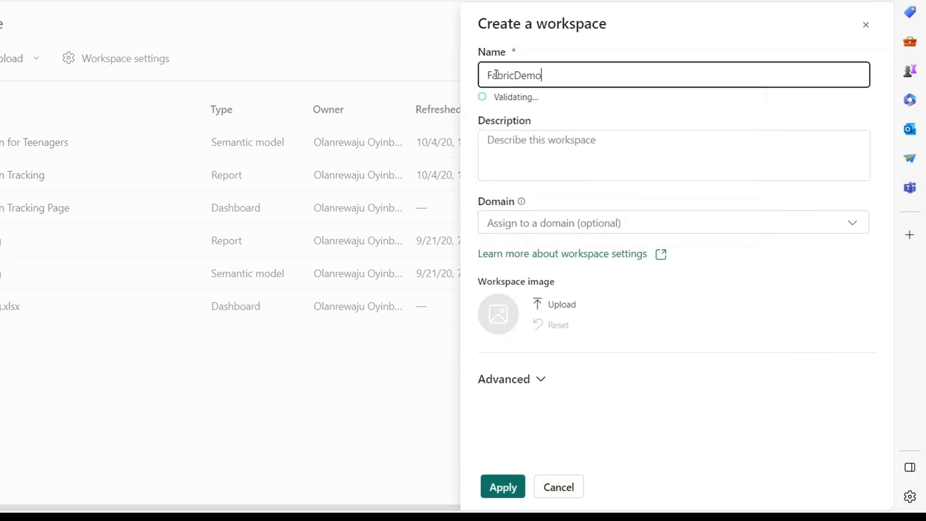
click(530, 385)
scroll(590, 366, down, 5)
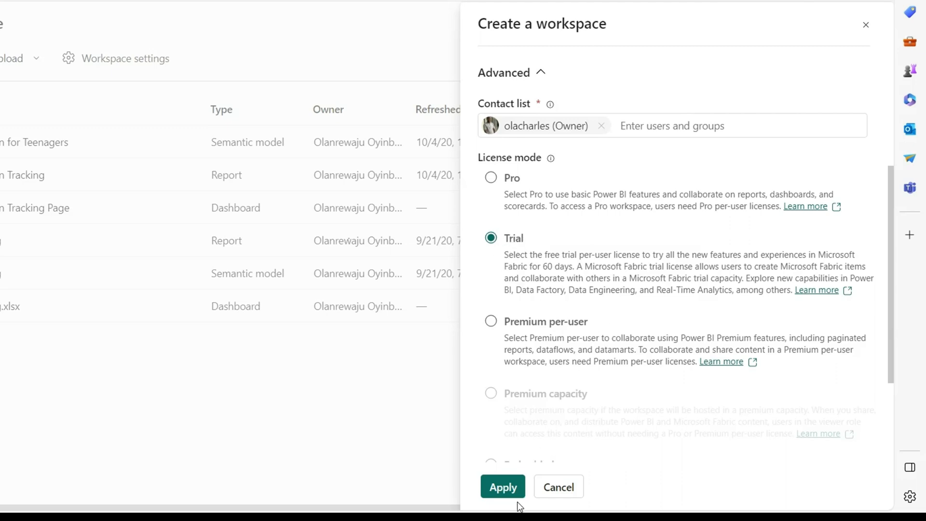
click(503, 487)
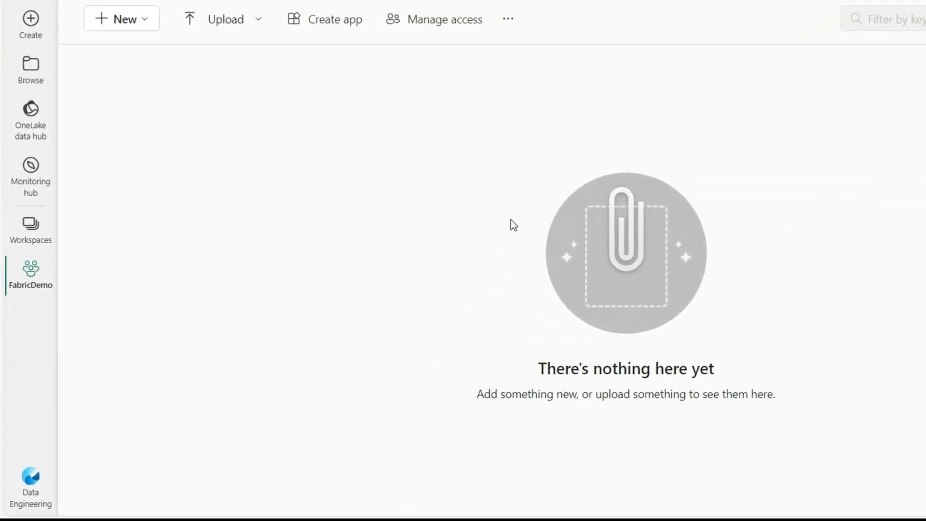
- Switch to Synapse Data Engineering, open FabricDemo, and list the New item types
click(36, 495)
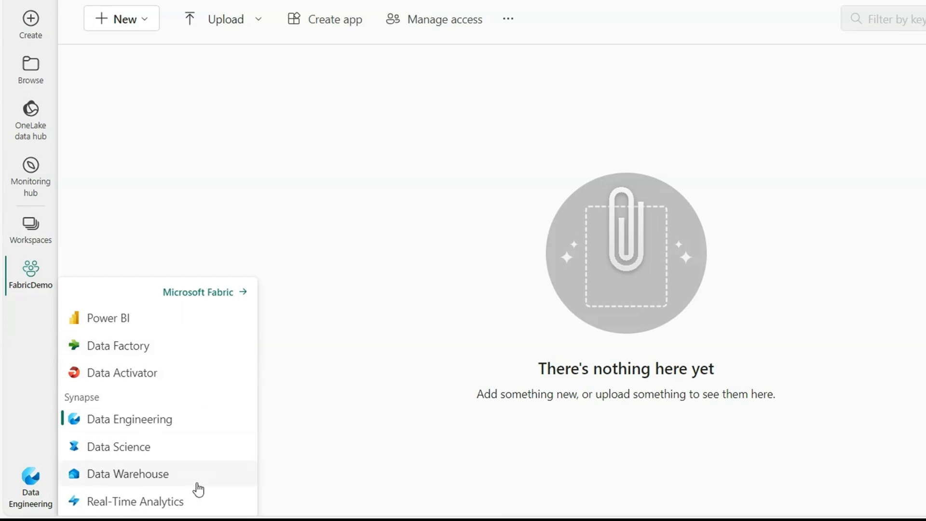
click(203, 293)
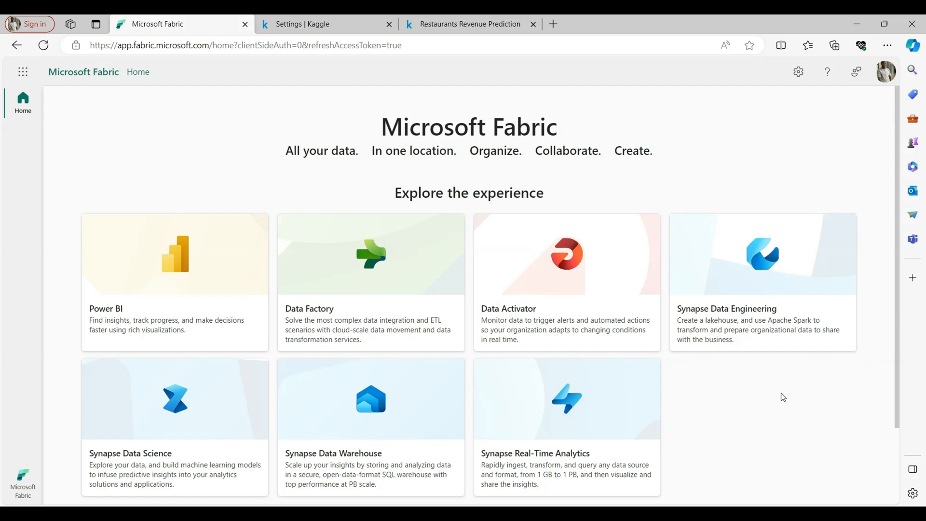
click(774, 248)
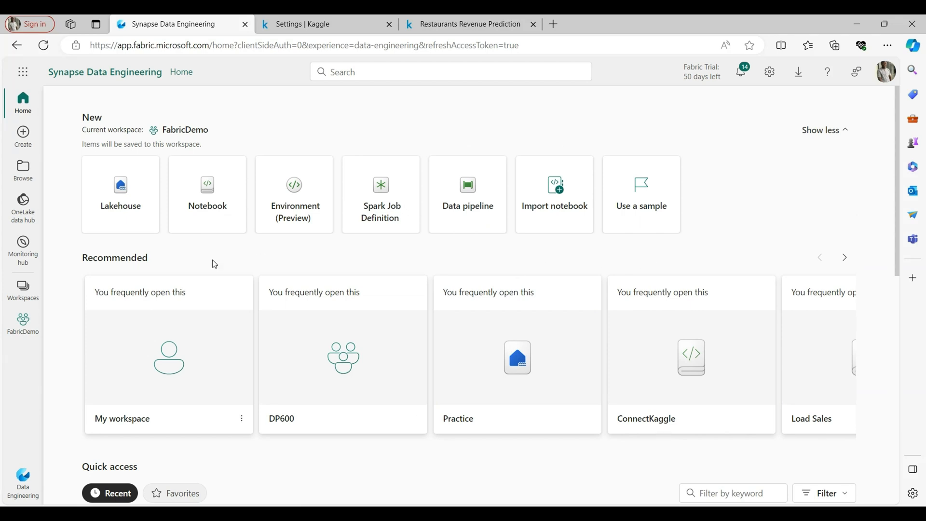
click(29, 328)
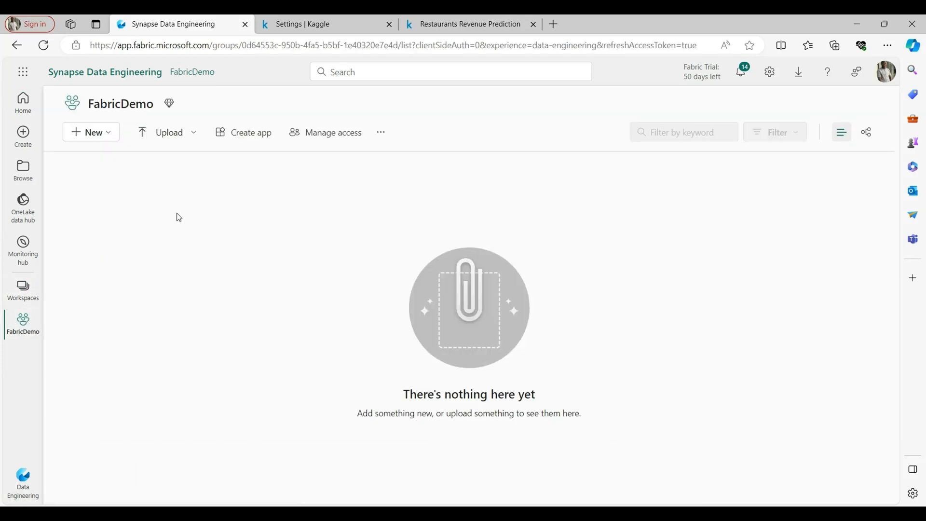
click(109, 137)
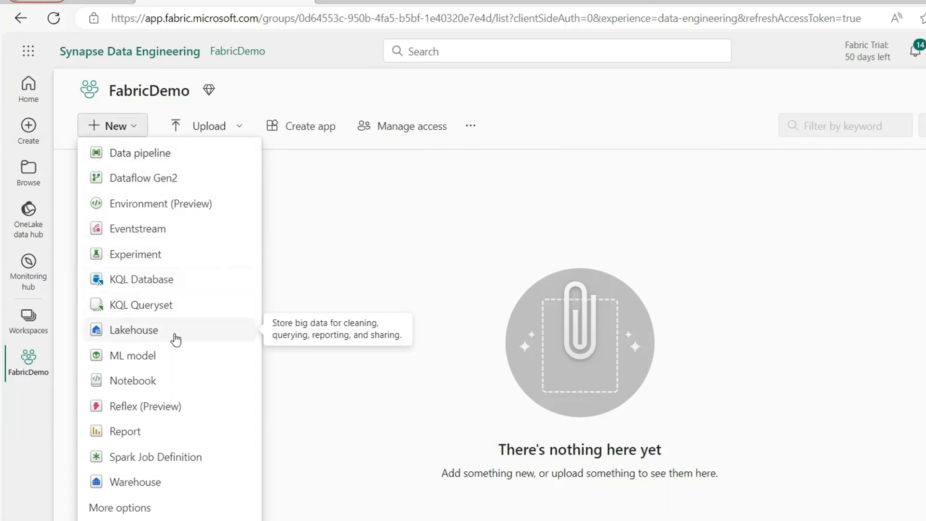
- Create a Lakehouse named FabricDemoLake from the New menu
click(138, 338)
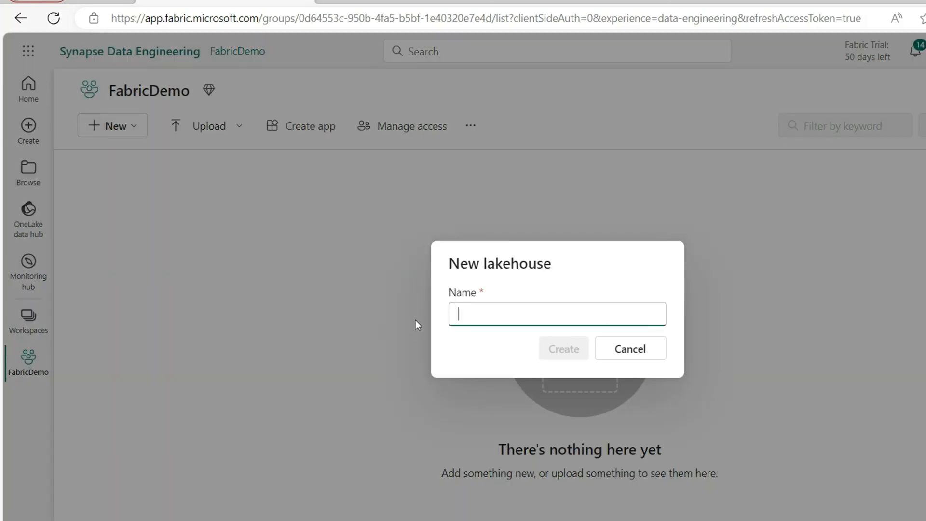
text(FabricD)
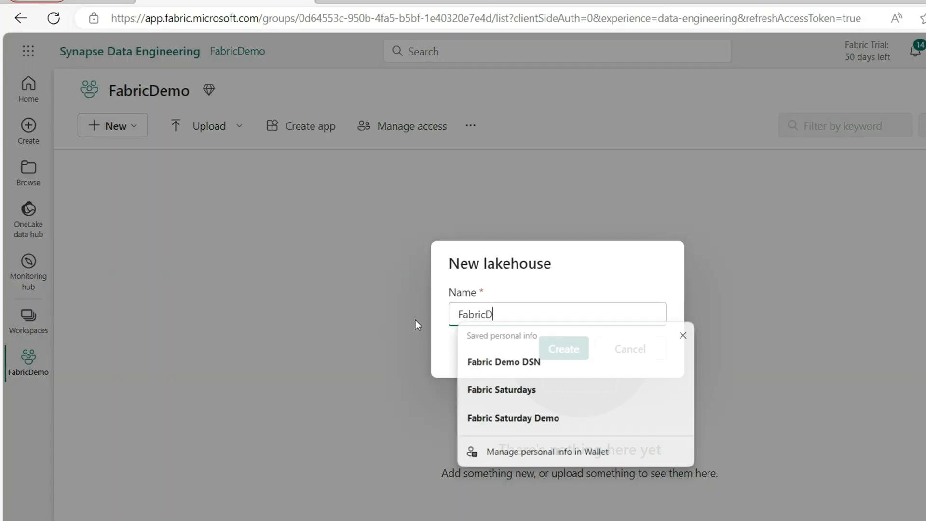
text(emoLake)
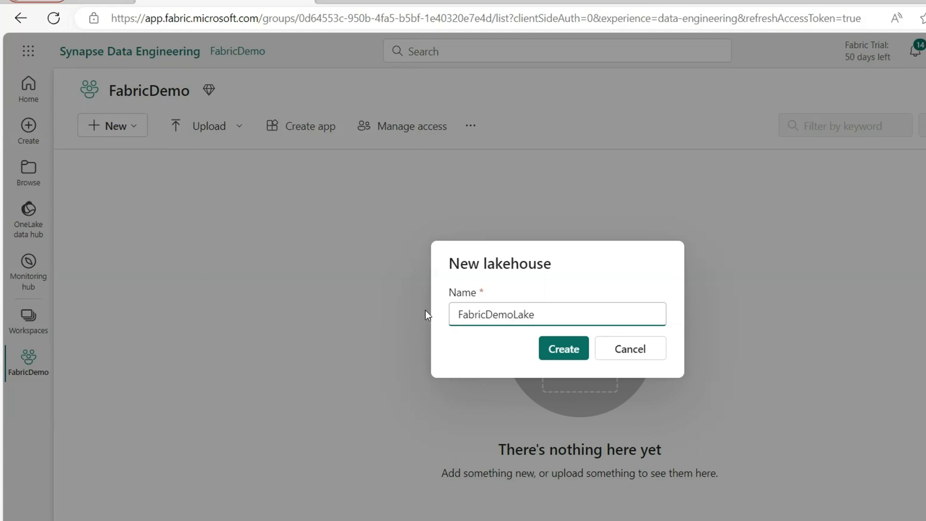
click(564, 347)
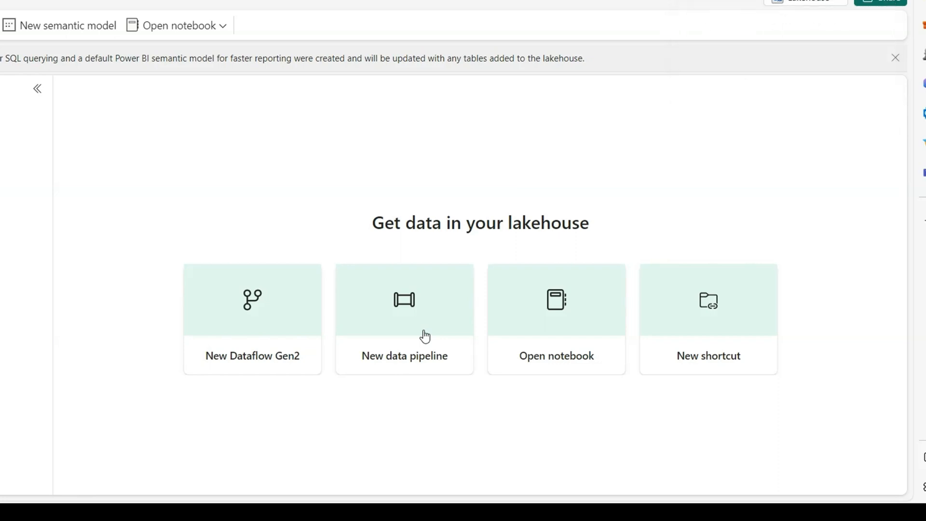
- Create a new notebook attached to the FabricDemoLake lakehouse
click(568, 318)
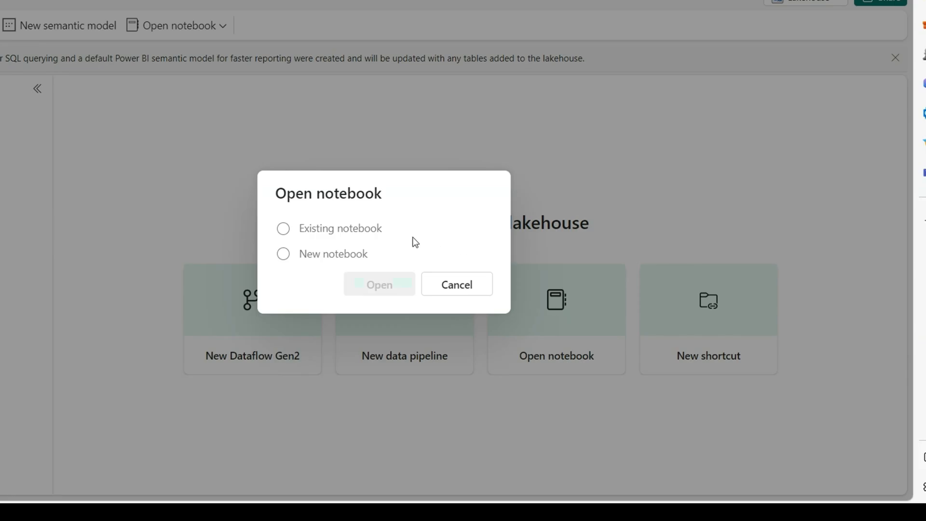
click(326, 257)
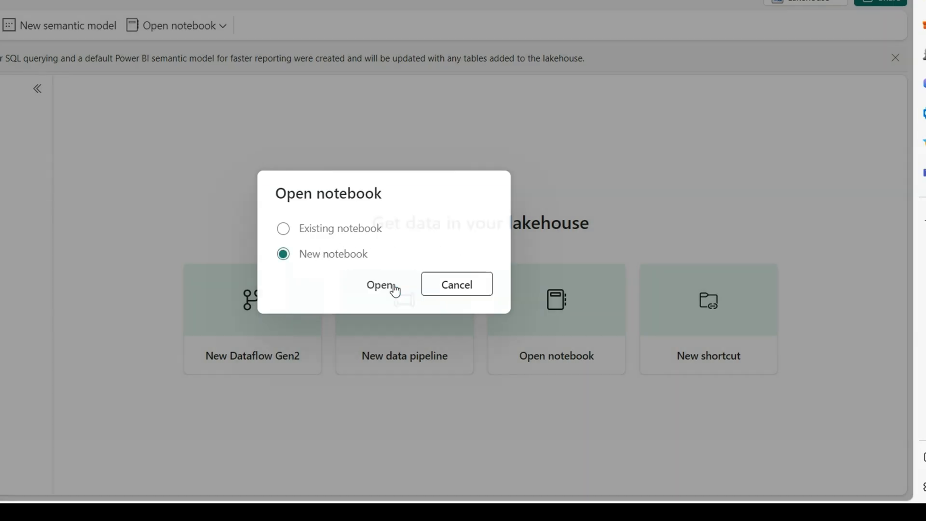
click(392, 284)
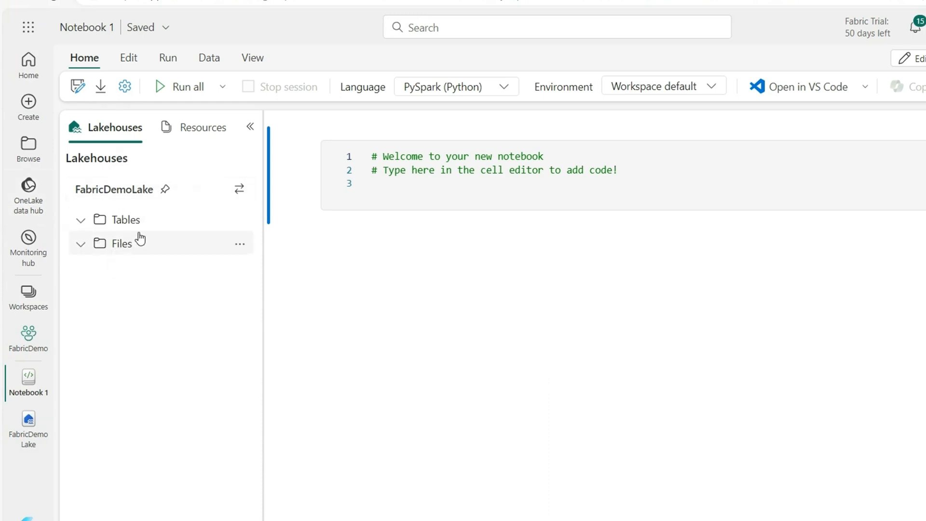
- Rename the notebook from Notebook 1 to KaggleExtract
click(110, 29)
drag(145, 83, 56, 93)
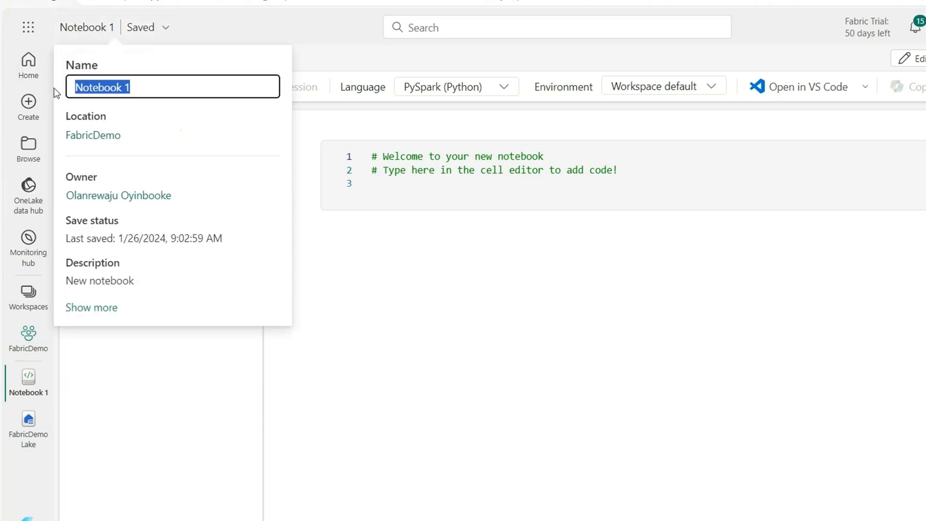
text(Kaggle)
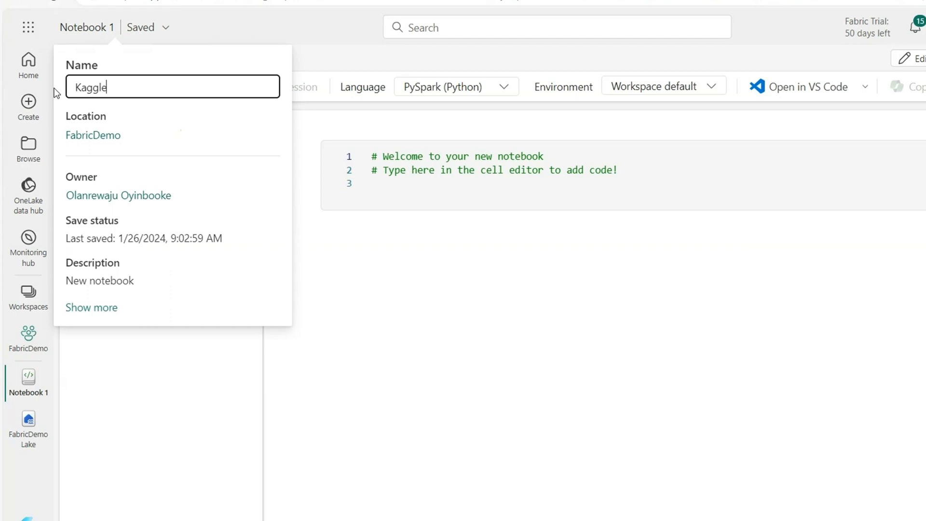
text(Extract)
key(Return)
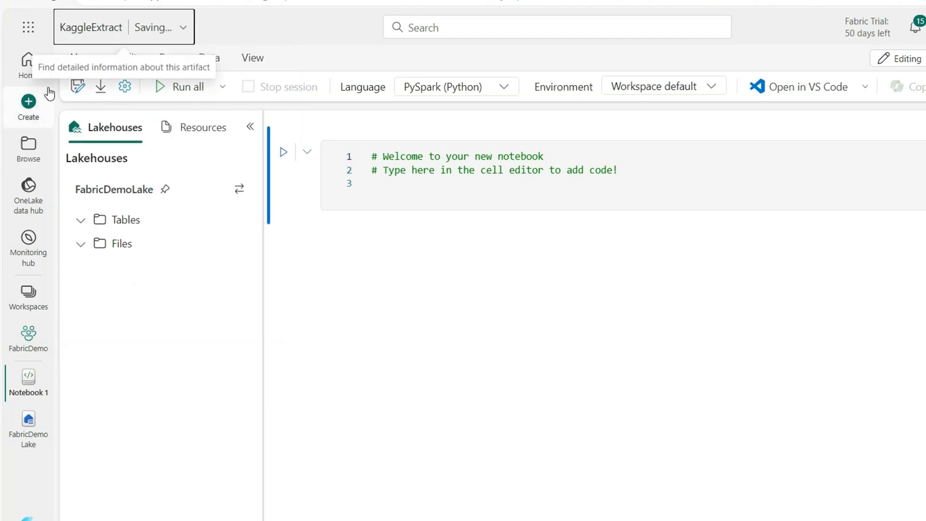
click(418, 192)
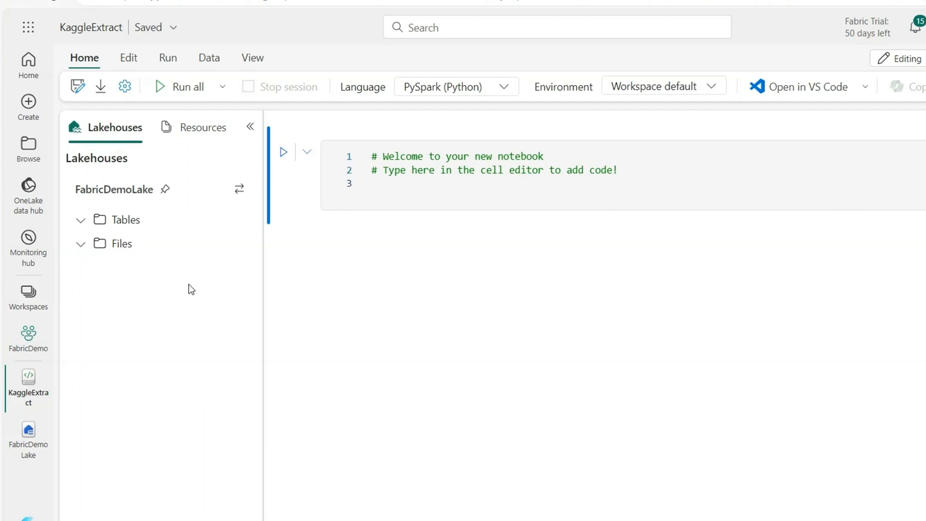
- Paste the KaggleApi import on line 3, run it, and select the failing kaggle import line
click(384, 187)
text(from kaggle.api.kaggle_api_extended import KaggleApi)
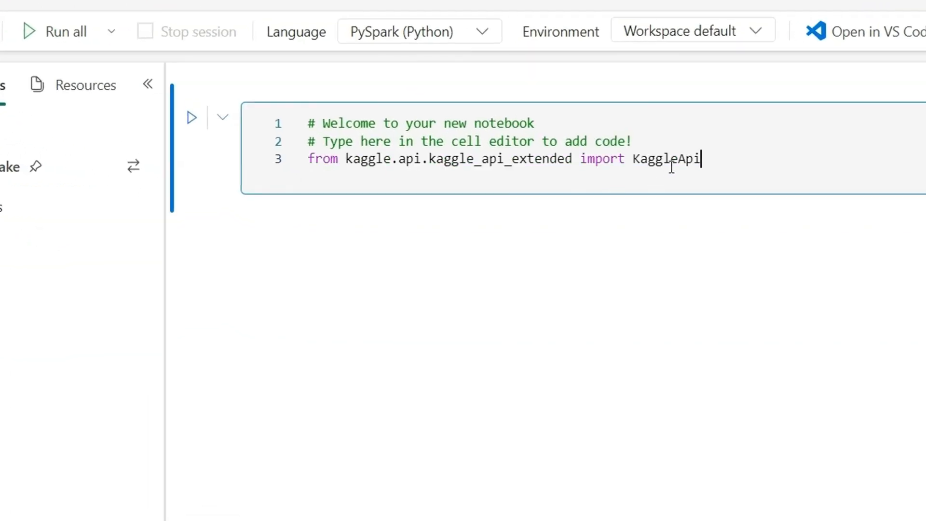
drag(726, 165, 632, 165)
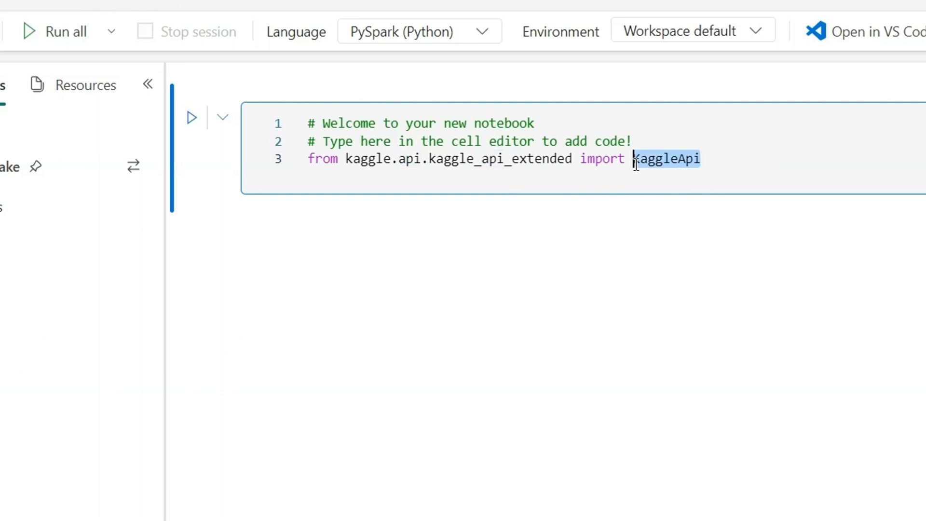
click(722, 164)
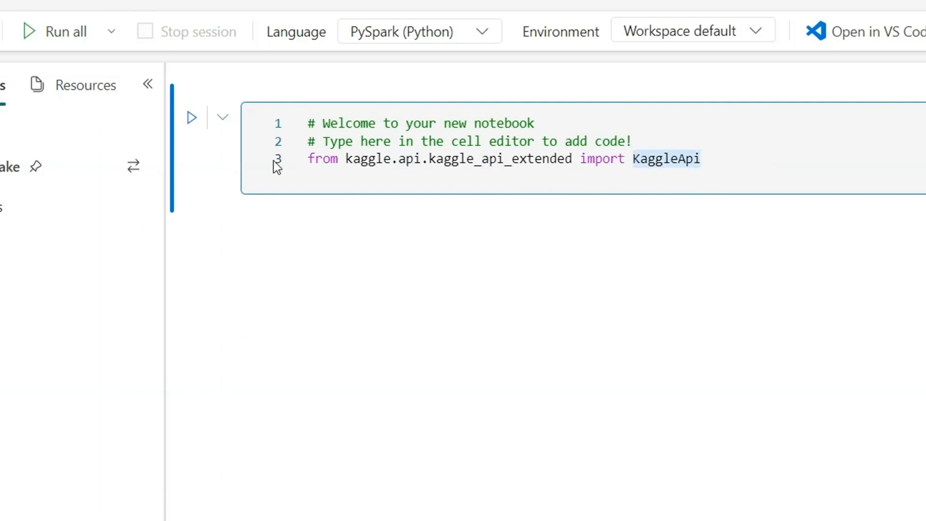
click(191, 118)
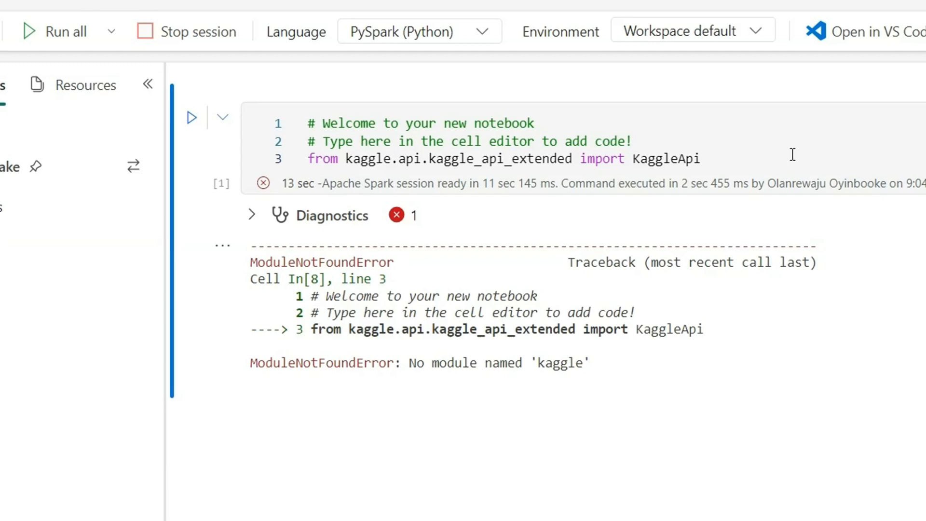
drag(719, 158, 308, 158)
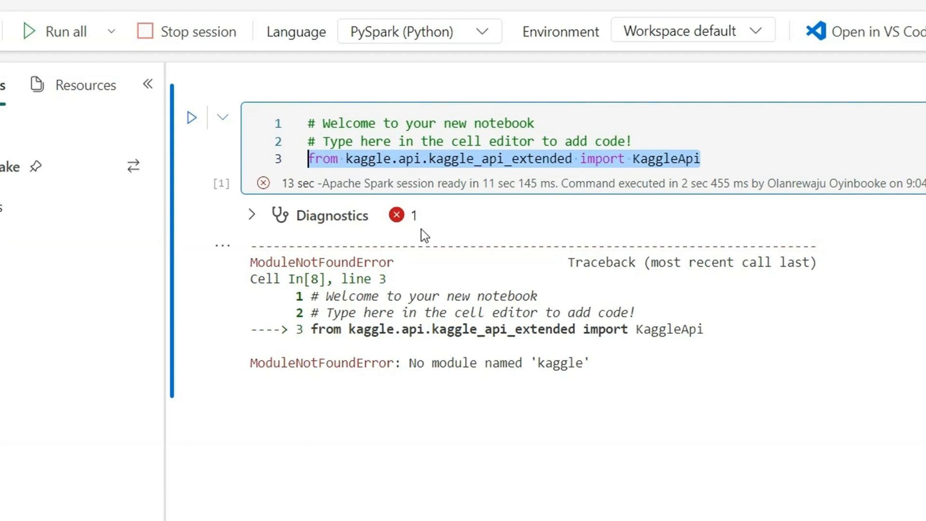
- Replace line 3 with !pip install kaggle and run the cell
text(!)
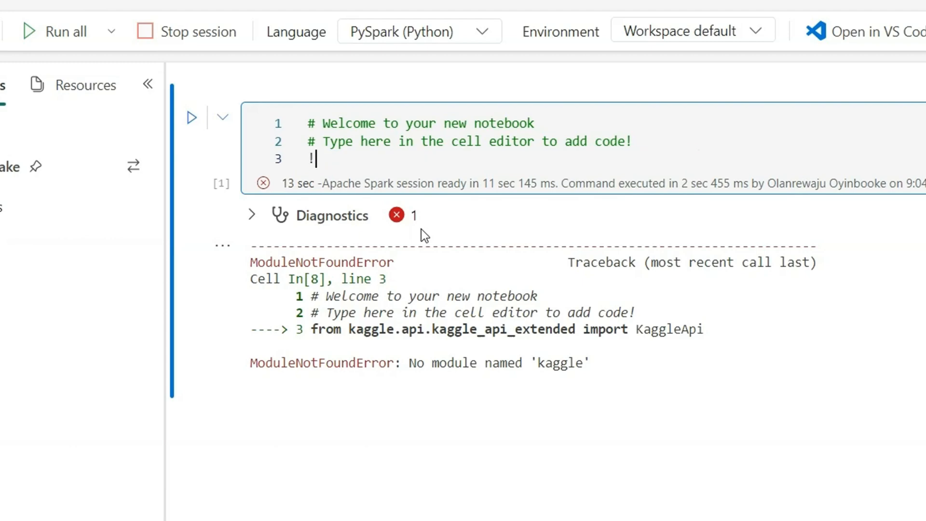
text(pip int)
key(BackSpace)
text(stall )
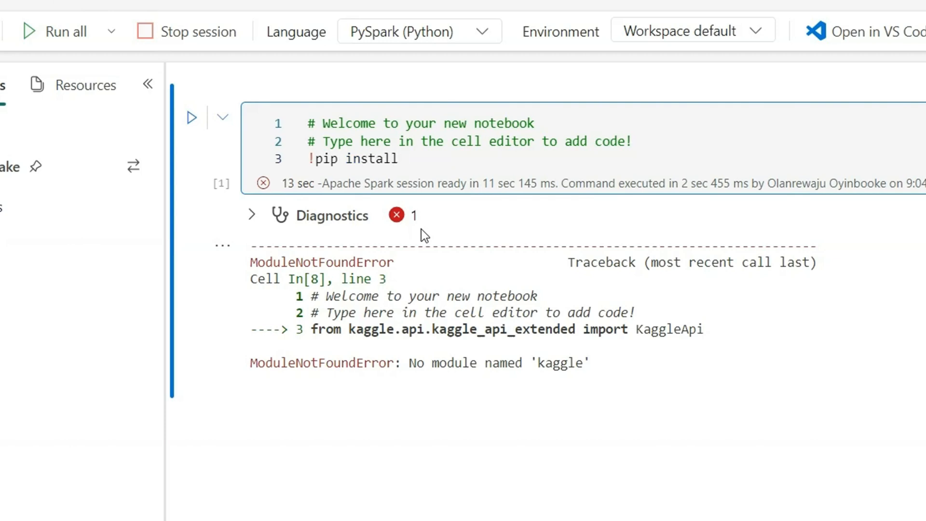
text(kaggle)
key(shift+Return)
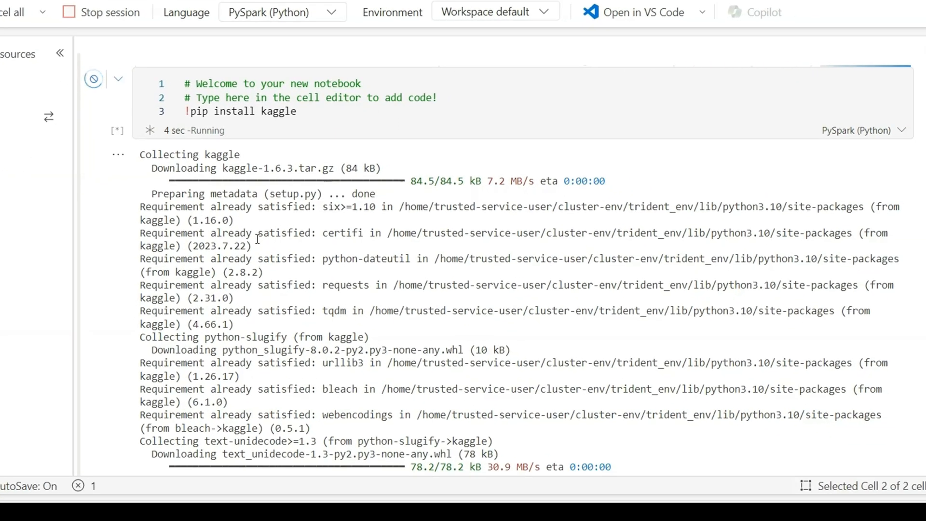
- Check the install log for kaggle-1.6.3, then move into the new empty cell
scroll(403, 321, down, 3)
scroll(260, 238, down, 2)
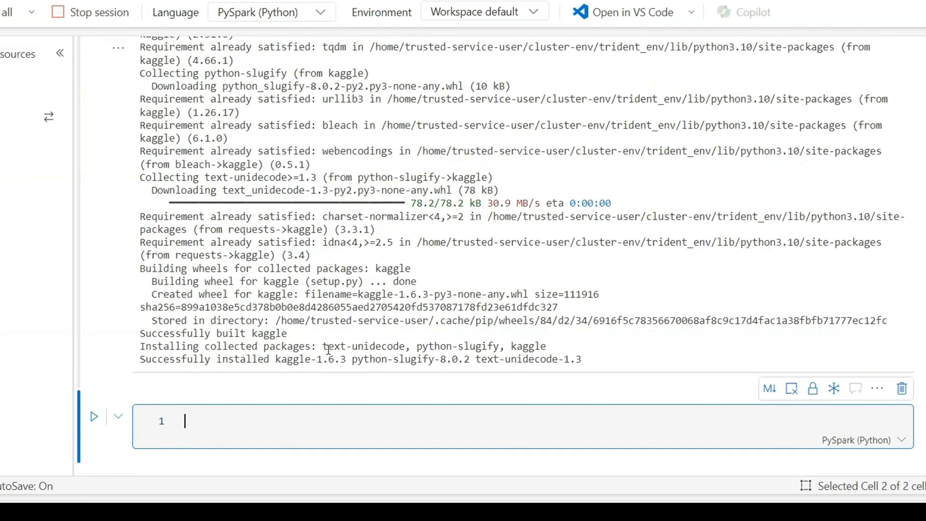
scroll(328, 349, up, 8)
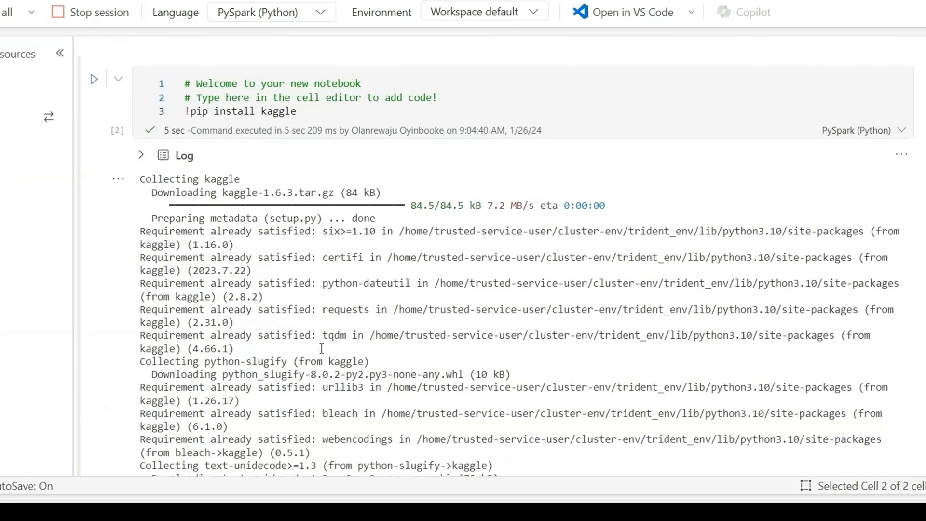
click(140, 155)
scroll(357, 337, down, 8)
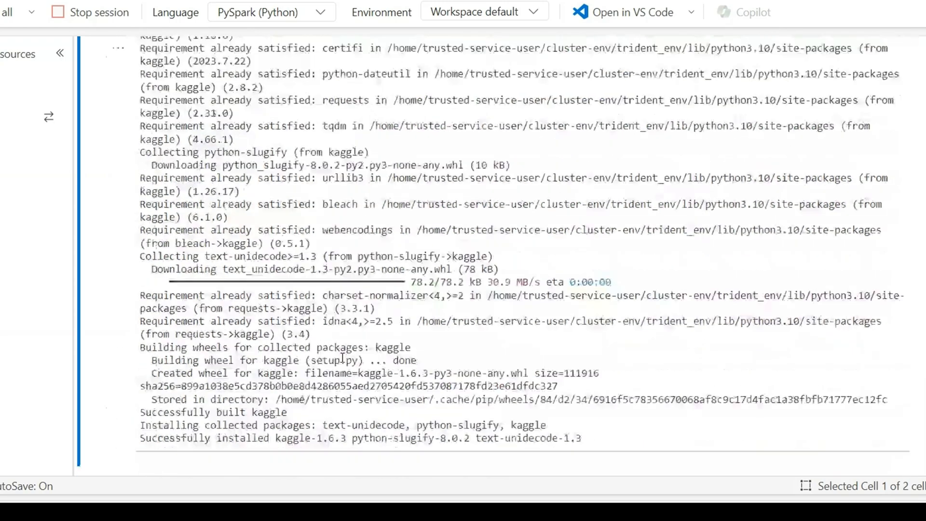
scroll(341, 366, up, 1)
scroll(340, 364, down, 6)
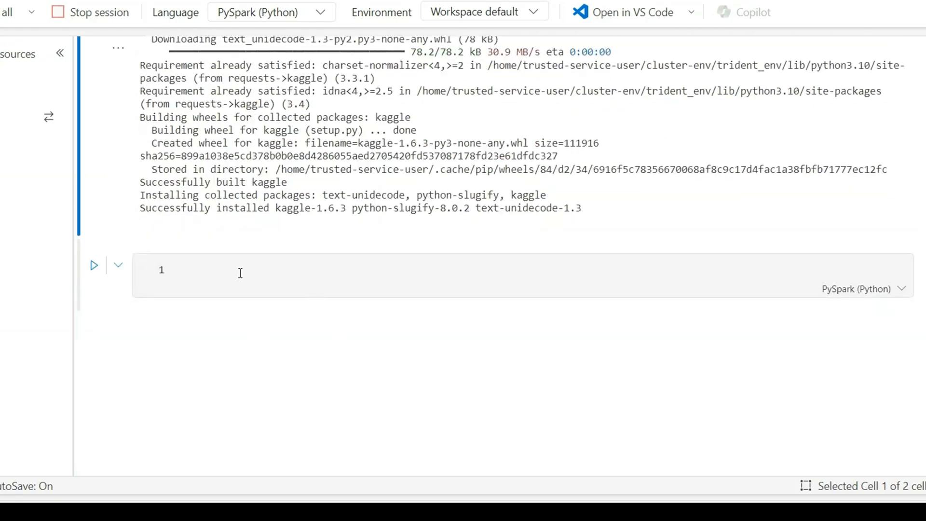
click(238, 273)
scroll(234, 319, up, 1)
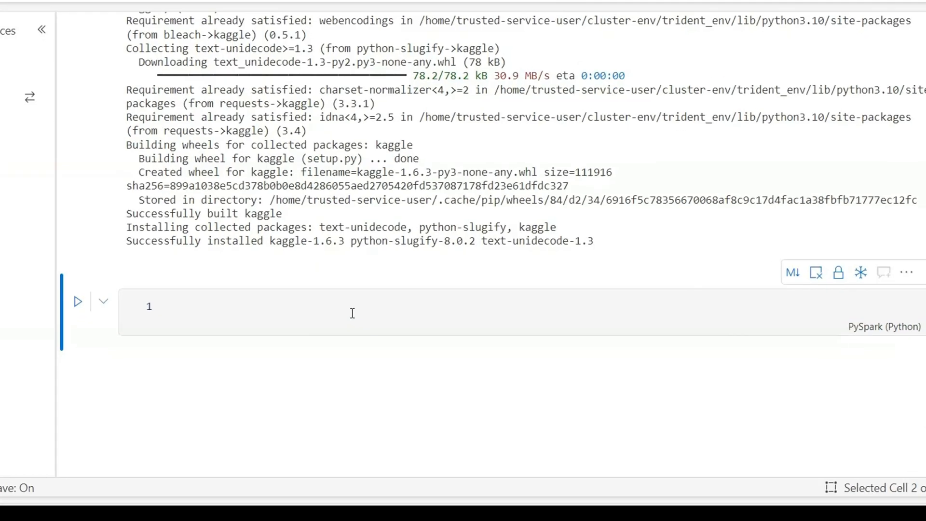
- Paste the Kaggle download code and remove /Kaggle from the os.chdir path
click(232, 310)
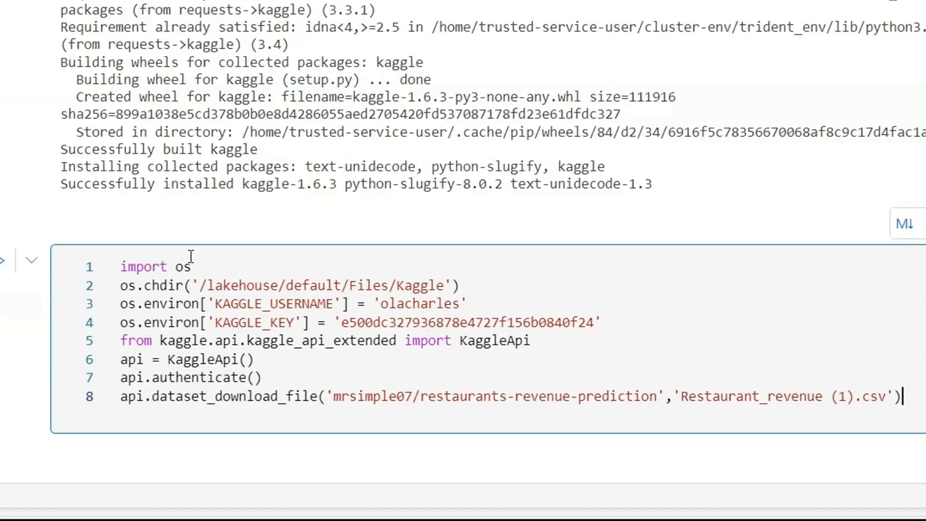
drag(191, 267, 113, 266)
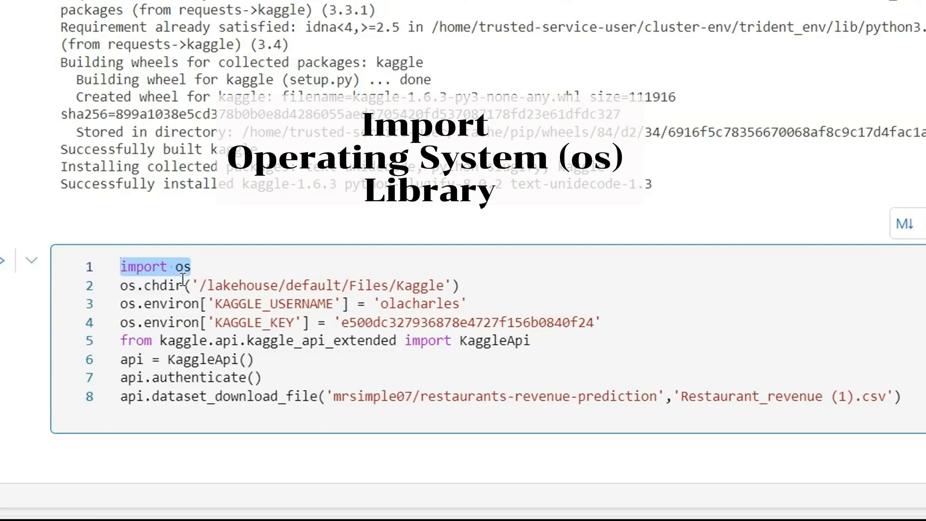
click(138, 286)
drag(494, 286, 91, 285)
click(354, 284)
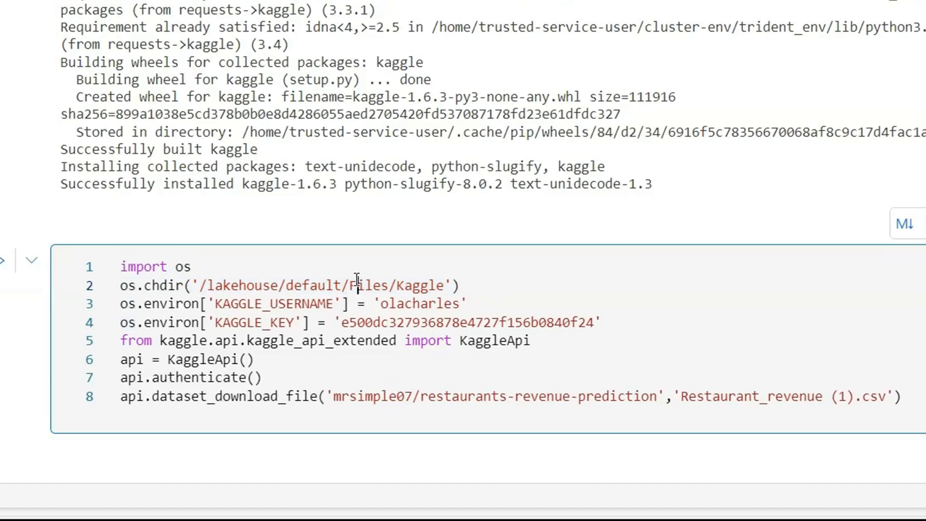
drag(388, 285, 440, 283)
drag(625, 296, 630, 299)
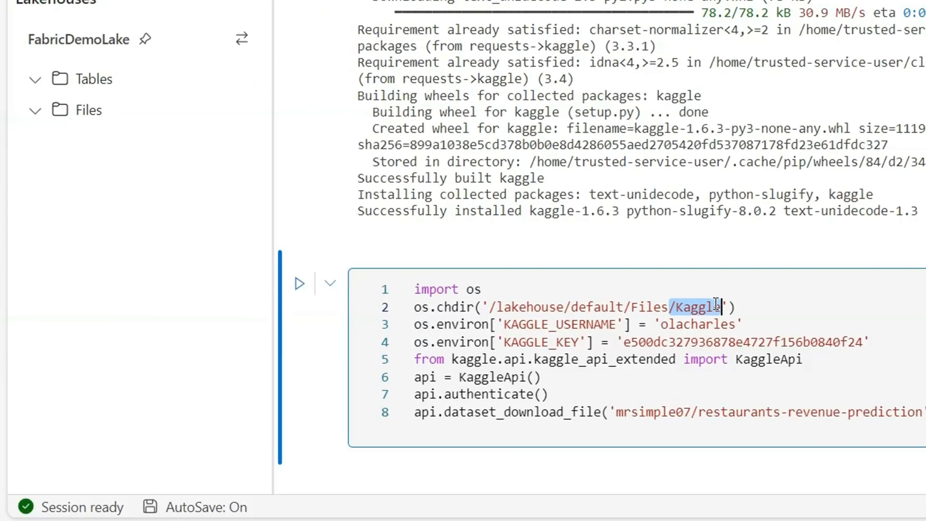
key(BackSpace)
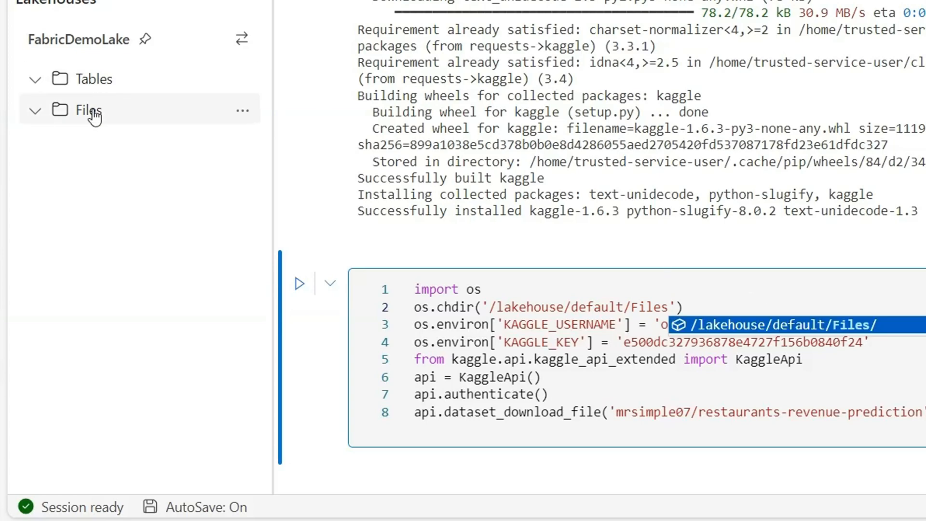
- Paste the Files folder's ABFS and relative paths beside line 2 to compare them
click(243, 110)
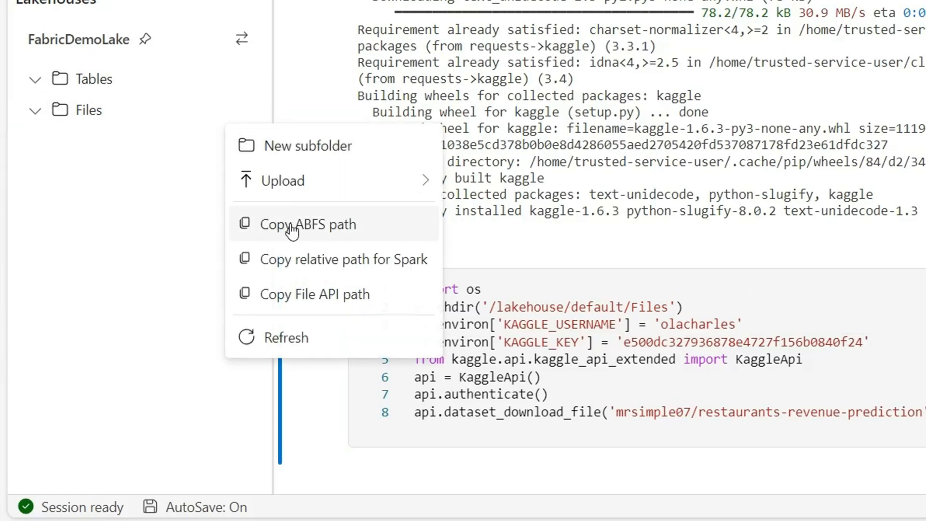
click(318, 228)
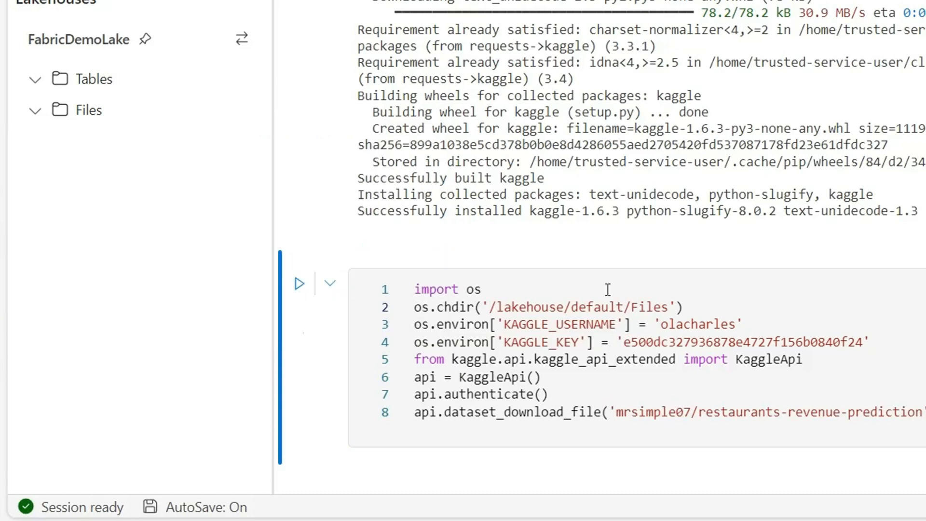
click(691, 307)
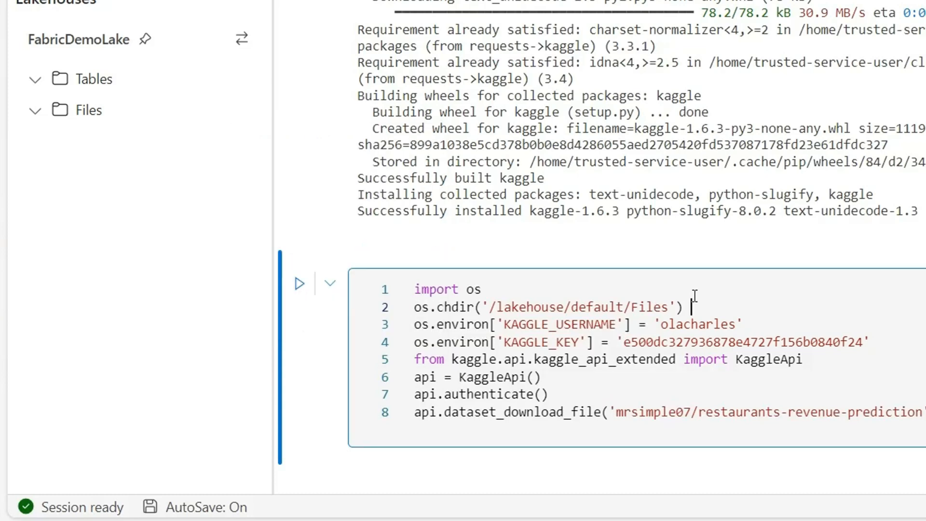
key(ctrl+v)
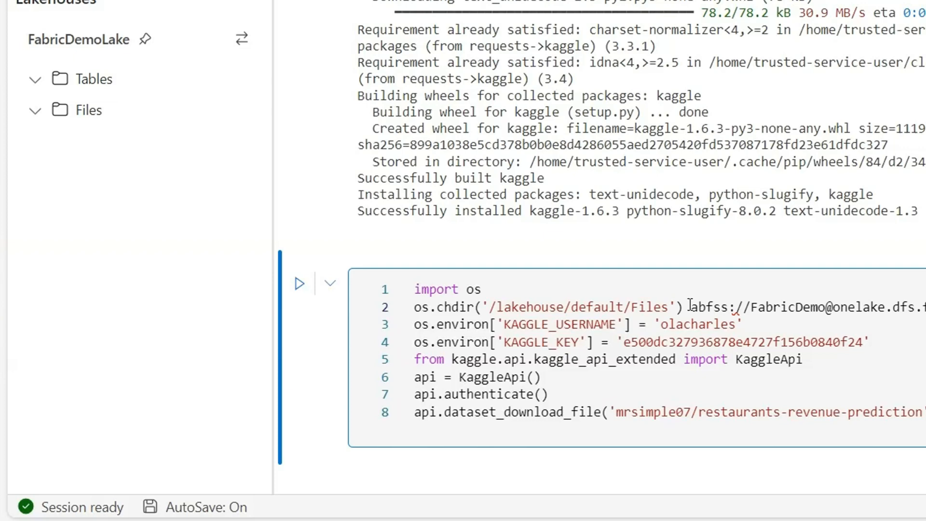
key(ctrl+z)
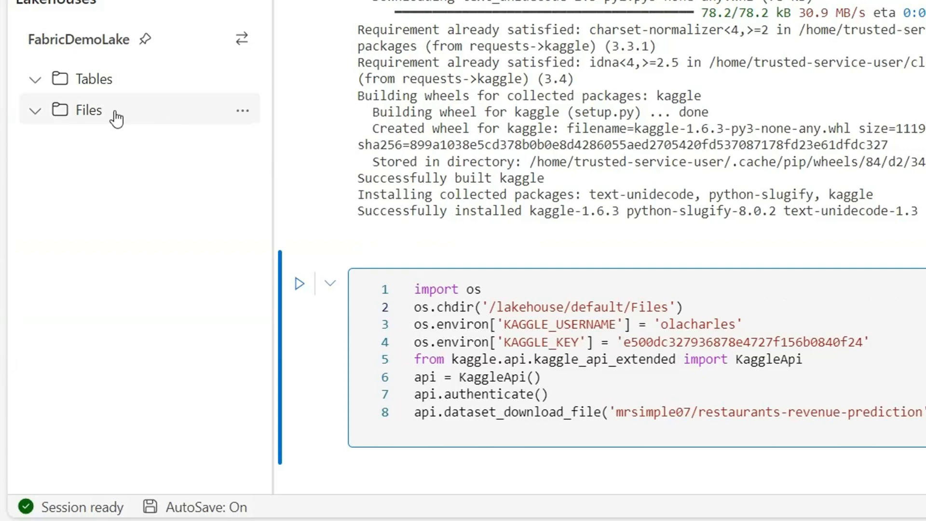
click(244, 112)
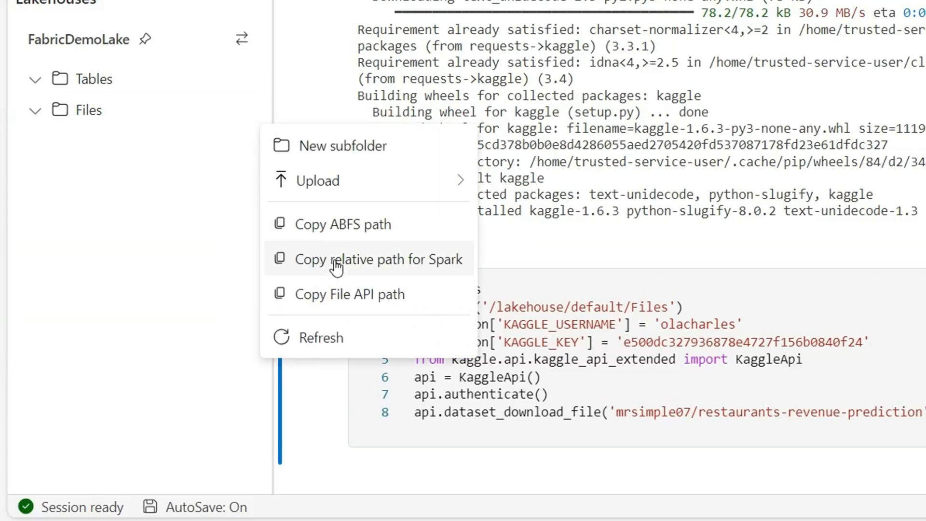
click(367, 267)
click(756, 304)
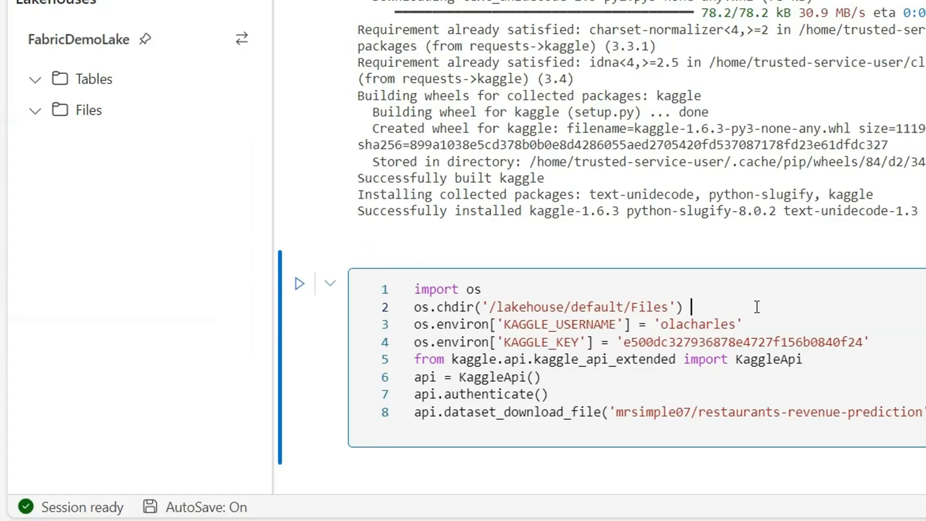
key(ctrl+v)
- Compare the File API path /lakehouse/default/Files with the chdir path, then delete the duplicate
click(239, 118)
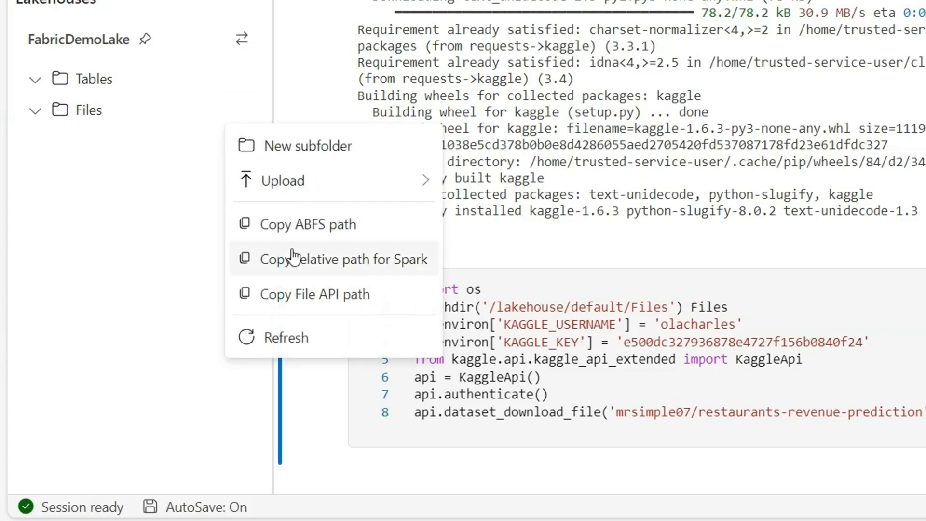
click(308, 302)
double_click(716, 308)
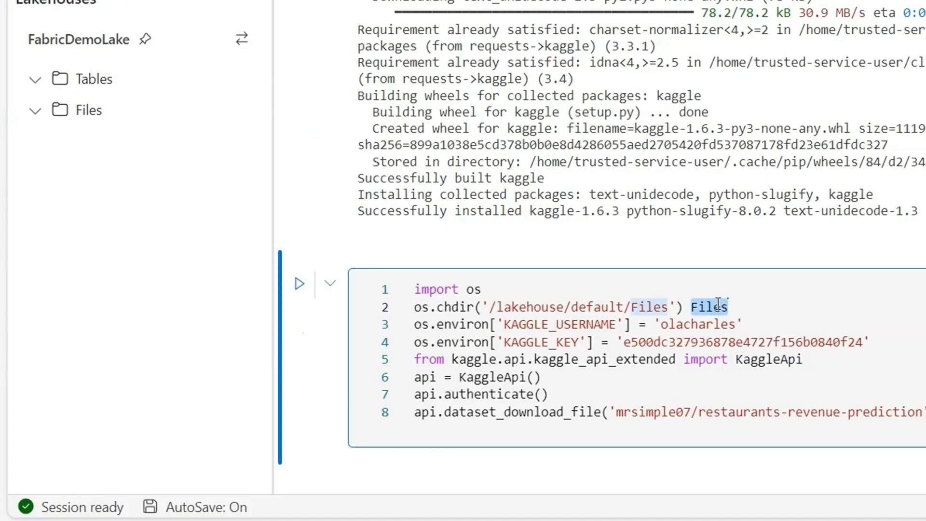
key(BackSpace)
key(ctrl+v)
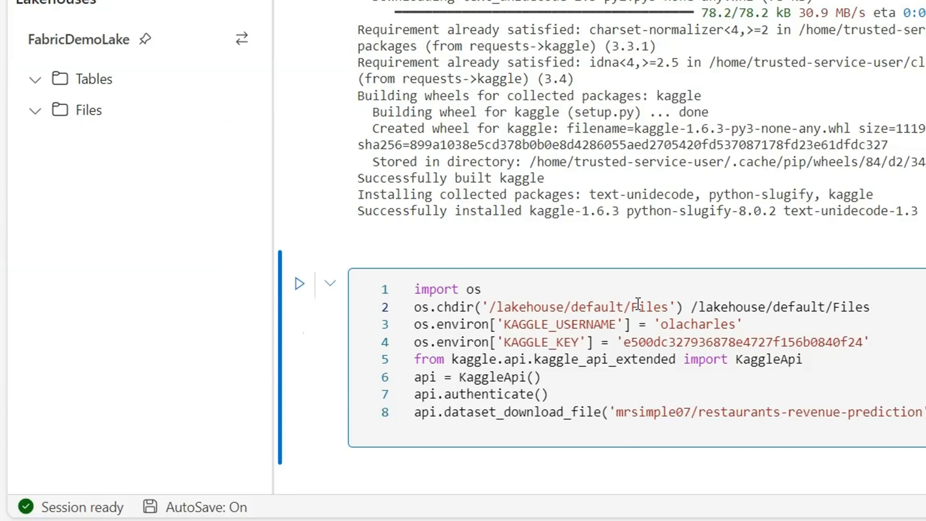
drag(489, 307, 668, 306)
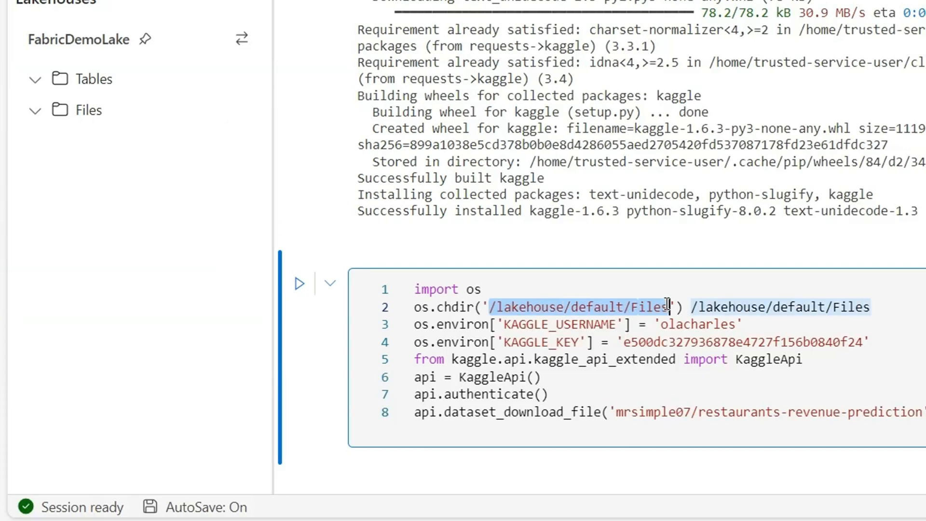
drag(884, 304, 699, 300)
key(BackSpace)
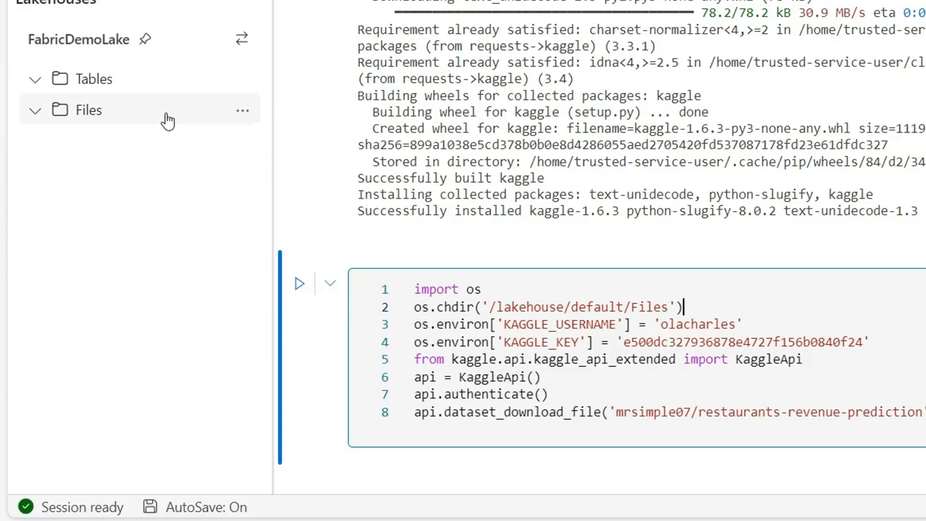
click(243, 117)
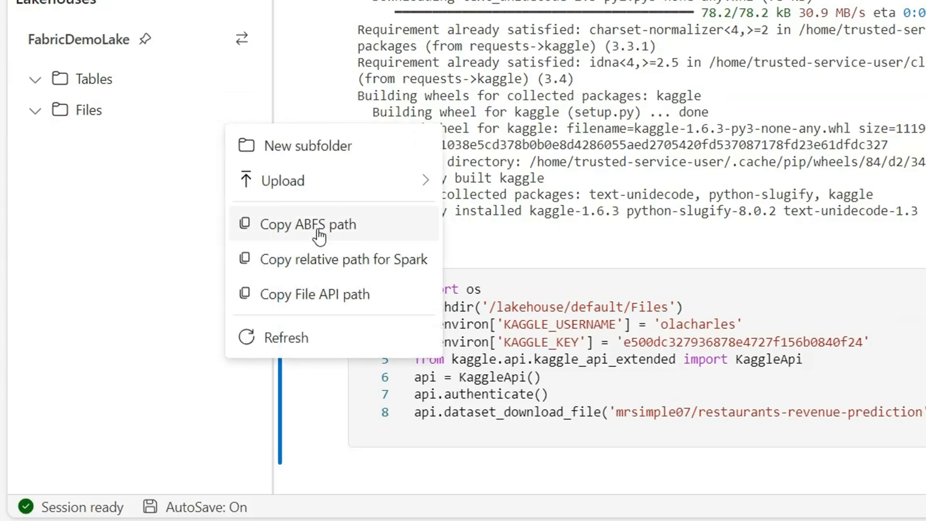
click(654, 303)
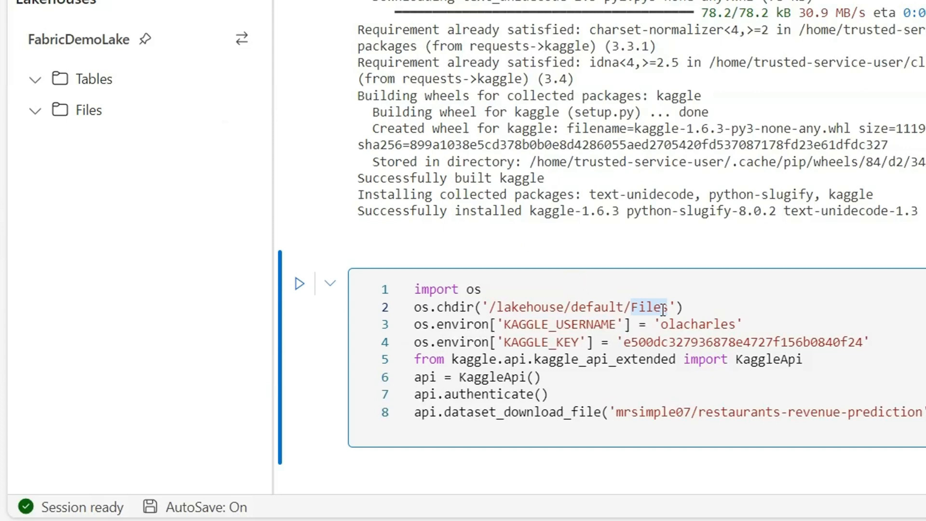
drag(669, 307, 490, 306)
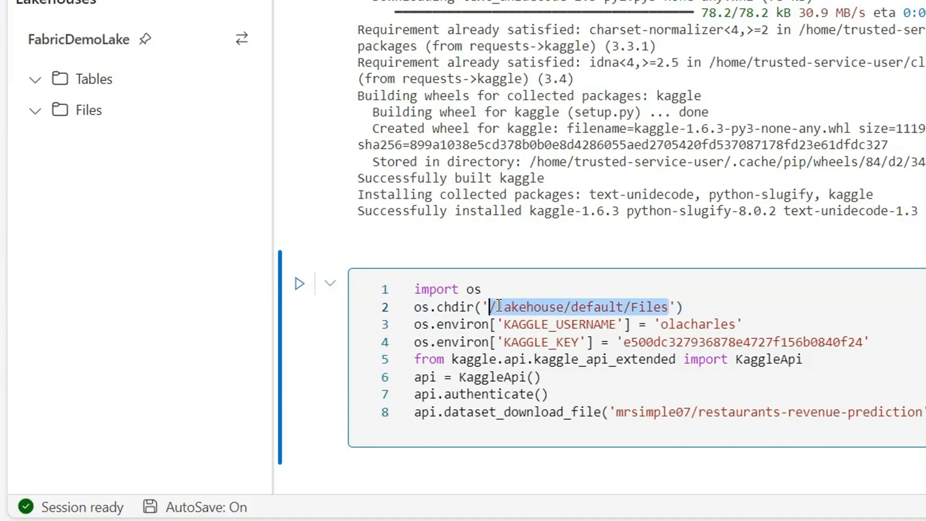
click(460, 302)
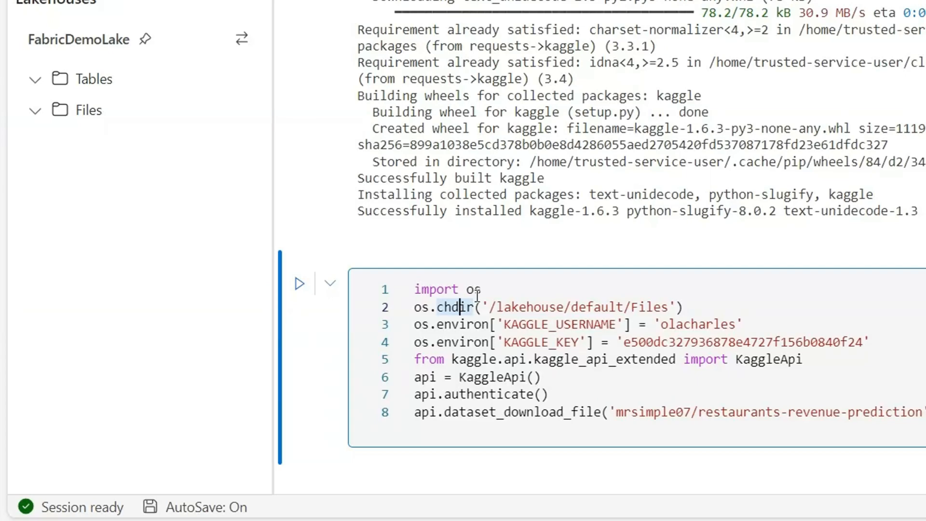
click(688, 306)
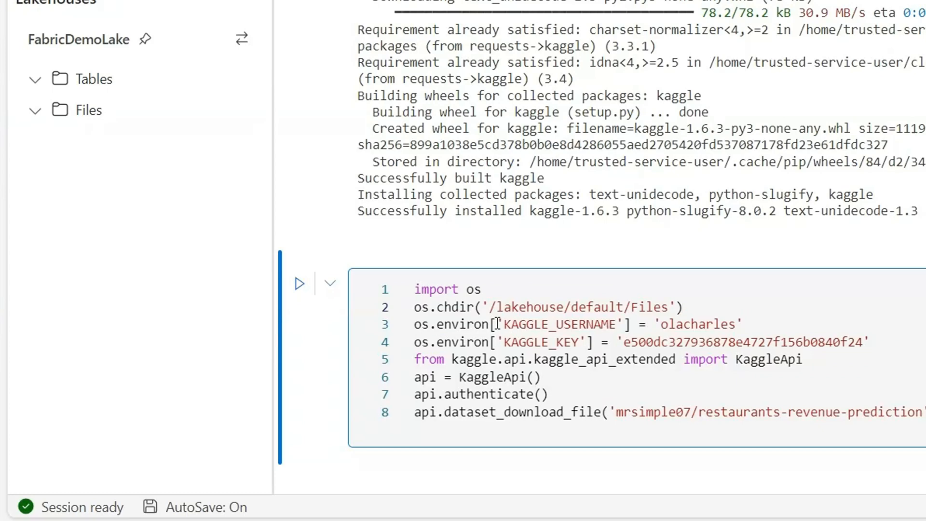
click(585, 323)
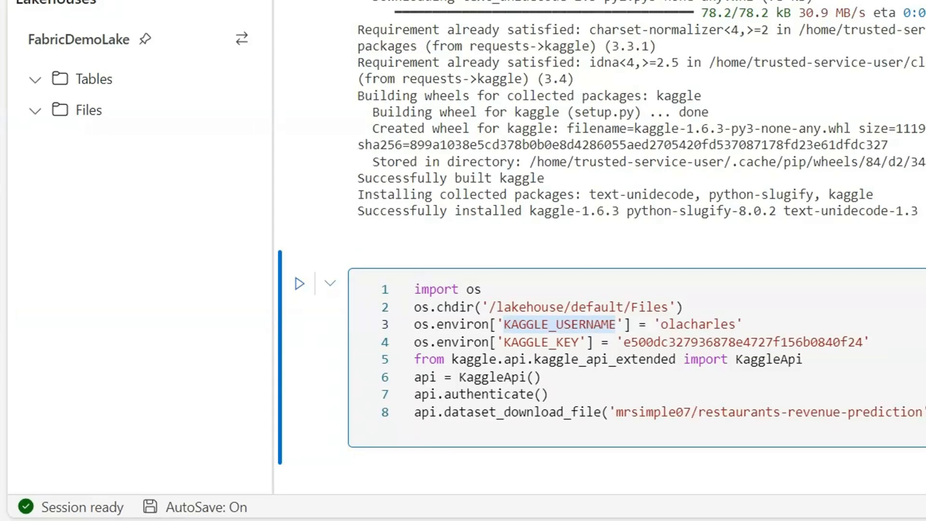
drag(714, 342, 709, 344)
double_click(709, 343)
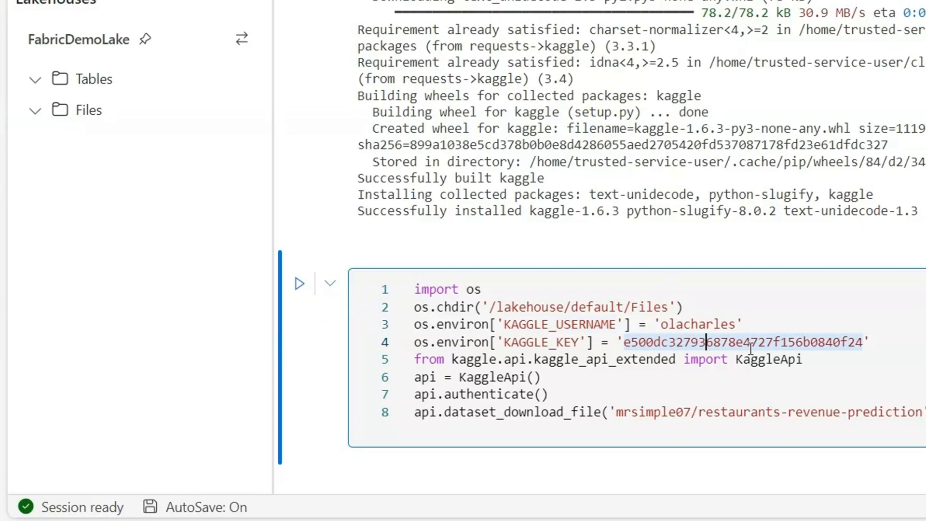
double_click(417, 359)
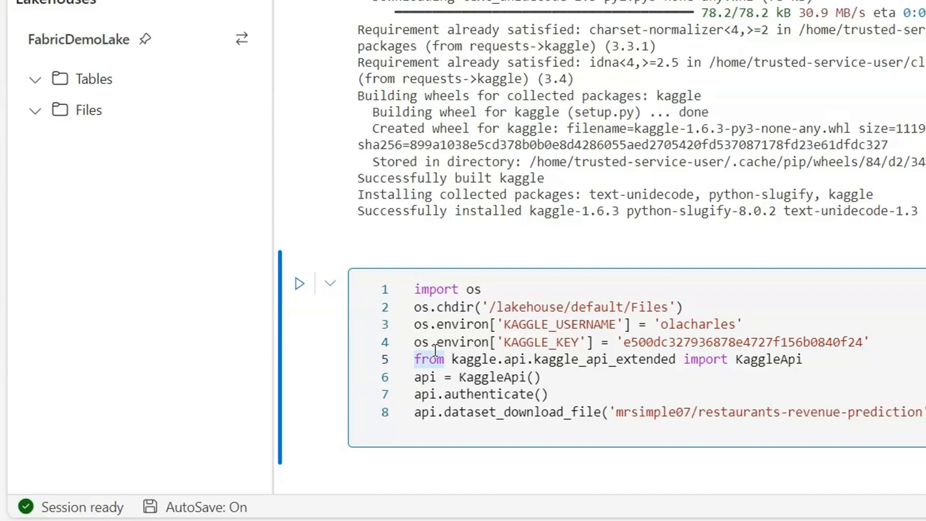
key(Return)
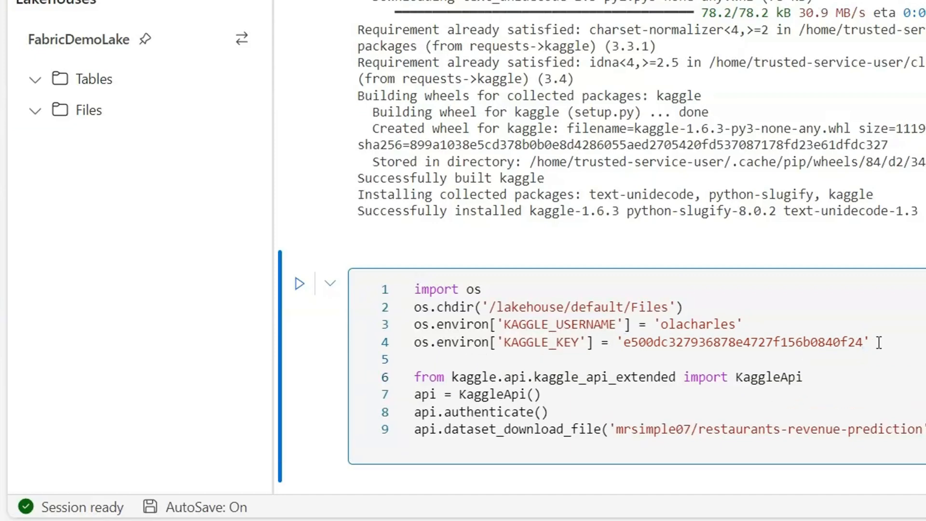
drag(872, 343, 407, 309)
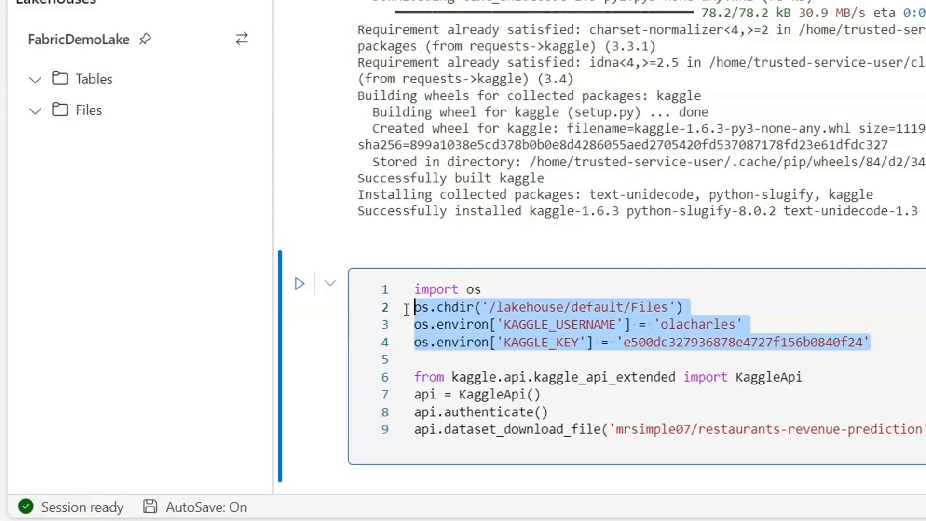
click(531, 360)
key(BackSpace)
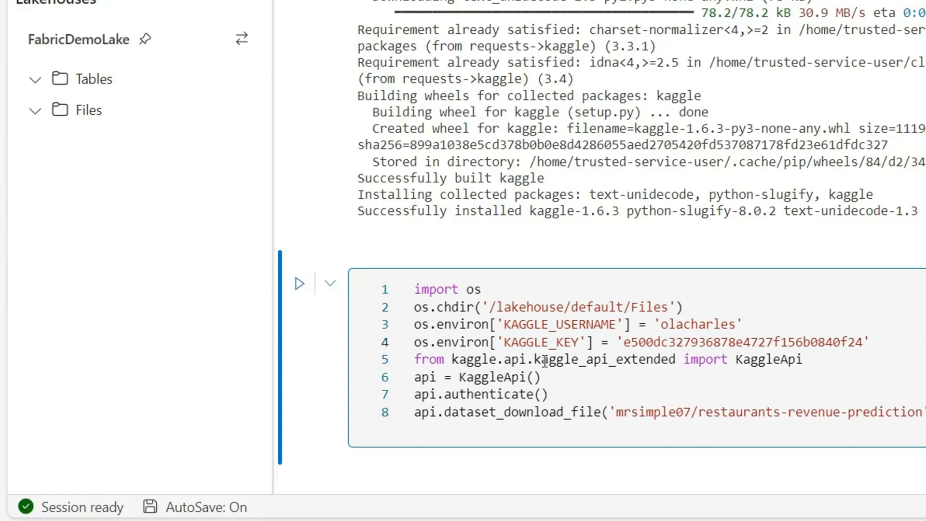
scroll(550, 370, down, 2)
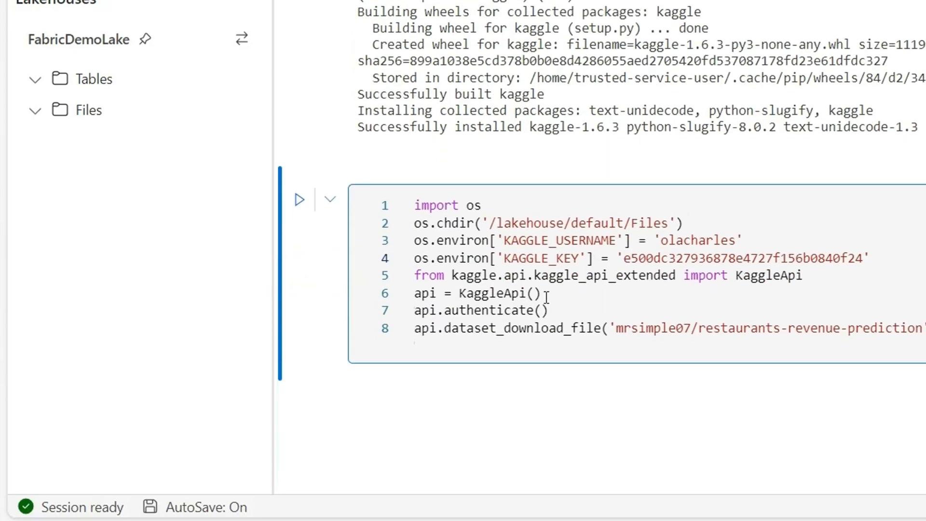
drag(541, 293, 459, 293)
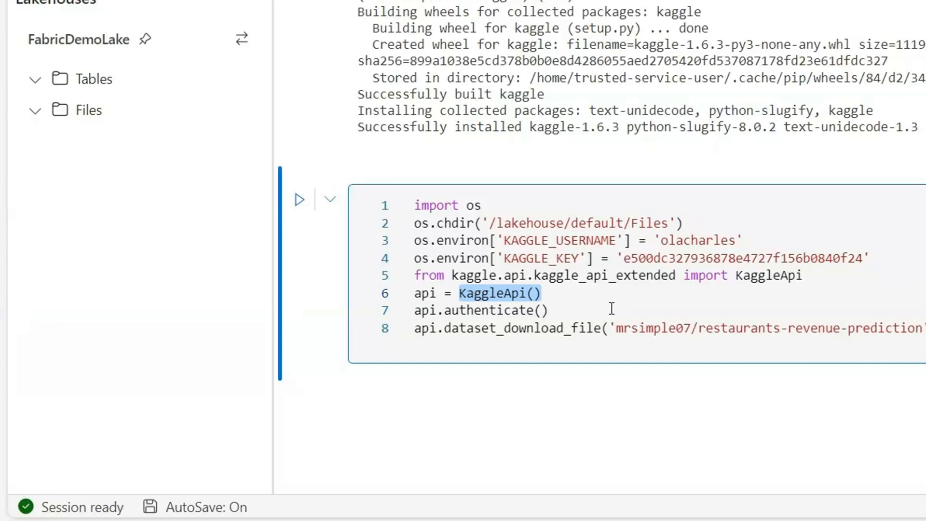
drag(617, 328, 676, 328)
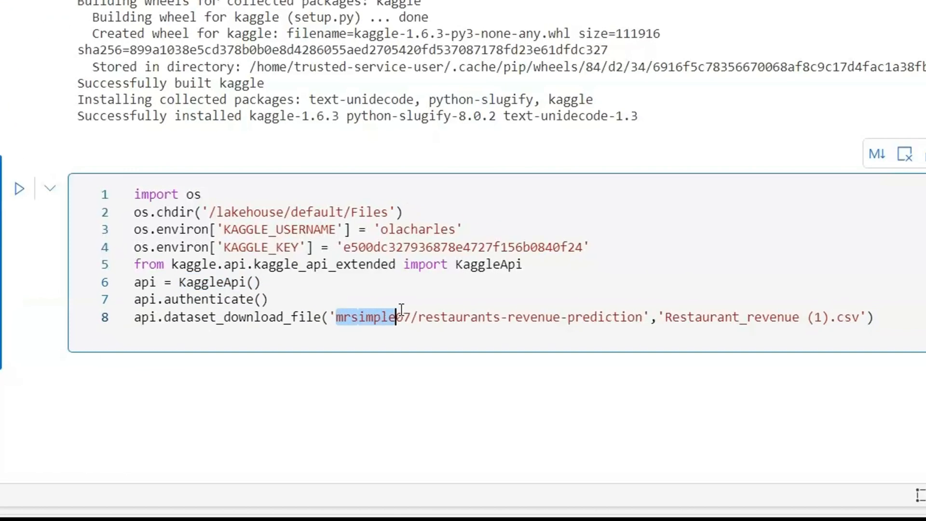
drag(401, 310, 633, 320)
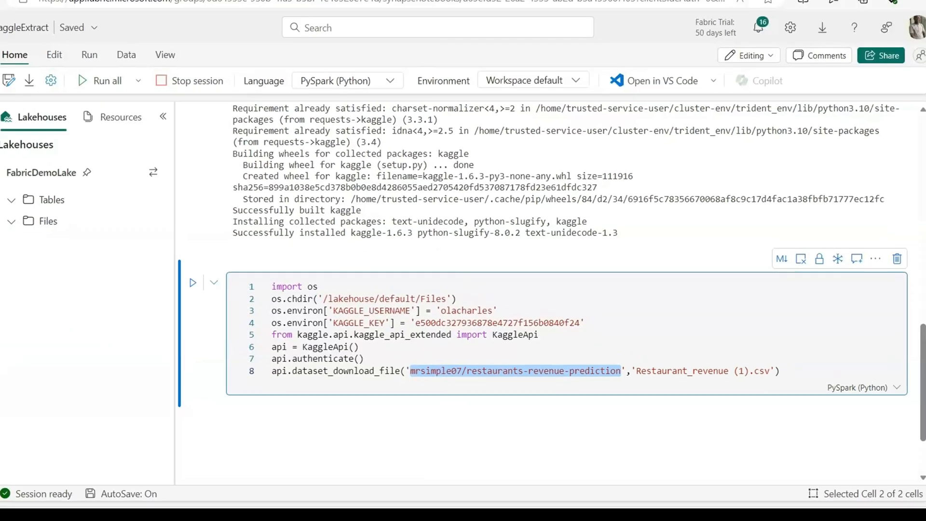
- Check the dataset path in the Kaggle dataset page's URL
click(449, 25)
click(533, 173)
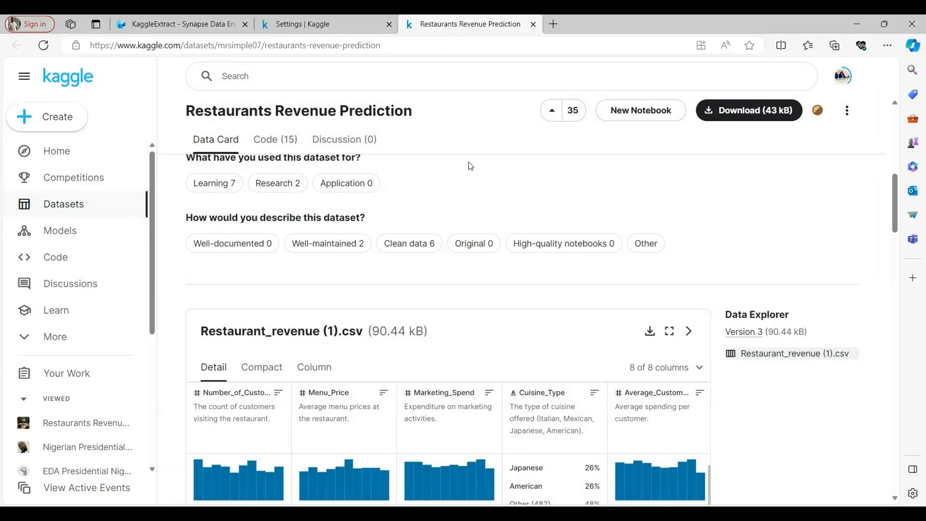
scroll(439, 212, up, 5)
scroll(441, 209, up, 2)
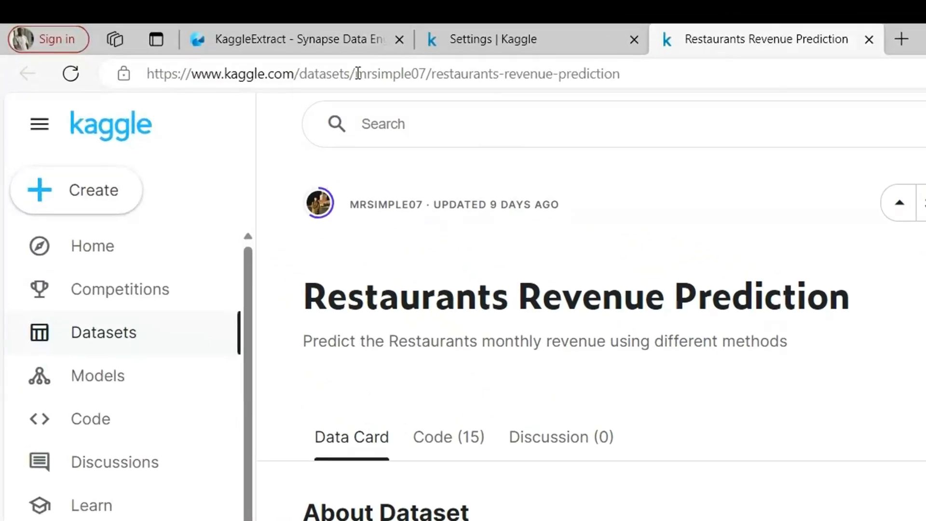
drag(358, 73, 626, 84)
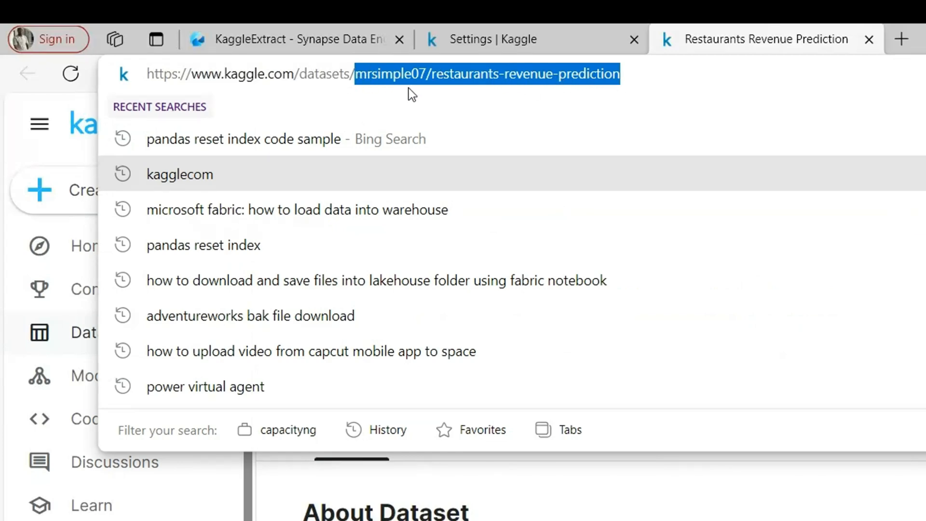
- Match the notebook's 'Restaurant_revenue (1).csv' argument against the file in Kaggle's Data Explorer
click(290, 39)
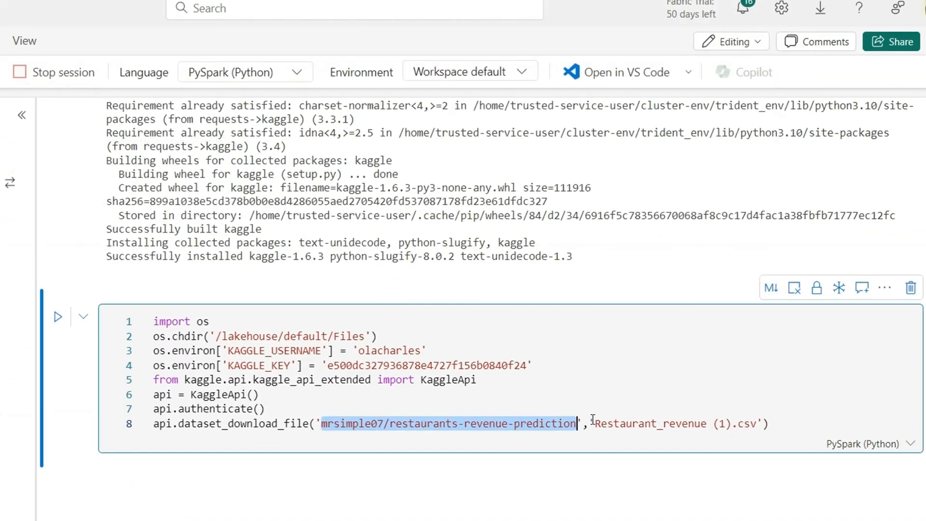
triple_click(594, 422)
drag(590, 422, 755, 428)
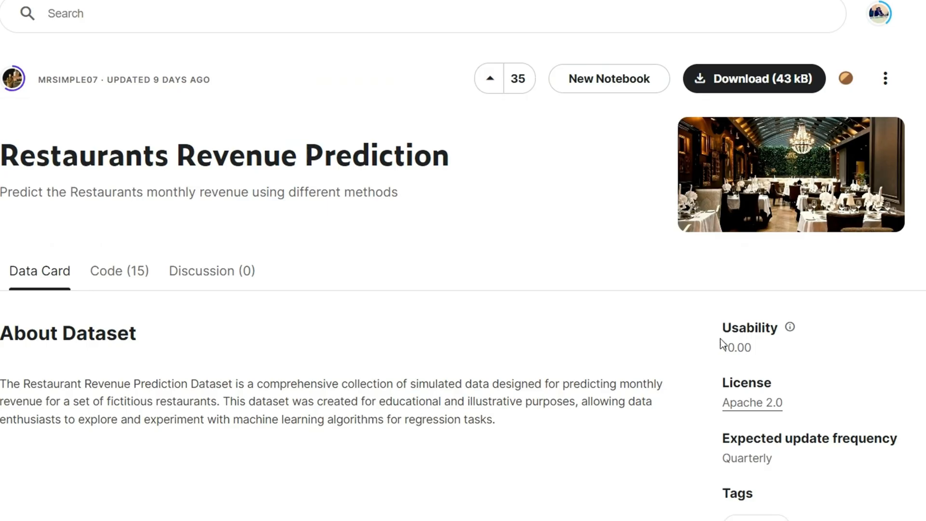
scroll(815, 413, down, 10)
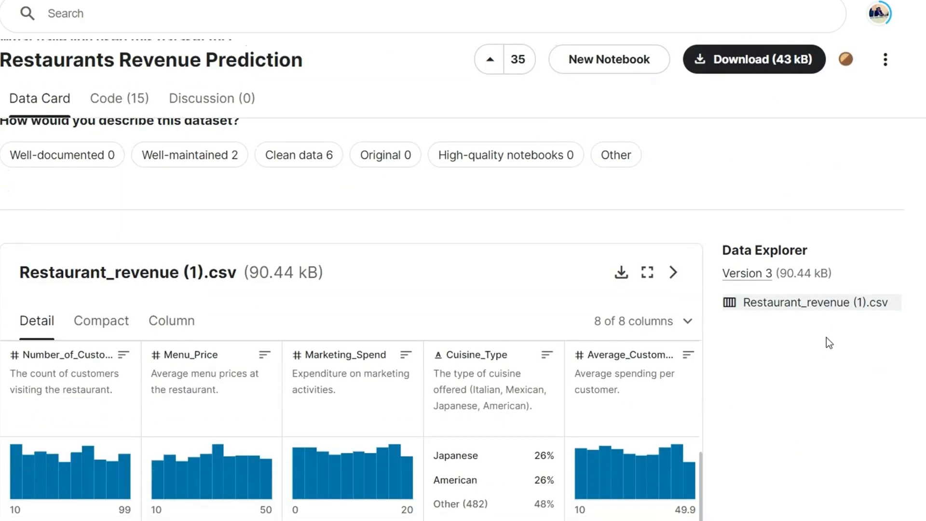
right_click(787, 304)
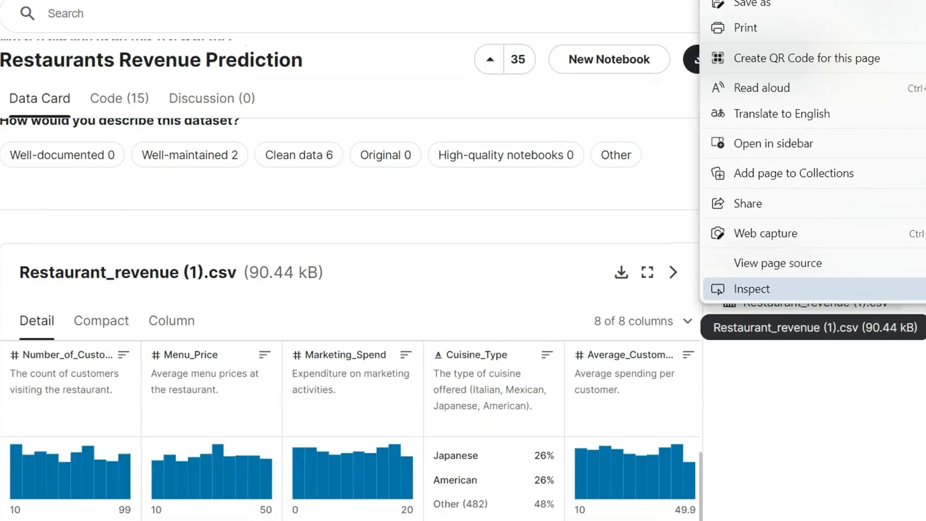
click(833, 411)
drag(892, 304, 742, 305)
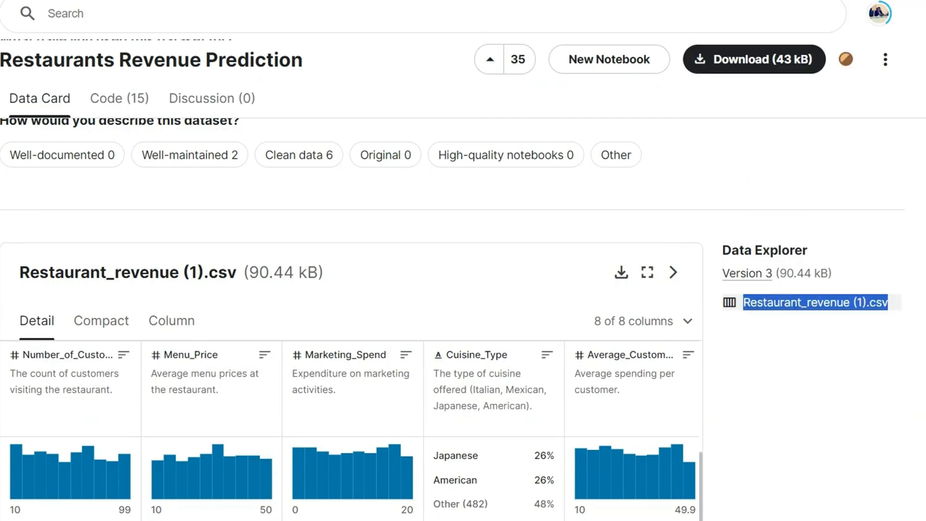
- Run the Kaggle download cell so it returns True
click(251, 1)
click(788, 423)
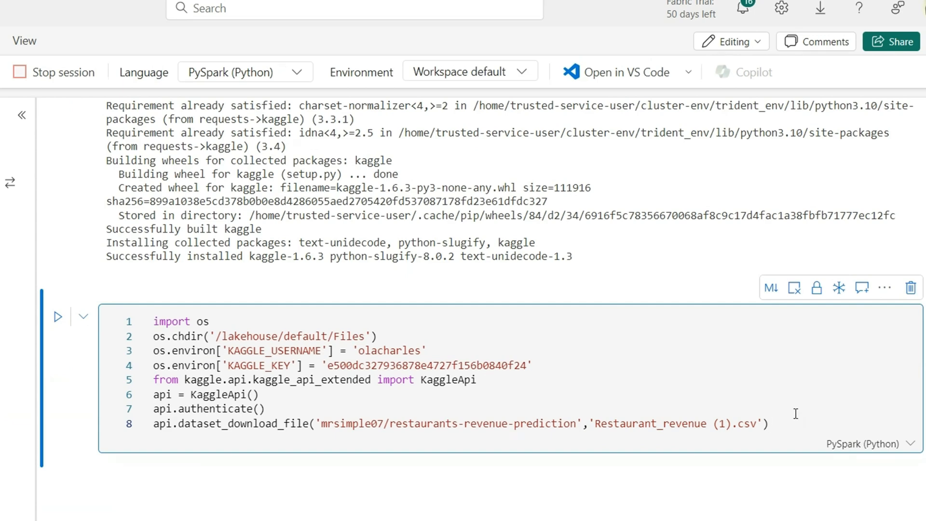
key(shift+Return)
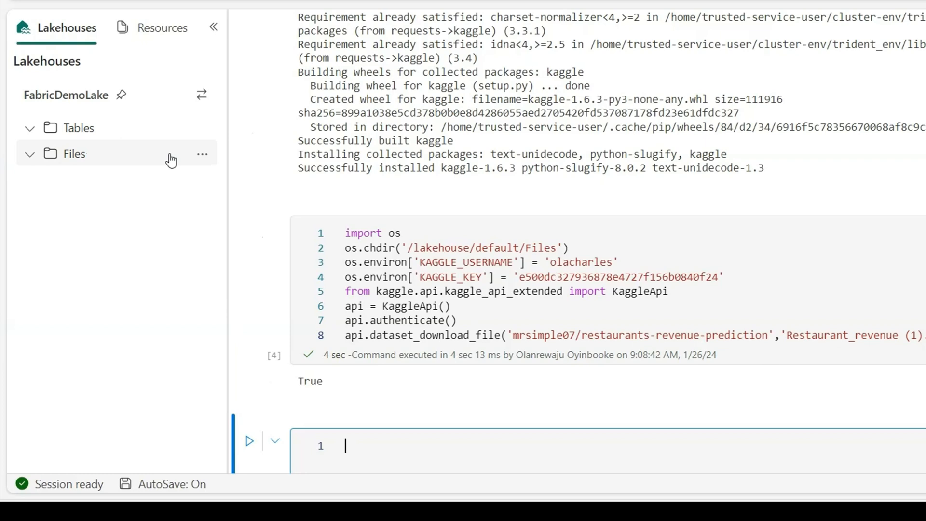
- Refresh the Files folder, confirm Restaurant_revenue%20(1).csv is listed, then collapse the listing
click(202, 155)
click(239, 345)
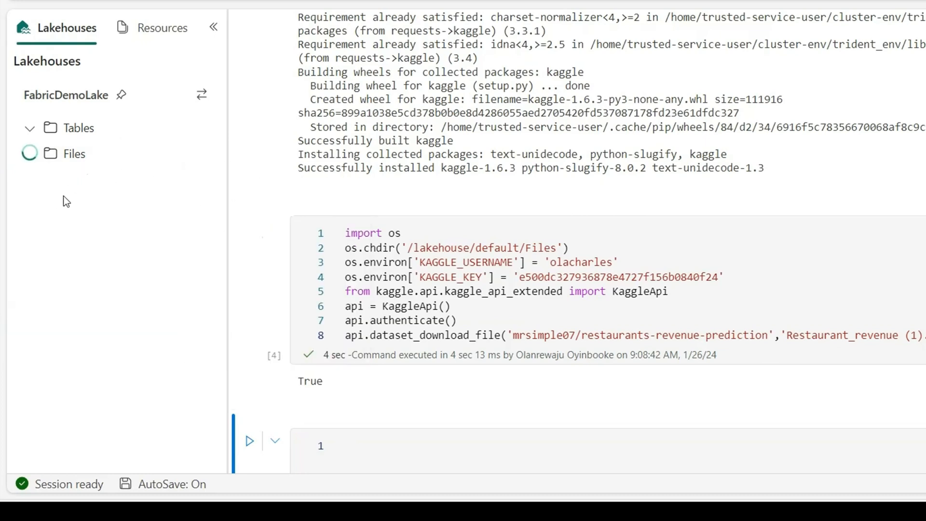
click(80, 157)
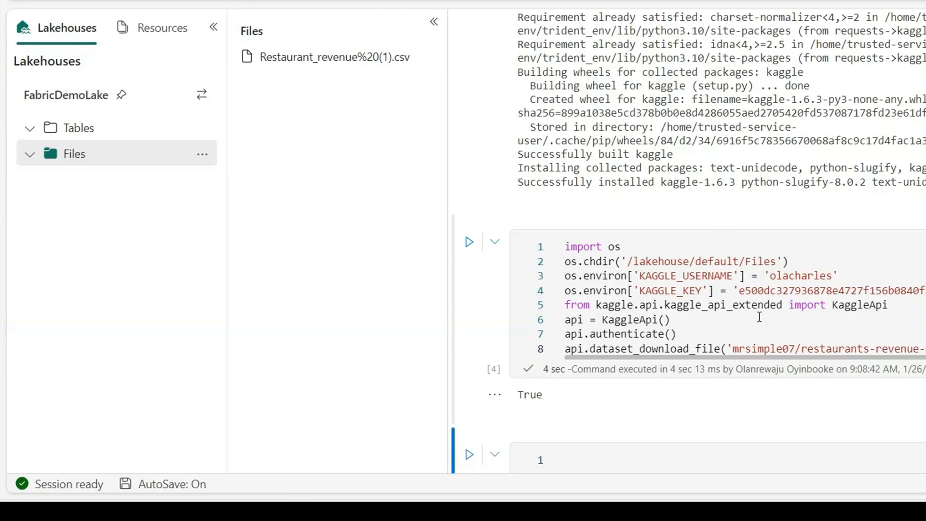
click(434, 21)
scroll(675, 380, down, 3)
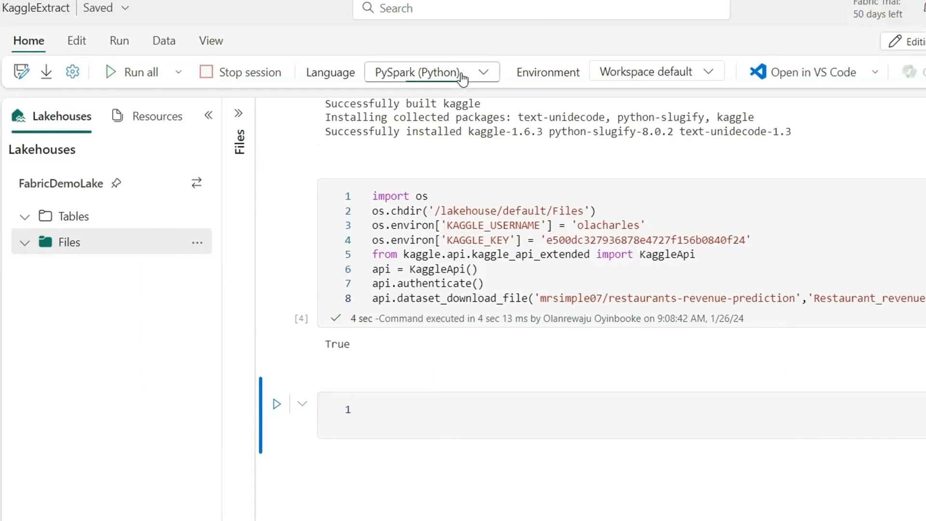
click(461, 77)
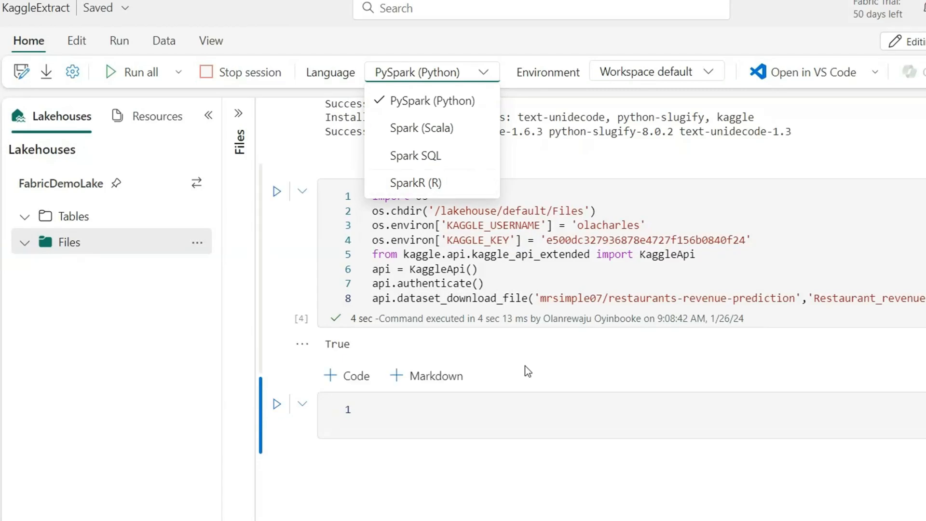
click(521, 396)
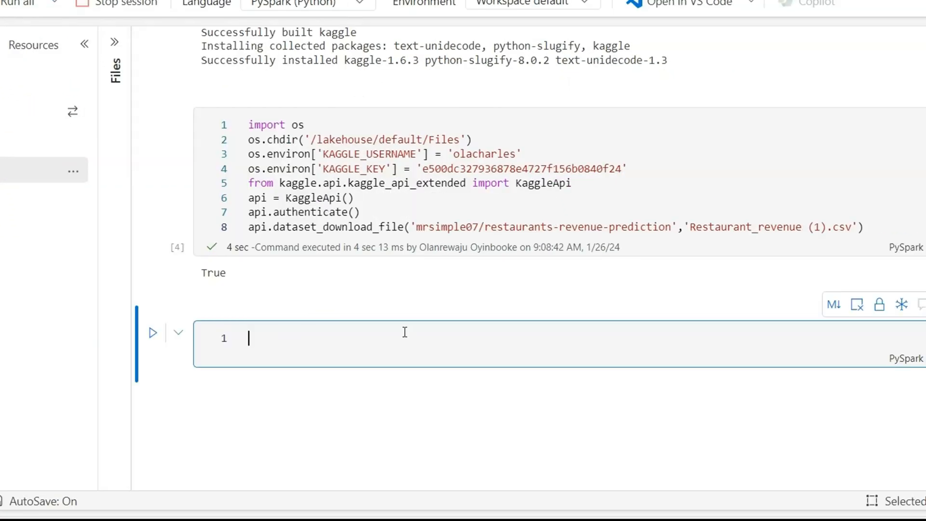
text(import pandas as pd # Load data into pandas DataFrame from "/lakehouse/default/" + "Files/Kaggle/Restaurant_revenue%20(1).csv" df = pd.read_csv("/lakehouse/default/" + "Files/Kaggle/Restaurant_revenue%20(1).csv") df.head())
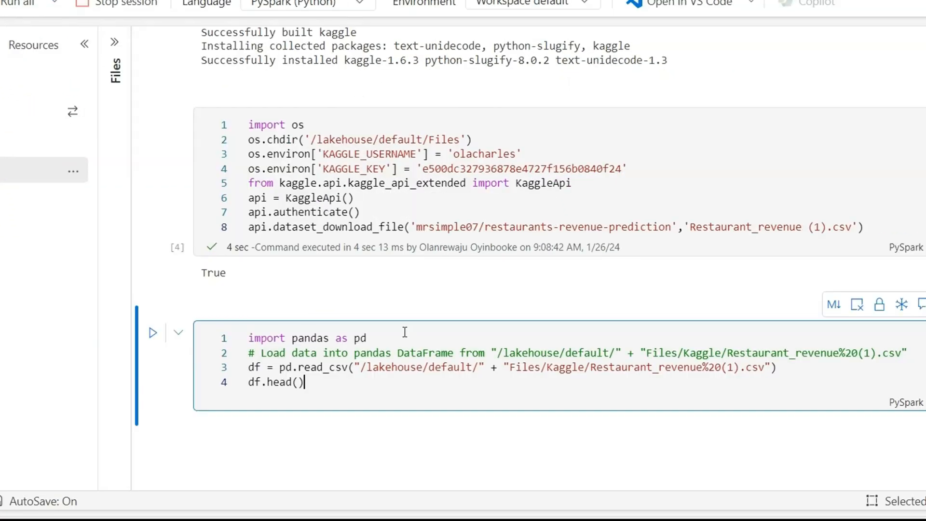
drag(367, 334, 226, 328)
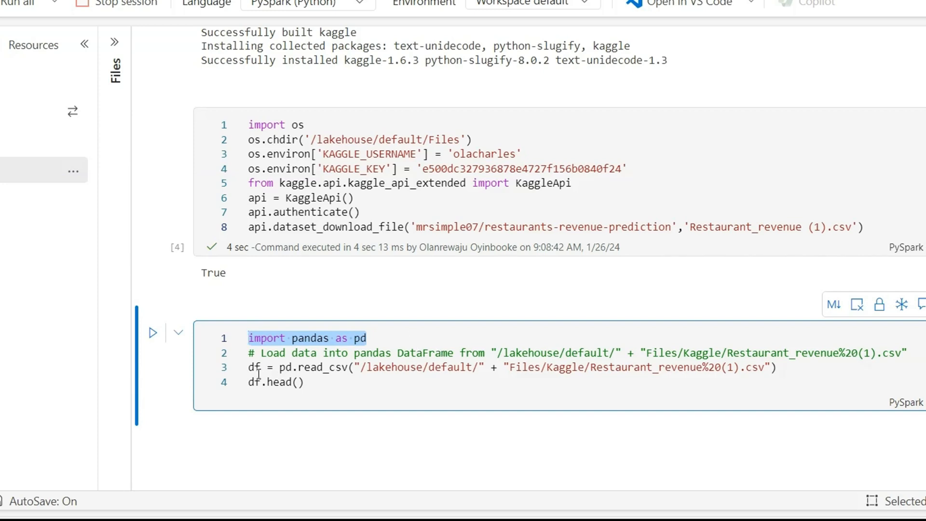
drag(280, 367, 349, 368)
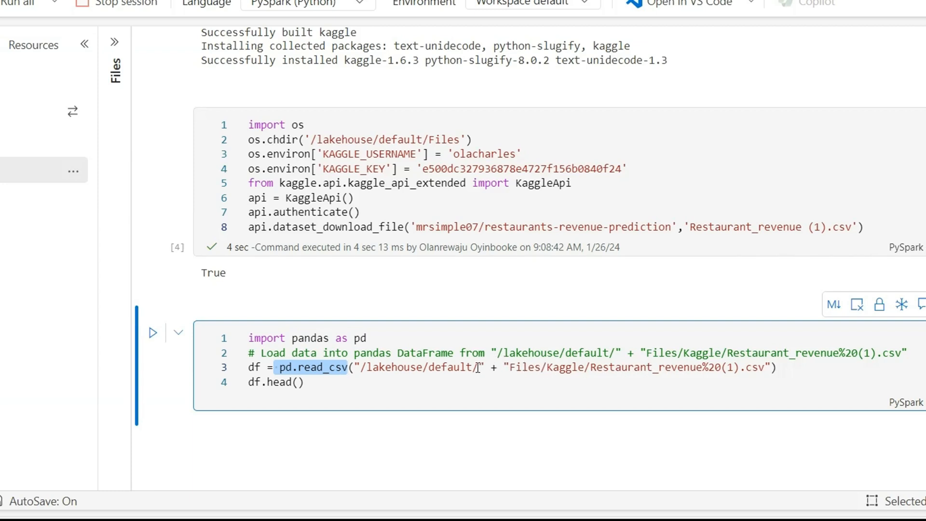
click(589, 367)
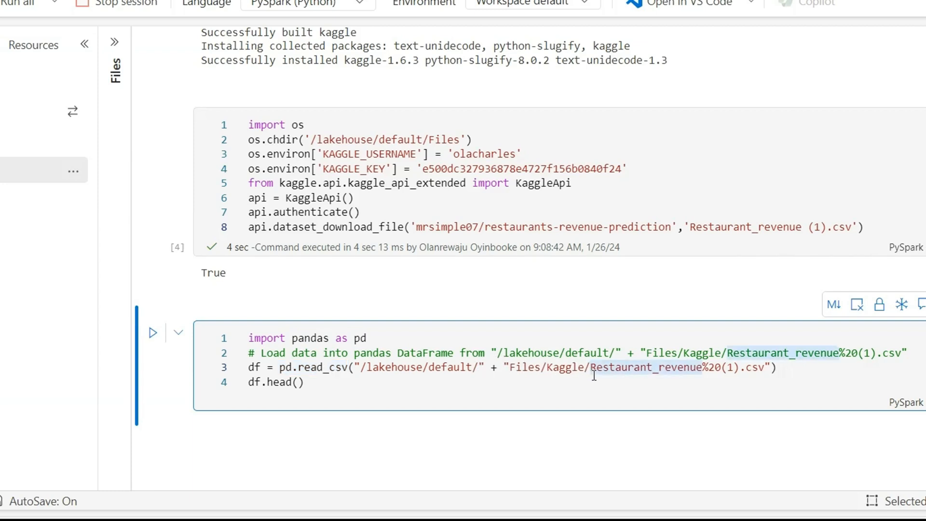
key(BackSpace)
key(BackSpace)
key(BackSpace)
key(BackSpace)
key(BackSpace)
key(BackSpace)
key(BackSpace)
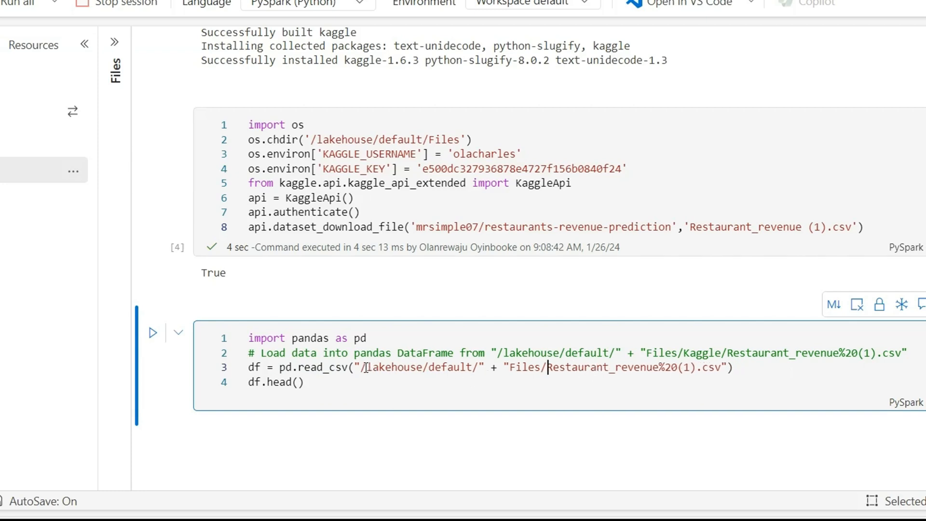
drag(367, 367, 484, 367)
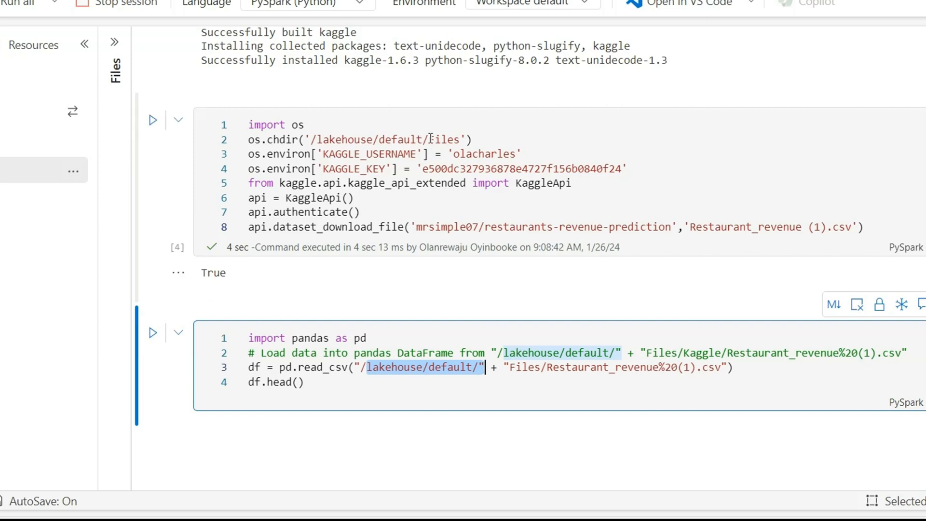
drag(464, 140, 311, 139)
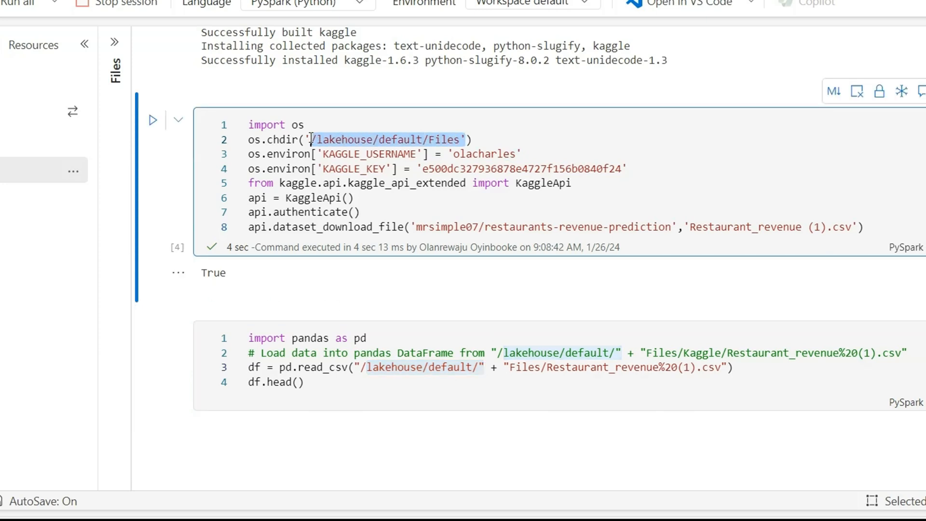
drag(496, 367, 722, 368)
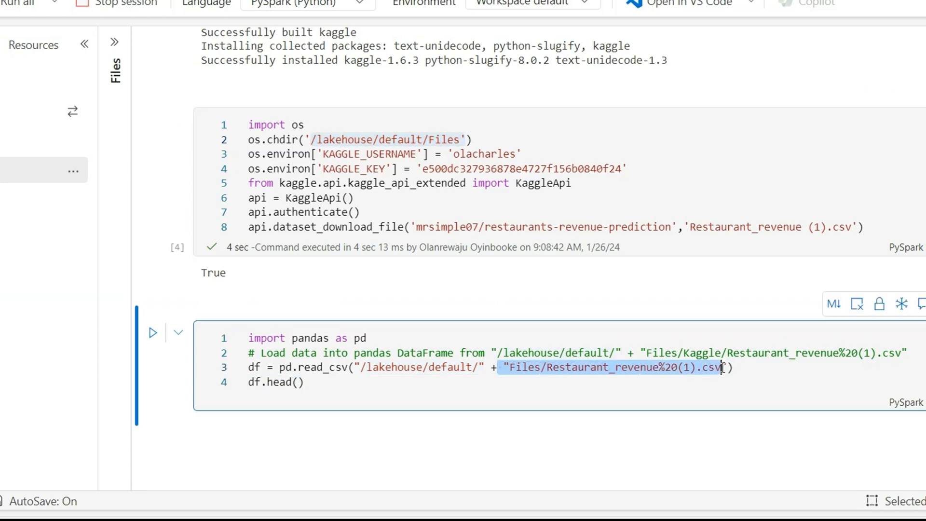
click(774, 363)
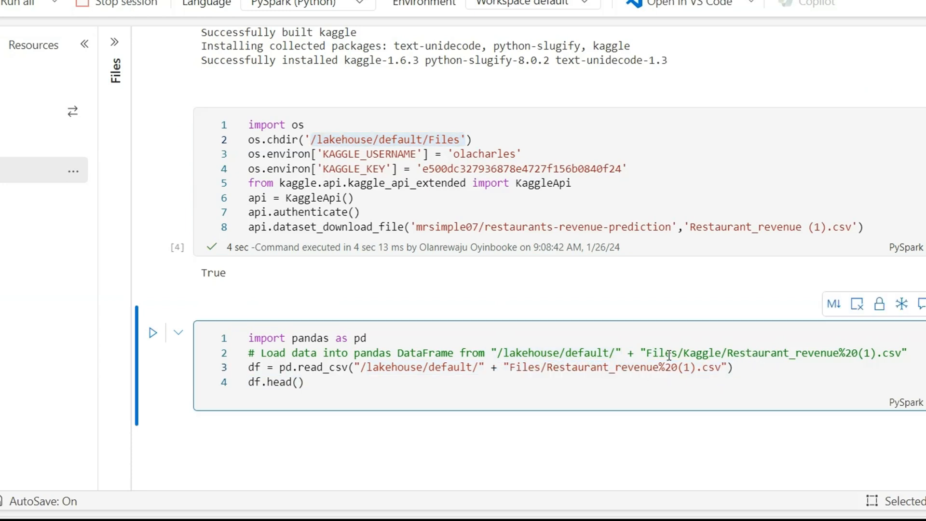
click(313, 384)
- Run the pandas cell to load the restaurant revenue CSV and review the df.head() rows
key(shift+Return)
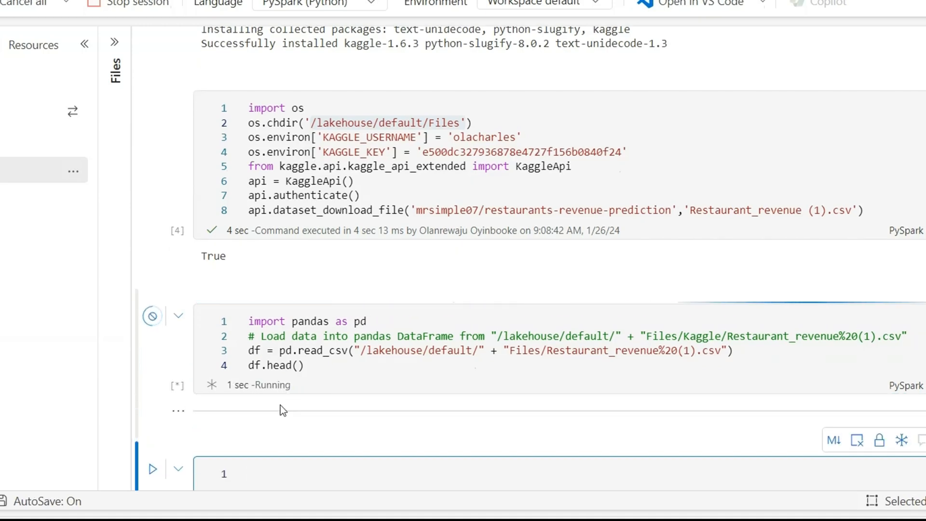
scroll(290, 410, down, 3)
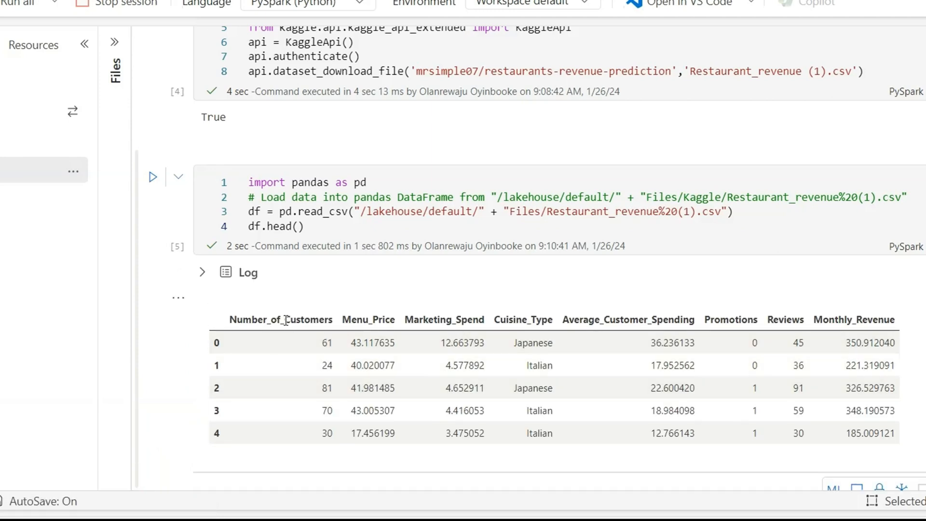
scroll(288, 371, down, 2)
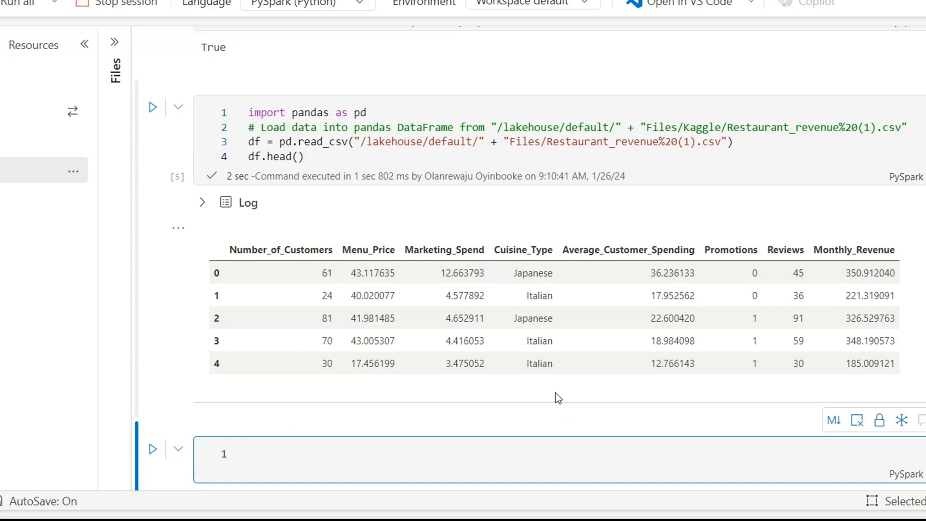
scroll(555, 393, down, 2)
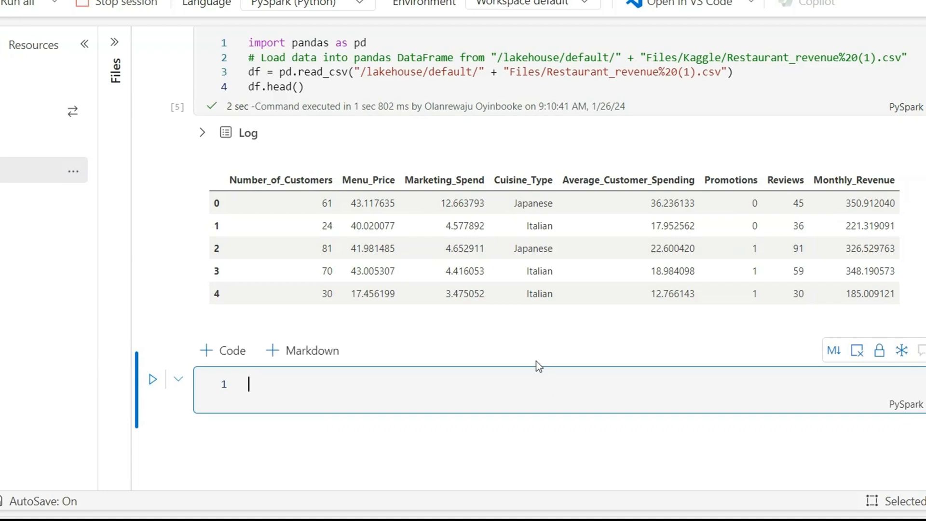
scroll(535, 362, up, 3)
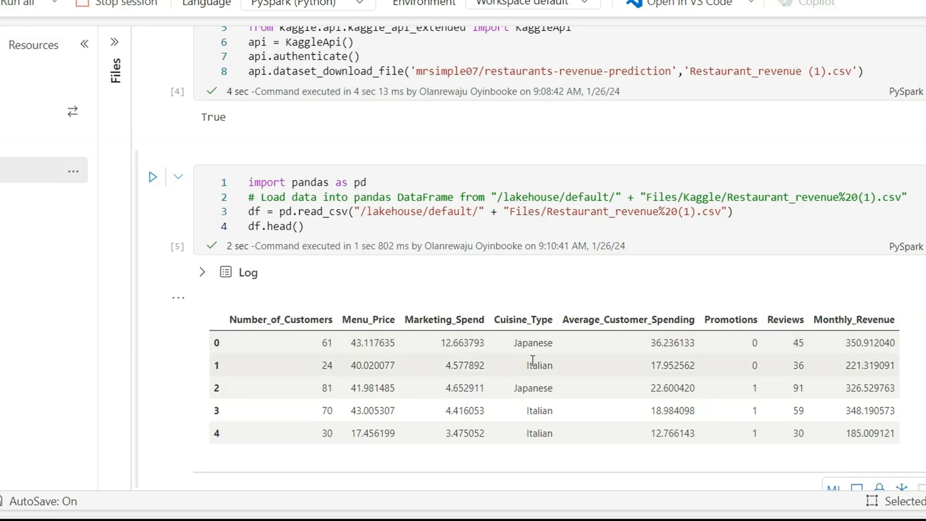
scroll(533, 366, down, 3)
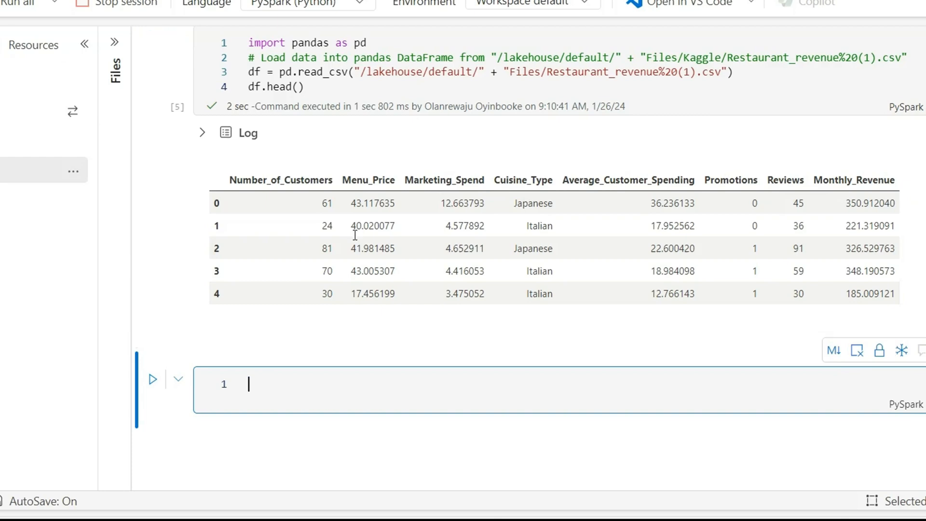
scroll(332, 129, up, 3)
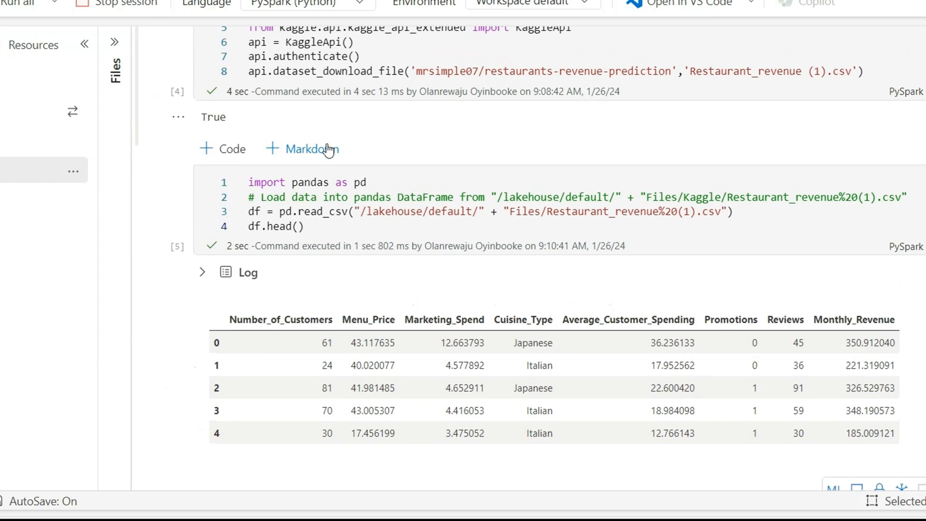
- Highlight the df variable name on line 3 of the loading code
click(260, 214)
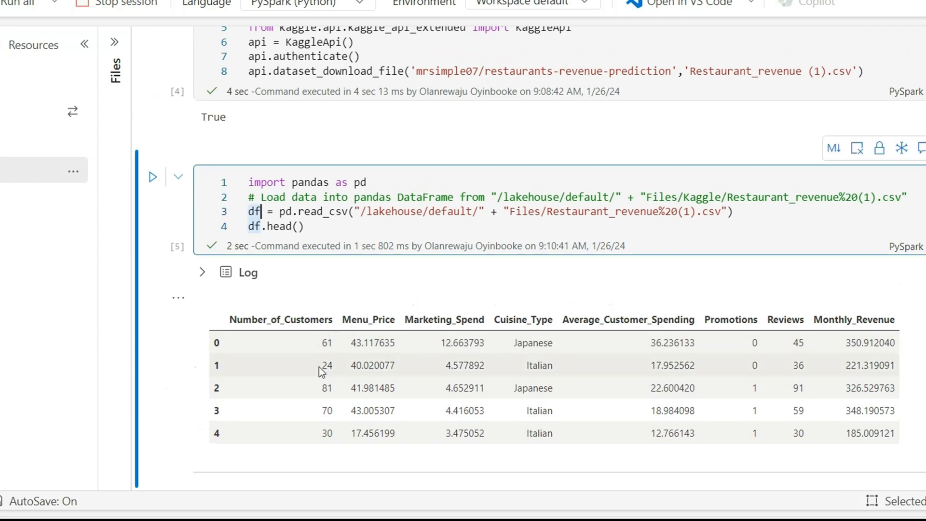
click(321, 230)
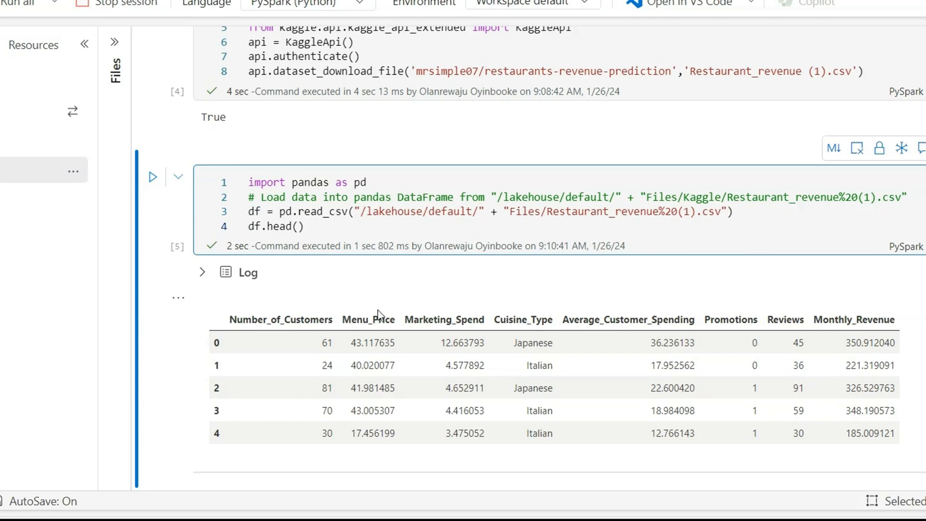
double_click(255, 212)
click(441, 283)
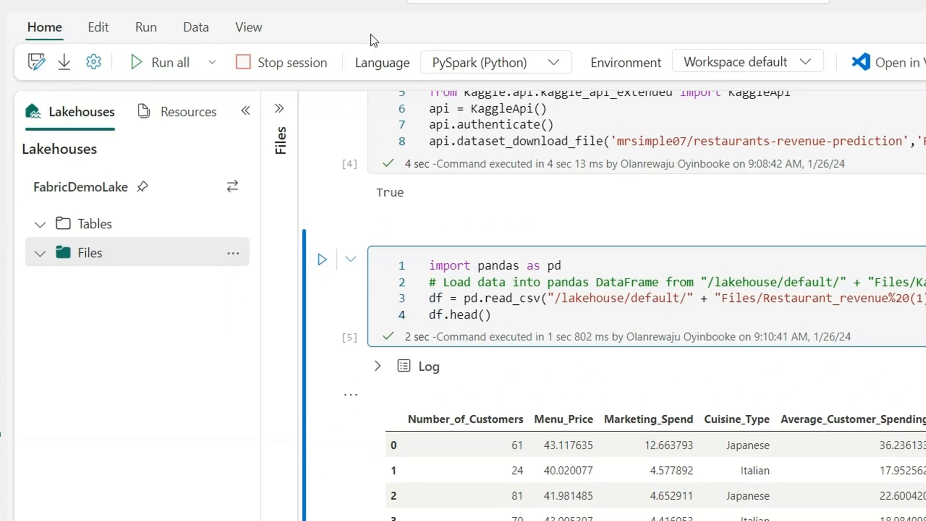
- Launch Data Wrangler on the df pandas DataFrame from the Data tab's Transform DataFrame menu
click(195, 30)
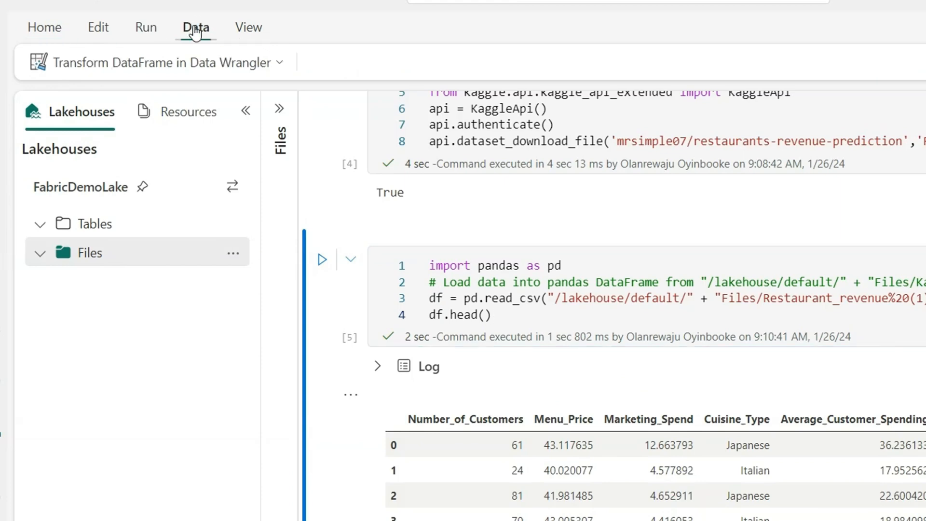
click(249, 66)
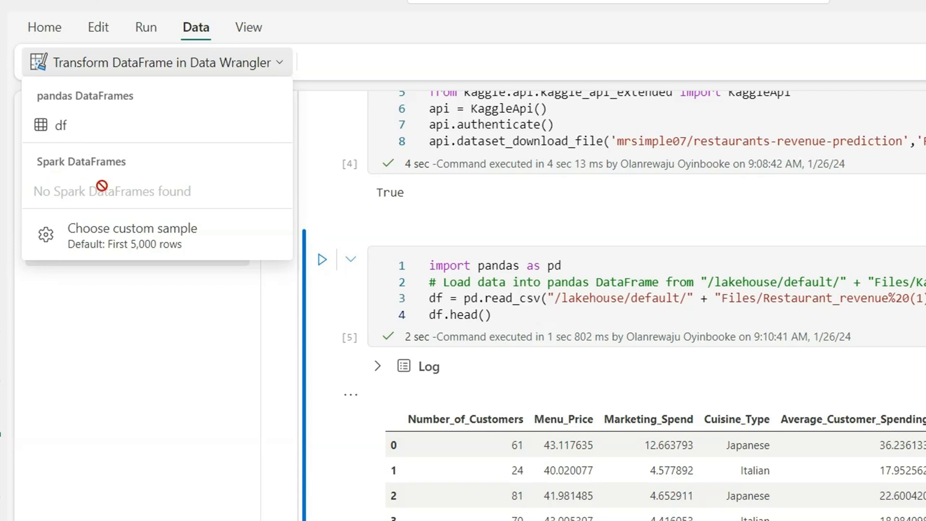
click(73, 127)
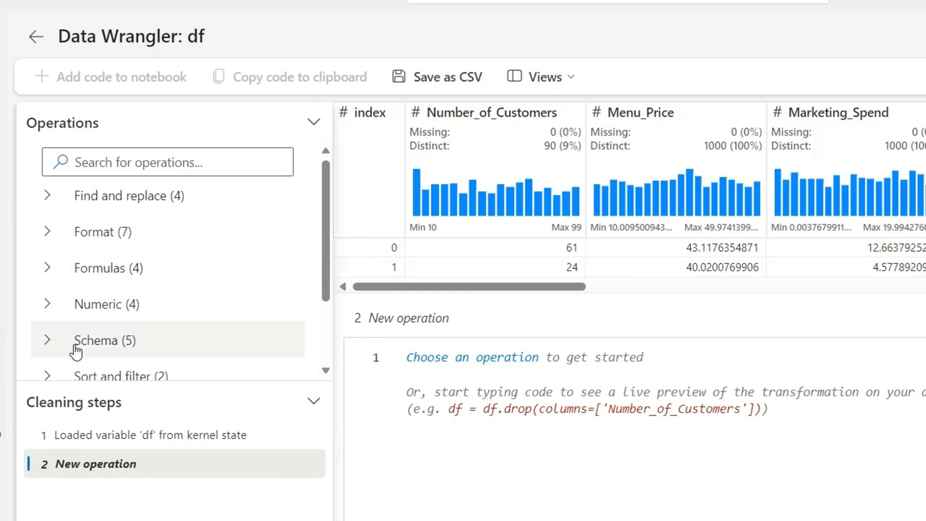
- Keep only the Cuisine_Type column using a Schema select-columns operation
scroll(75, 351, down, 1)
click(47, 304)
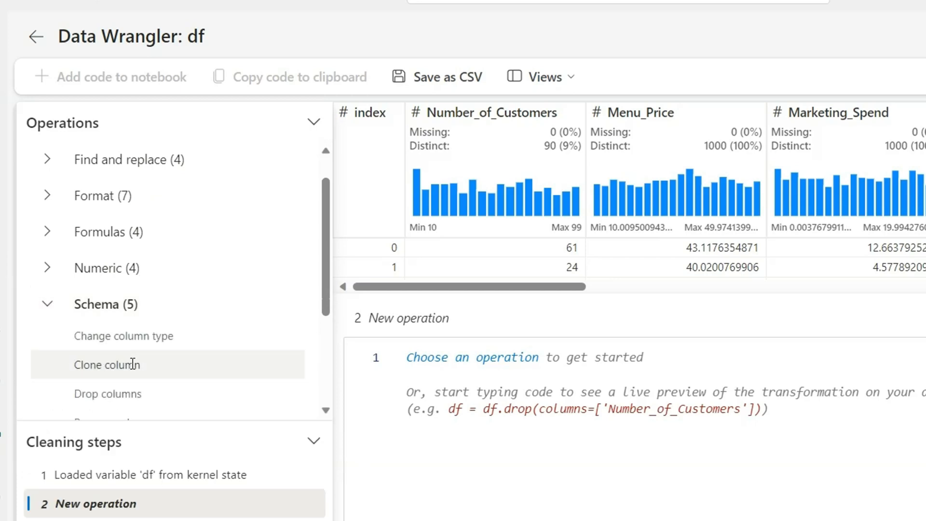
scroll(121, 362, down, 2)
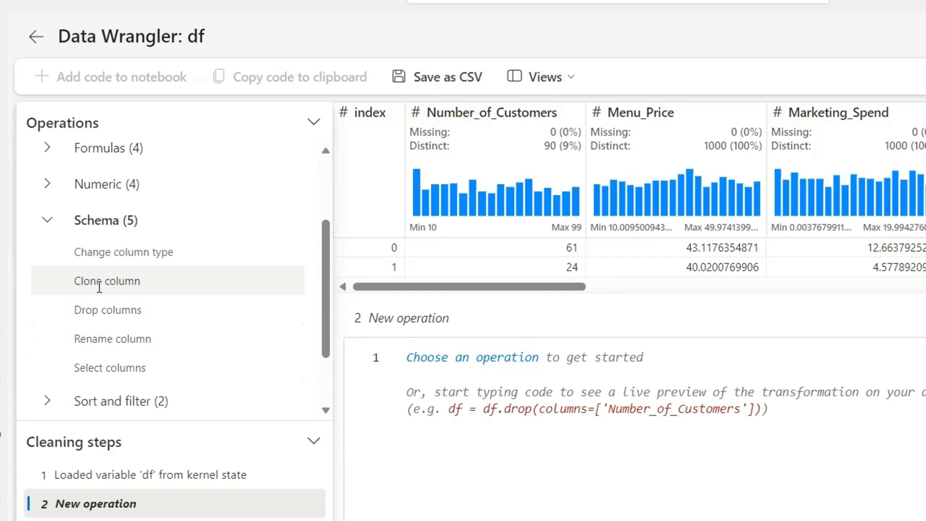
click(108, 369)
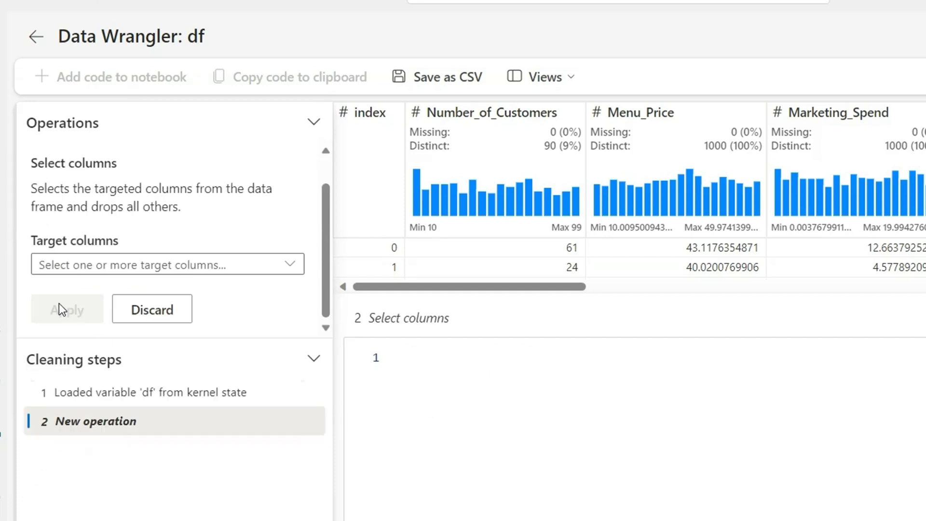
click(290, 265)
click(100, 358)
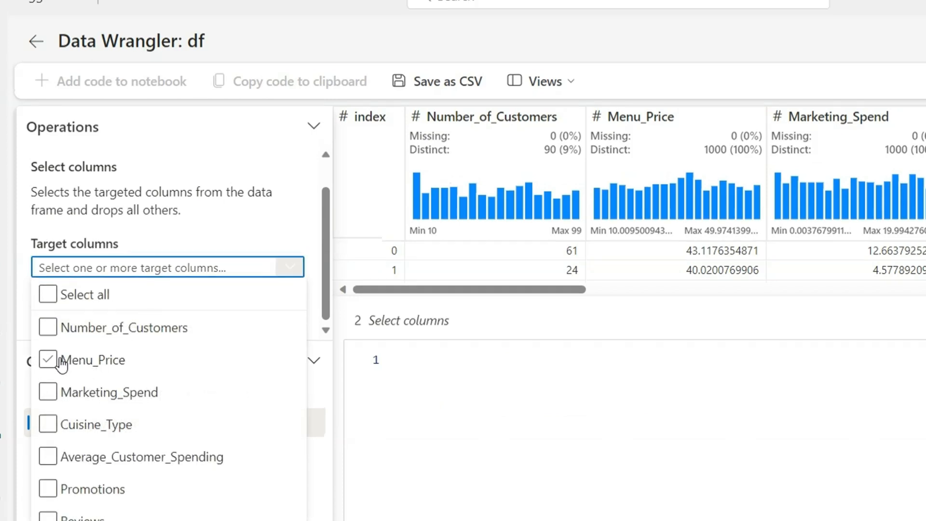
click(49, 424)
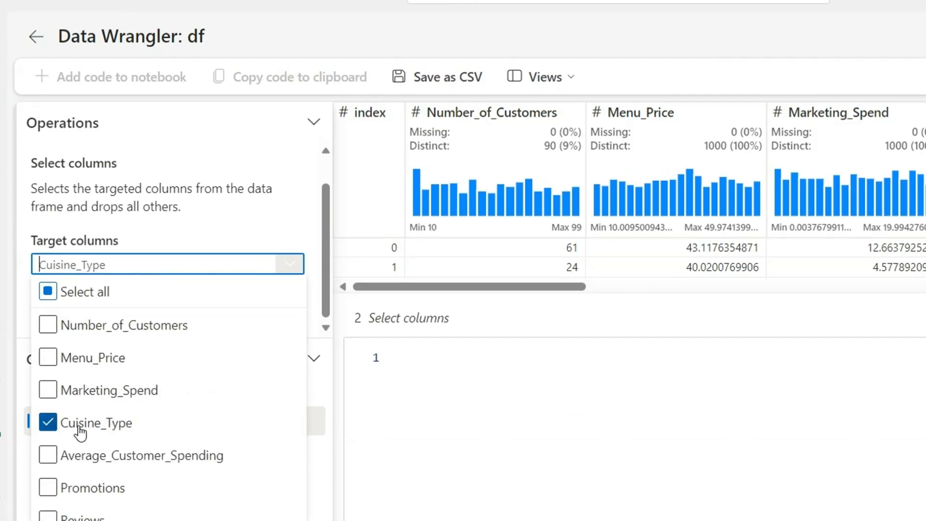
click(282, 227)
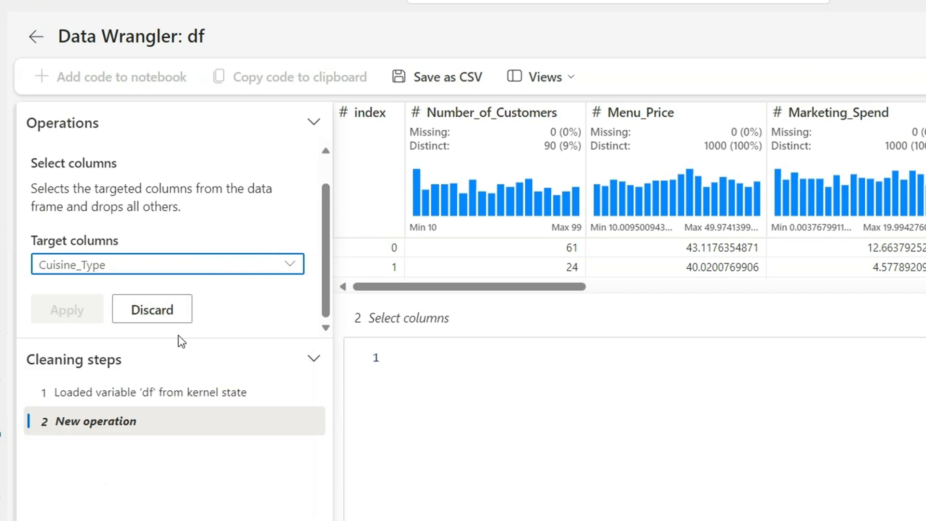
click(63, 310)
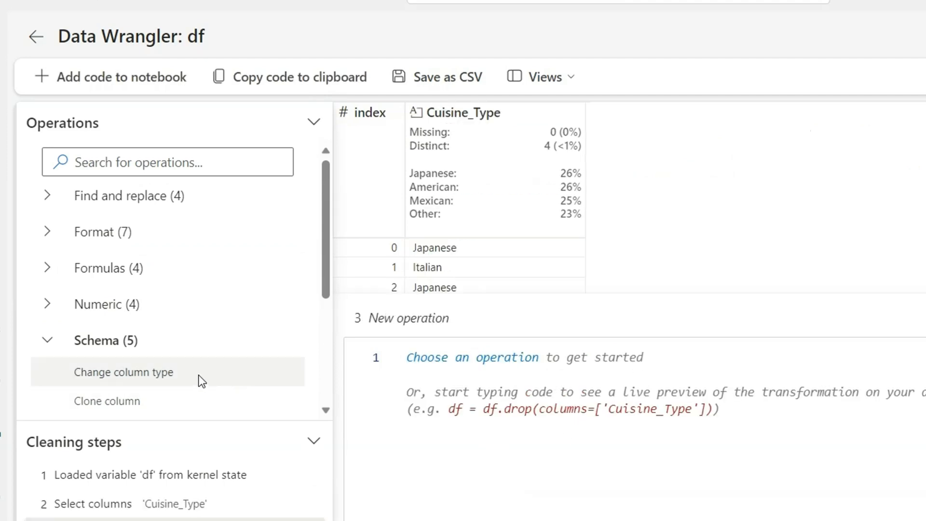
scroll(548, 262, down, 5)
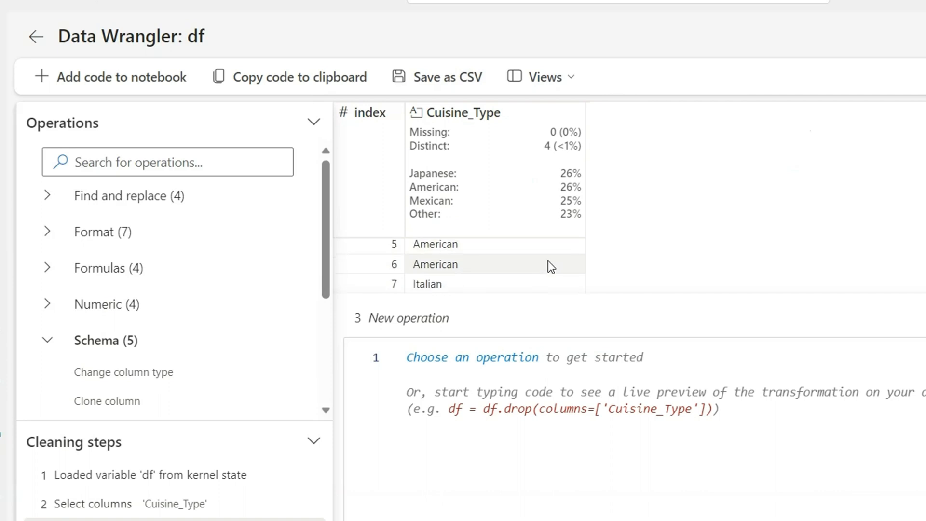
scroll(458, 270, up, 2)
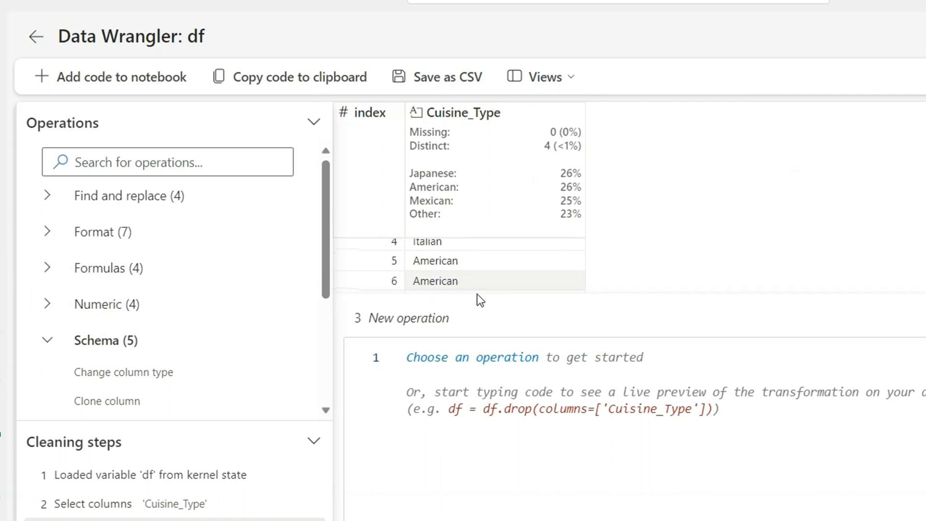
drag(480, 296, 499, 404)
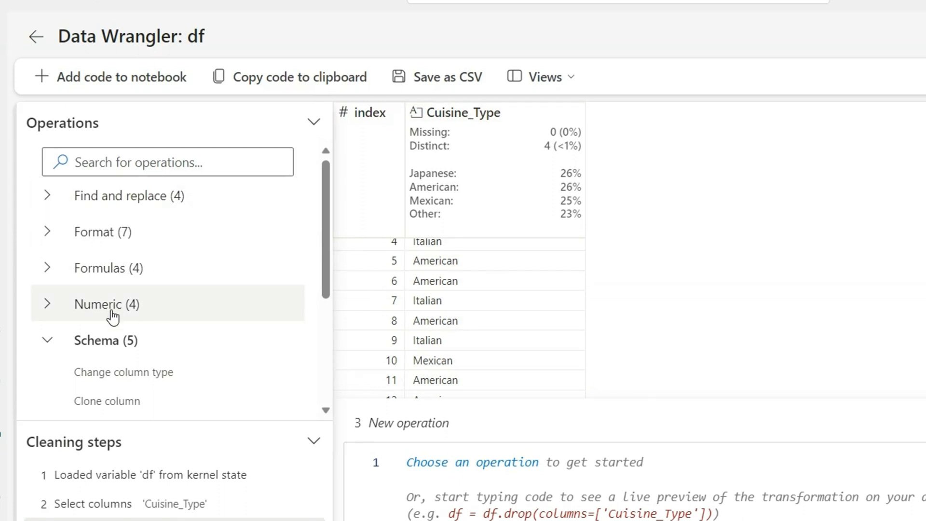
- Browse the Sort and filter and Formula operation groups
click(37, 343)
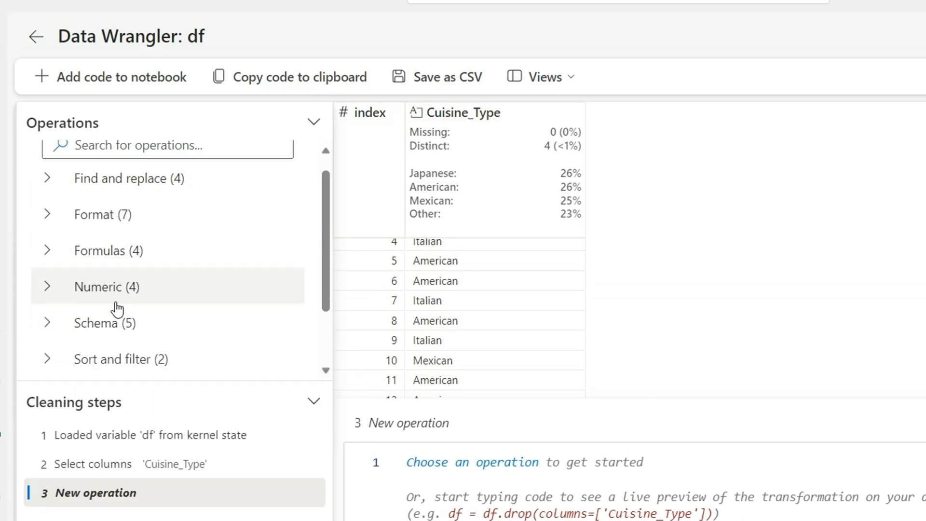
scroll(108, 306, down, 1)
scroll(82, 305, up, 1)
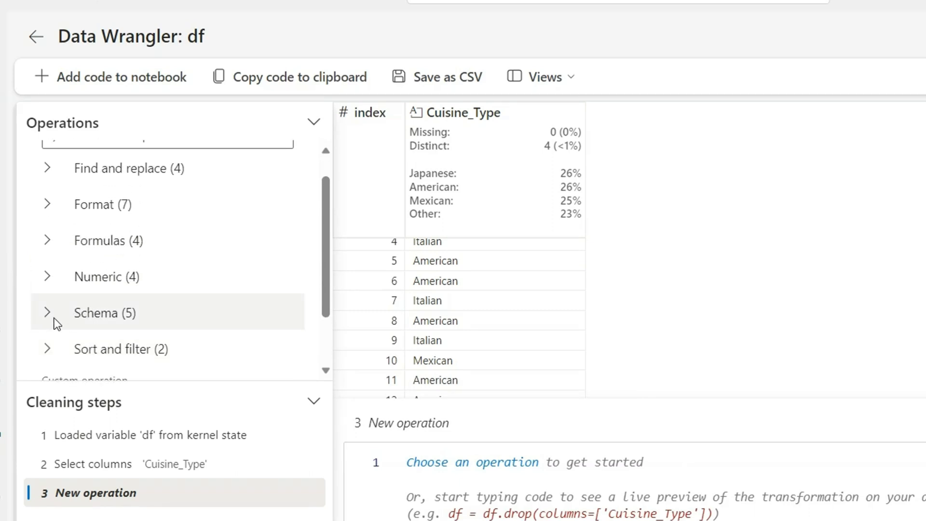
click(43, 347)
scroll(169, 336, down, 1)
scroll(170, 337, up, 1)
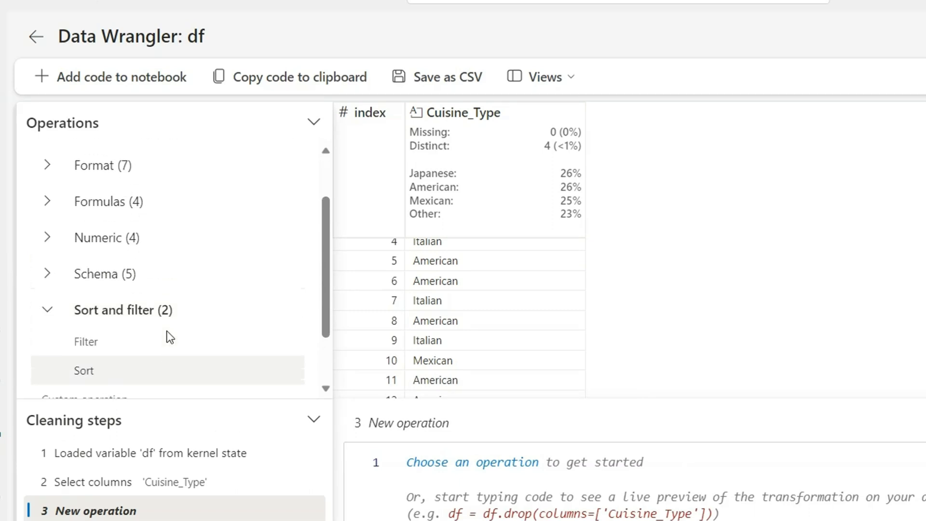
scroll(170, 337, down, 1)
scroll(169, 336, up, 2)
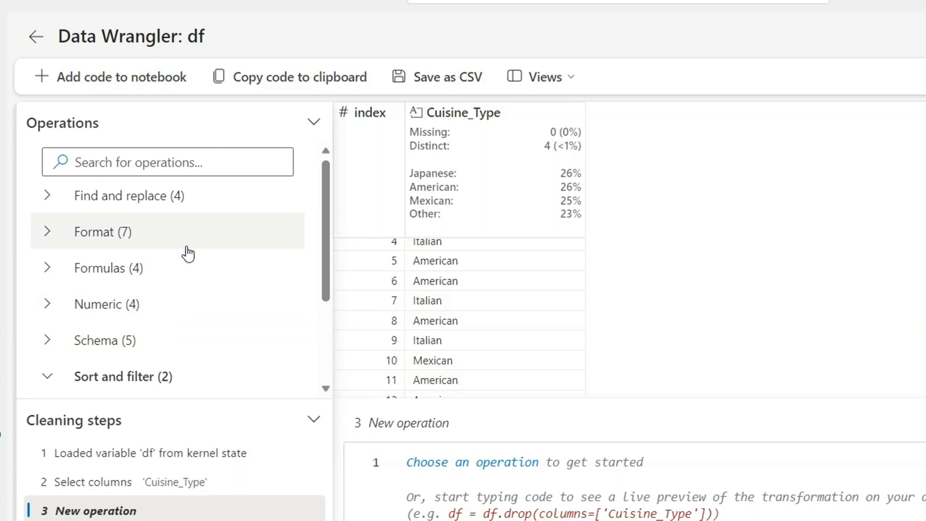
click(52, 265)
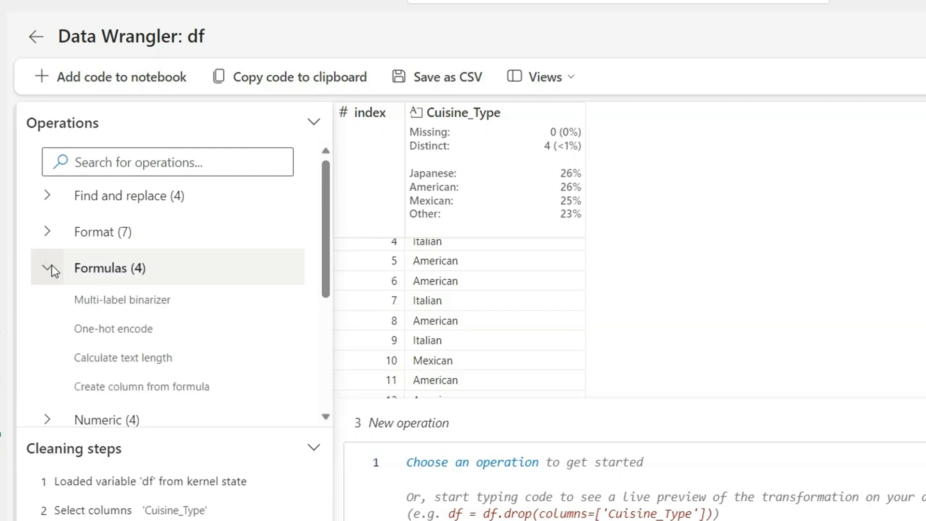
click(51, 264)
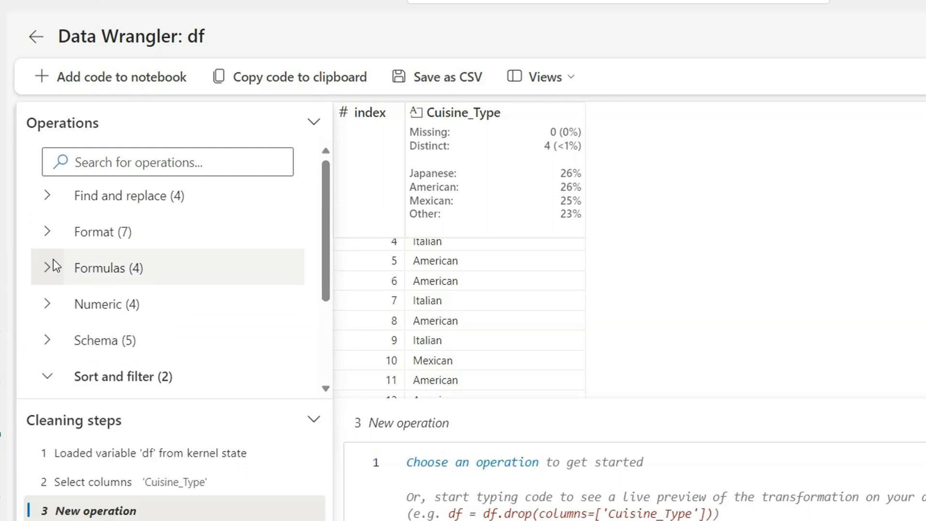
- Apply Drop duplicate rows on the Cuisine_Type column
click(47, 198)
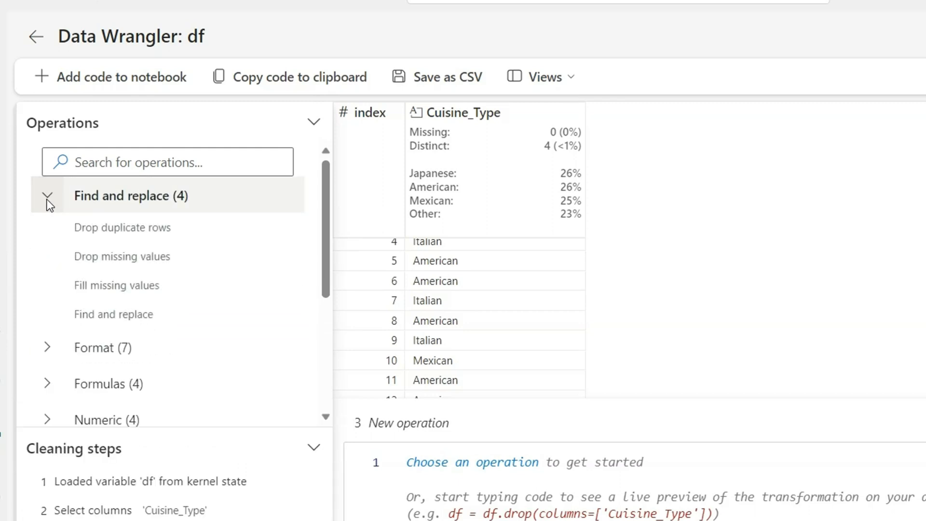
click(134, 229)
scroll(208, 270, down, 1)
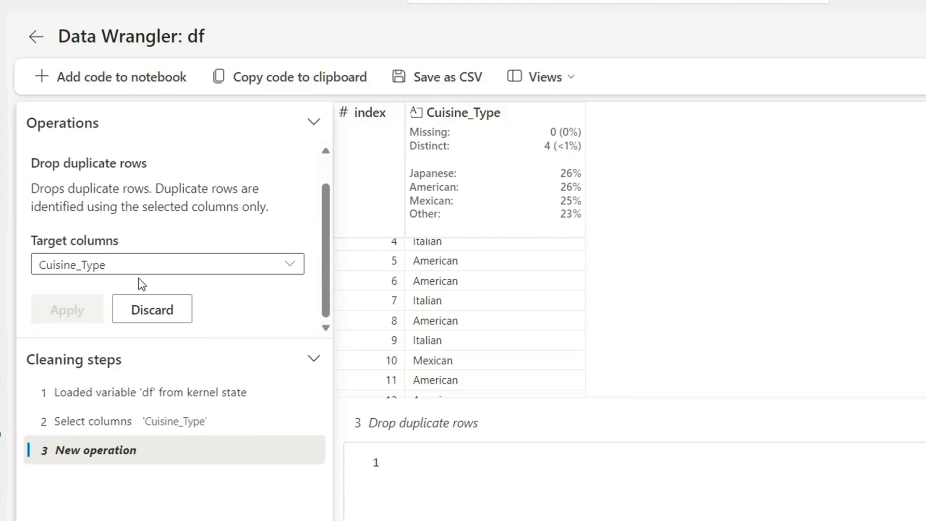
click(285, 264)
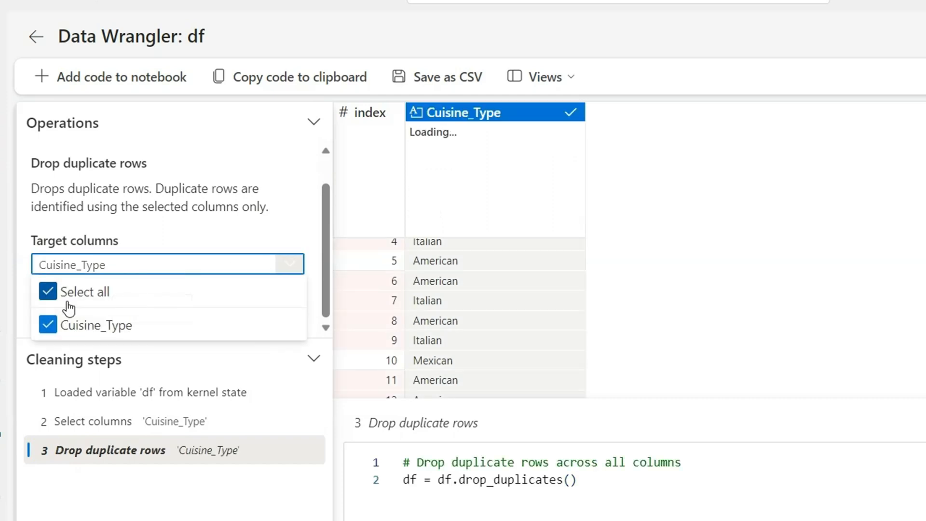
click(281, 232)
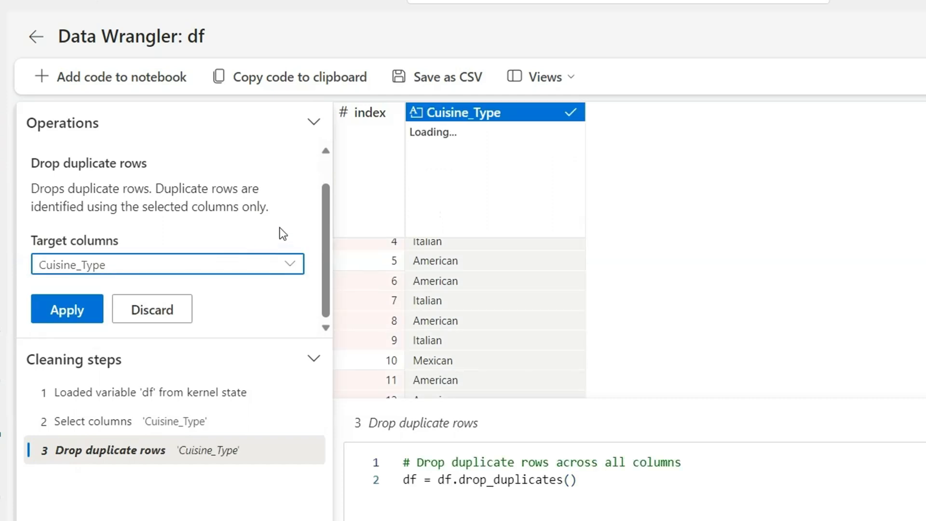
click(80, 307)
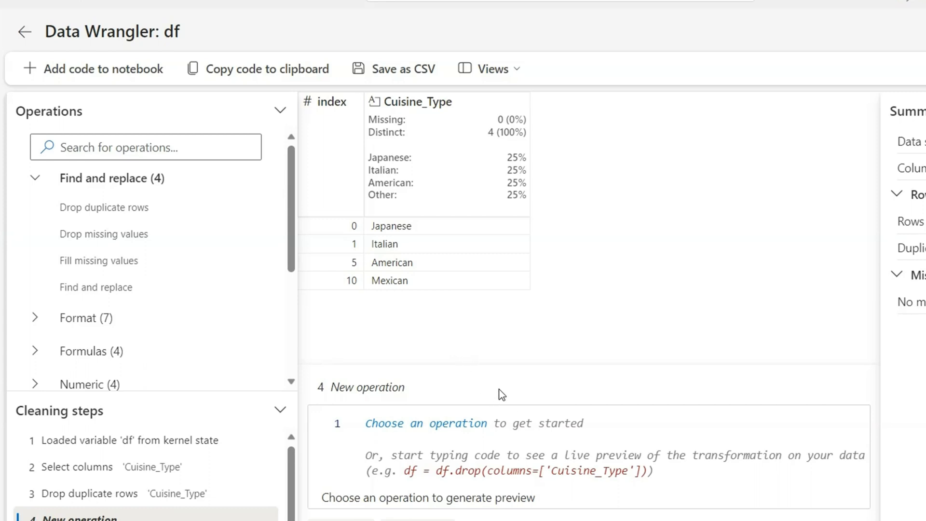
- Add the Data Wrangler clean_data code to the notebook
click(103, 73)
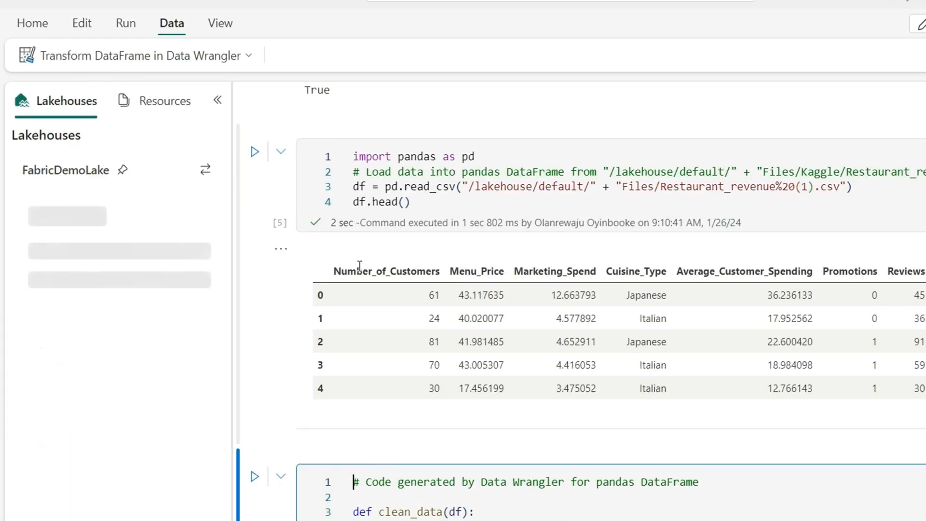
scroll(361, 274, down, 4)
scroll(457, 332, up, 1)
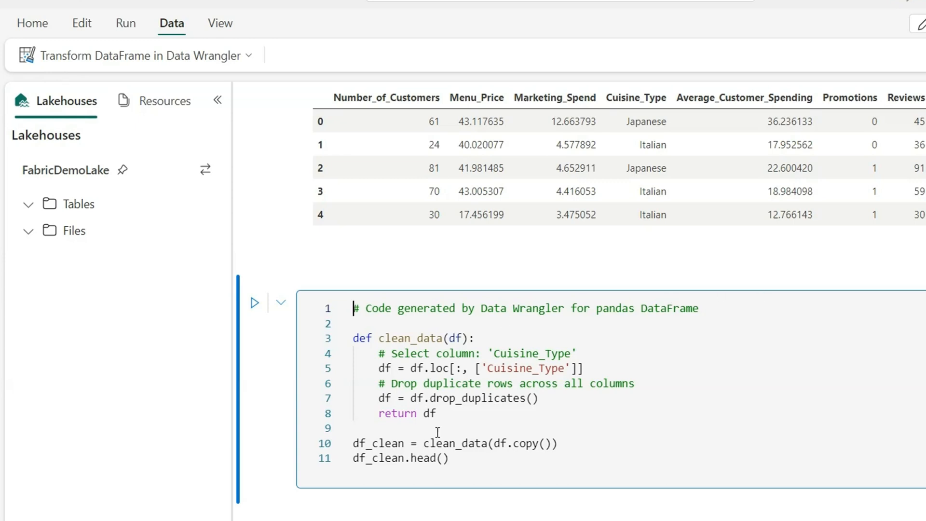
- Delete the df_clean.head() line and run the cell to create df_clean
drag(465, 463, 304, 459)
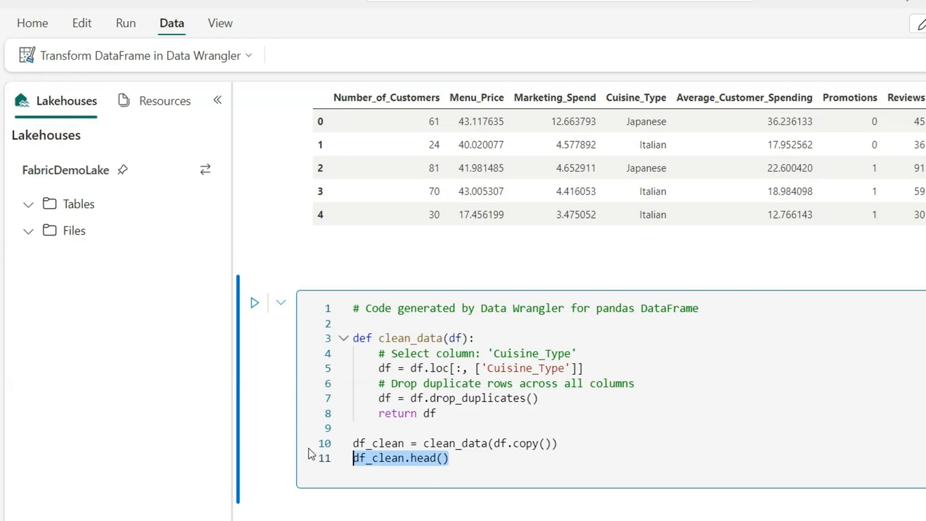
key(BackSpace)
key(BackSpace)
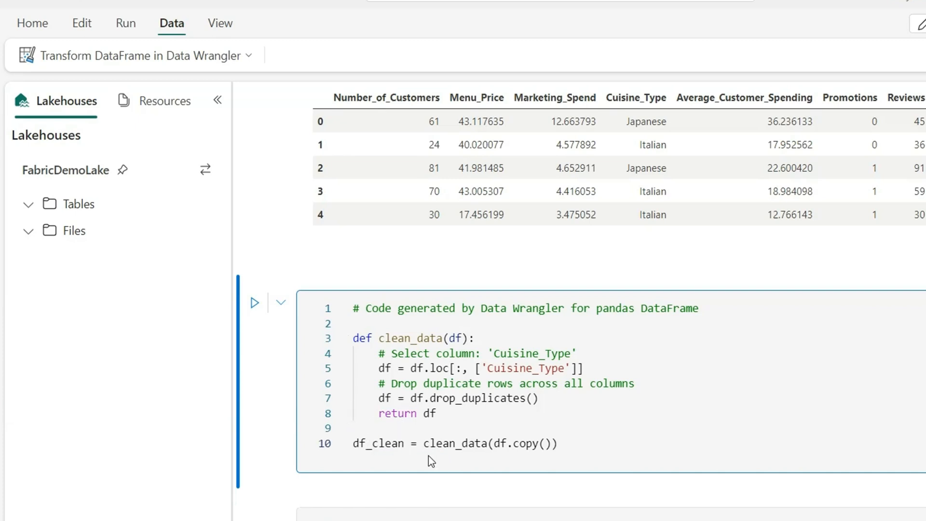
key(shift+Return)
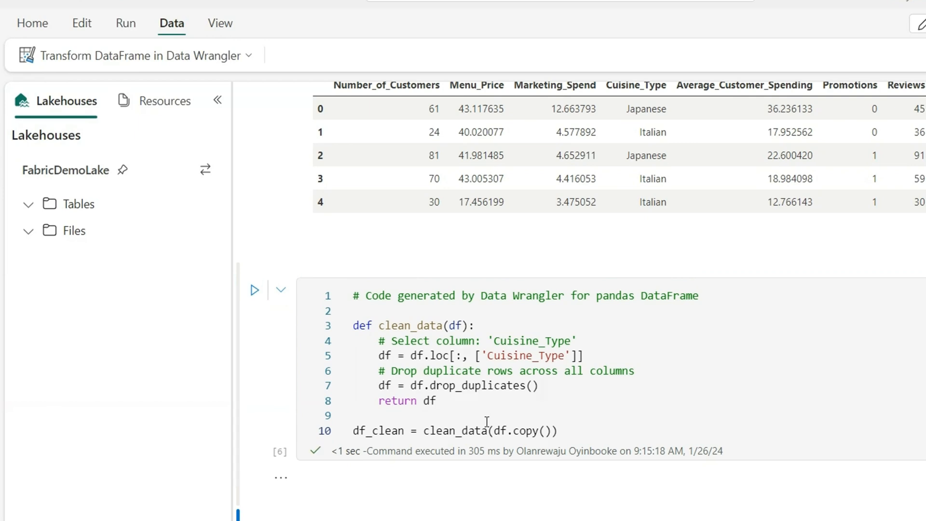
scroll(487, 423, down, 2)
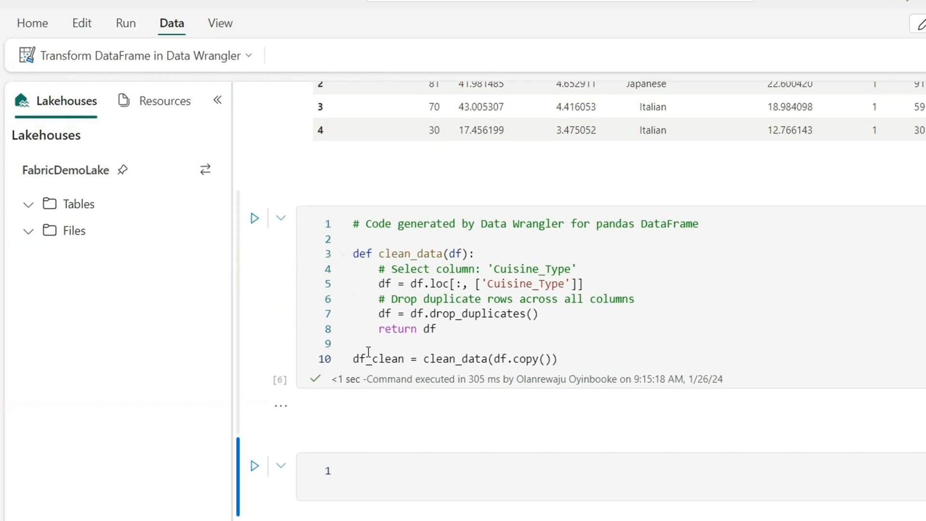
- Run df_clean.head() in the new cell, correcting the mistyped head(0) argument
click(376, 475)
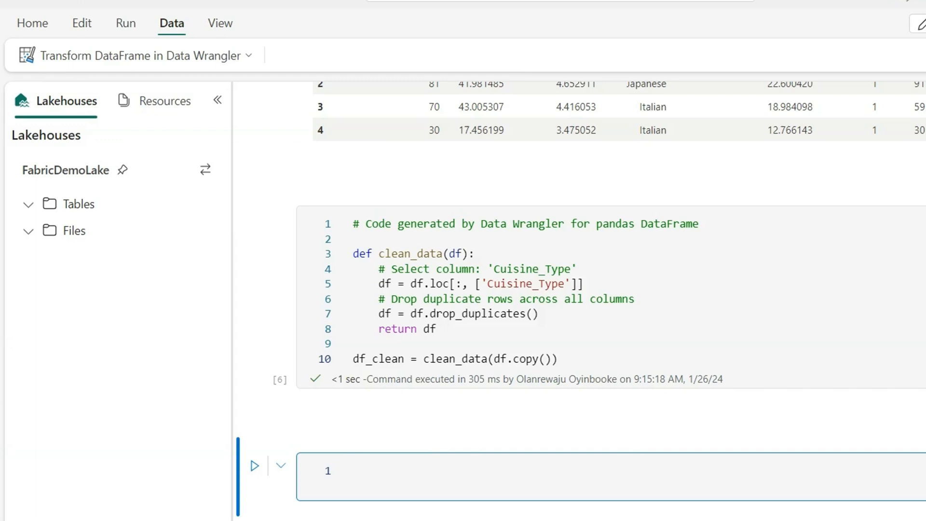
key(Escape)
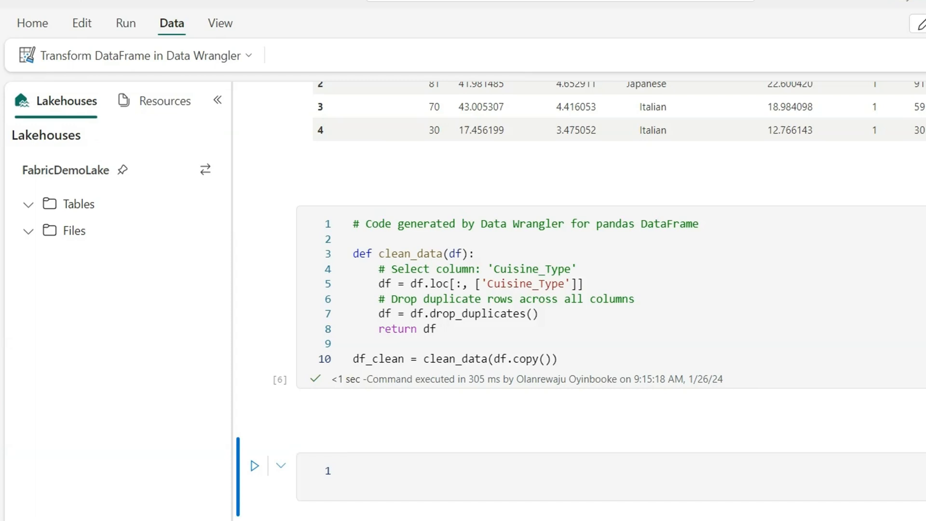
click(381, 471)
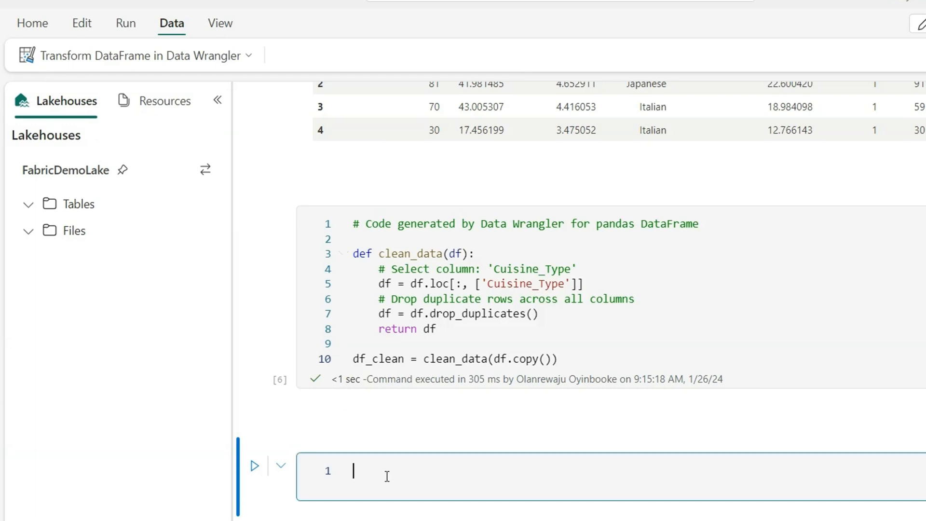
text(d)
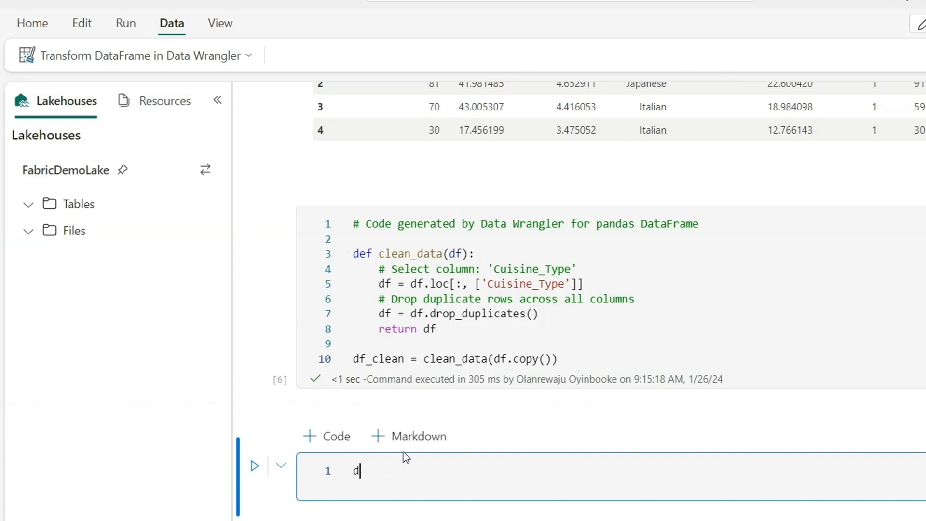
text(f_clean)
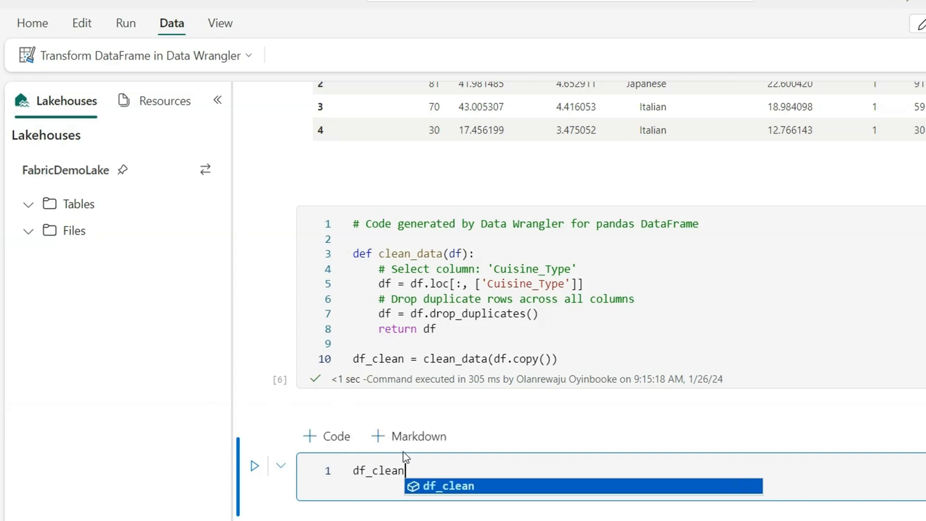
text(.head()
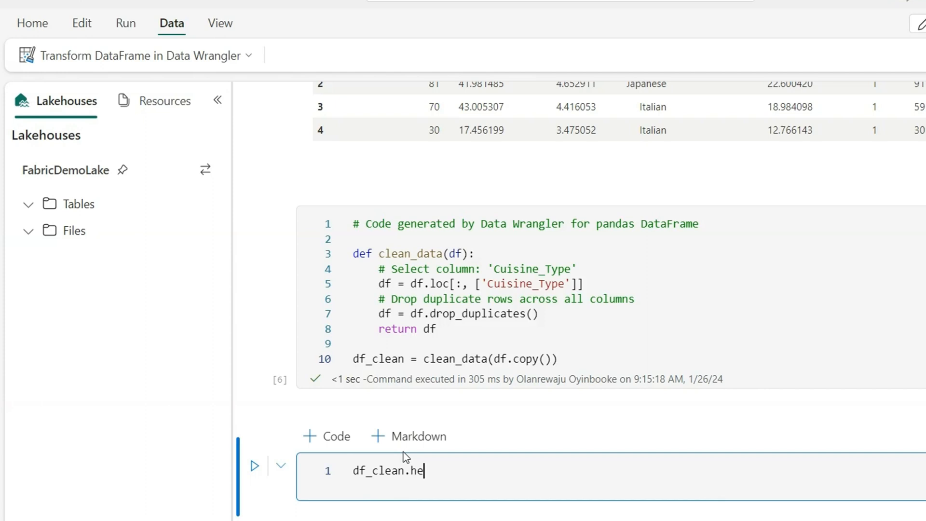
text(0)
key(shift+Return)
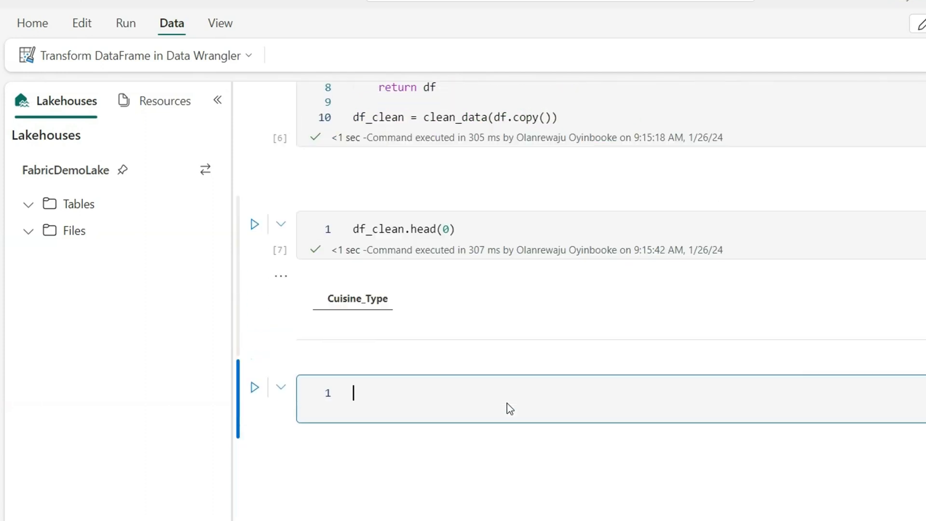
click(448, 216)
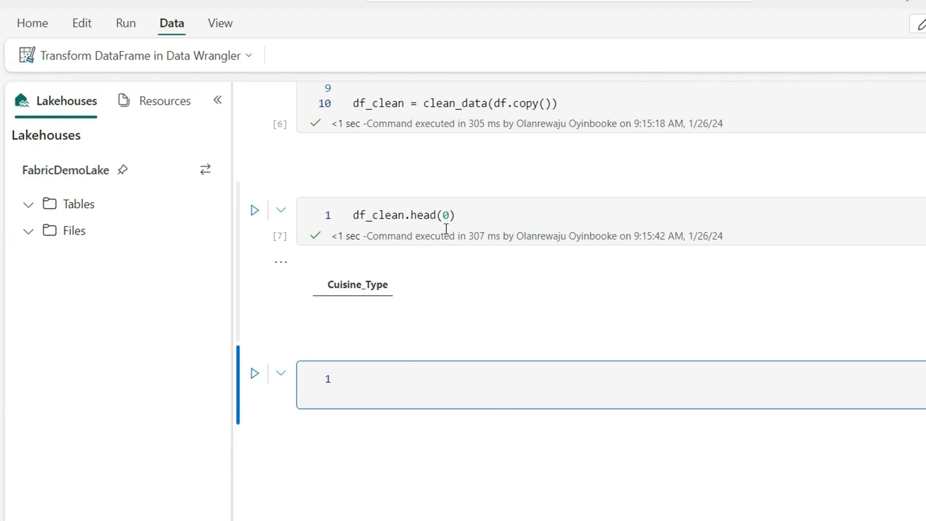
key(BackSpace)
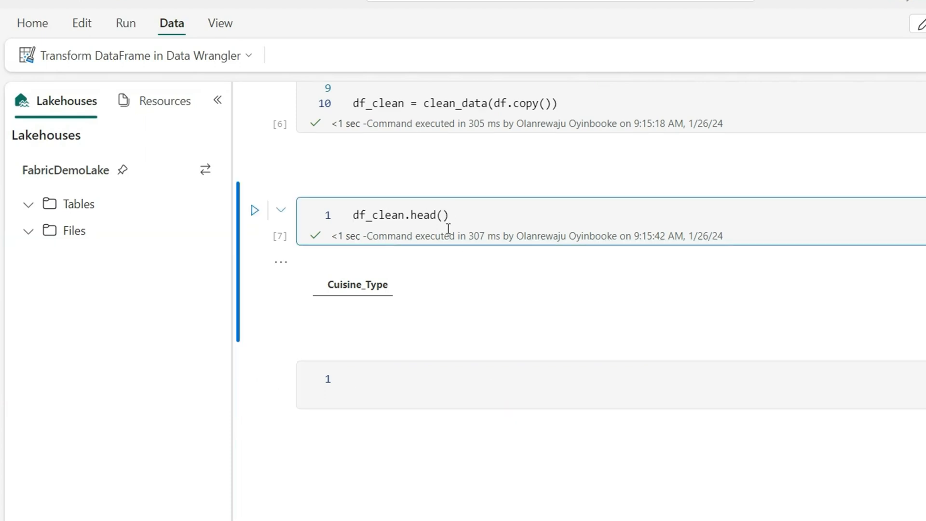
key(shift+Return)
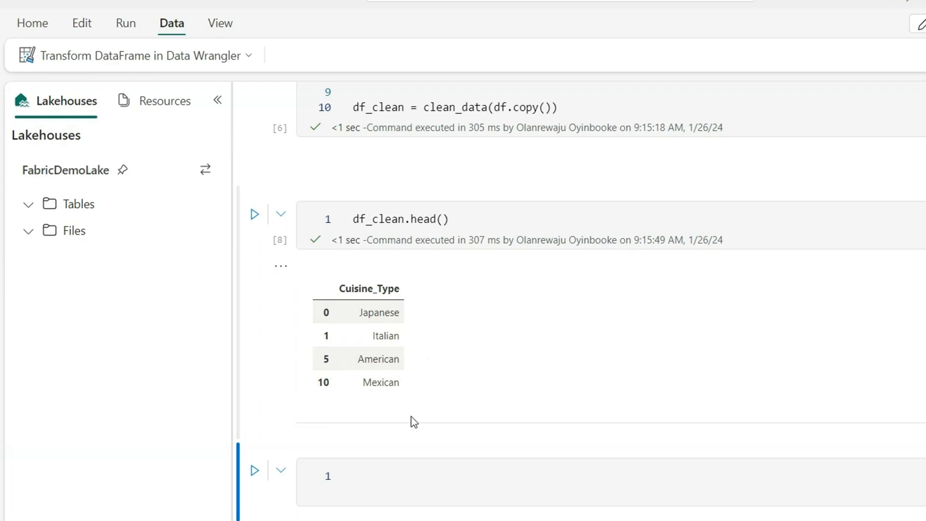
- Run df_clean.reset_index(drop=True, inplace=True) and rerun the df_clean preview showing index 0–3
click(400, 485)
text(df_clean.reset_index(drop=True,inplace=True))
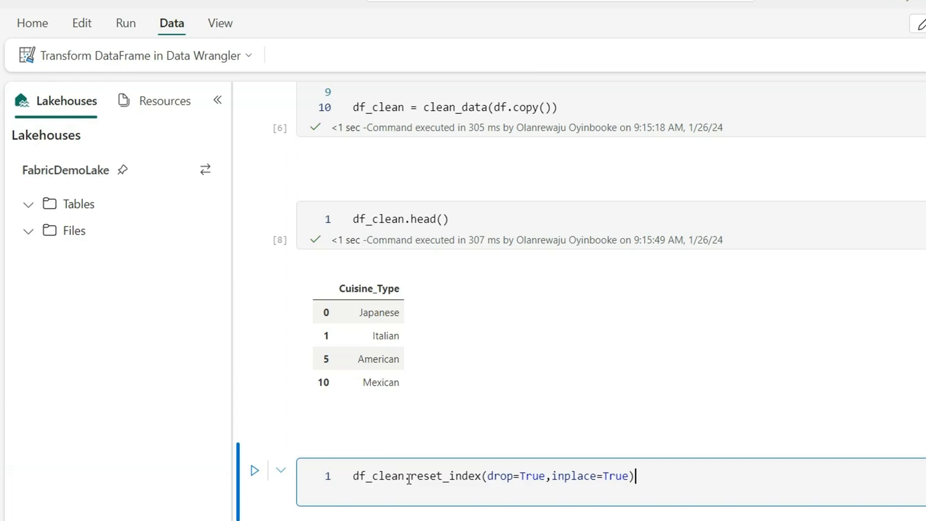
drag(405, 477, 481, 477)
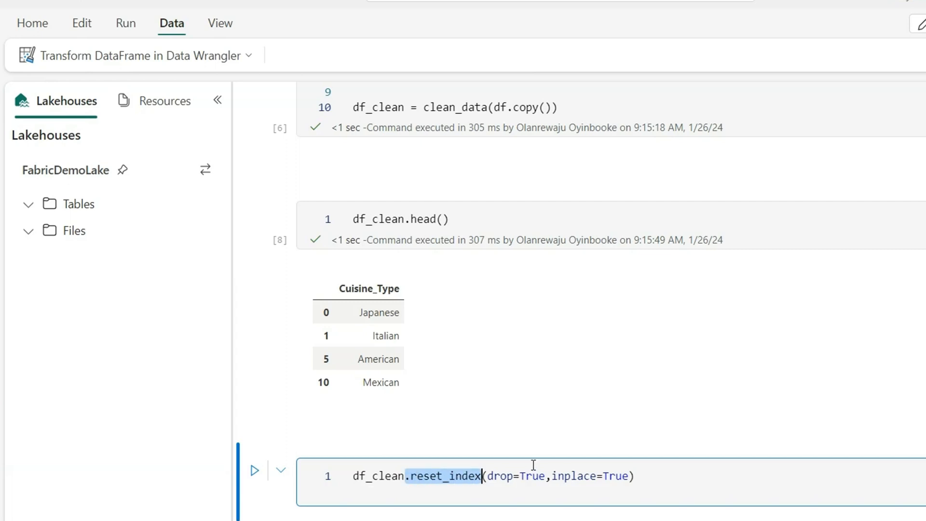
click(643, 469)
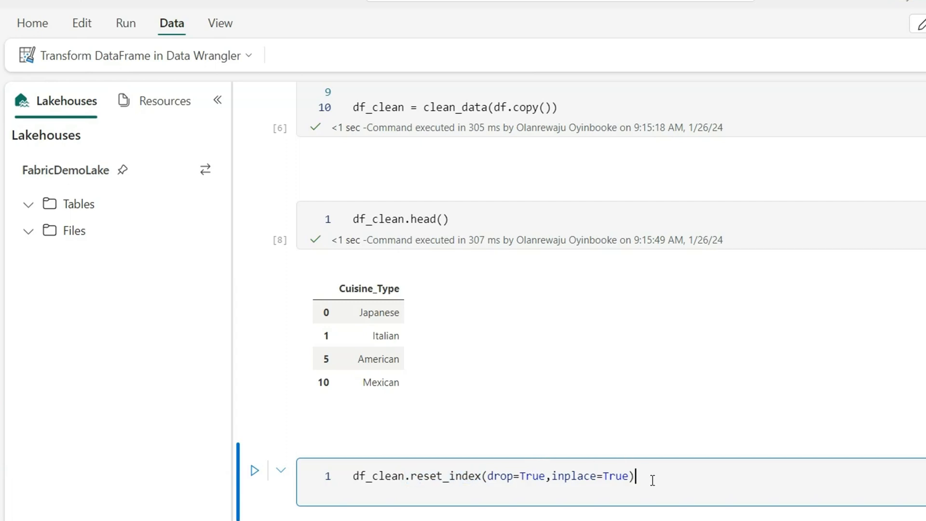
key(shift+Return)
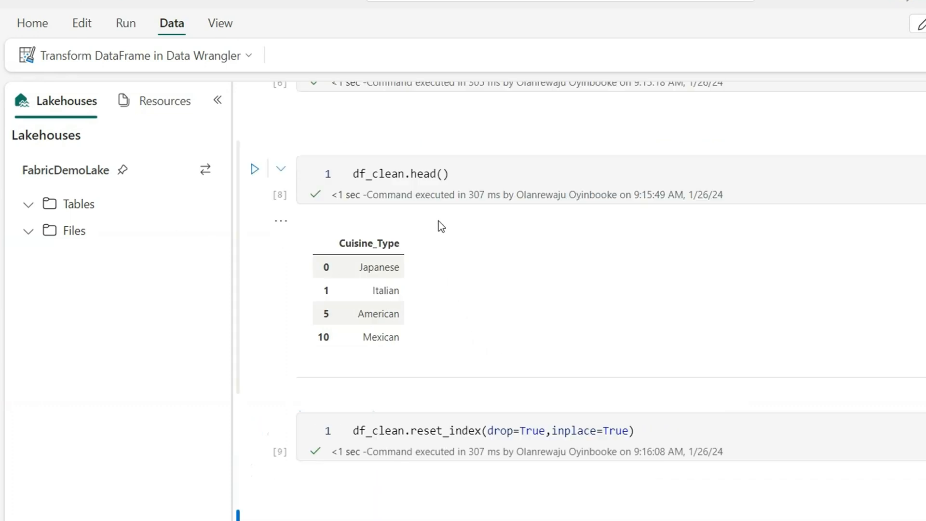
click(463, 178)
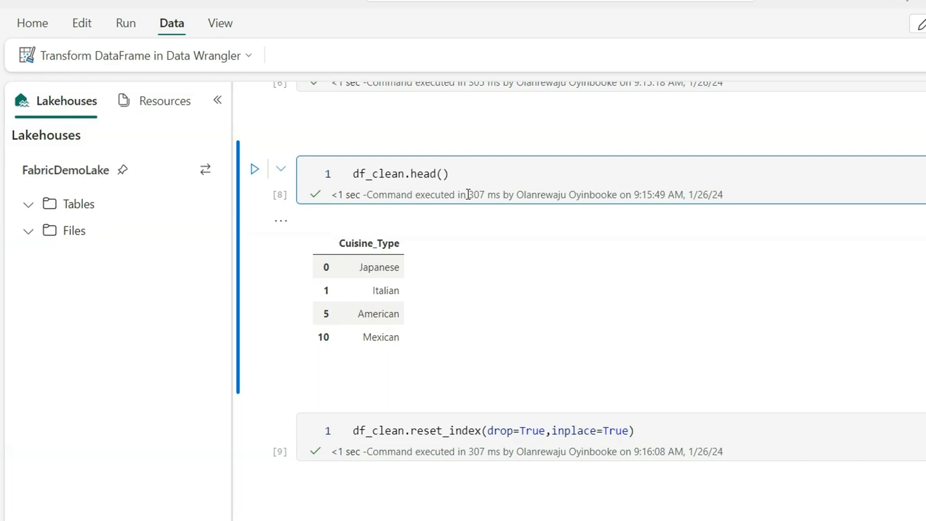
key(shift+Return)
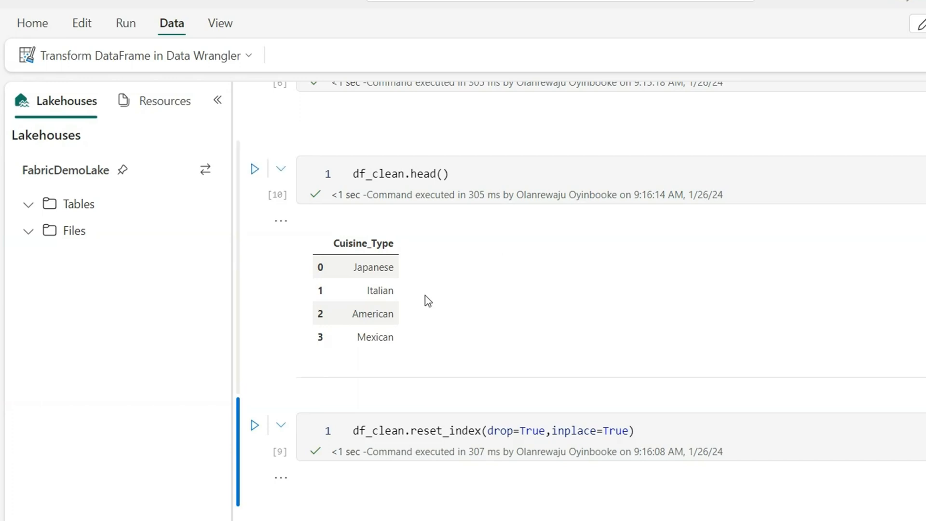
scroll(647, 424, down, 2)
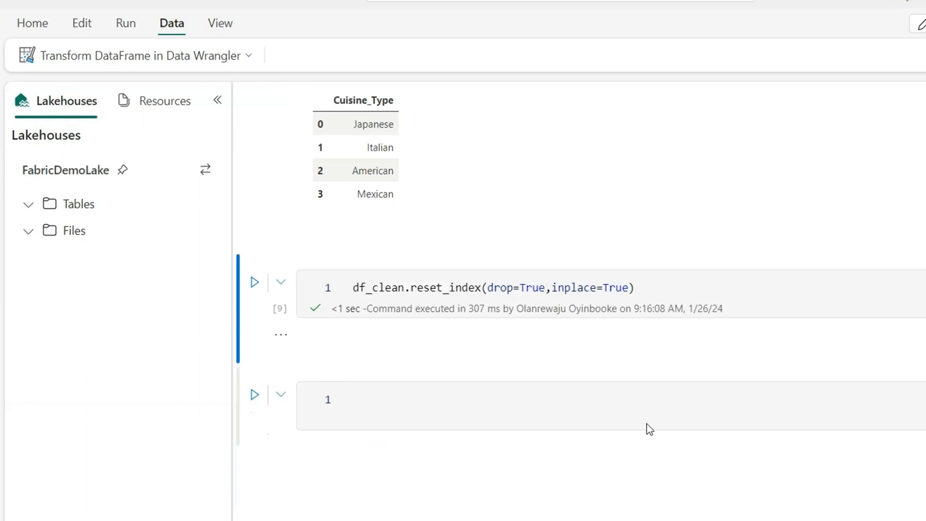
- Add the column with df_clean['CuisineTypeID'] = range(0, 0+len(df_clean)) and run it
click(641, 396)
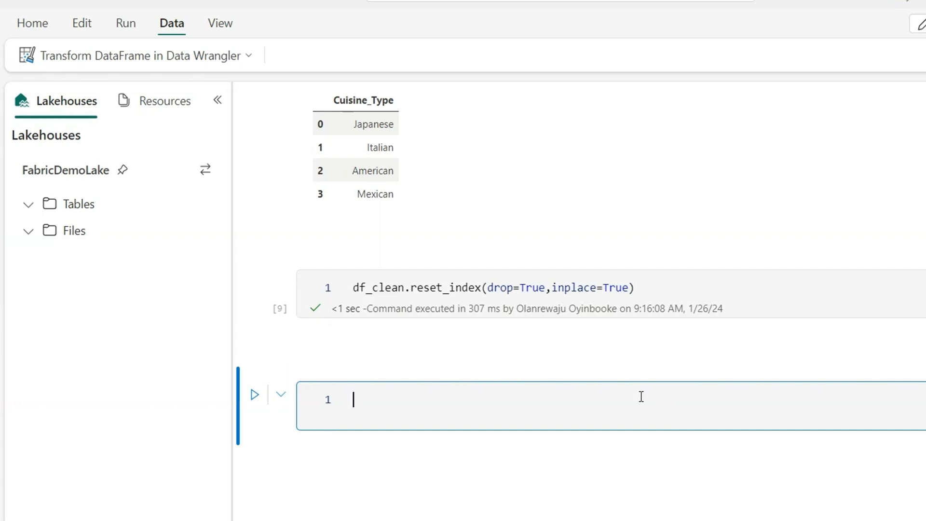
text(df_clean['CuisineTypeID'] = range(0, 0+len(df_clean)))
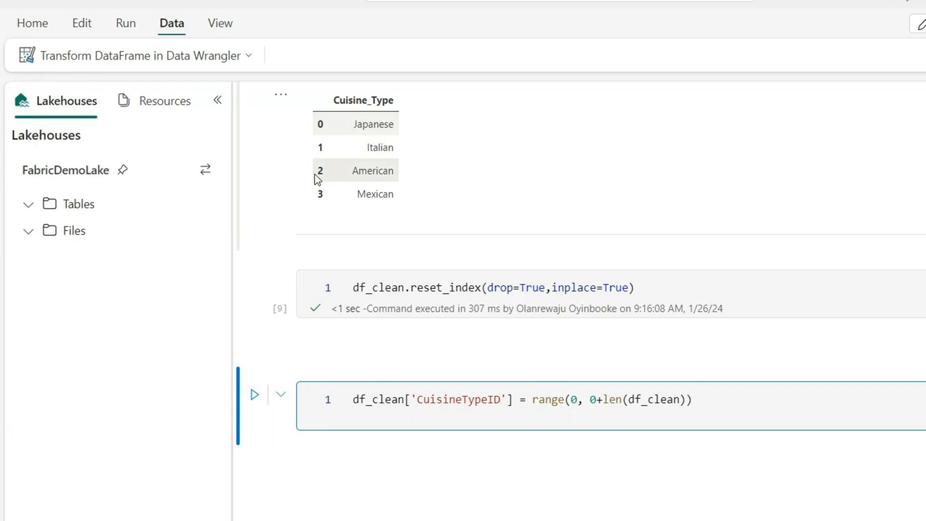
click(587, 400)
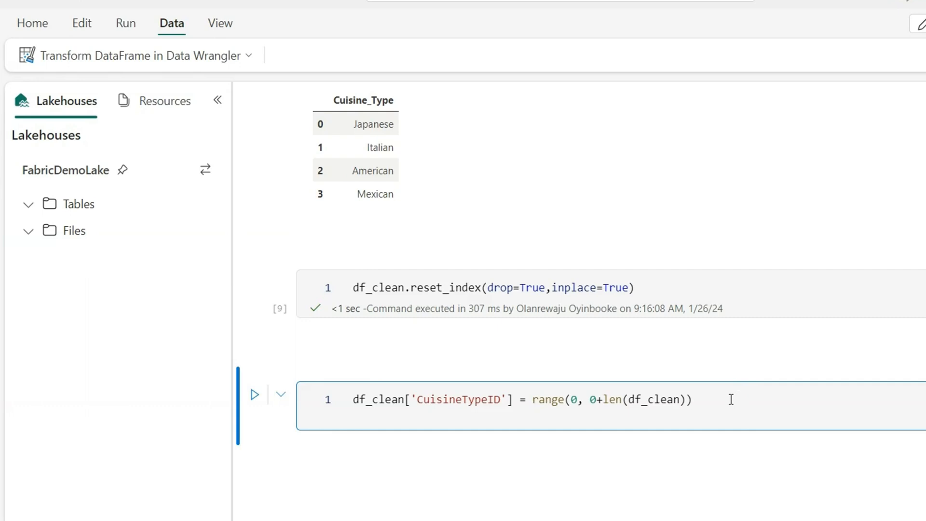
key(shift+Return)
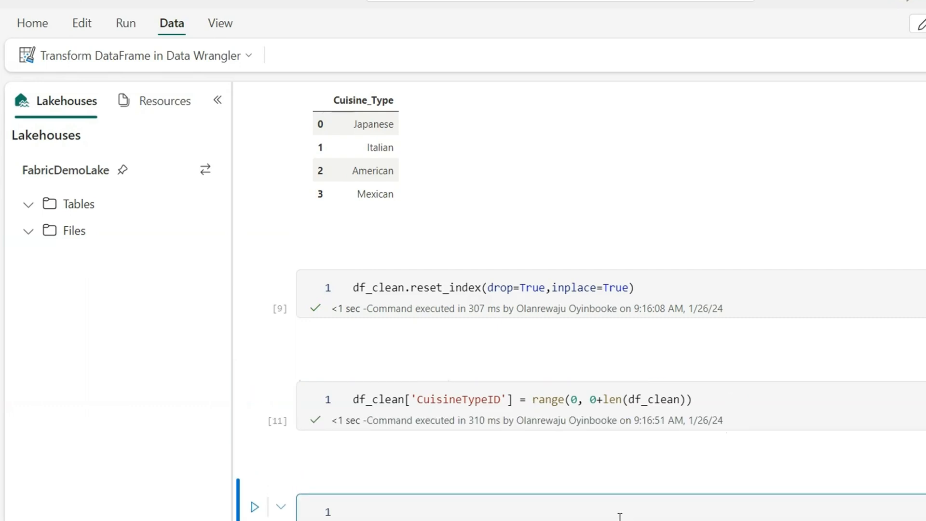
- Re-run the df_clean.head() preview to show CuisineTypeID numbering 0 to 3
scroll(429, 148, up, 3)
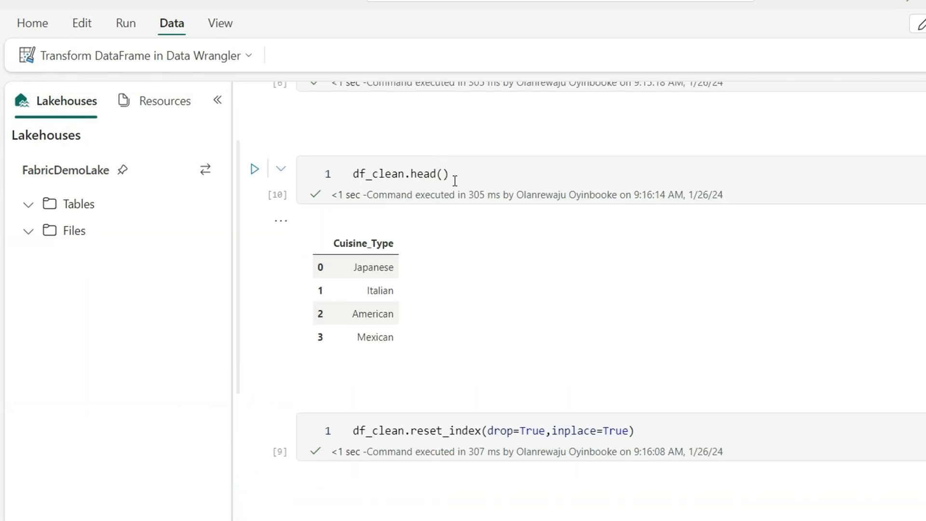
click(458, 174)
key(shift+Return)
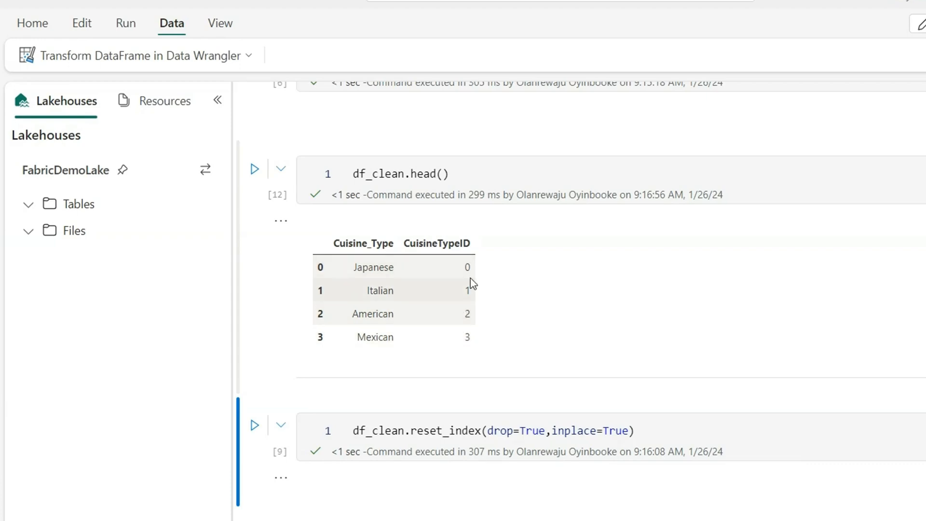
scroll(470, 282, up, 9)
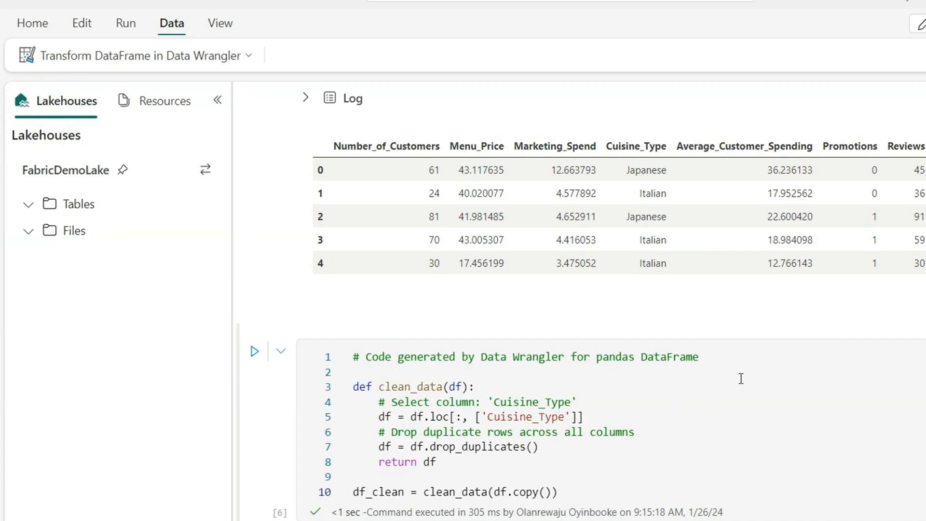
scroll(754, 382, down, 10)
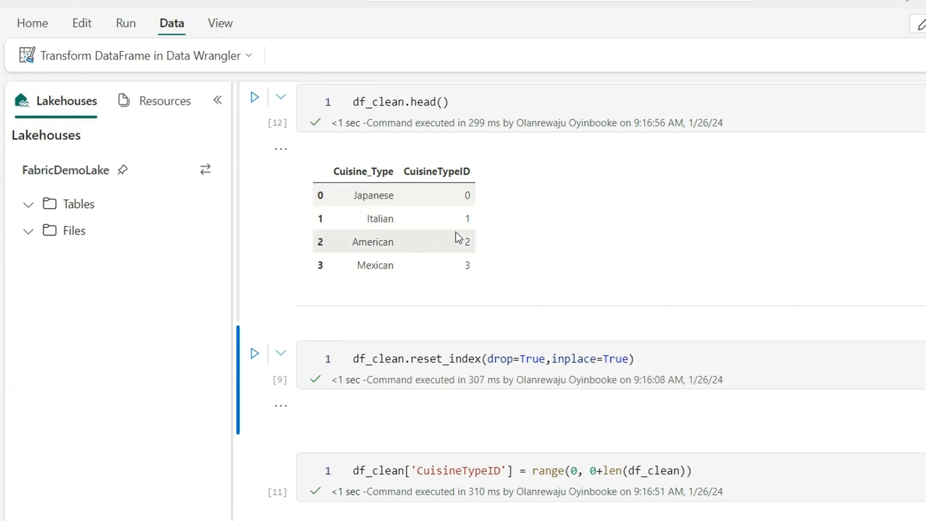
scroll(458, 237, down, 3)
scroll(424, 302, up, 1)
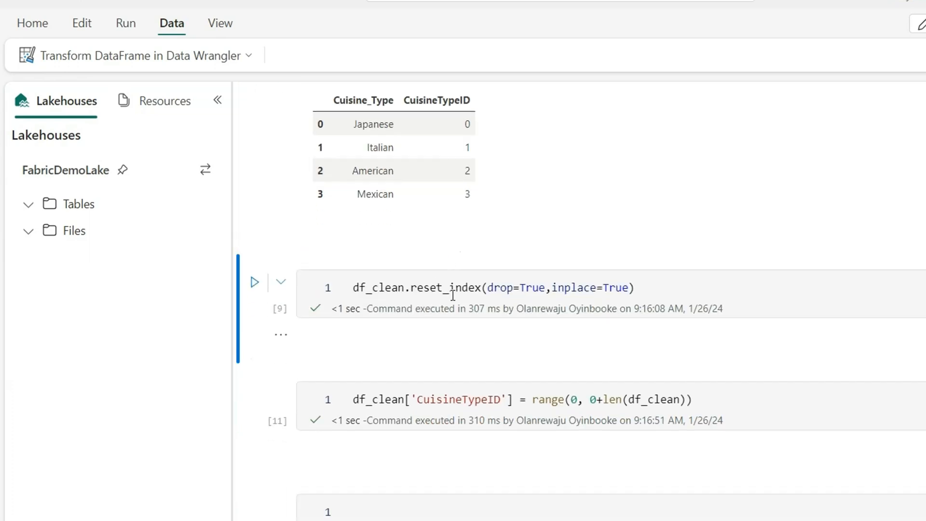
scroll(453, 295, up, 1)
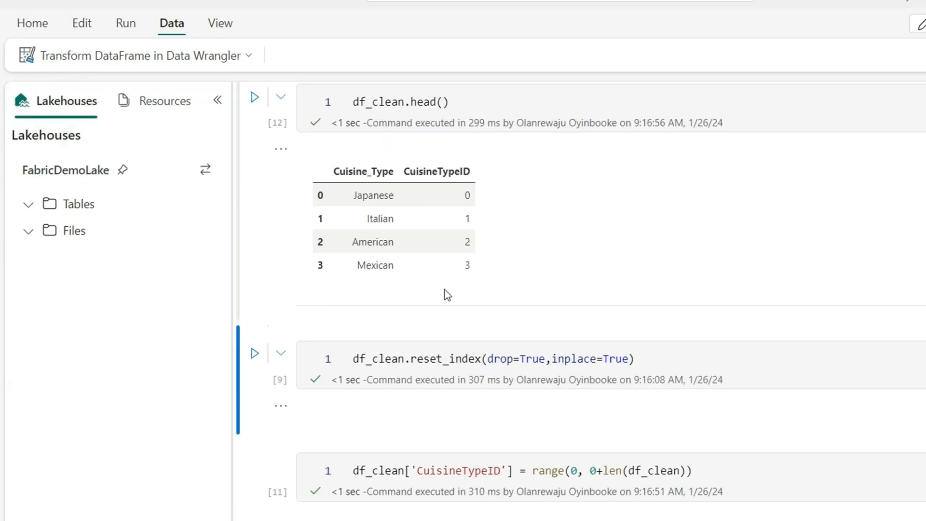
- Paste and run fact = df.merge(df_clean, on='Cuisine_Type', how='left') in a new cell
scroll(484, 378, down, 3)
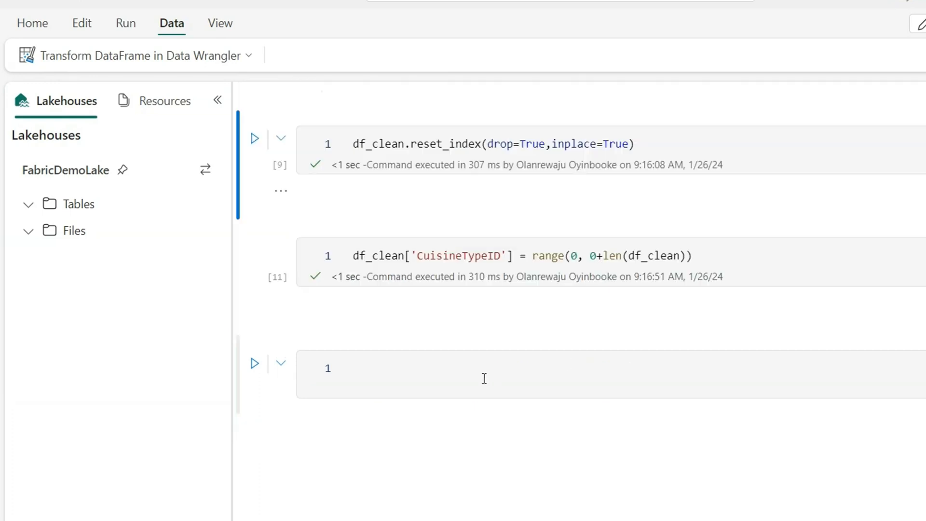
click(392, 370)
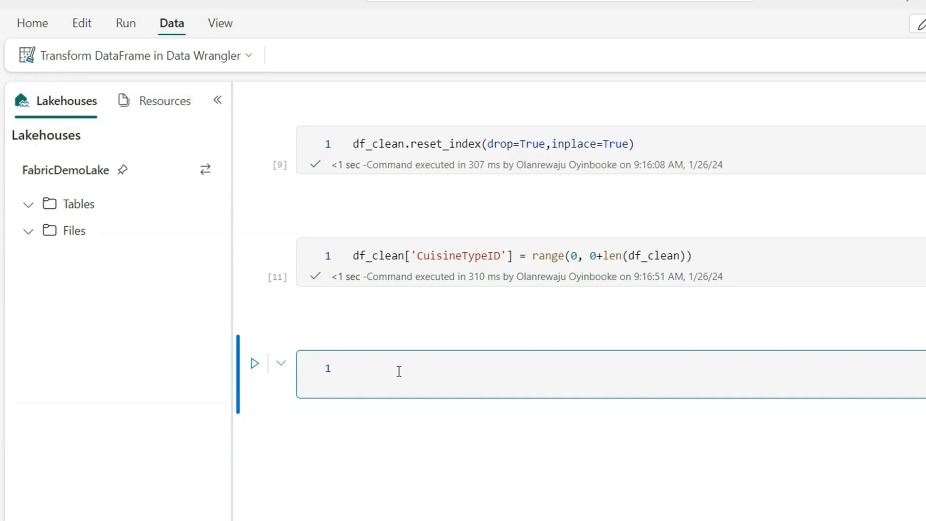
text(fact = df.merge(df_clean, on = 'Cuisine_Type', how='left'))
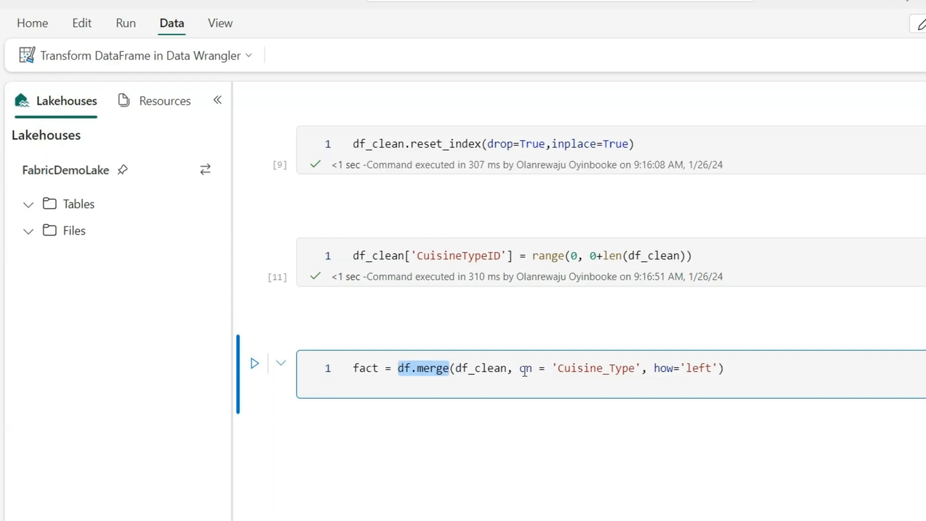
double_click(505, 370)
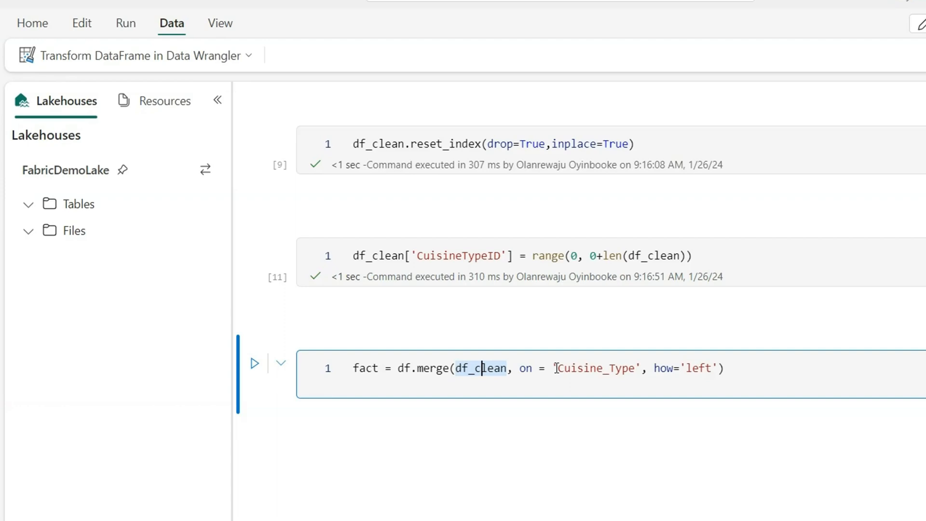
drag(557, 369, 611, 369)
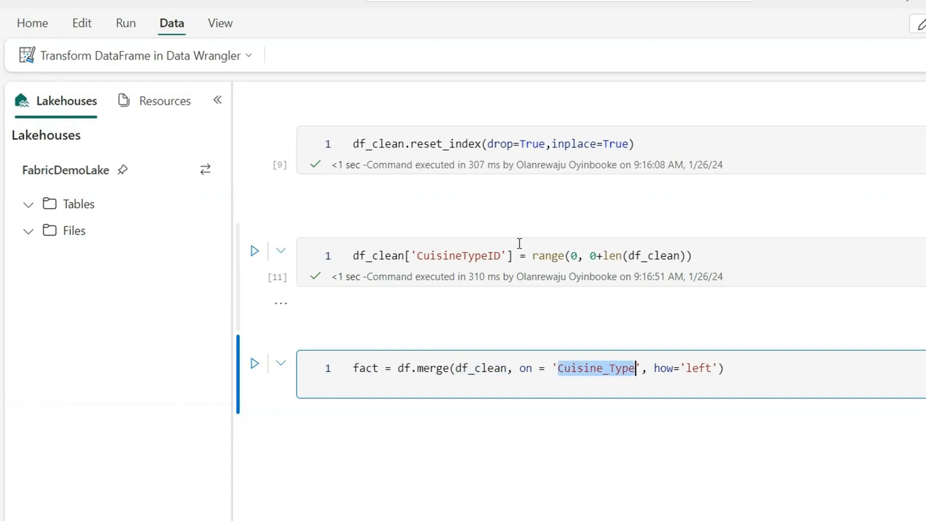
scroll(519, 243, up, 1)
scroll(482, 333, up, 3)
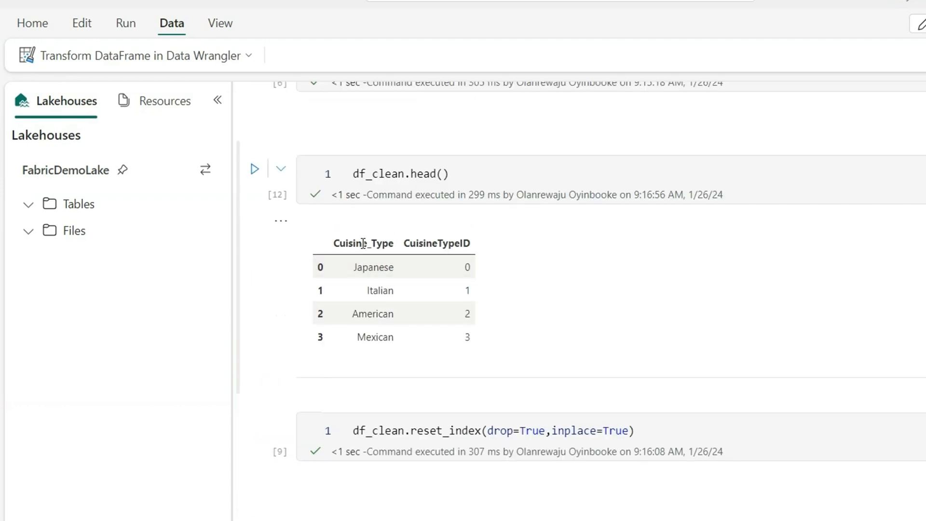
scroll(364, 240, up, 8)
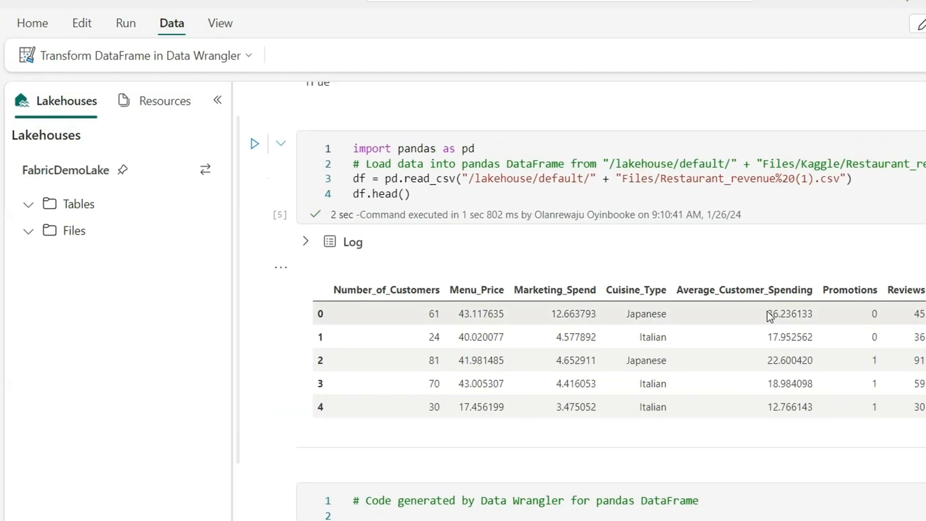
scroll(626, 295, down, 11)
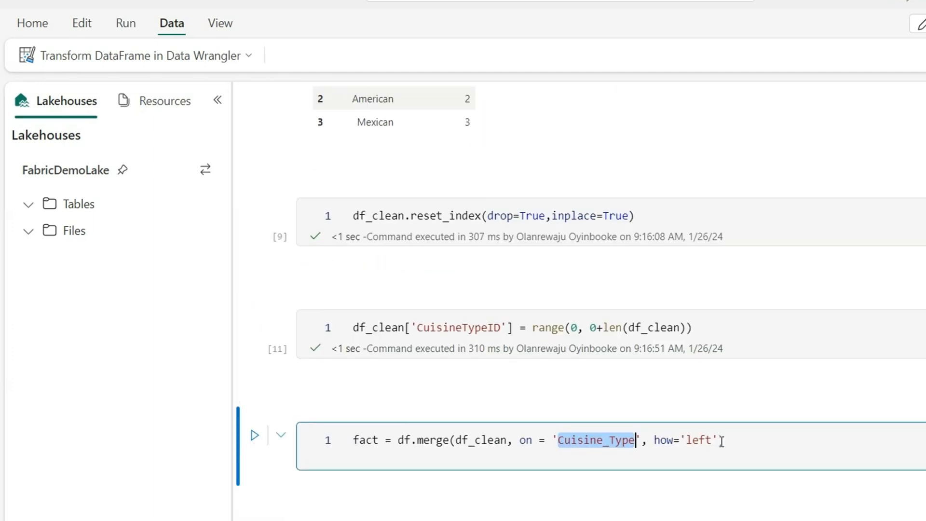
scroll(537, 331, up, 6)
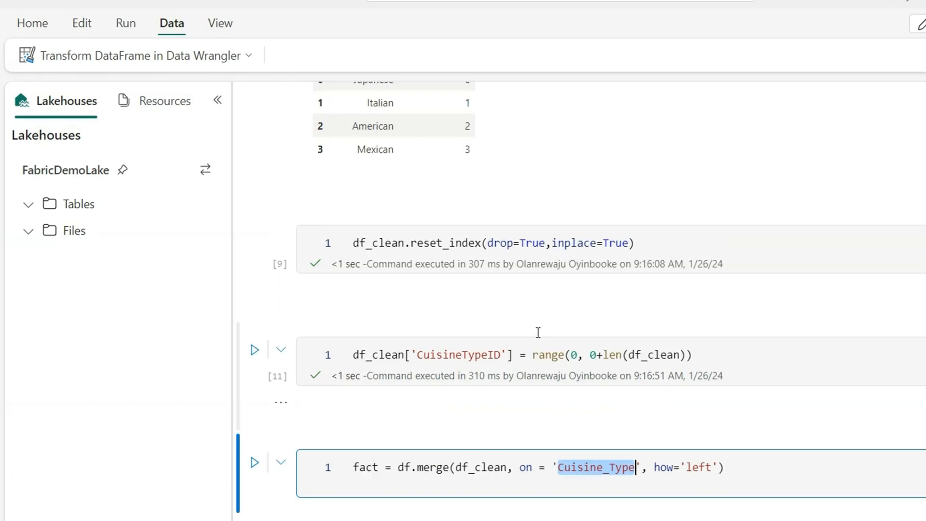
scroll(582, 324, up, 10)
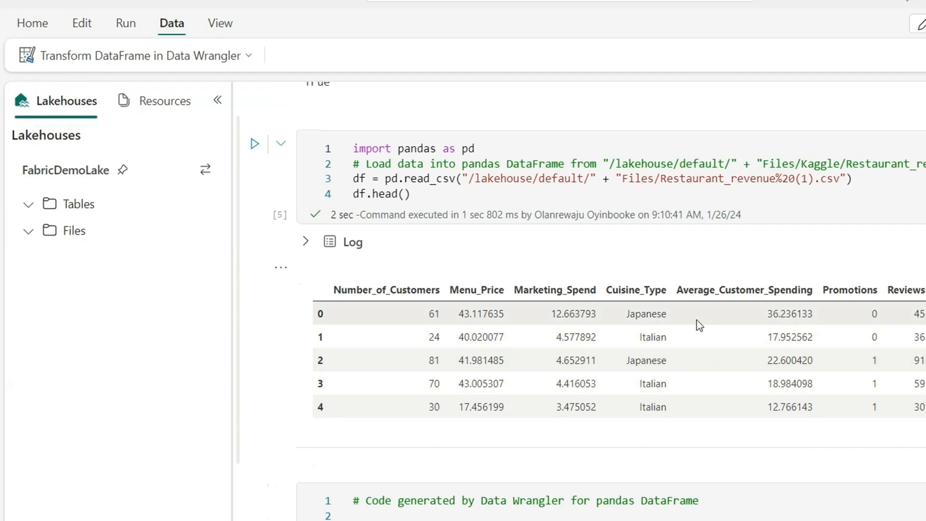
scroll(696, 320, down, 16)
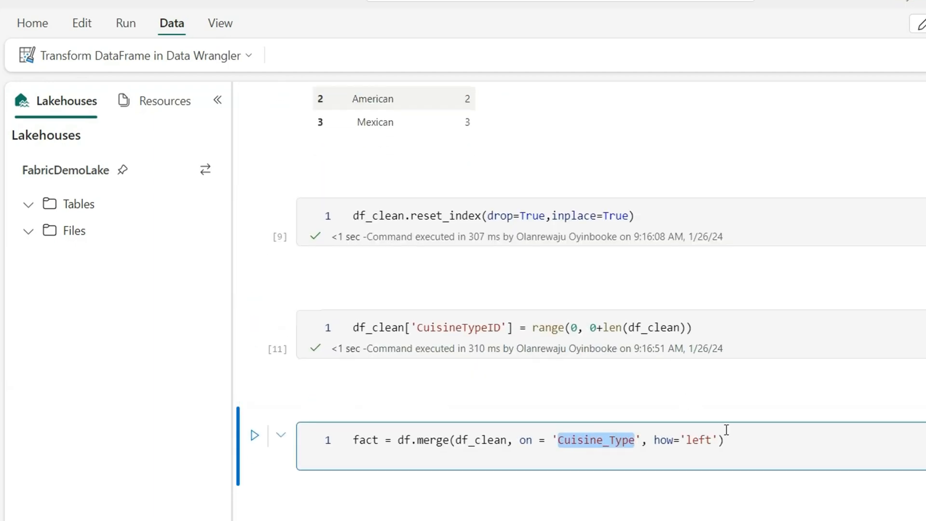
click(740, 438)
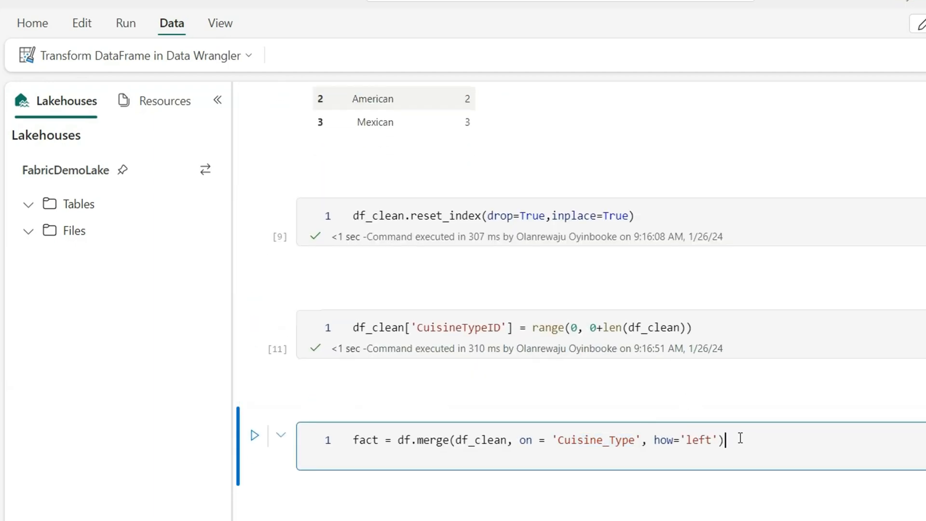
key(shift+Return)
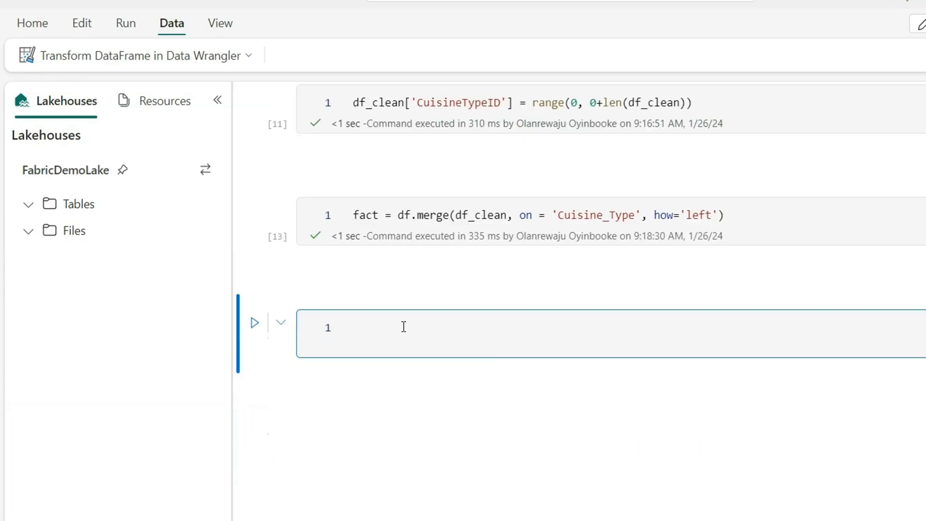
- Run fact.head() to preview five fact rows with CuisineTypeID appended
text(fct.t.head())
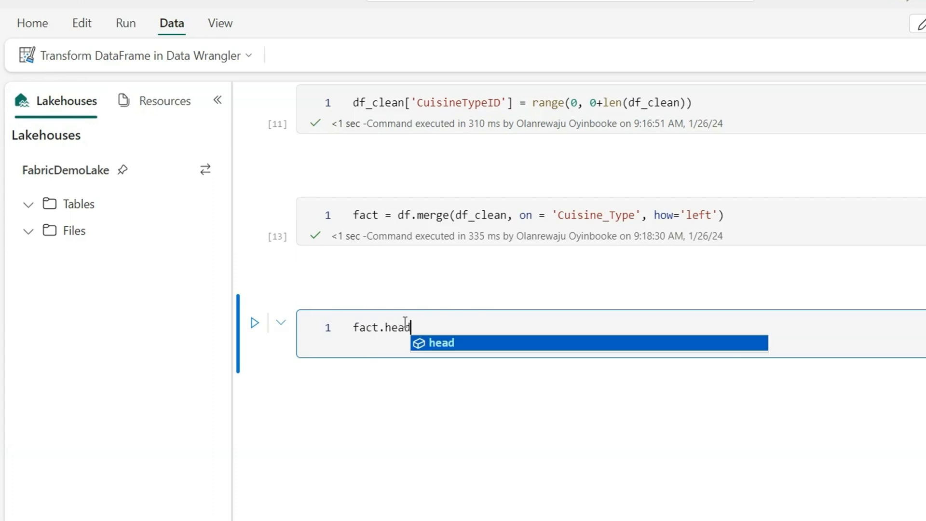
key(shift+Return)
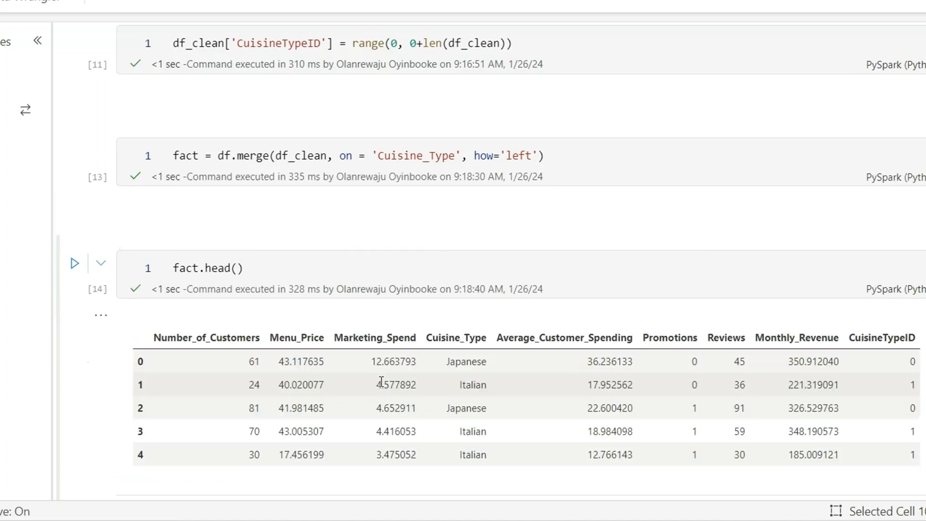
scroll(338, 410, down, 1)
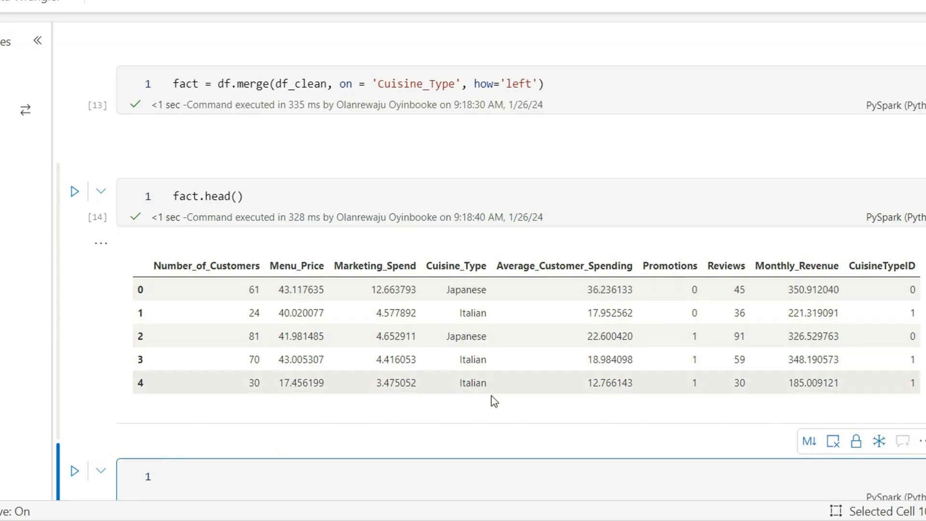
scroll(492, 399, down, 3)
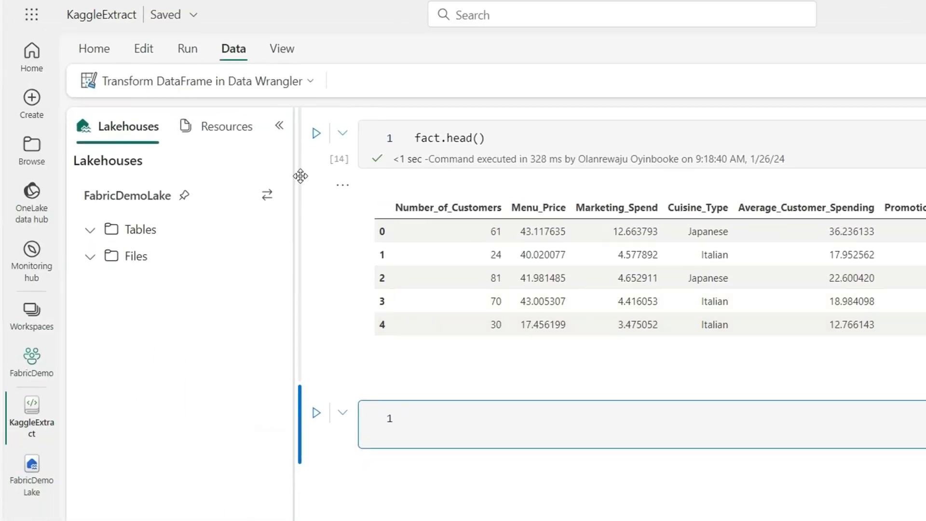
click(284, 91)
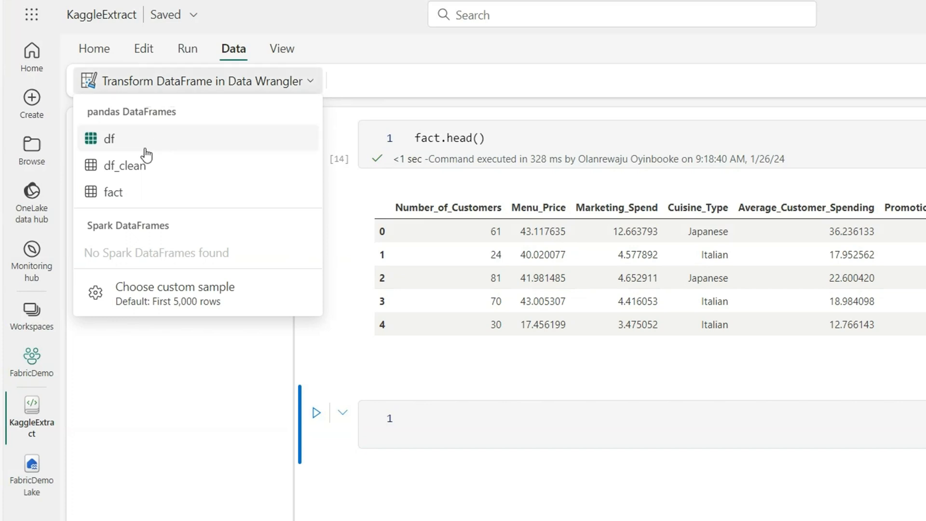
- Open fact in Data Wrangler, drop the Cuisine_Type column, and add the code to the notebook
click(116, 194)
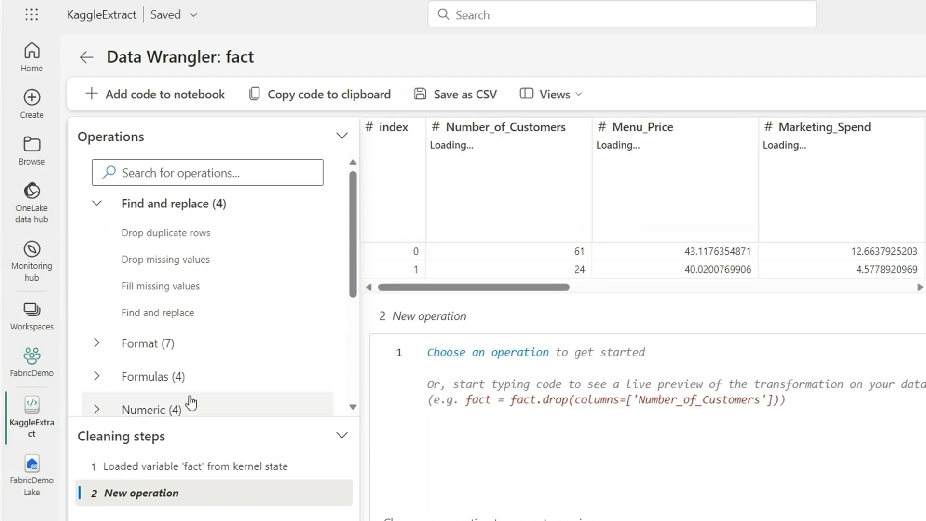
scroll(192, 388, down, 3)
scroll(170, 369, down, 2)
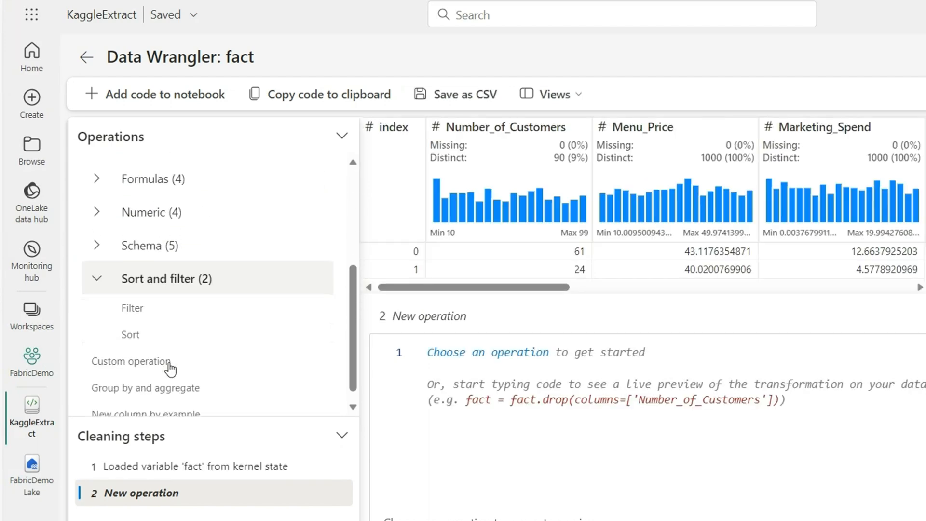
click(102, 271)
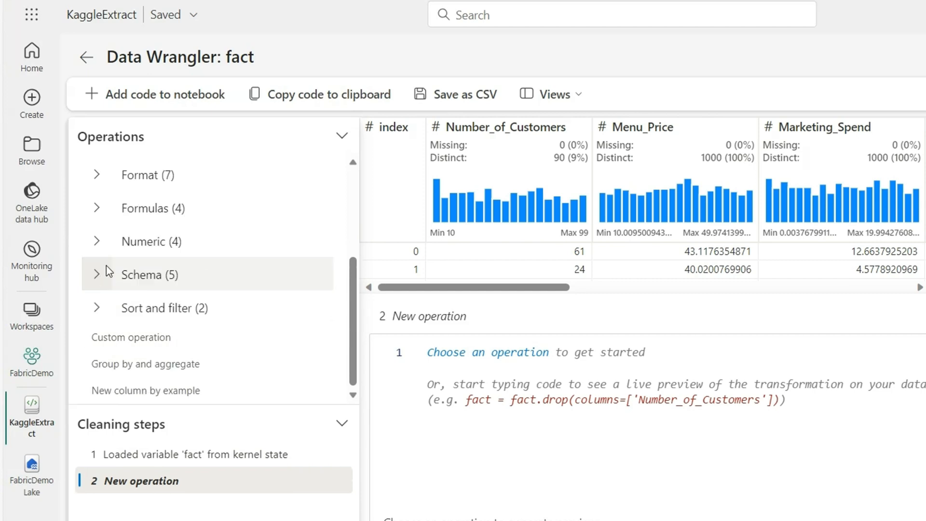
click(101, 276)
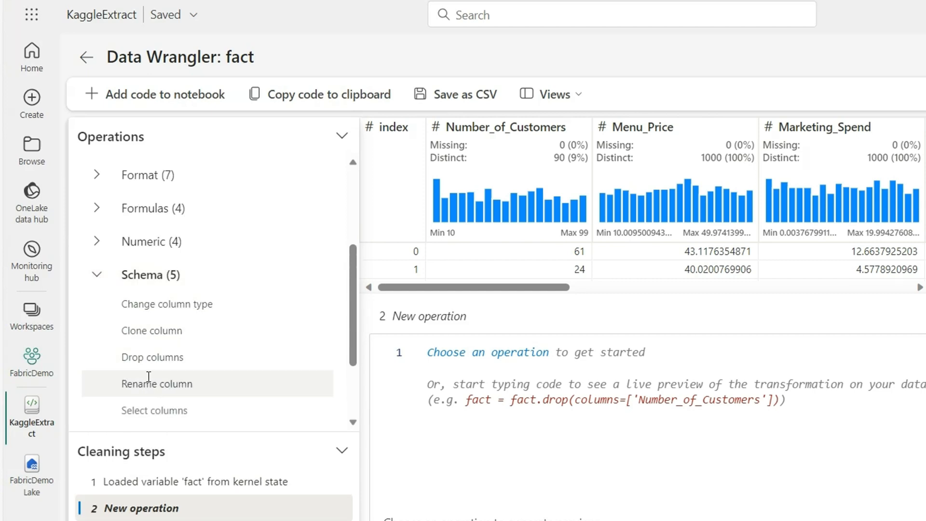
click(161, 359)
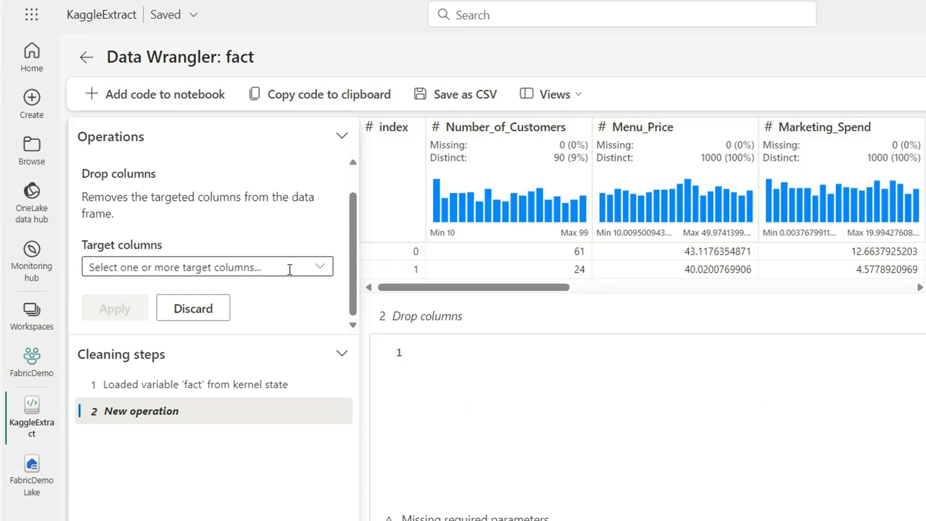
click(320, 267)
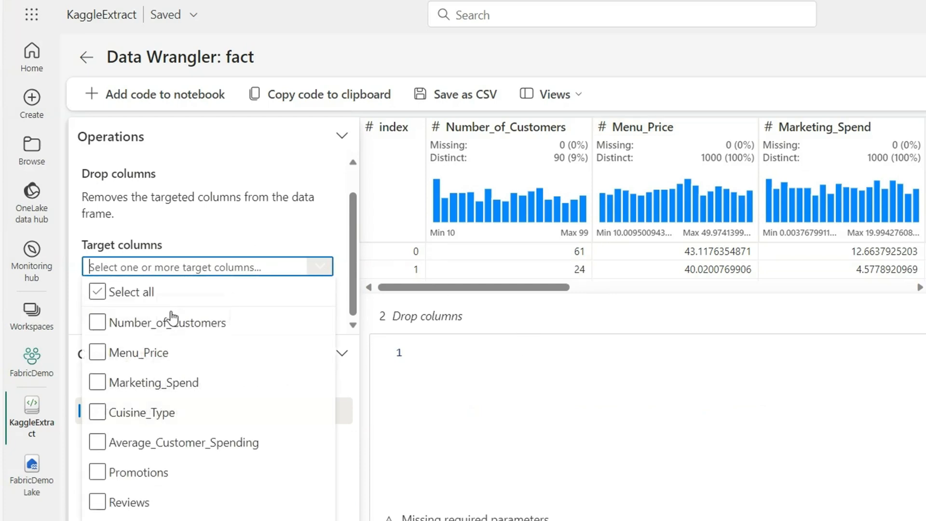
click(99, 416)
click(323, 237)
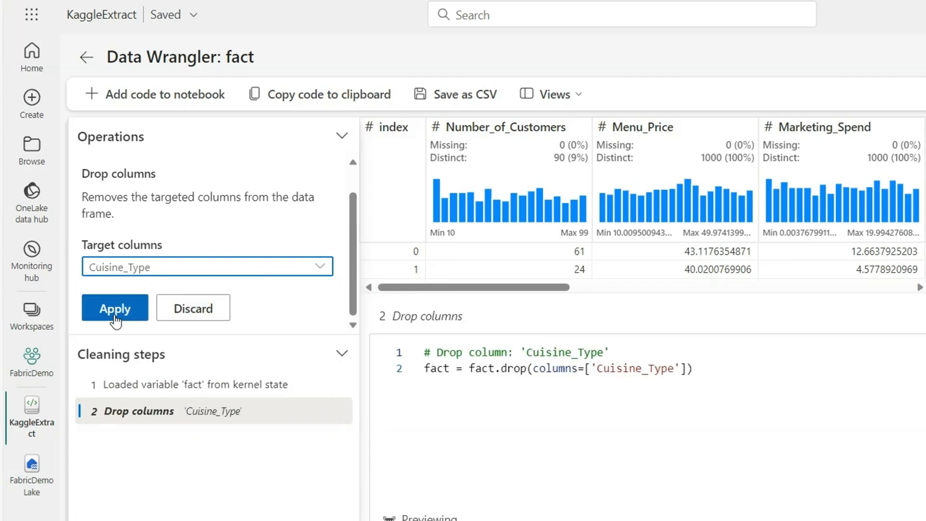
click(115, 311)
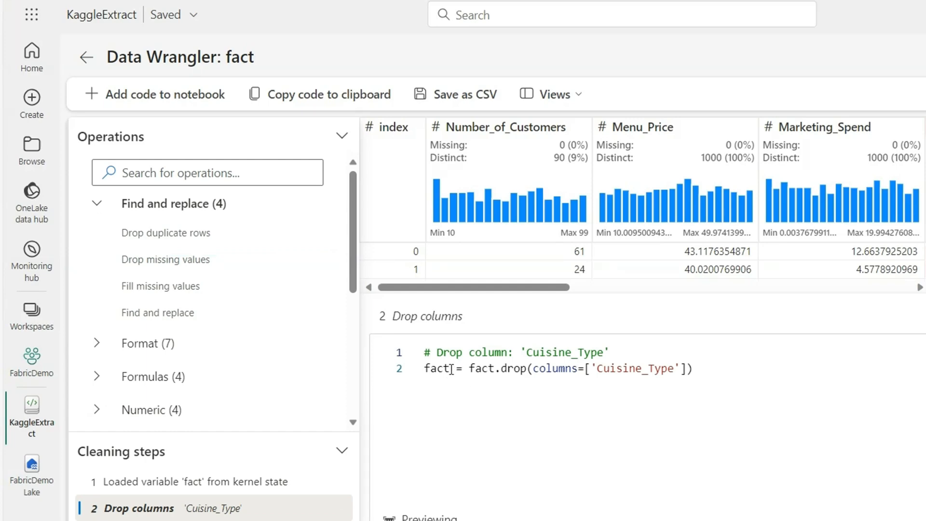
click(187, 101)
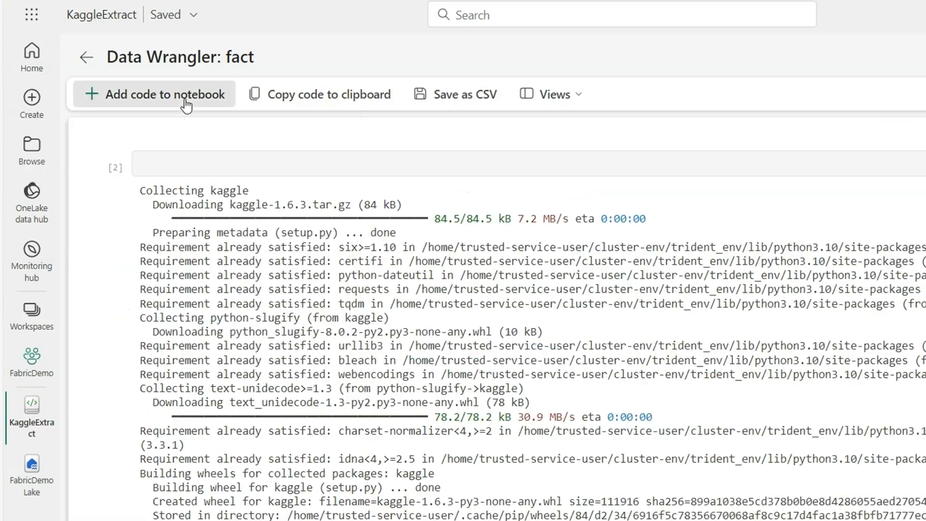
- Change fact_clean to fact on lines 8–9 and run the cell, removing Cuisine_Type
scroll(566, 438, down, 5)
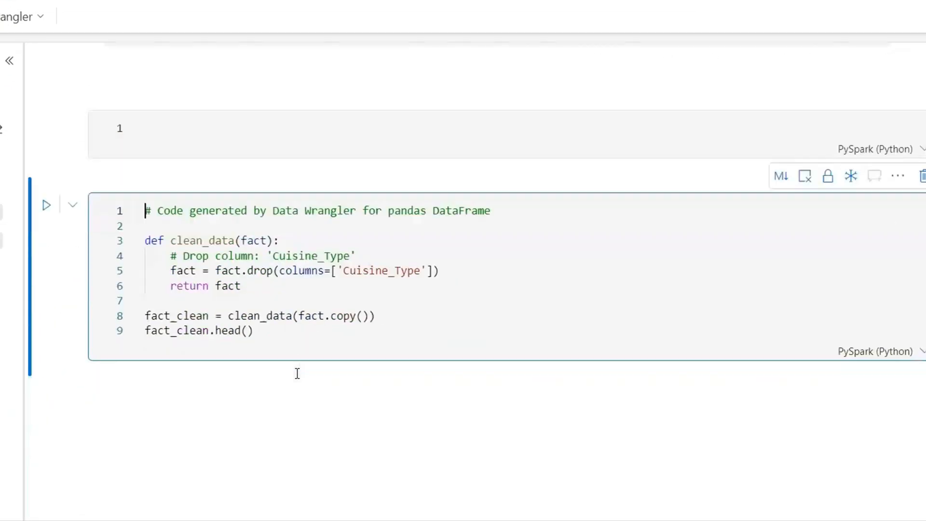
scroll(282, 293, up, 4)
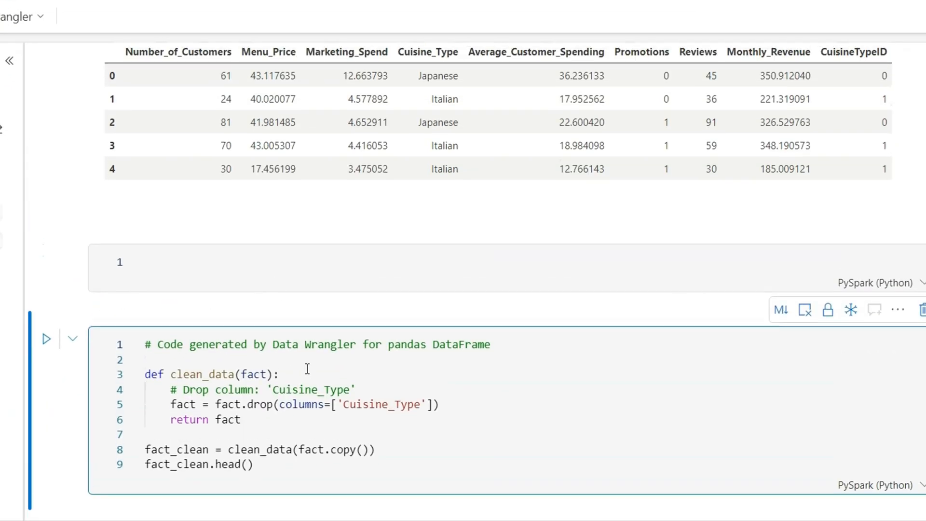
click(210, 451)
key(BackSpace)
key(BackSpace)
key(BackSpace)
key(BackSpace)
key(BackSpace)
key(BackSpace)
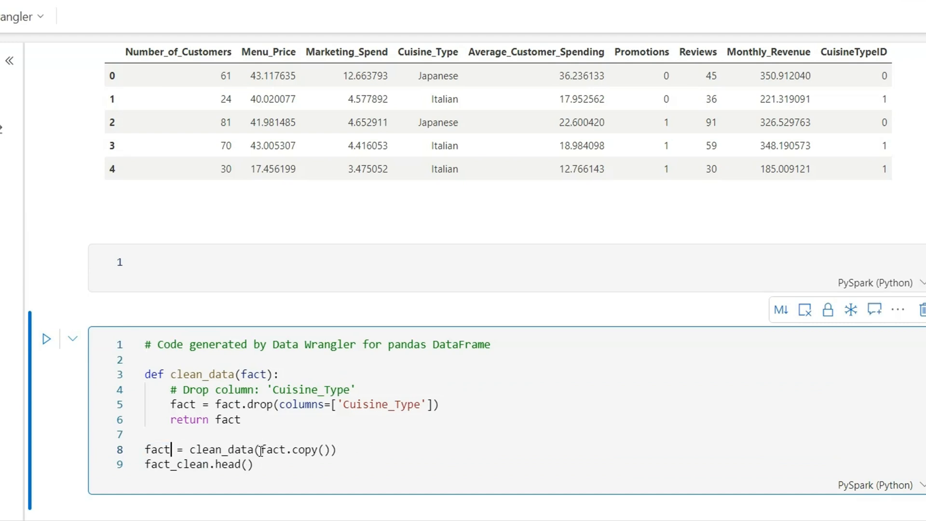
key(BackSpace)
key(BackSpace)
key(BackSpace)
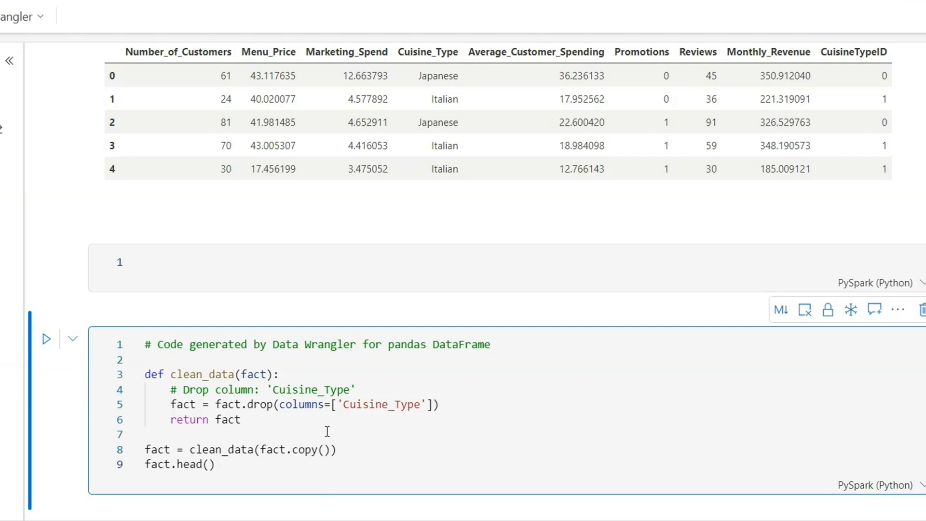
key(shift+Return)
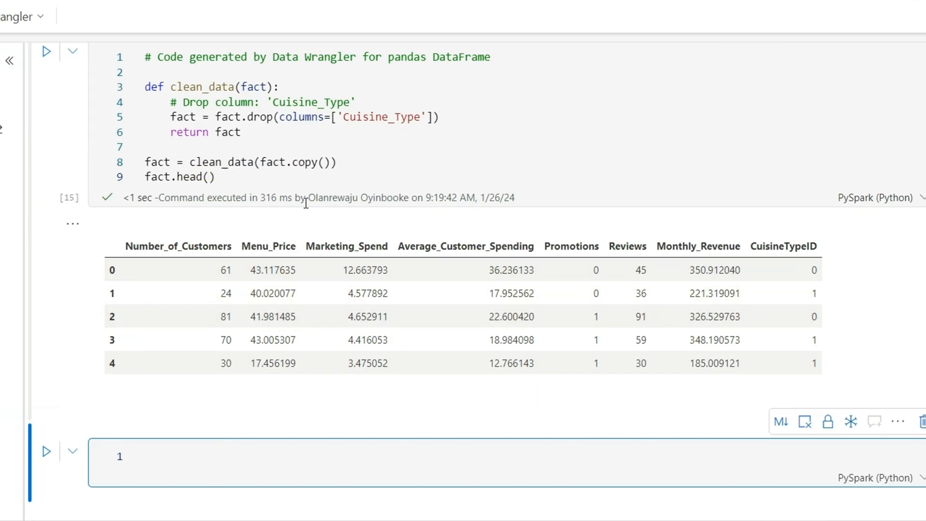
- Delete the empty cell above the generated Data Wrangler code
scroll(306, 203, up, 10)
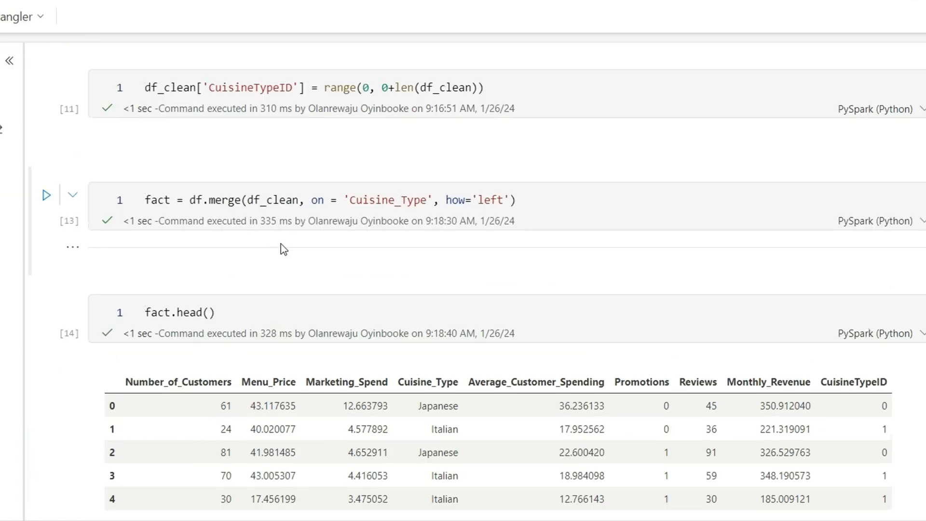
scroll(244, 299, up, 3)
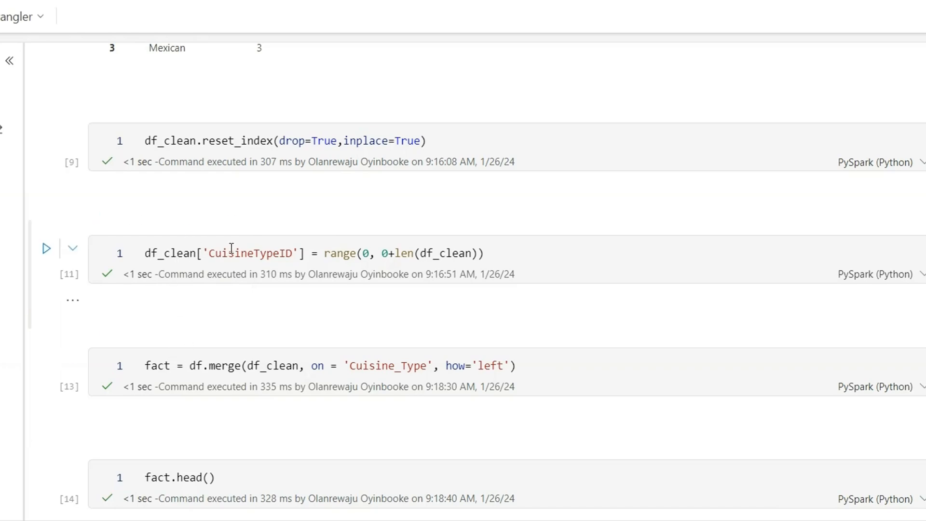
scroll(232, 248, down, 10)
scroll(231, 248, down, 5)
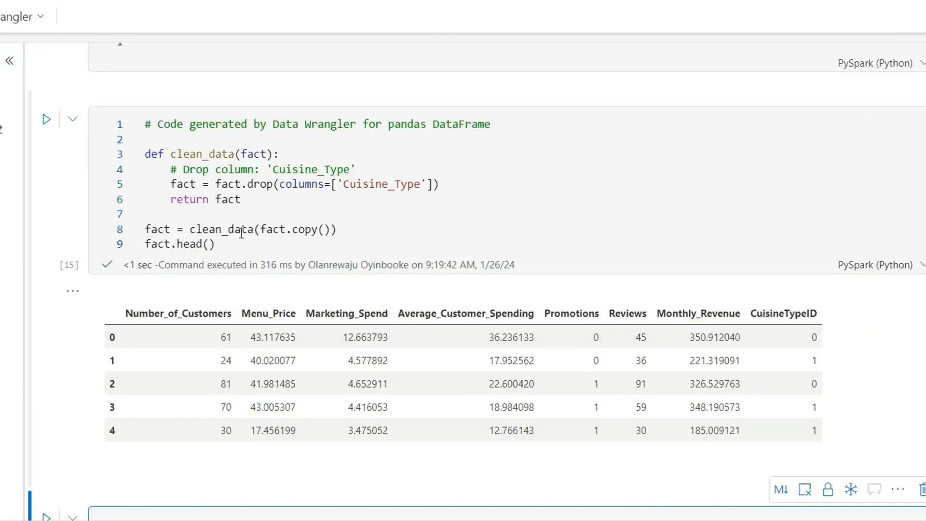
click(378, 70)
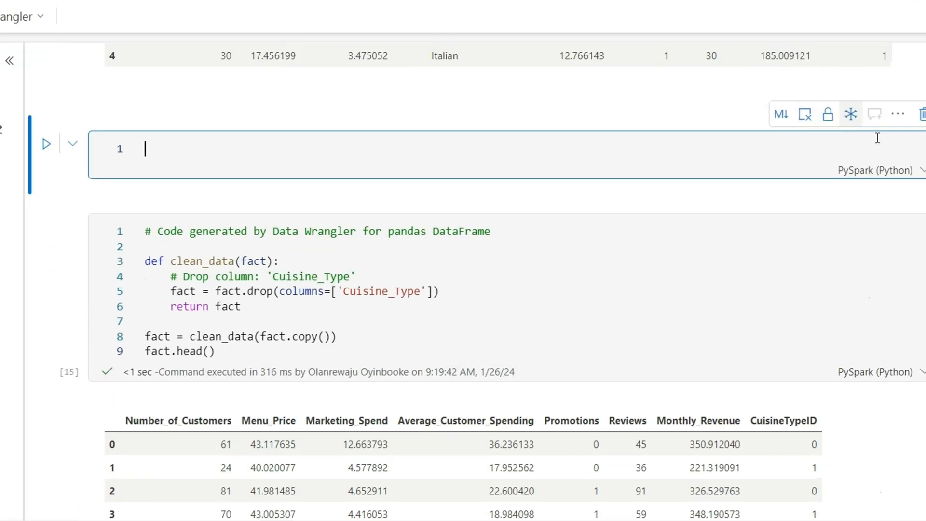
click(922, 118)
scroll(589, 310, down, 5)
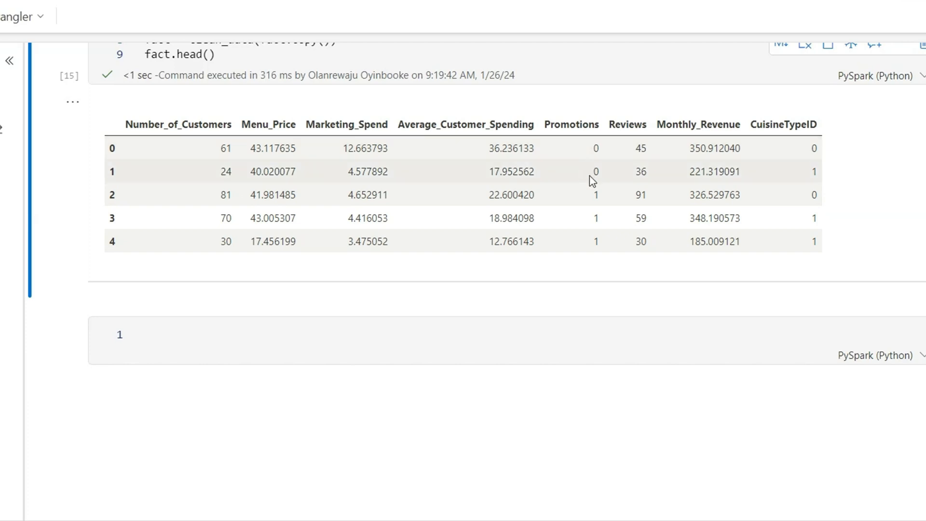
- Load the fact dataframe into Data Wrangler
click(10, 18)
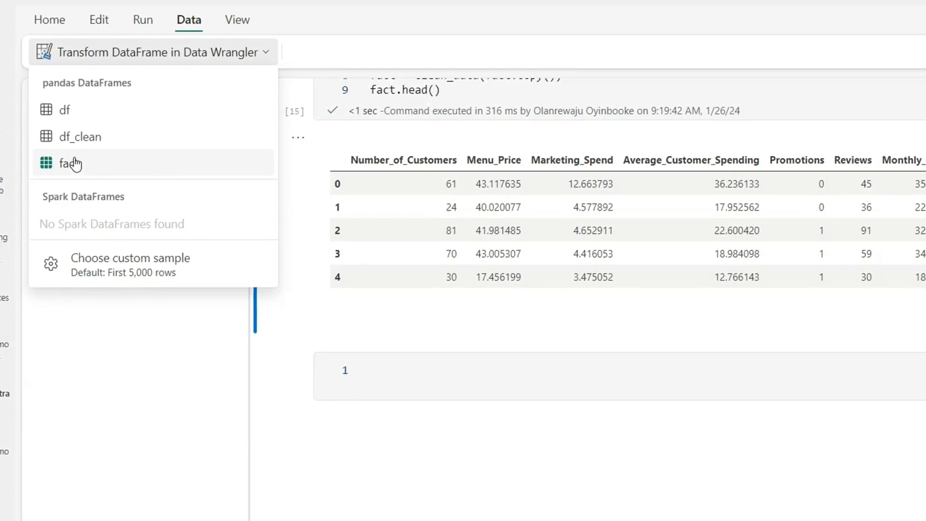
click(73, 164)
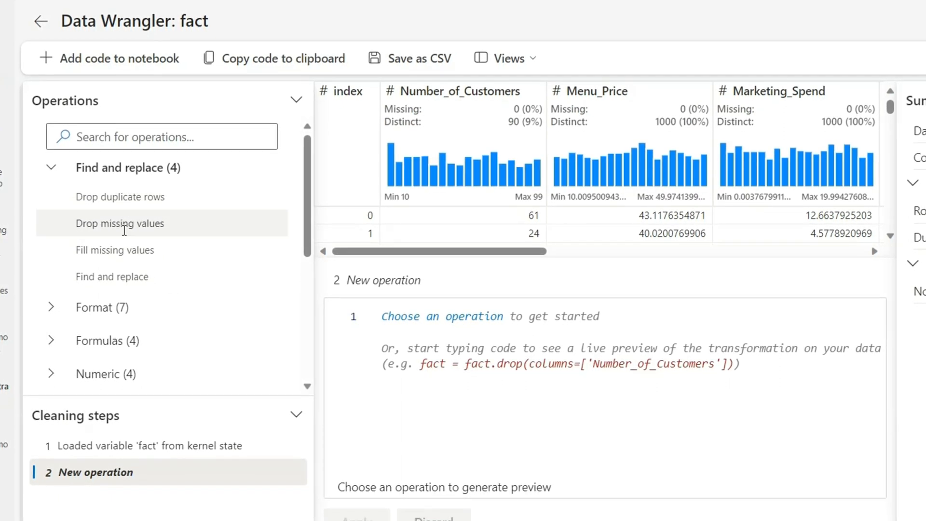
scroll(114, 270, down, 3)
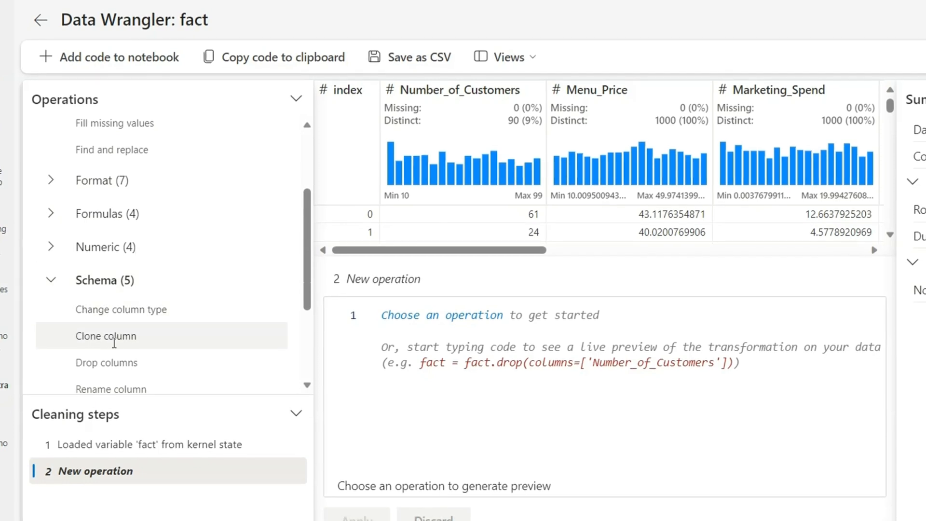
- Drop all fact columns except Promotions
click(103, 363)
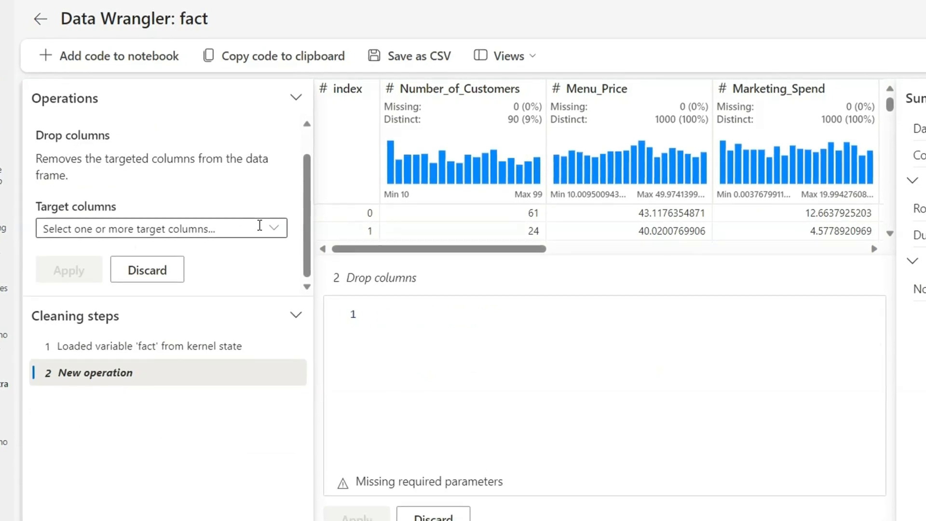
click(271, 229)
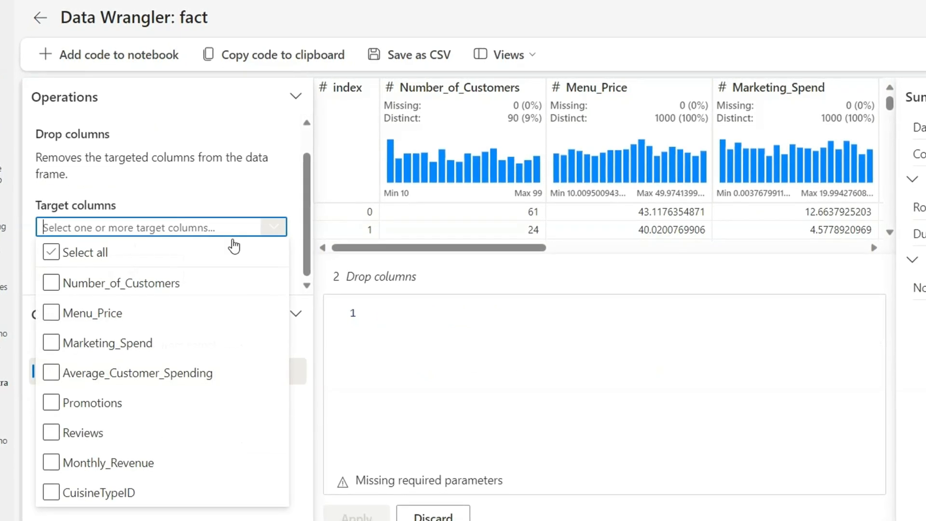
click(51, 253)
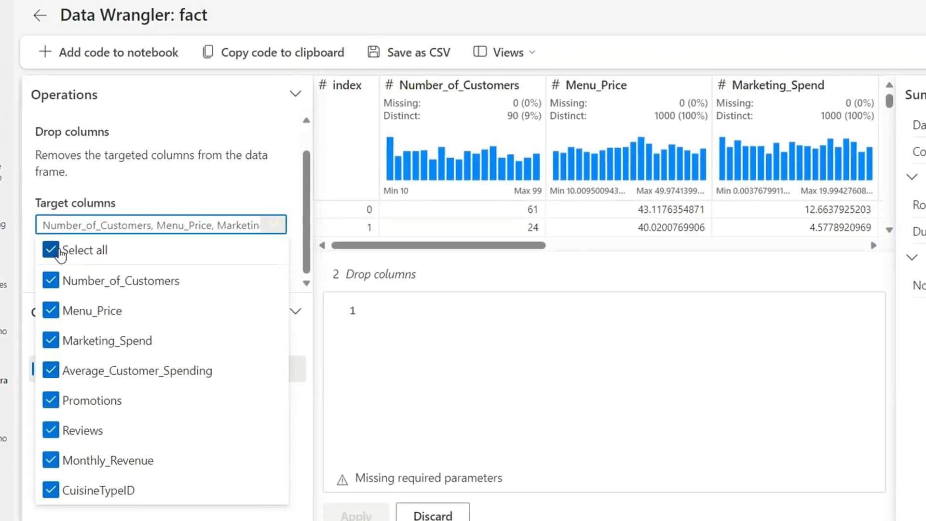
click(50, 399)
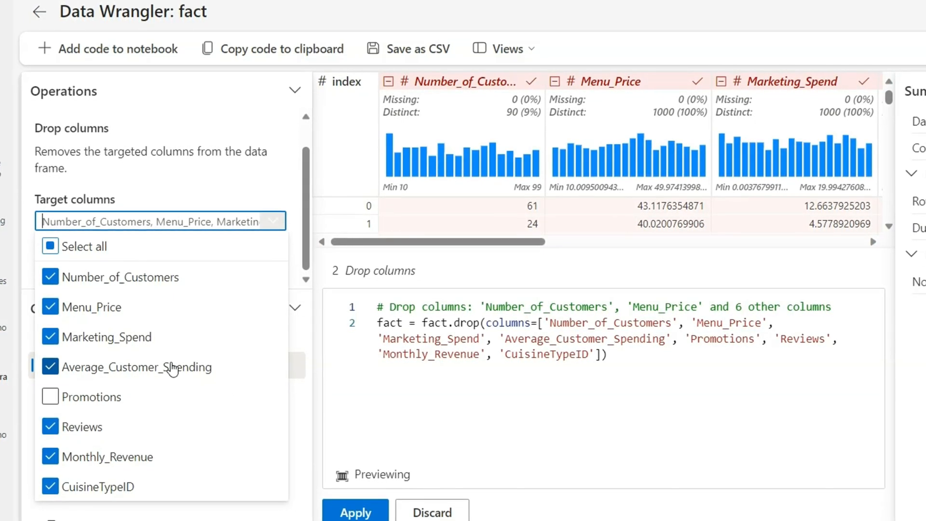
click(292, 183)
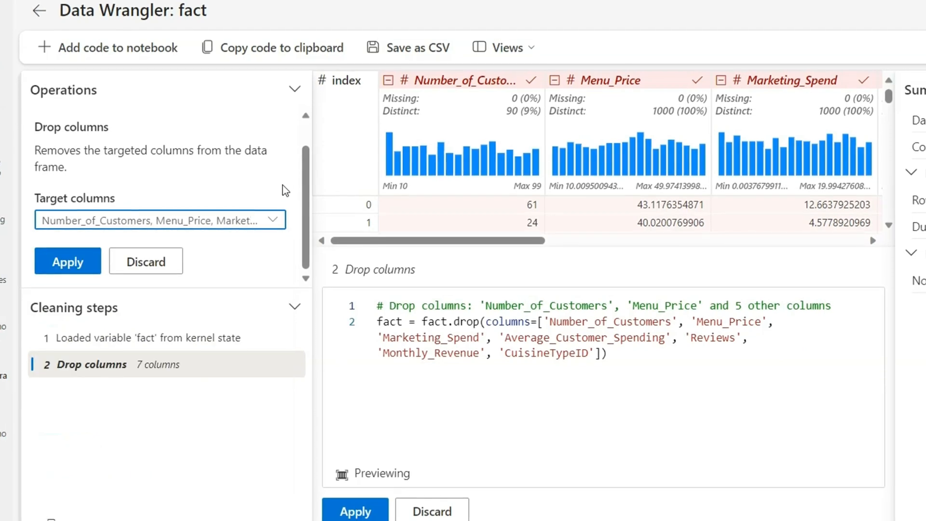
click(71, 261)
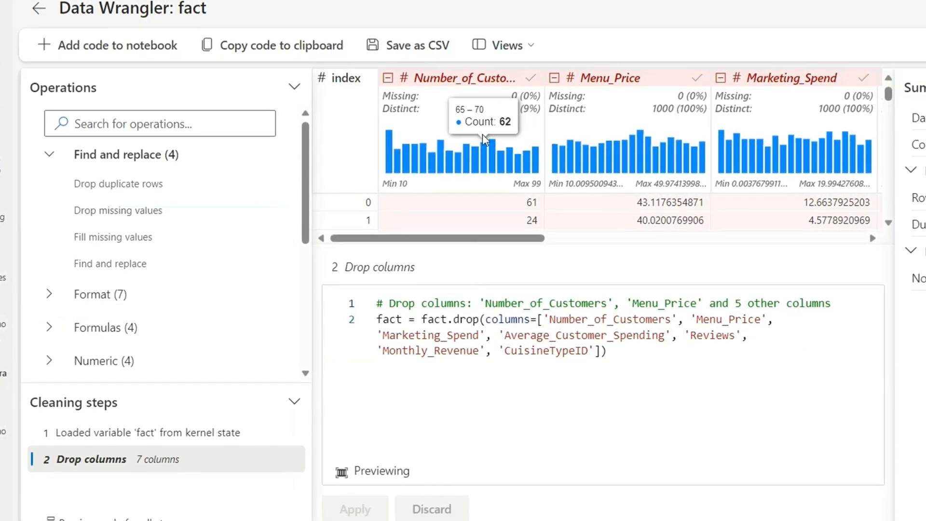
- Apply a Drop duplicate rows step on Promotions, leaving only values 0 and 1
scroll(508, 174, down, 2)
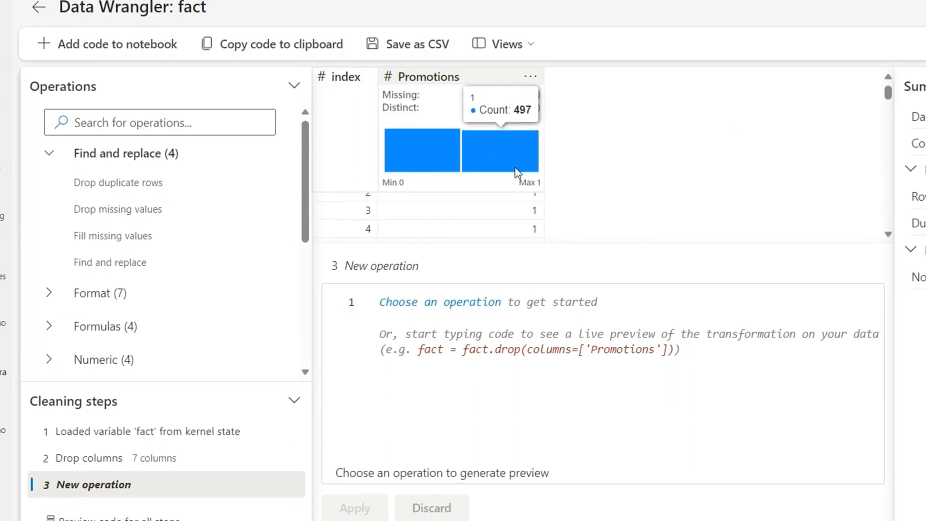
drag(540, 247, 602, 379)
scroll(488, 260, down, 8)
scroll(487, 263, down, 3)
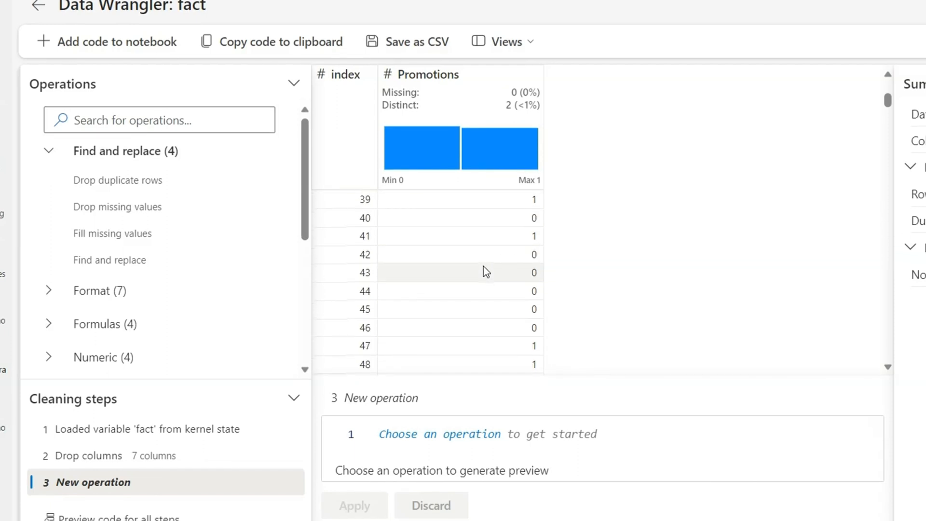
scroll(486, 264, up, 8)
scroll(485, 265, up, 5)
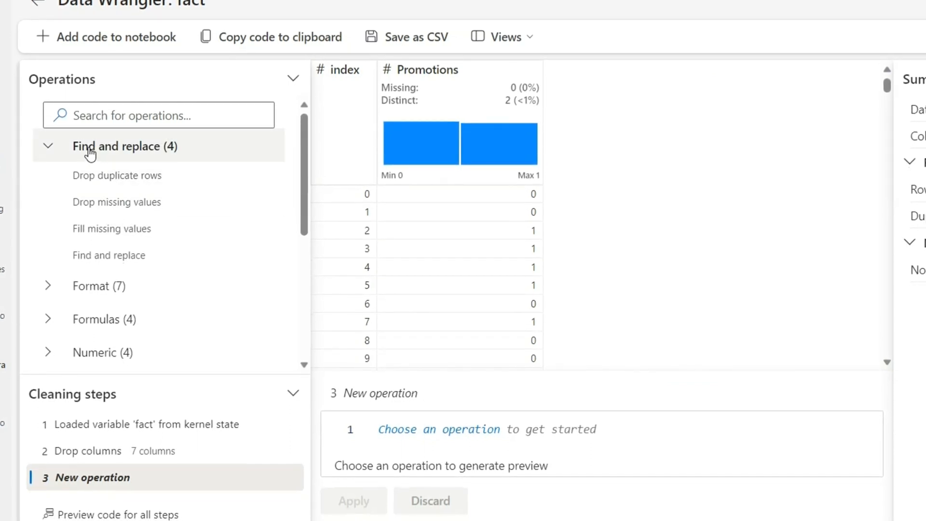
click(128, 176)
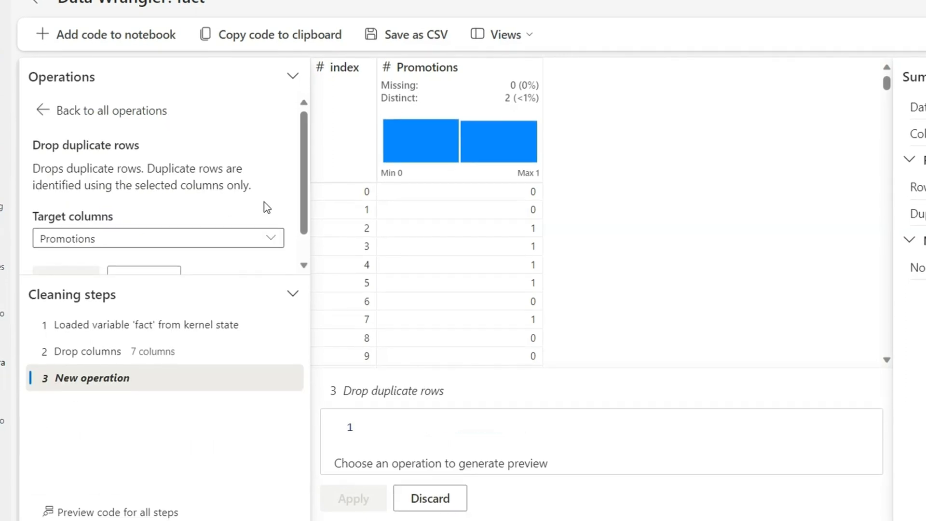
scroll(261, 209, down, 1)
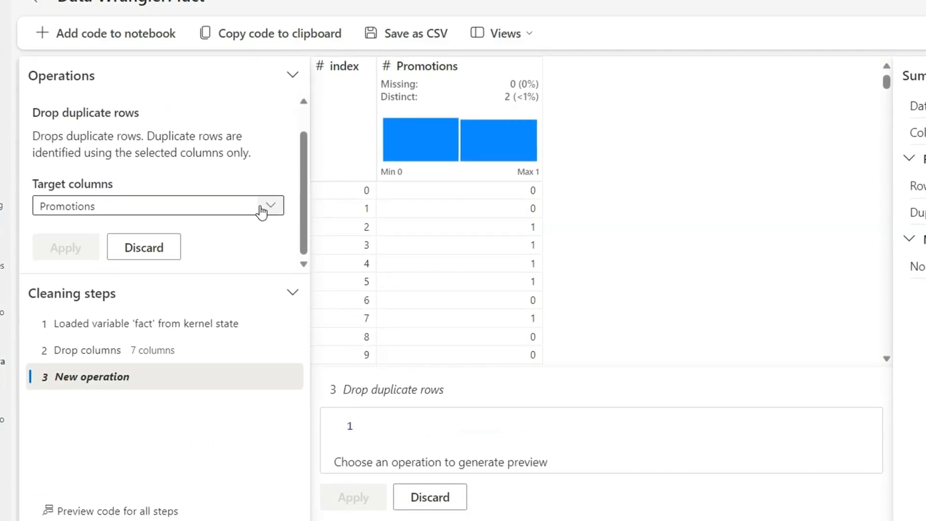
click(266, 208)
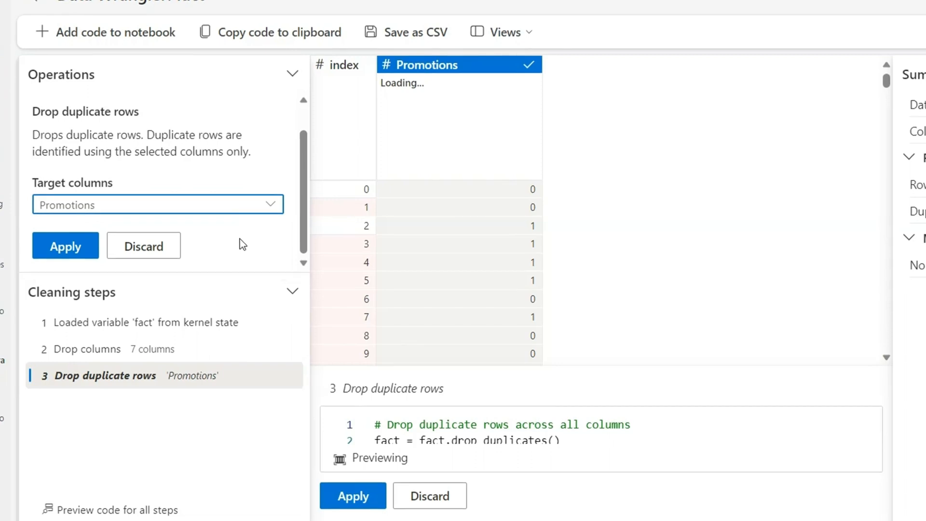
click(72, 249)
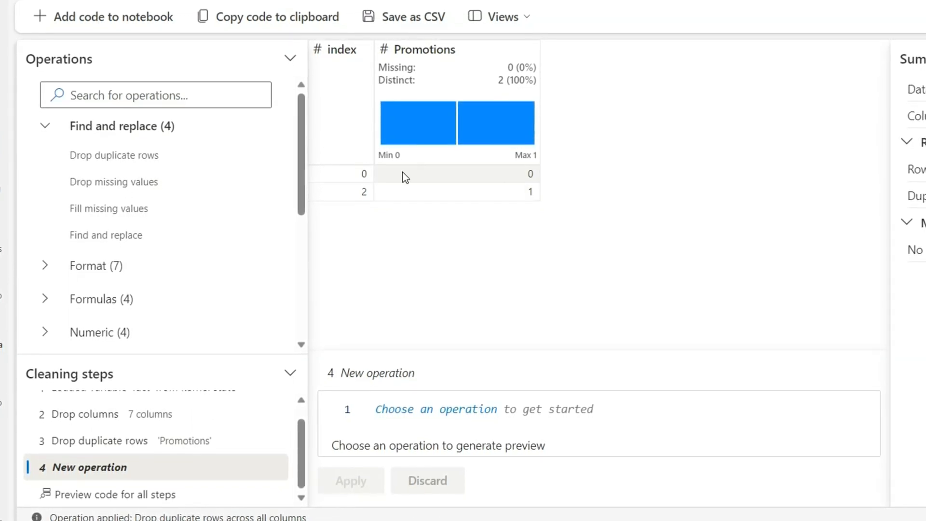
- Add the generated code to the notebook, rename fact_clean to prom on both lines, and run it
click(169, 18)
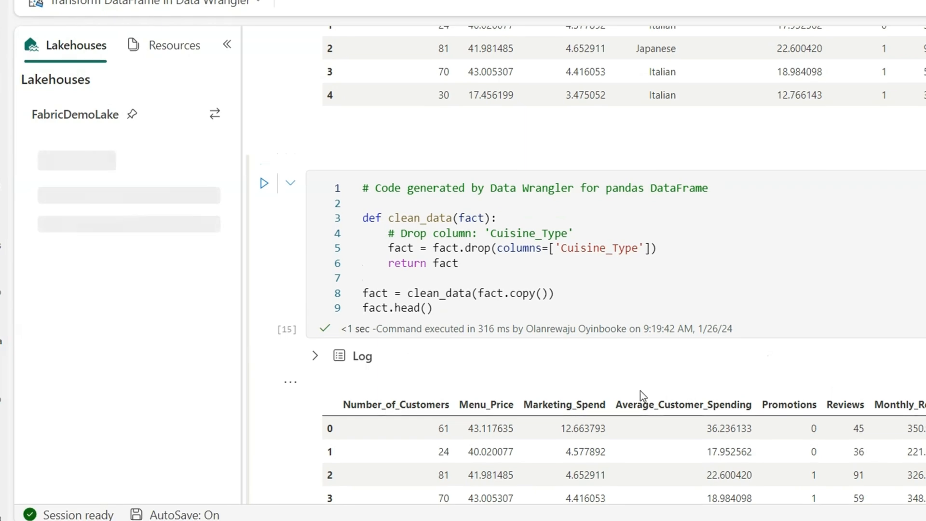
scroll(645, 390, down, 1)
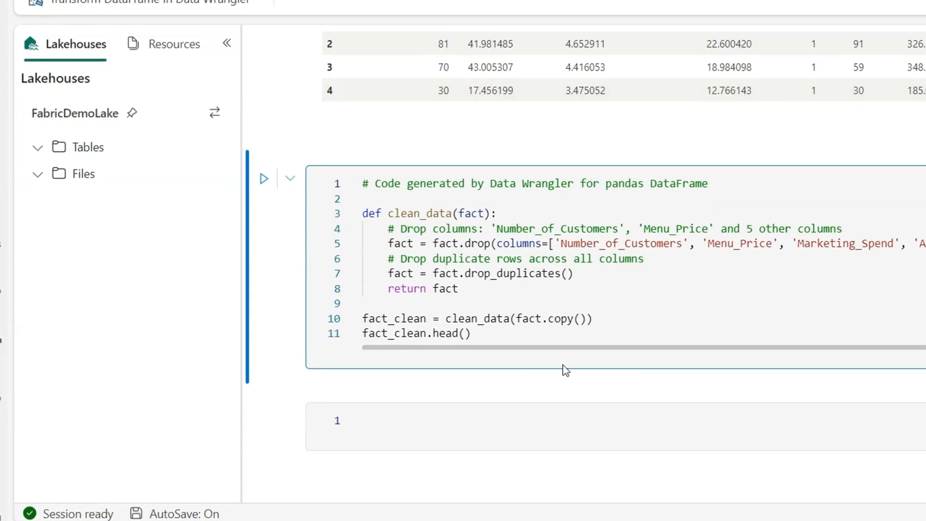
drag(426, 317, 362, 318)
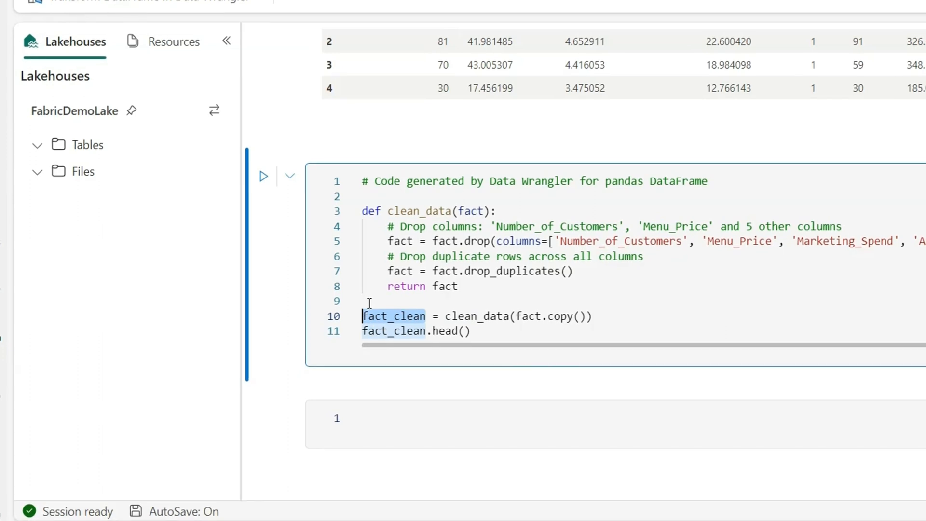
text(pro,)
key(BackSpace)
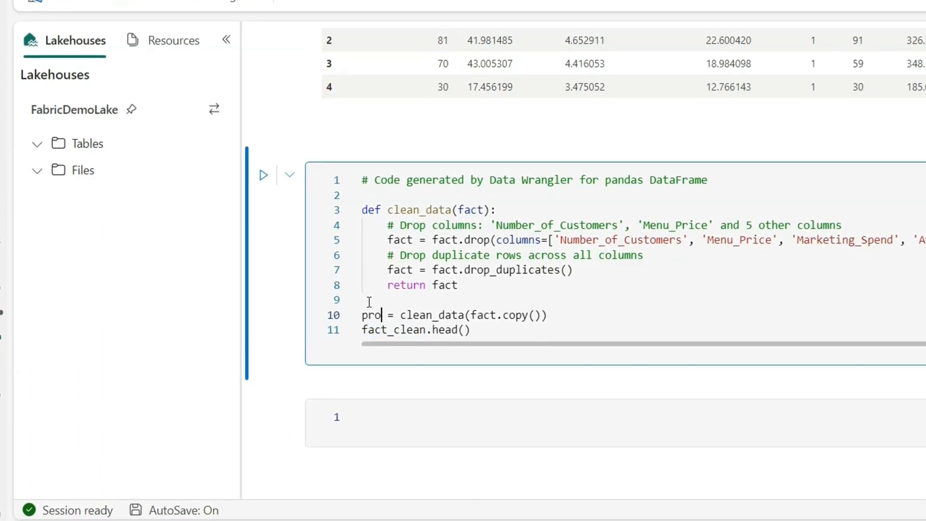
text(m)
drag(428, 330, 363, 329)
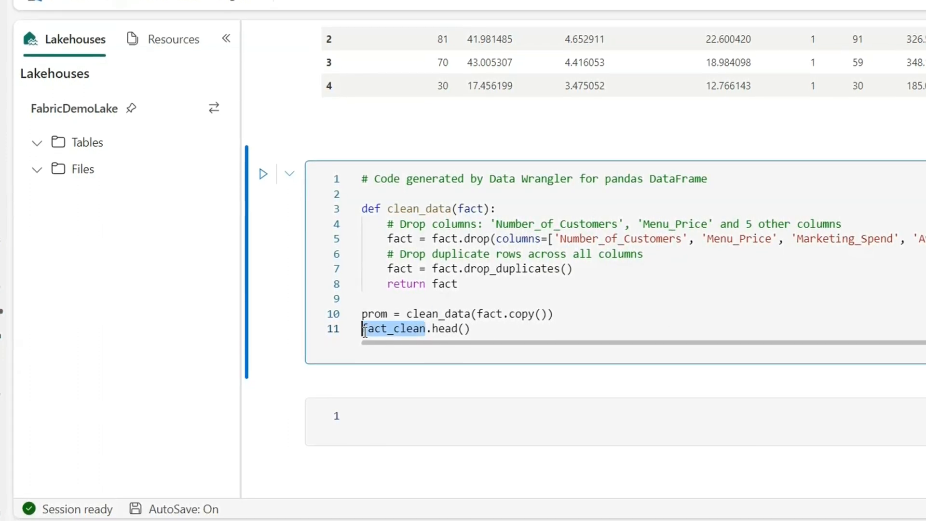
text(prom)
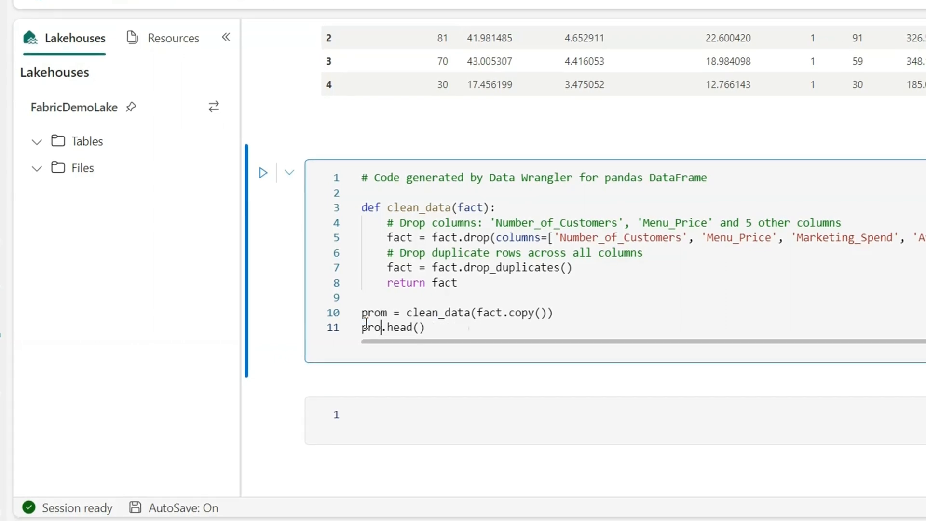
click(504, 296)
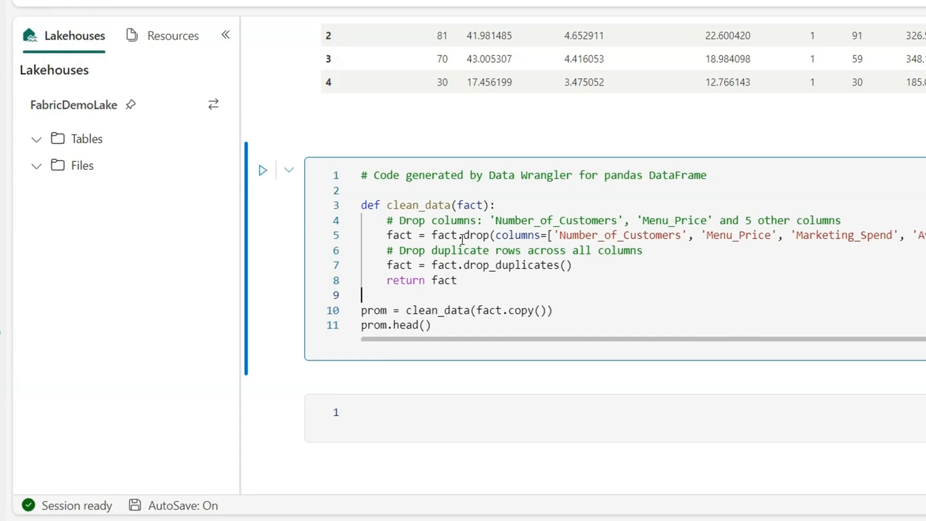
key(shift+Return)
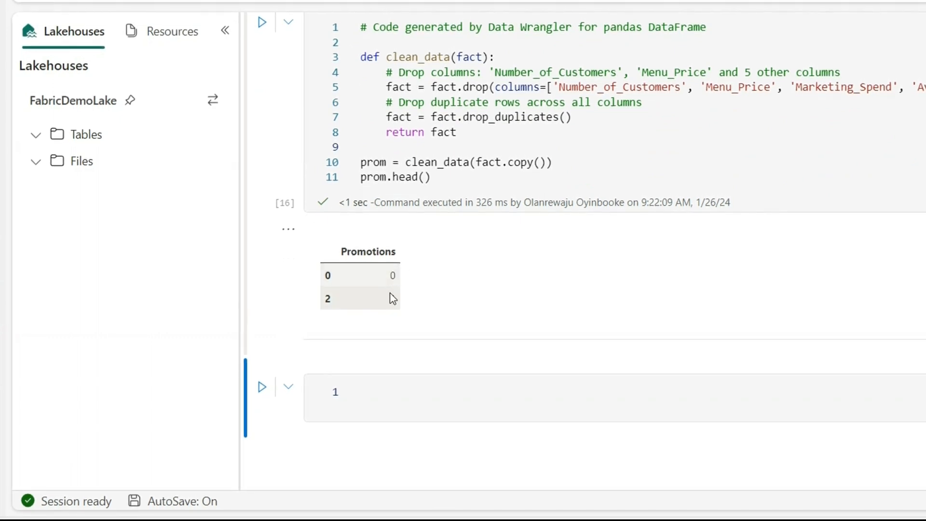
- Paste the copied line into the empty cell and rename Dimpro to prom
click(442, 395)
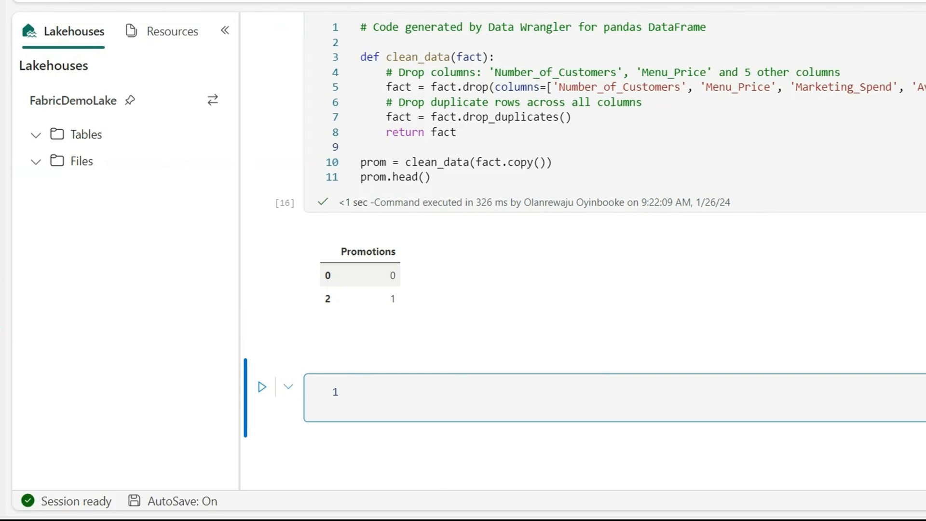
key(Escape)
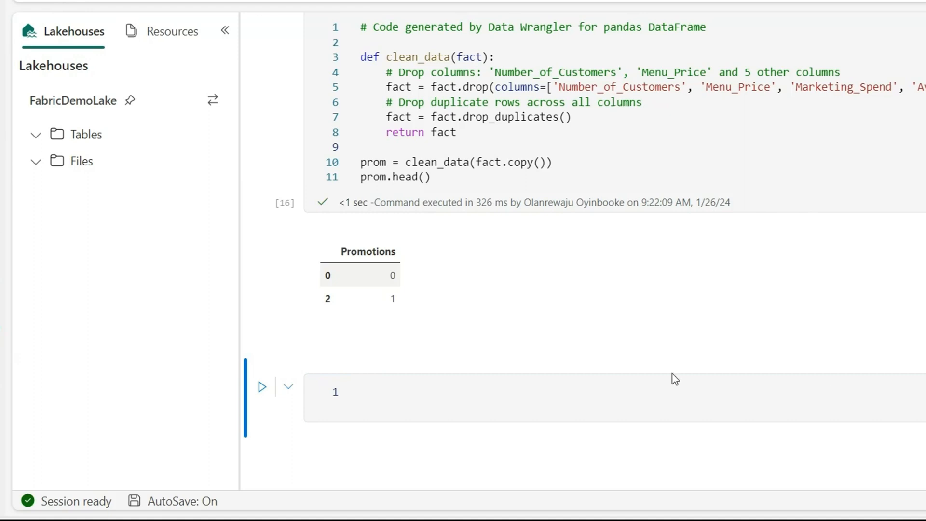
click(654, 389)
text(Dimpro = df[['Promotions']].drop_duplicates())
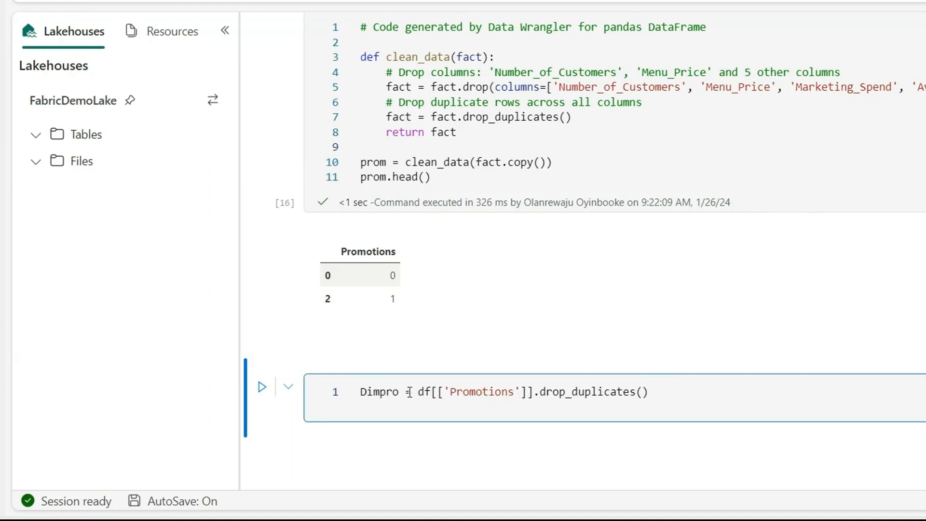
drag(399, 391, 361, 392)
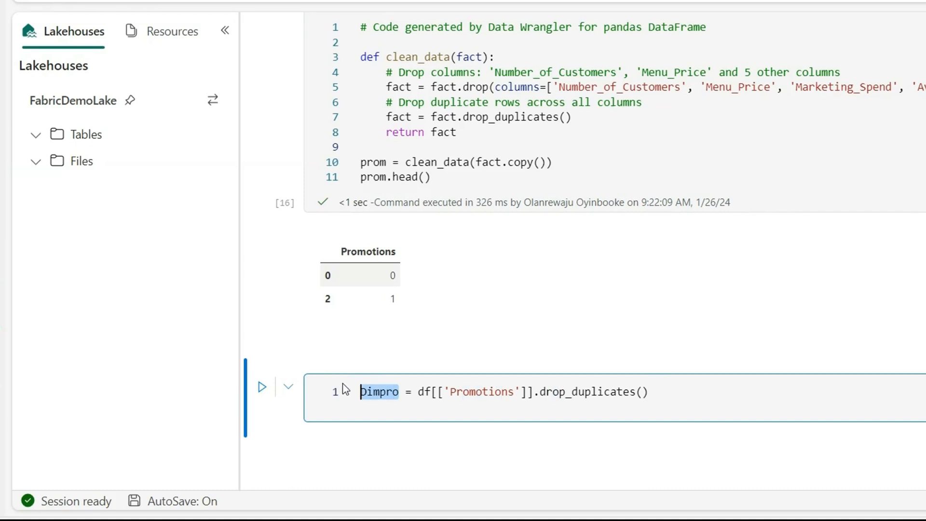
text(prom)
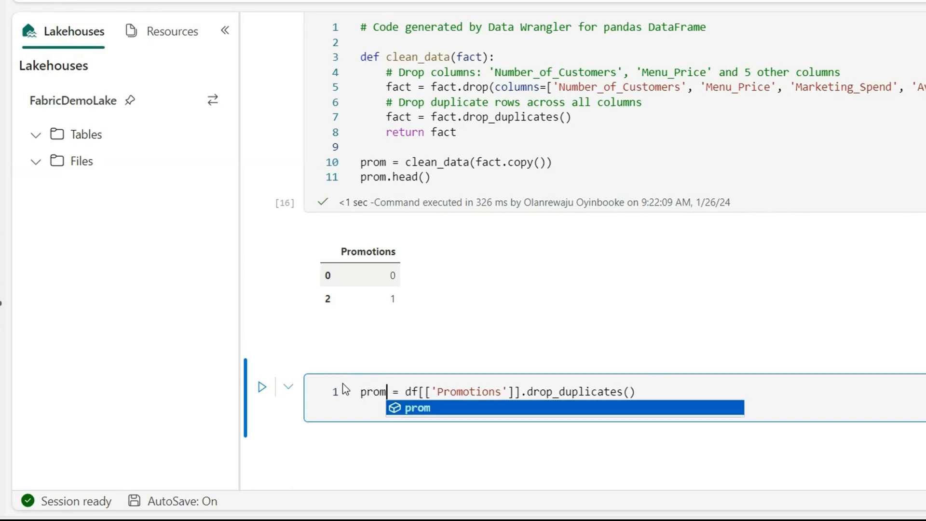
click(662, 389)
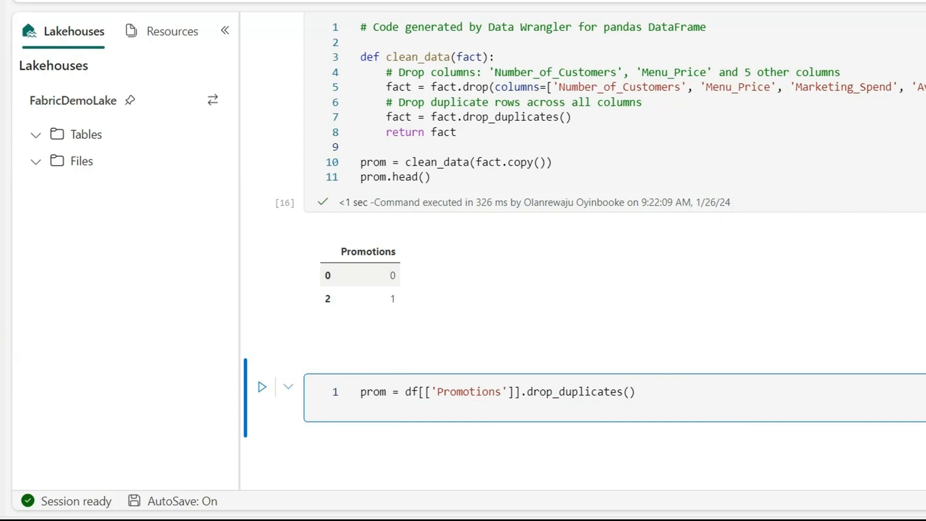
key(shift+Return)
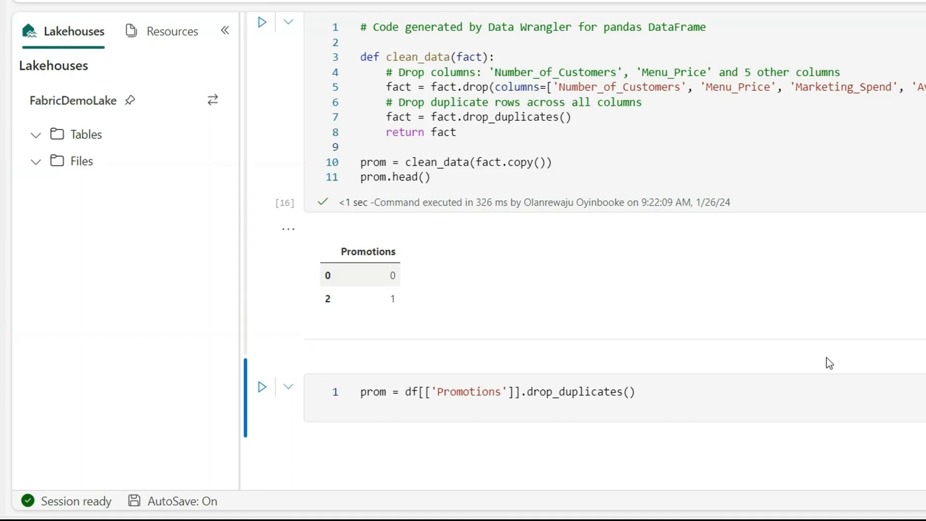
- Replace the cell code with the PromotionName 0→No/1→Yes mapping, using prom for both Dimpro names
drag(758, 389, 321, 382)
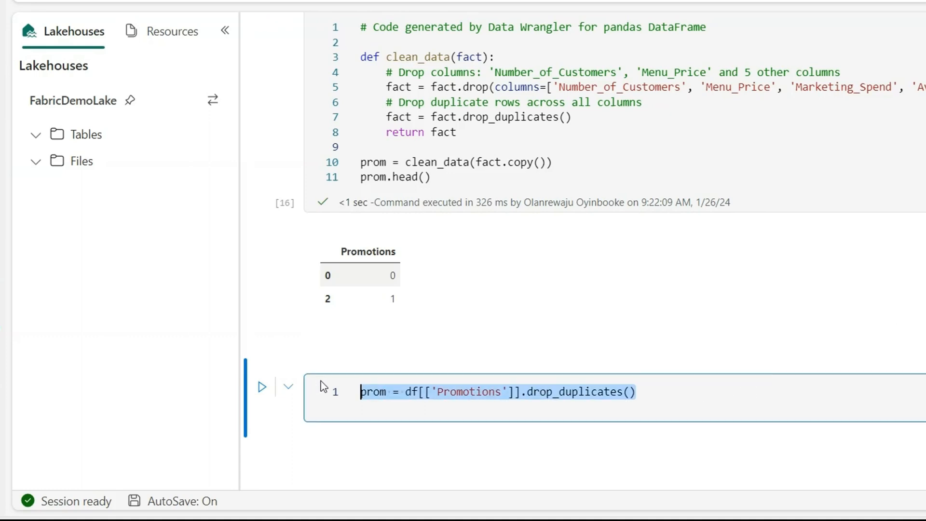
text(Dimpro['PromotionName'] = Dimpro['Promotions'].map({0: 'No', 1: 'Yes'}))
click(379, 392)
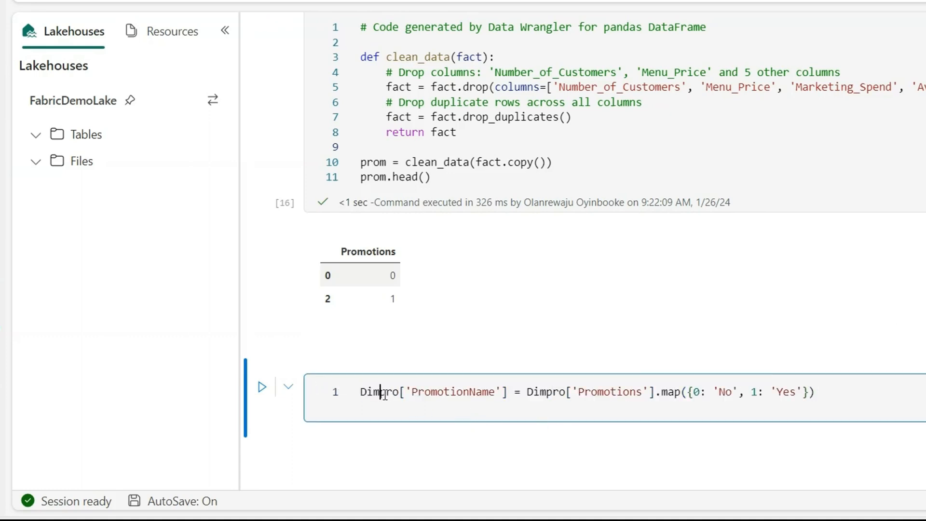
key(BackSpace)
key(BackSpace)
key(BackSpace)
double_click(380, 391)
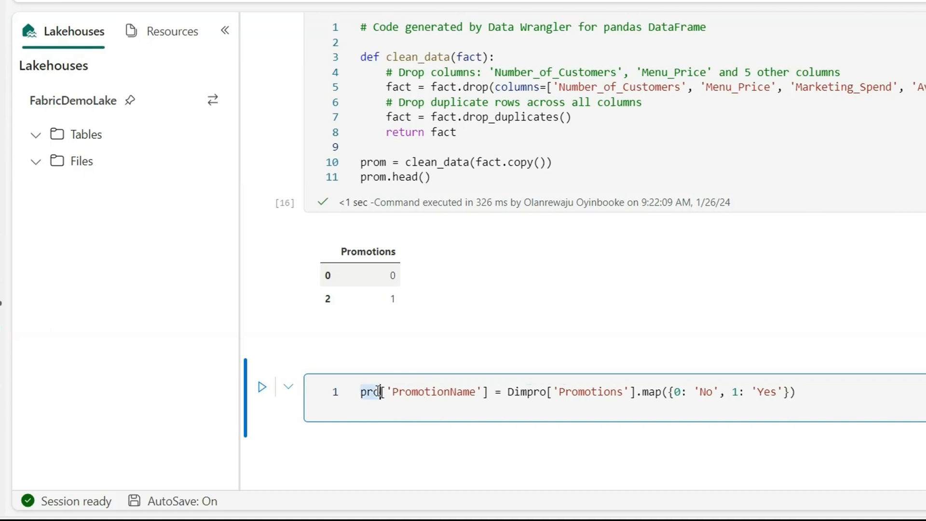
text(prom)
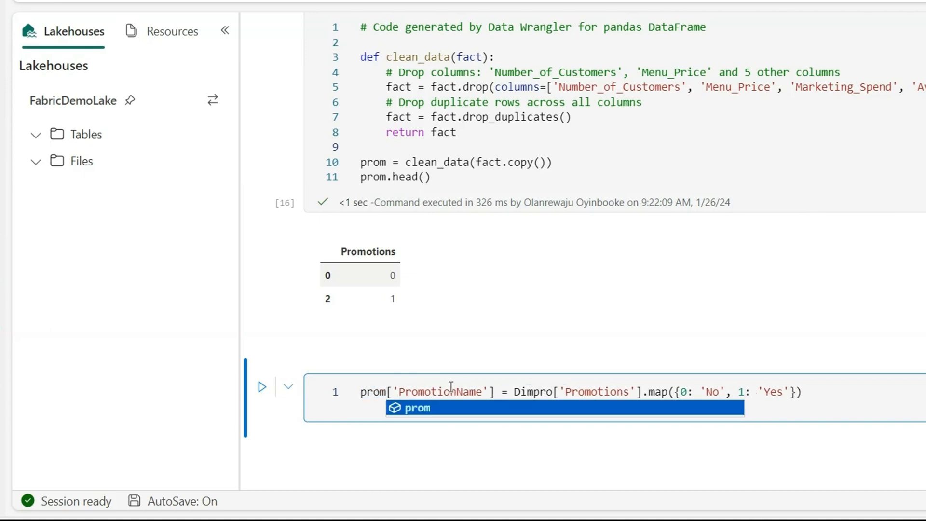
double_click(452, 392)
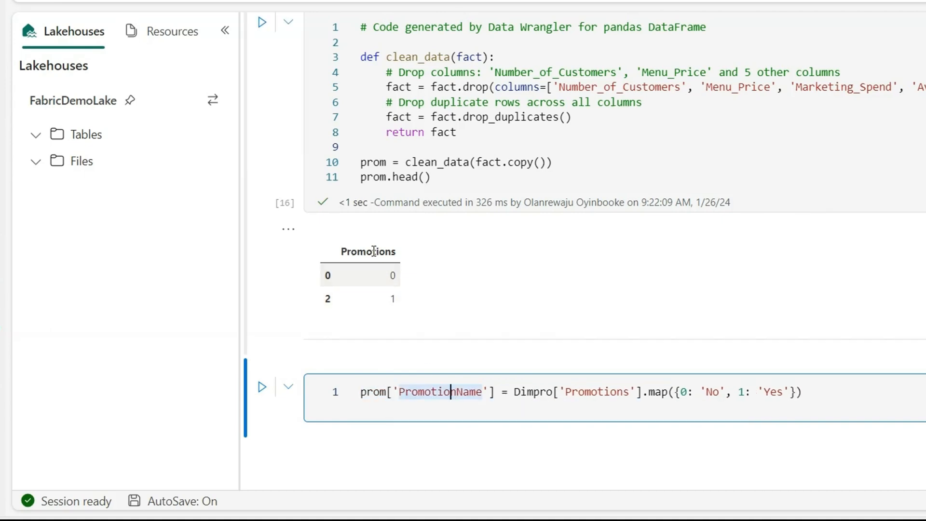
click(533, 392)
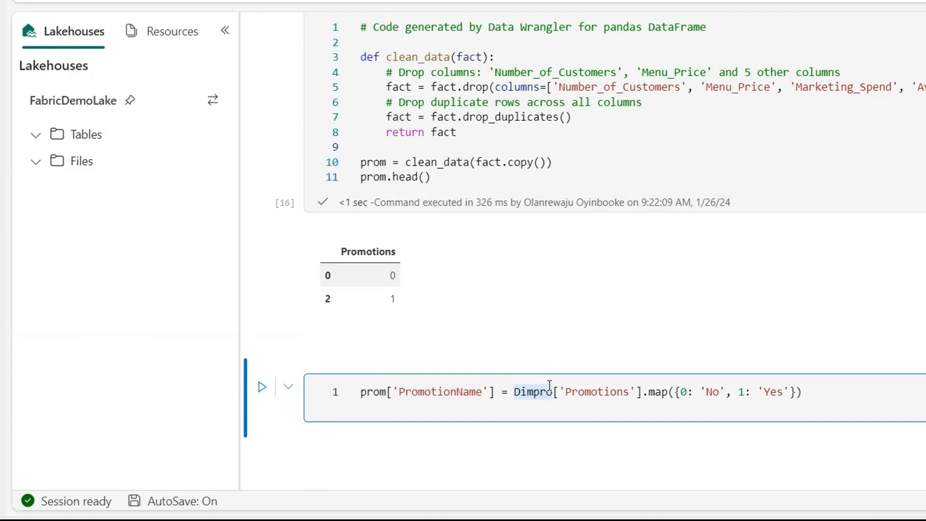
key(BackSpace)
key(BackSpace)
key(BackSpace)
double_click(534, 391)
text(prom)
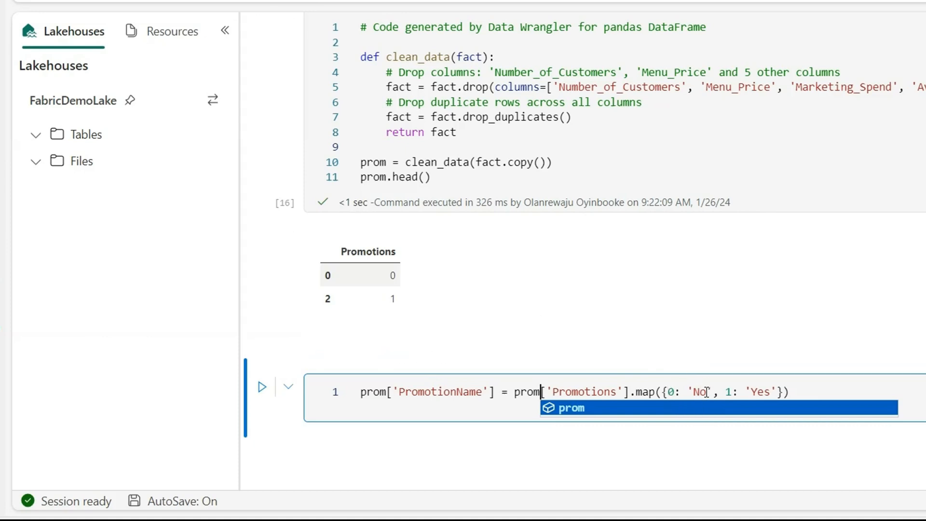
click(804, 392)
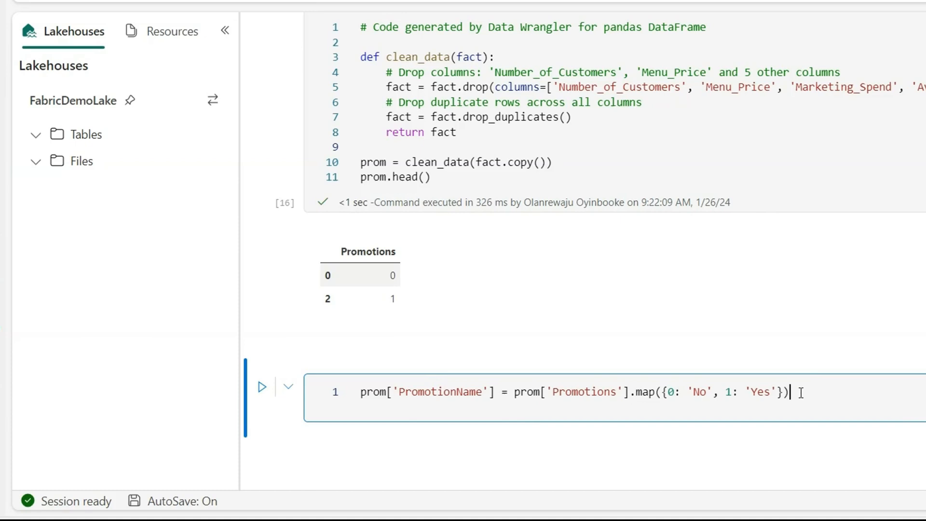
- Add prom.head() on a second line and run the cell
key(Return)
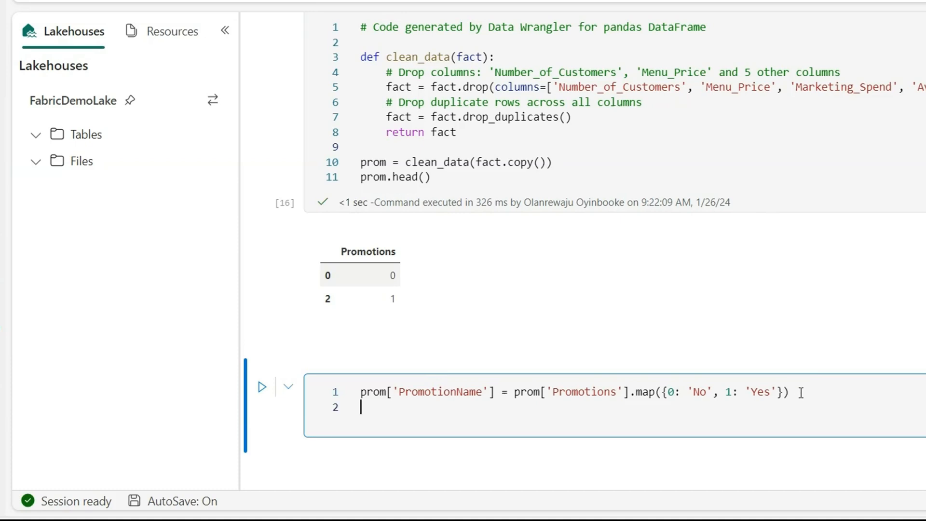
text(prom)
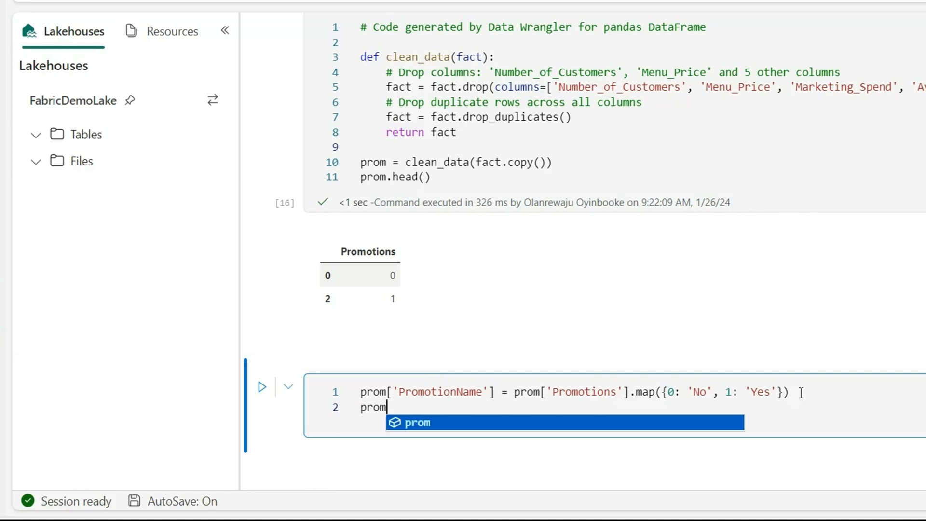
text(.head())
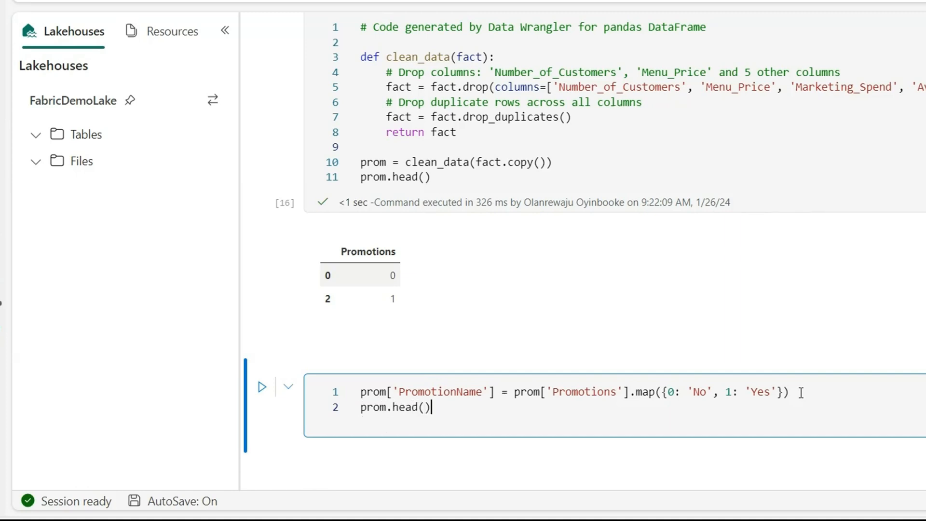
key(shift+Return)
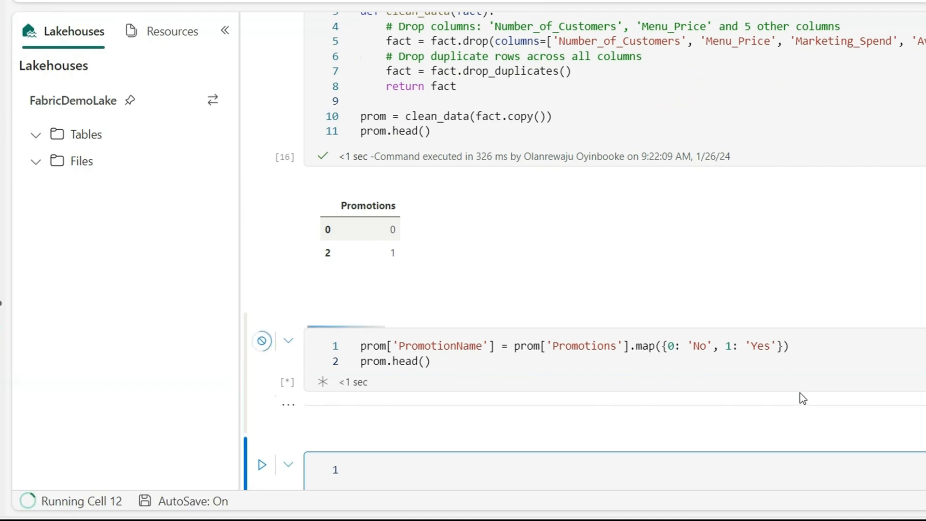
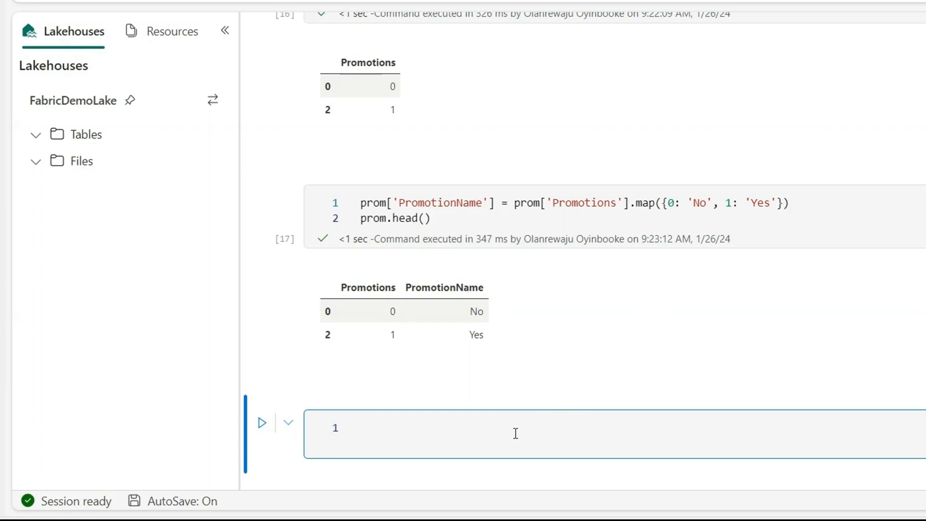
- Rerun the fact.head() cell so five fact rows show without the Cuisine_Type column
scroll(522, 421, up, 15)
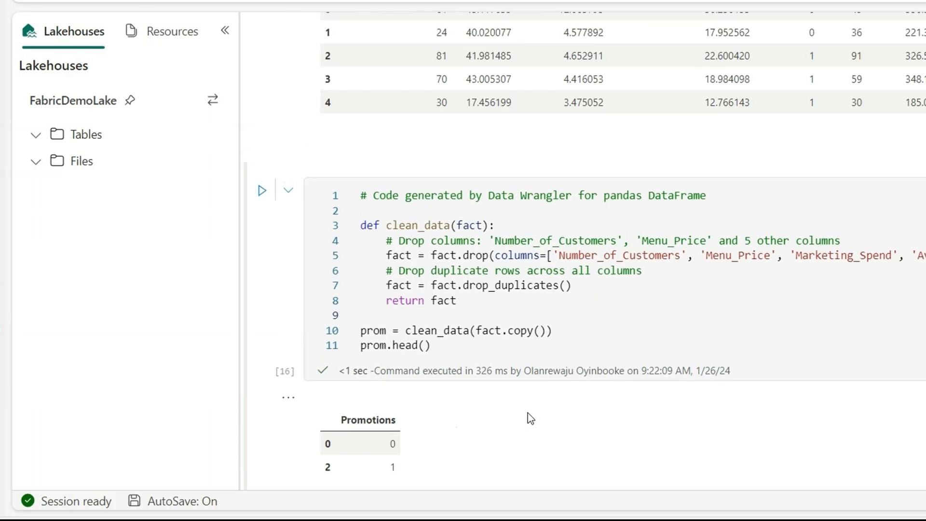
scroll(535, 414, up, 5)
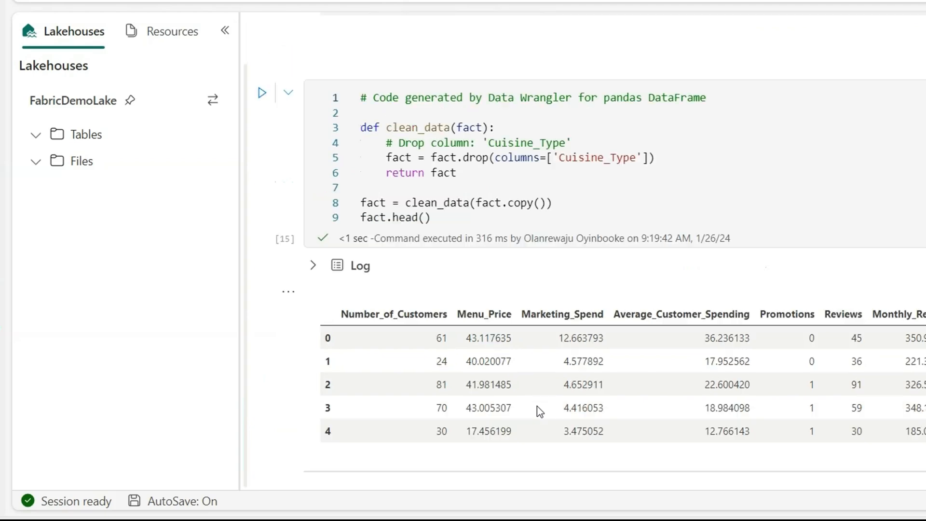
scroll(530, 400, up, 4)
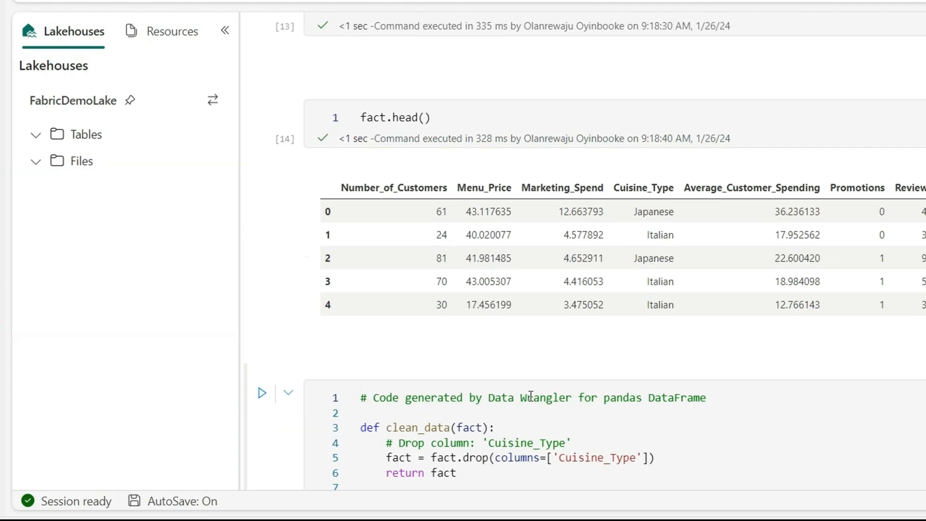
scroll(531, 400, down, 3)
scroll(530, 400, up, 9)
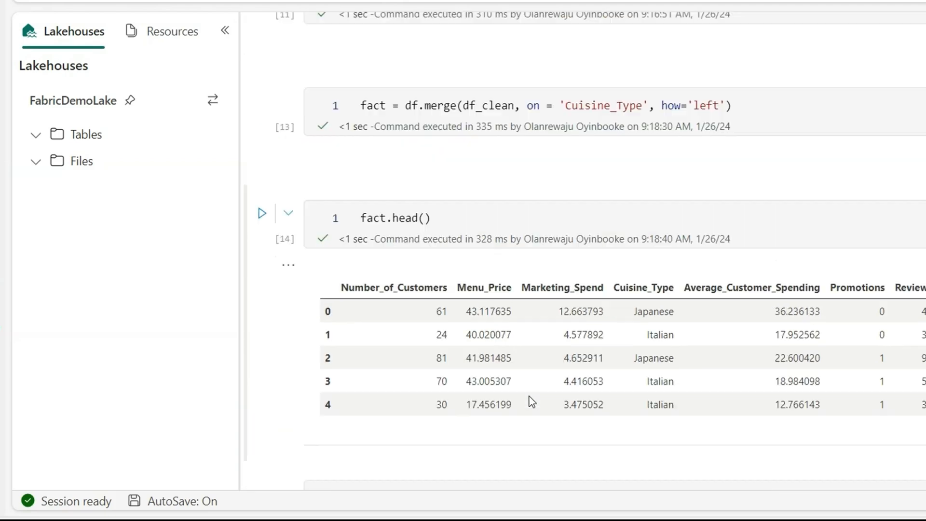
scroll(428, 372, down, 1)
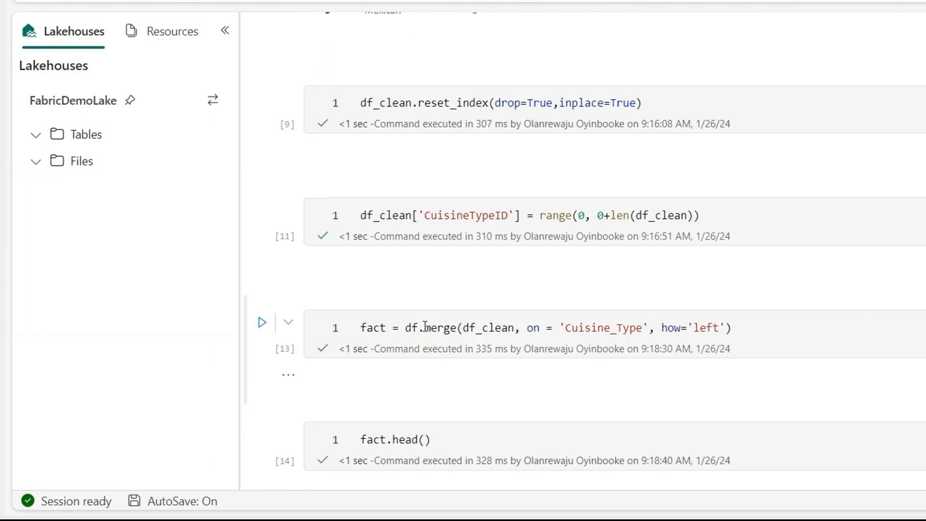
click(711, 216)
scroll(703, 250, up, 5)
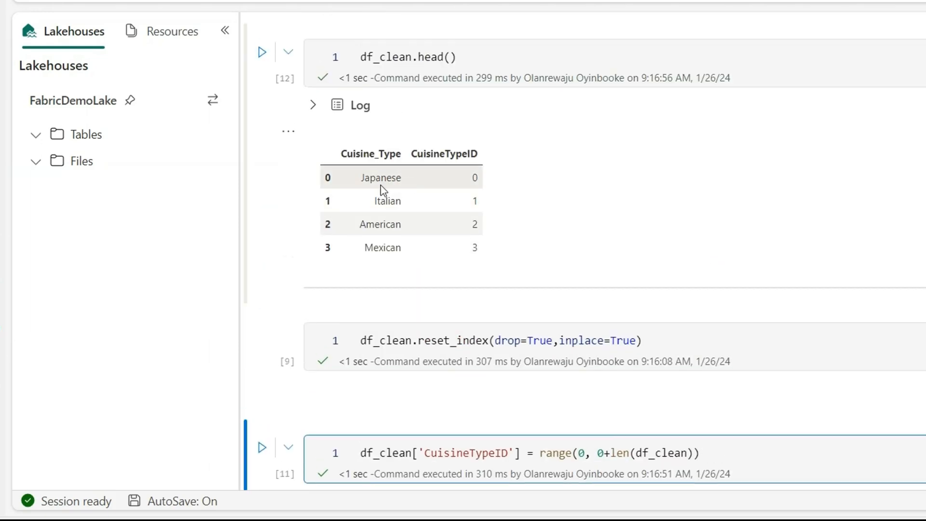
scroll(447, 351, down, 10)
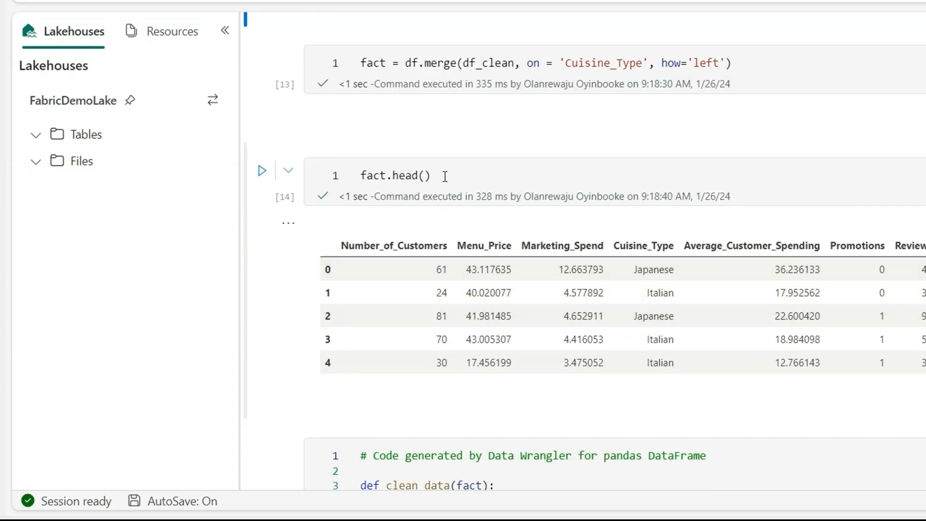
scroll(444, 177, down, 2)
click(450, 99)
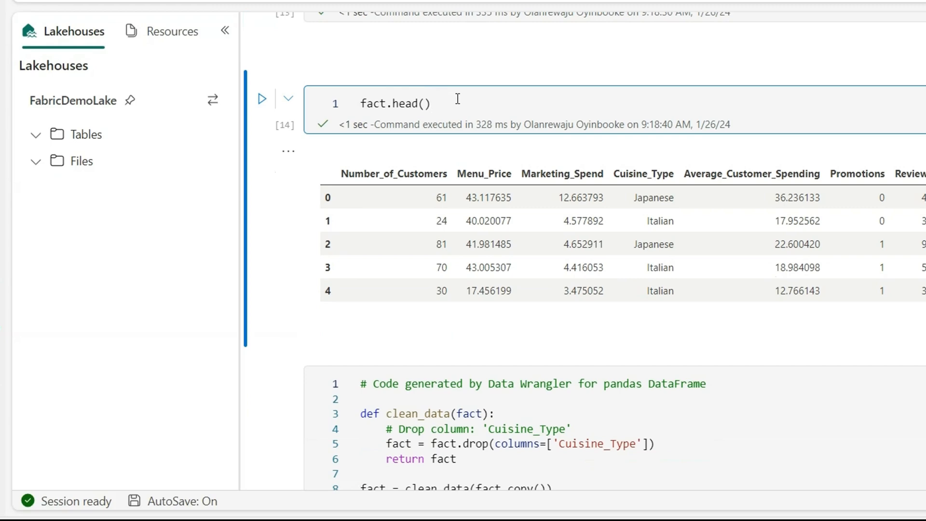
key(shift+Return)
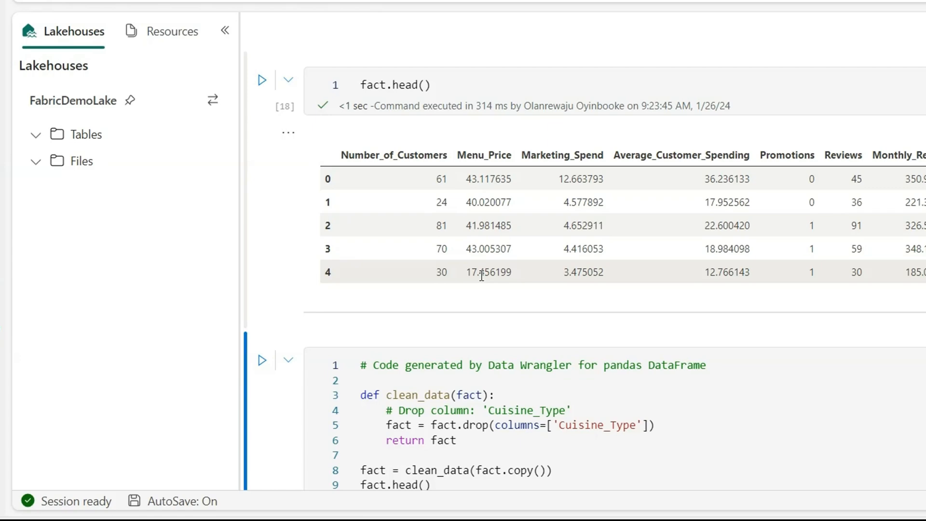
scroll(473, 363, down, 12)
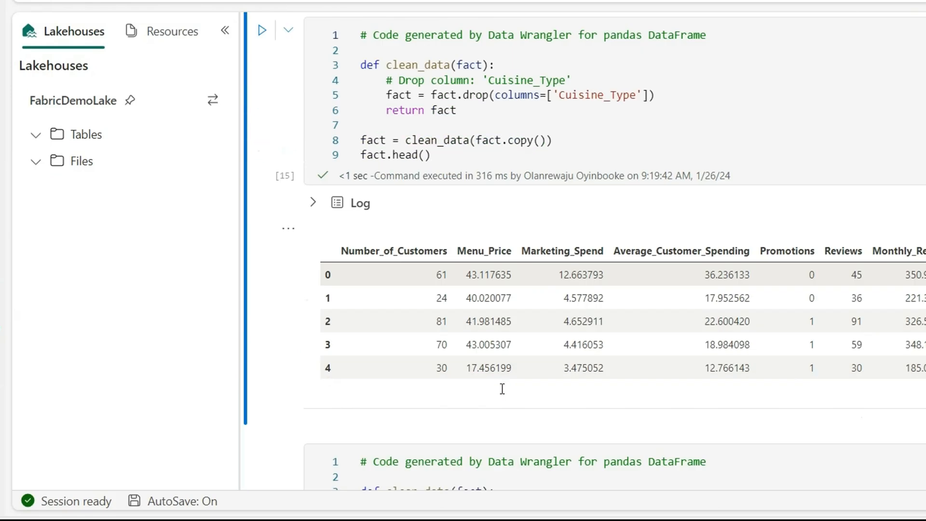
scroll(518, 400, down, 5)
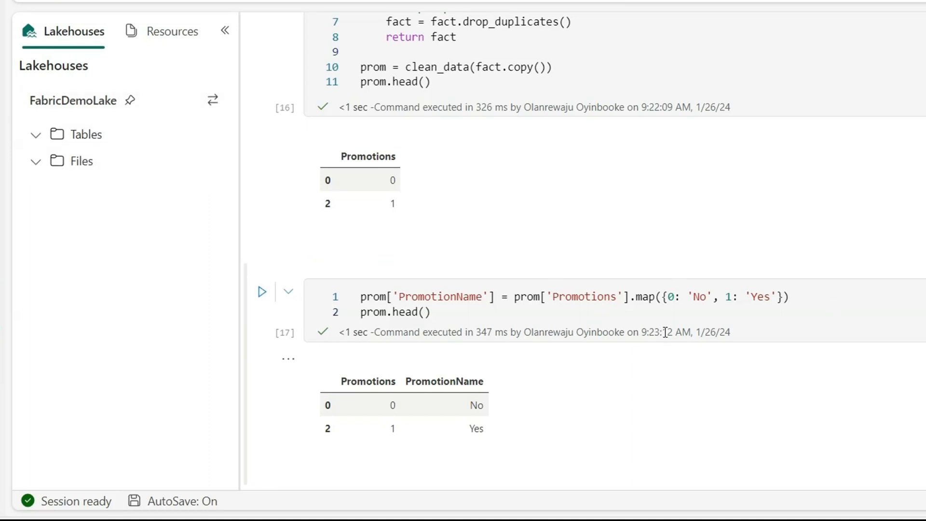
scroll(829, 309, down, 1)
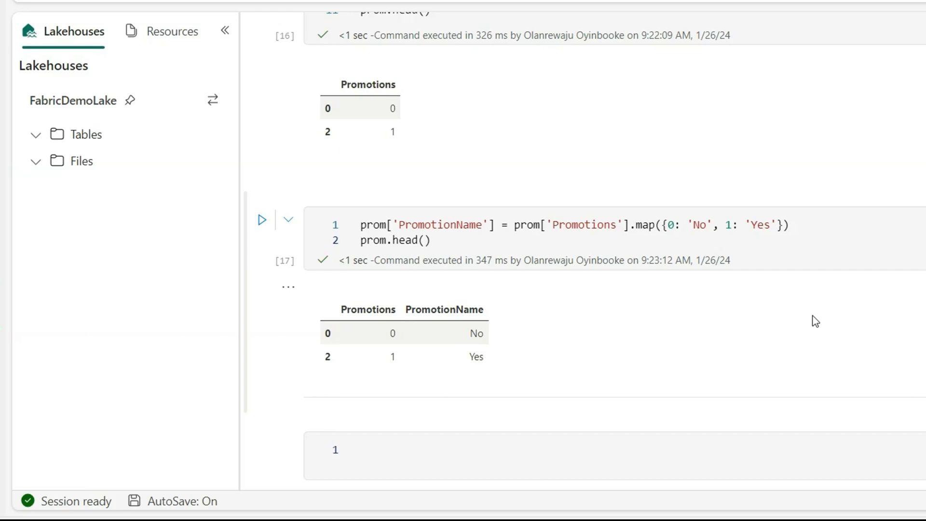
scroll(815, 322, down, 2)
- Paste the spark.createDataFrame(df_clean) code and rename its variable to sparkdfcuisine
click(498, 313)
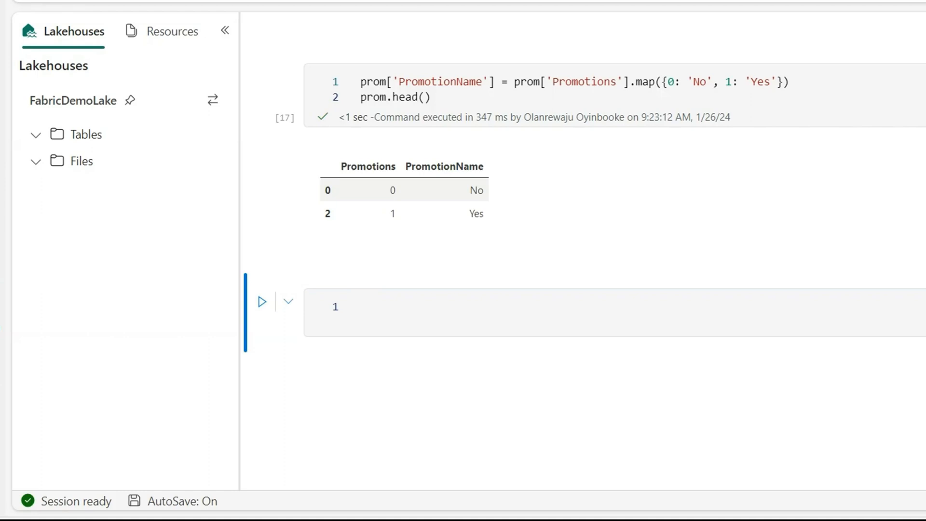
click(571, 310)
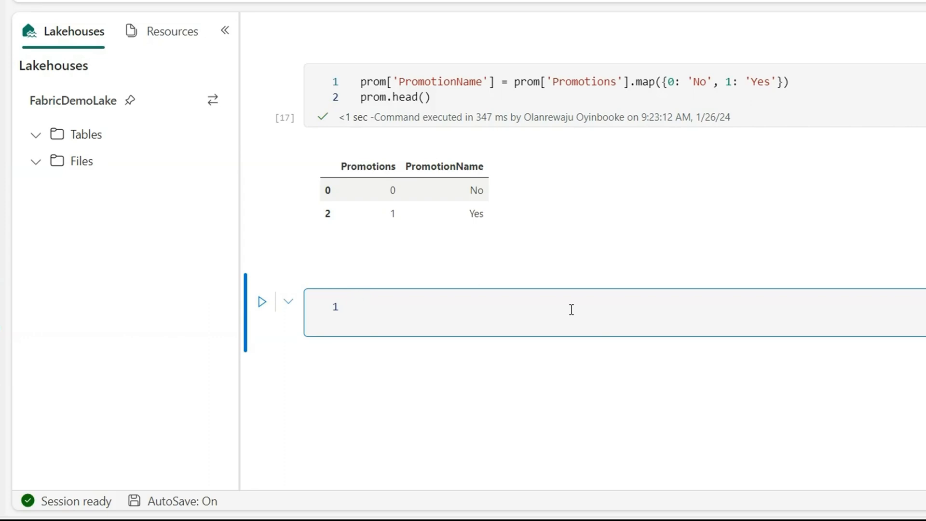
text(sparkdf = spark.createDataFrame(df_clean) display(sparkdf))
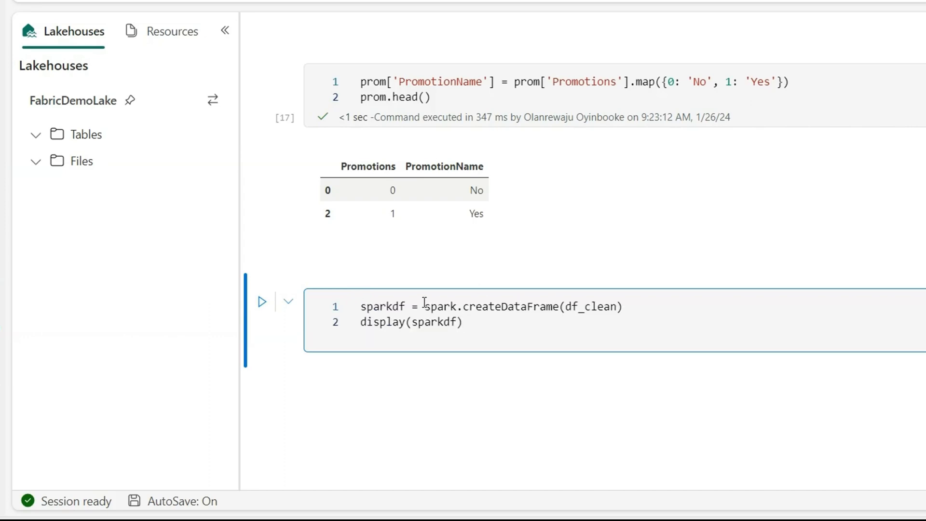
click(406, 305)
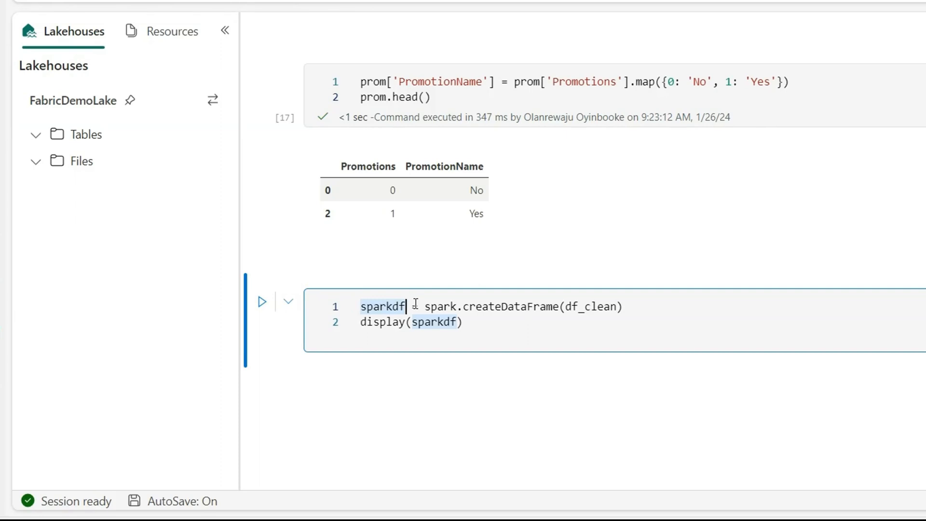
text(cusine)
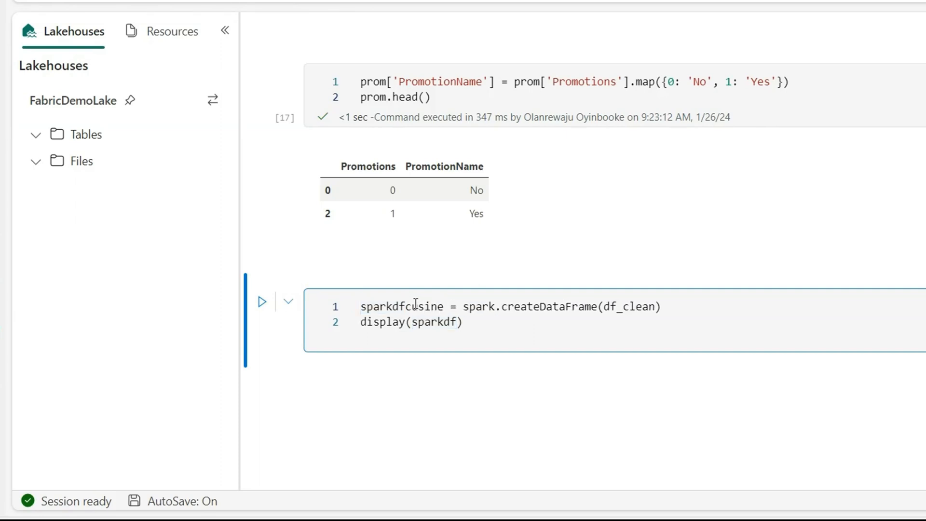
double_click(418, 306)
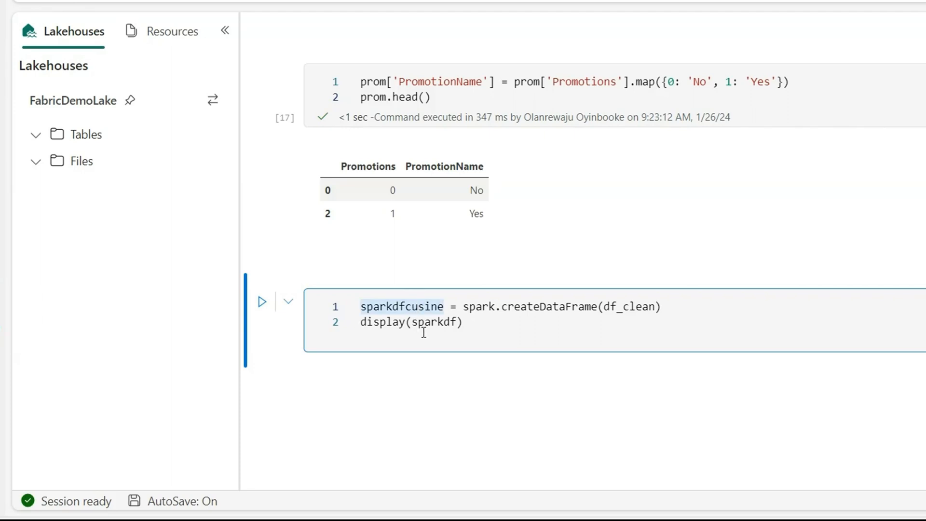
click(417, 306)
text(i)
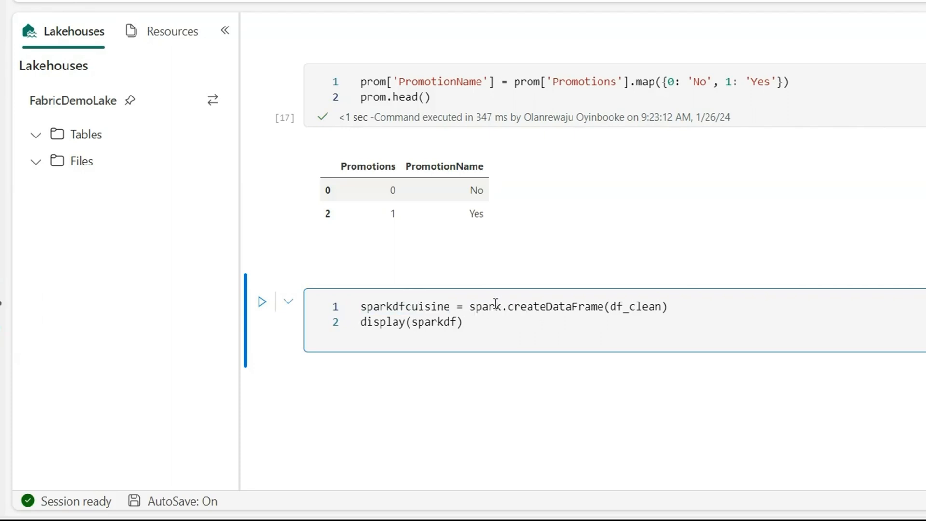
- Change the call to display(sparkdfcuisine) and run the cell to list four cuisine types
drag(470, 307, 668, 306)
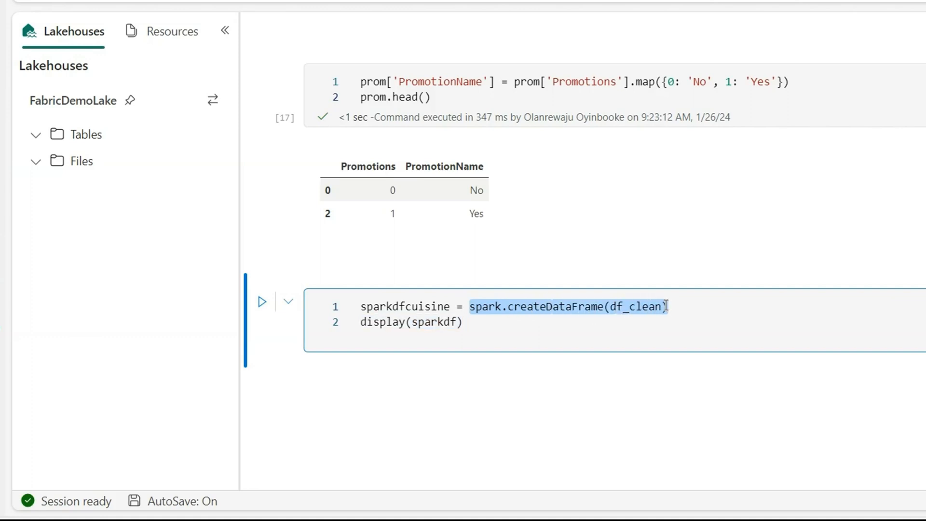
click(647, 306)
double_click(647, 306)
scroll(655, 262, up, 5)
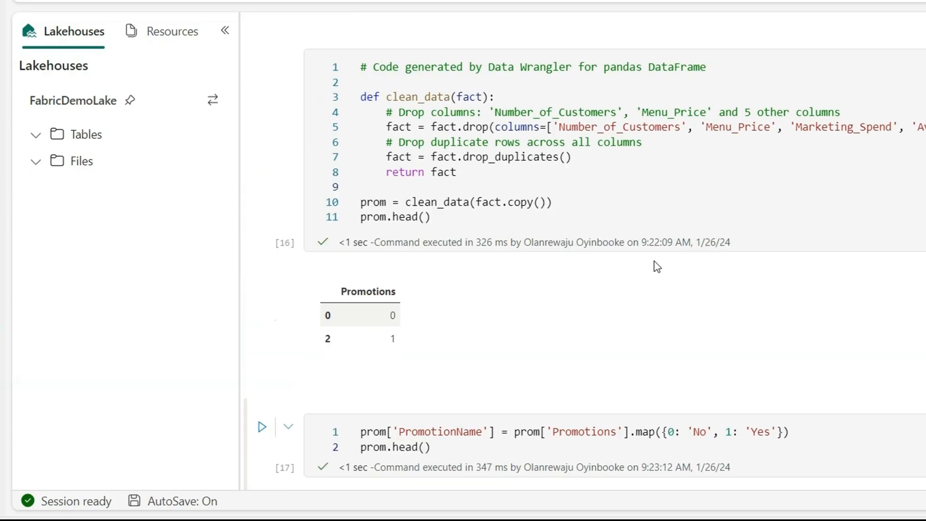
scroll(655, 263, up, 15)
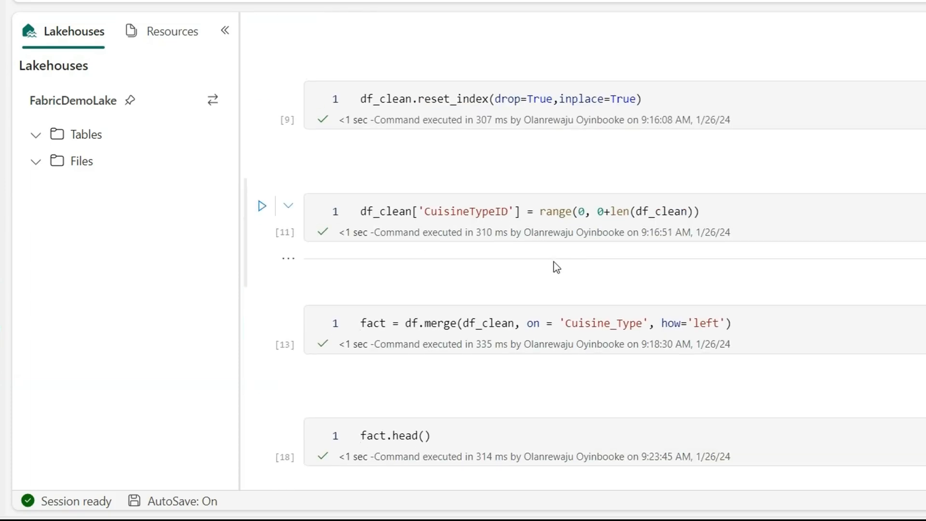
scroll(557, 268, down, 20)
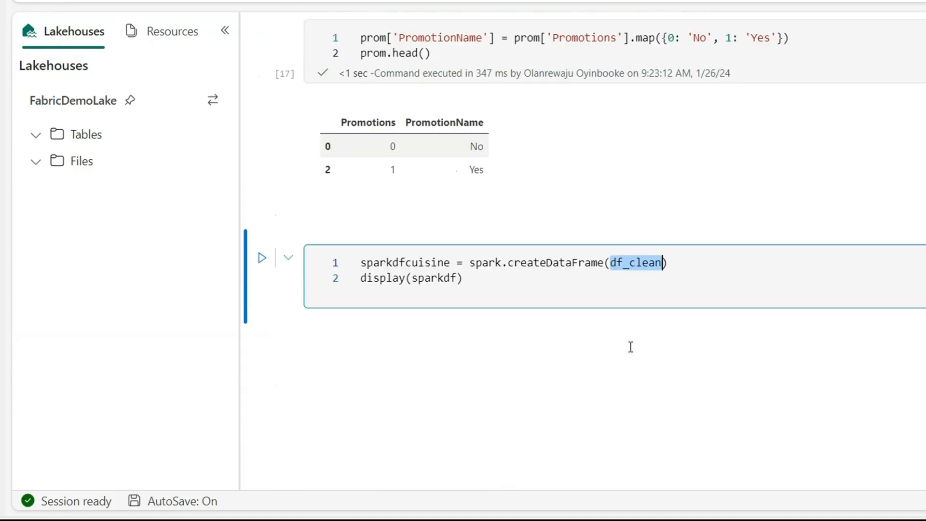
scroll(630, 346, down, 1)
click(688, 246)
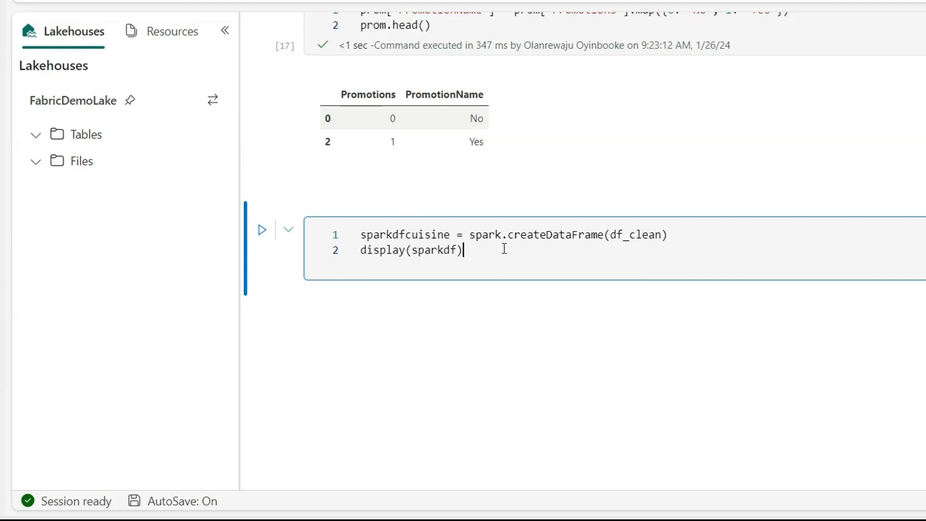
key(Left)
text(cuisine)
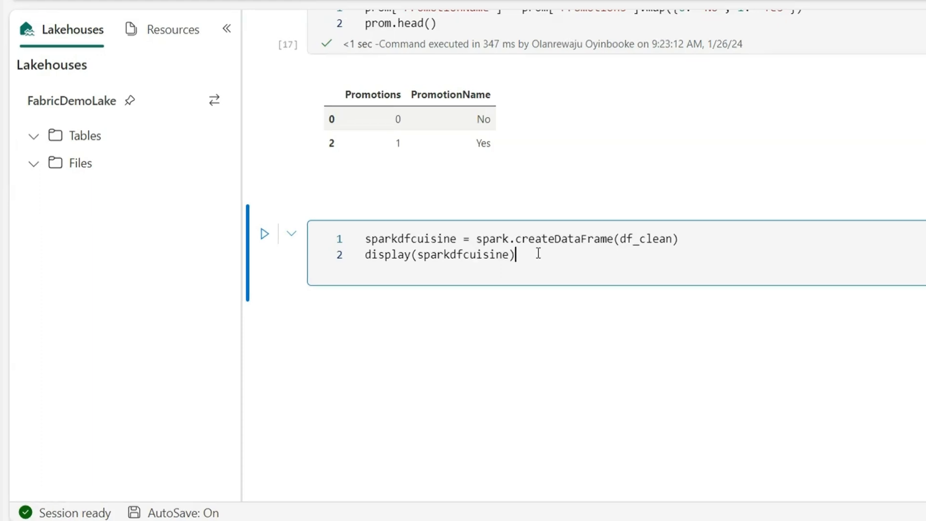
key(shift+Return)
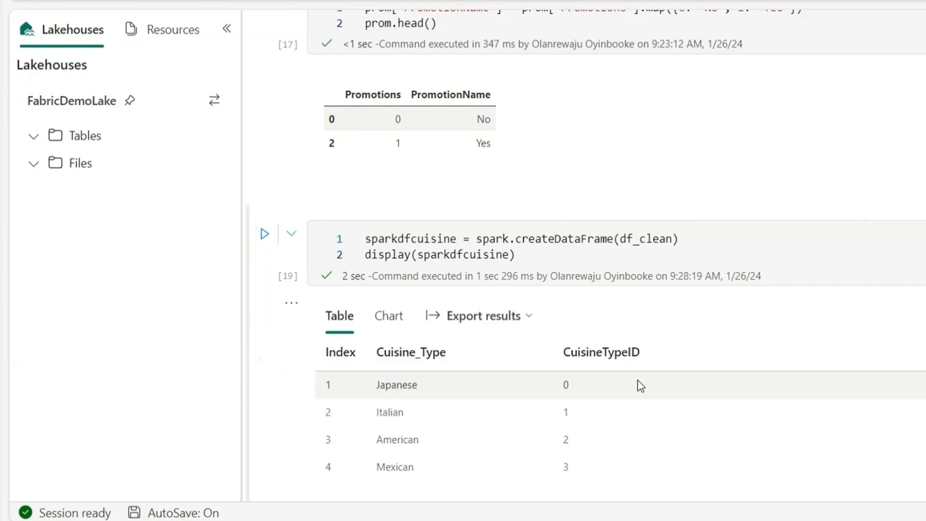
- Show the cuisine results as a bar chart and inspect its Key setting without changes
scroll(640, 386, down, 1)
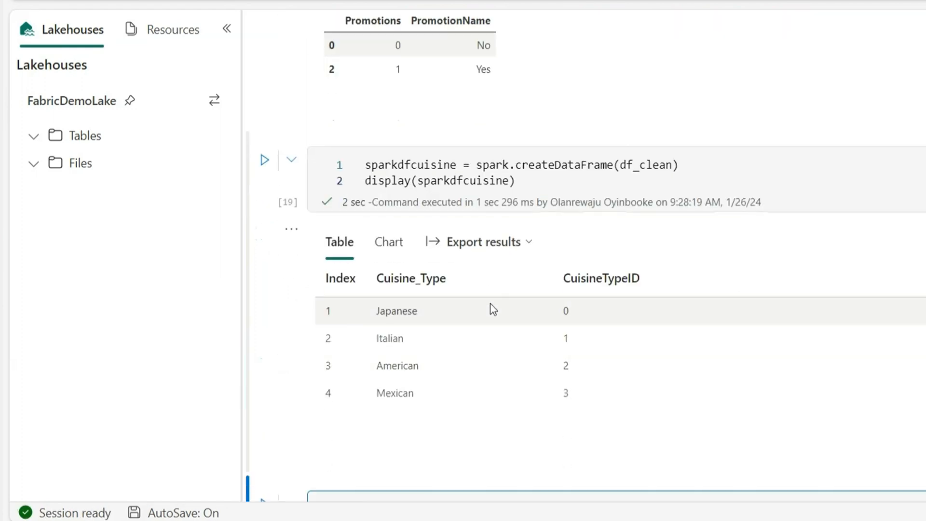
double_click(372, 182)
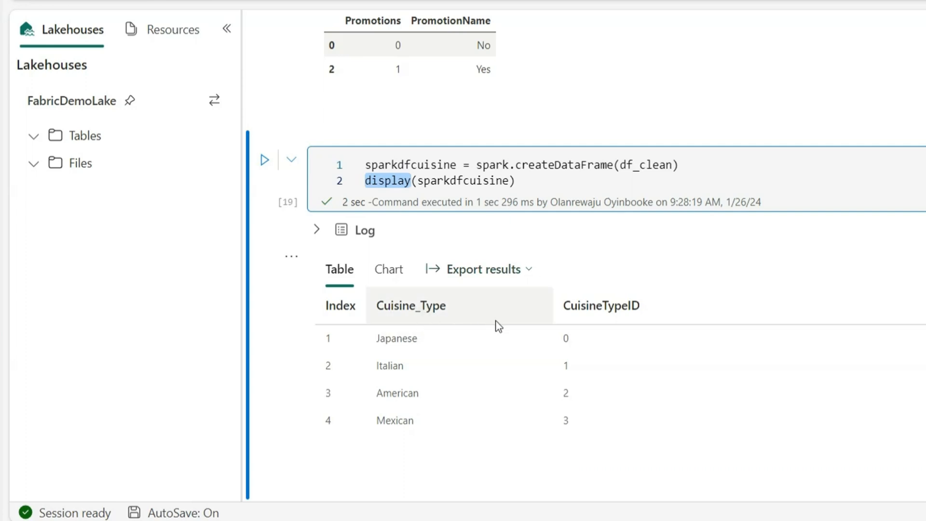
scroll(486, 161, down, 1)
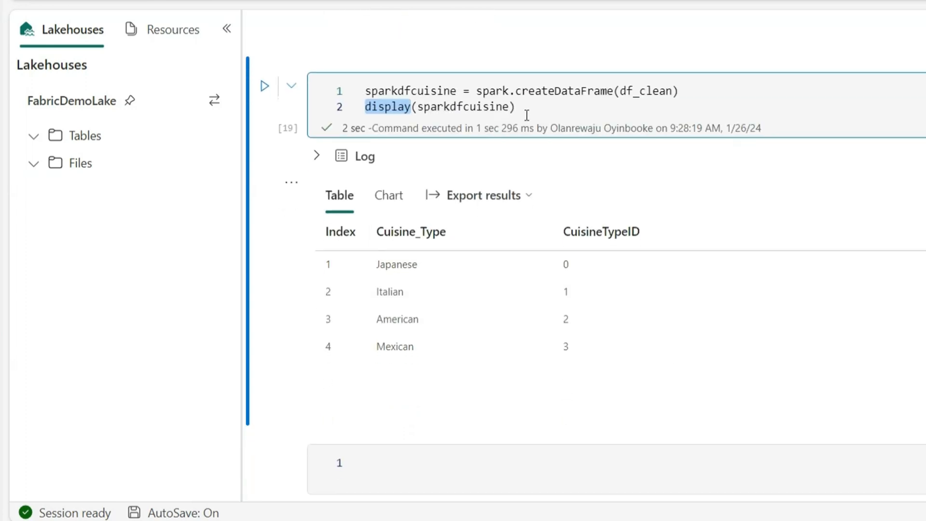
click(529, 114)
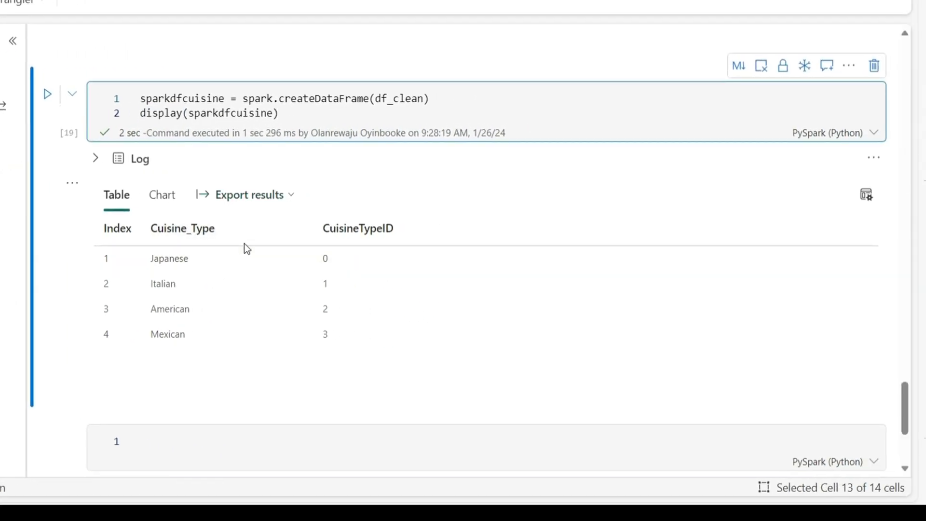
click(167, 202)
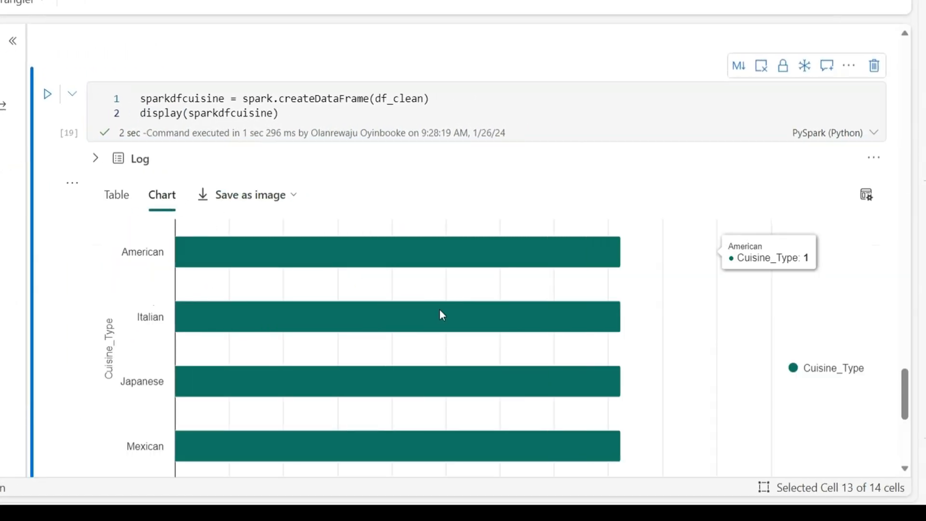
mouse_move(498, 368)
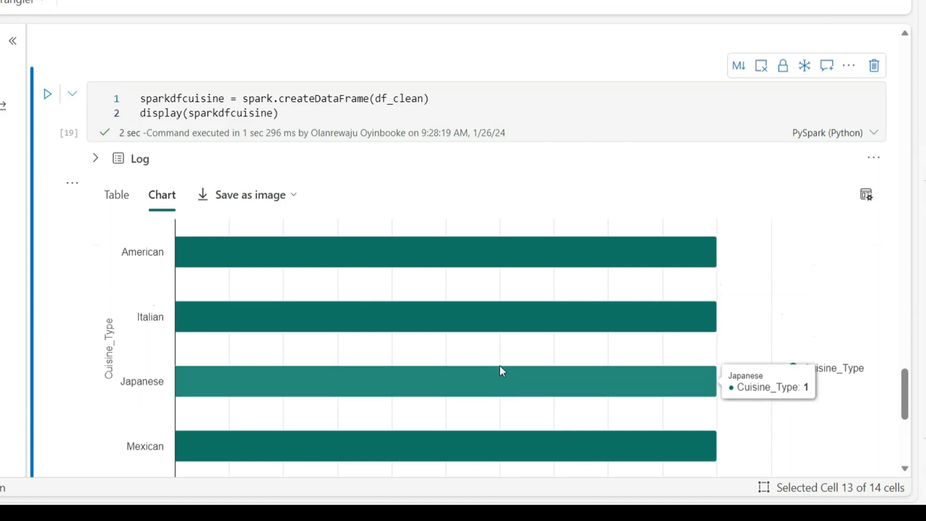
click(864, 198)
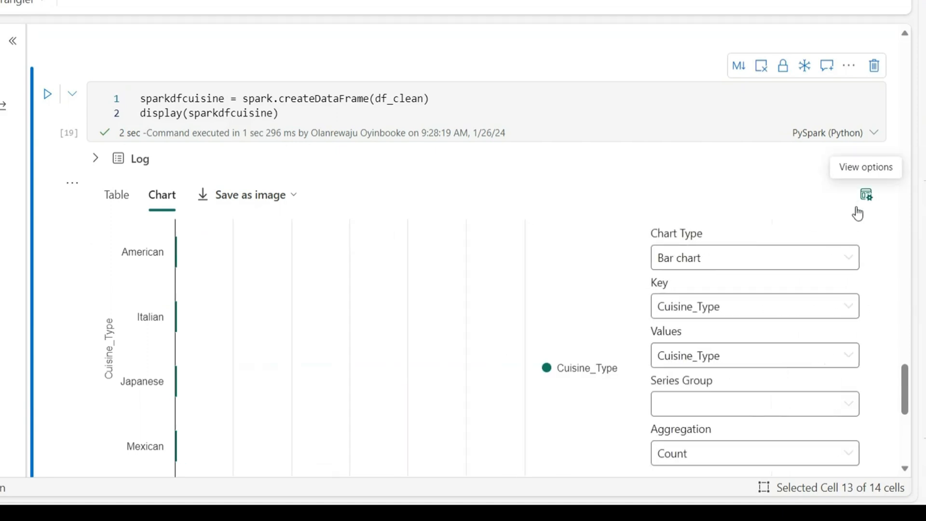
click(746, 313)
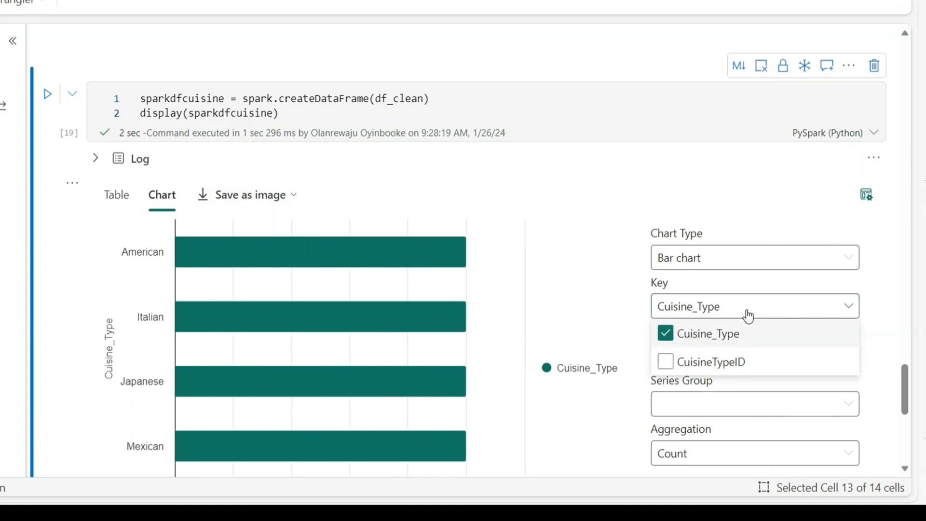
click(746, 314)
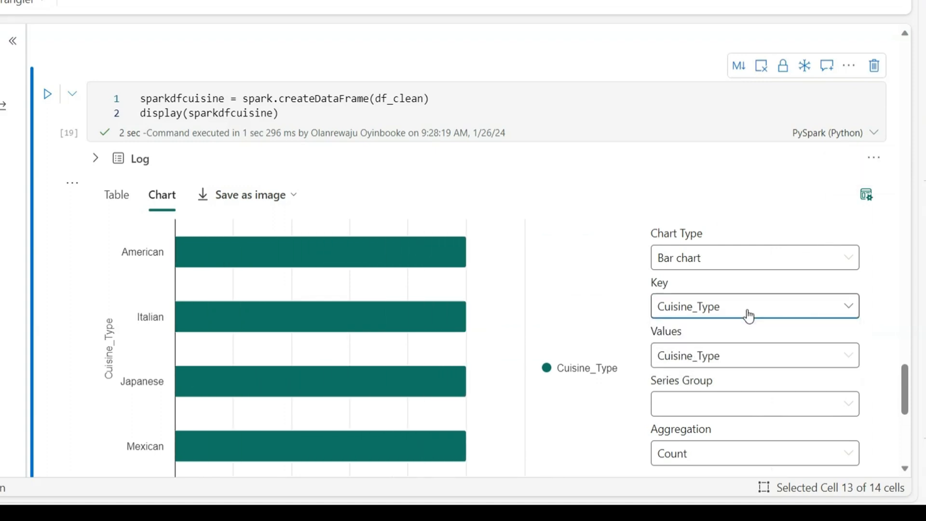
click(866, 199)
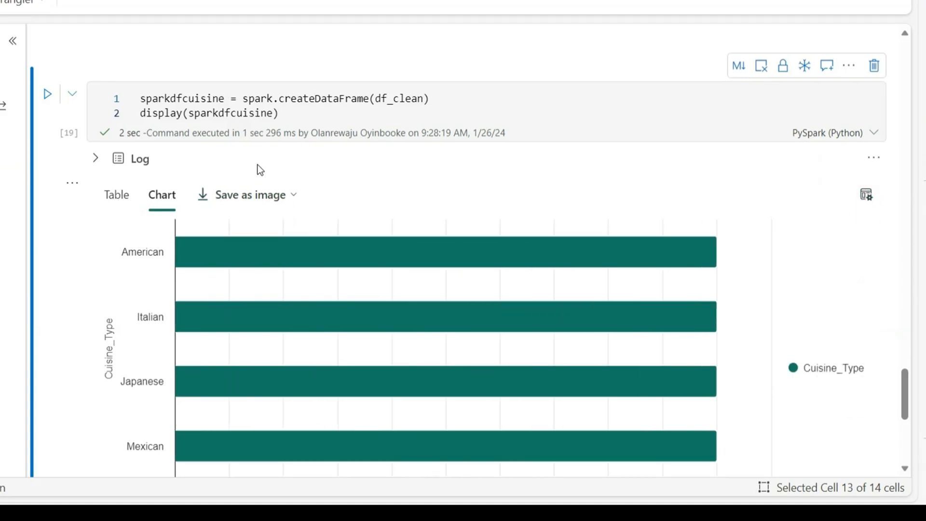
- Copy the sparkdfcuisine = spark.createDataFrame(df_clean) line
scroll(322, 277, up, 2)
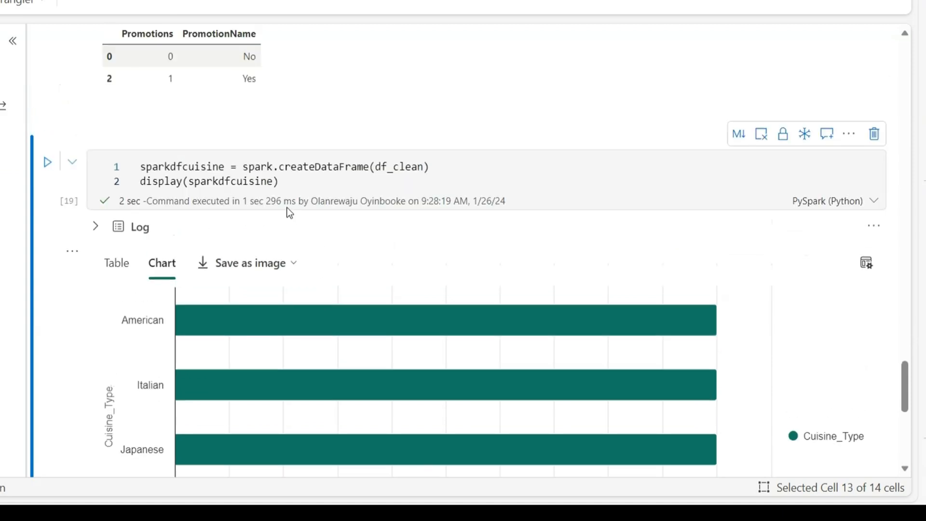
click(296, 180)
drag(425, 160, 118, 163)
key(ctrl+c)
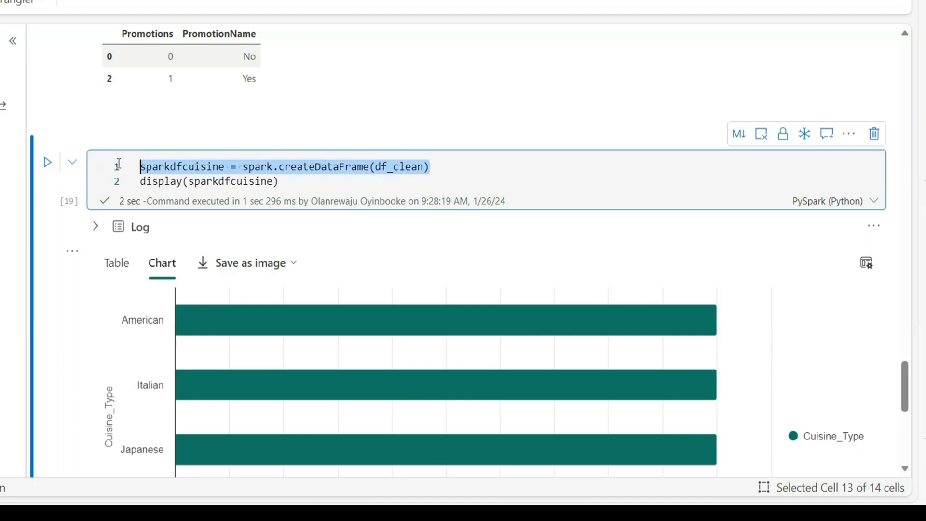
scroll(234, 267, down, 5)
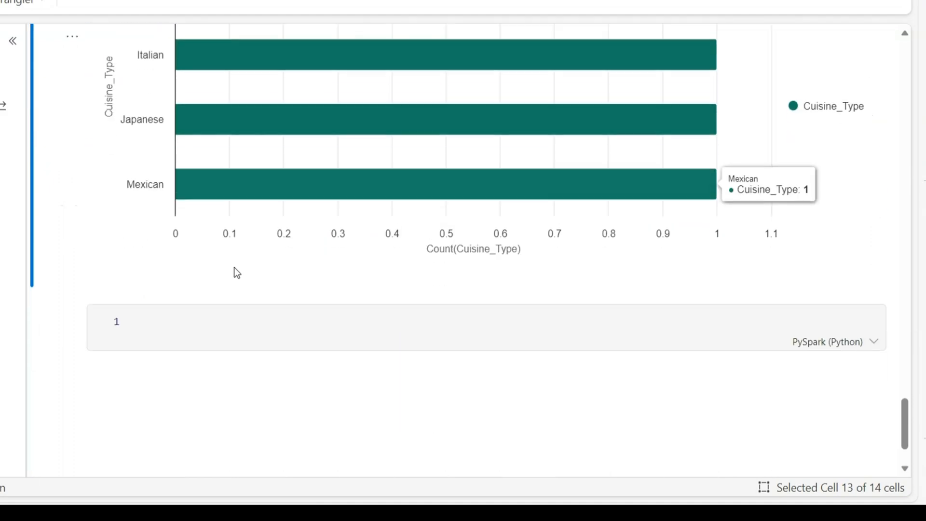
- Paste the line into the empty cell and edit it to sparkdffact = spark.createDataFrame(fact)
click(245, 312)
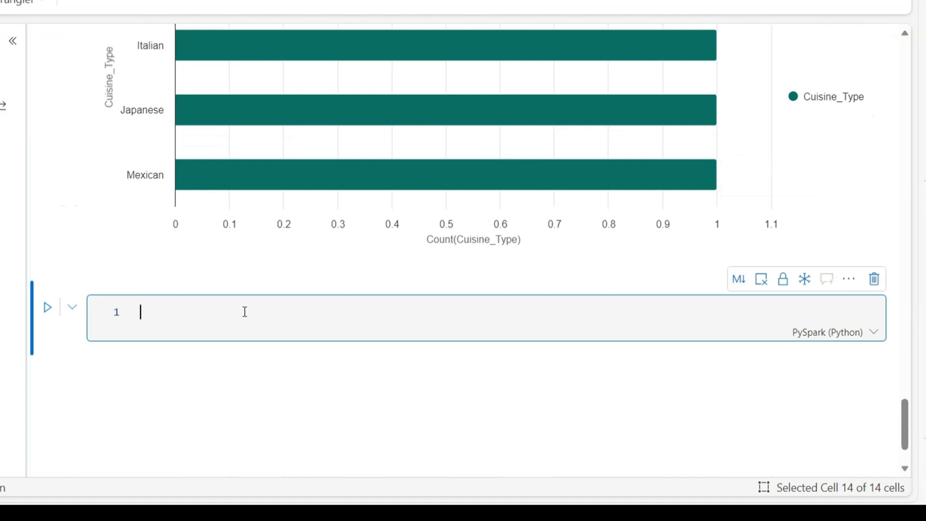
key(ctrl+v)
drag(225, 314, 183, 313)
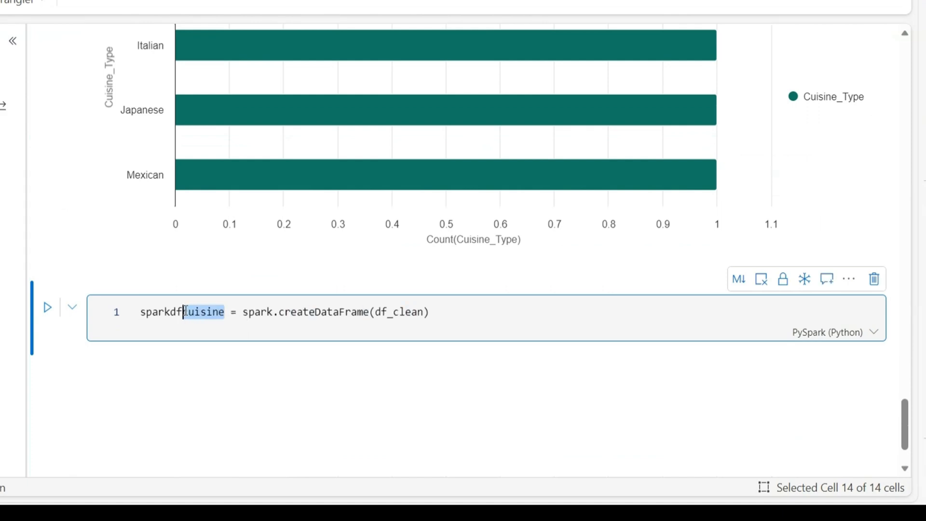
text(fact)
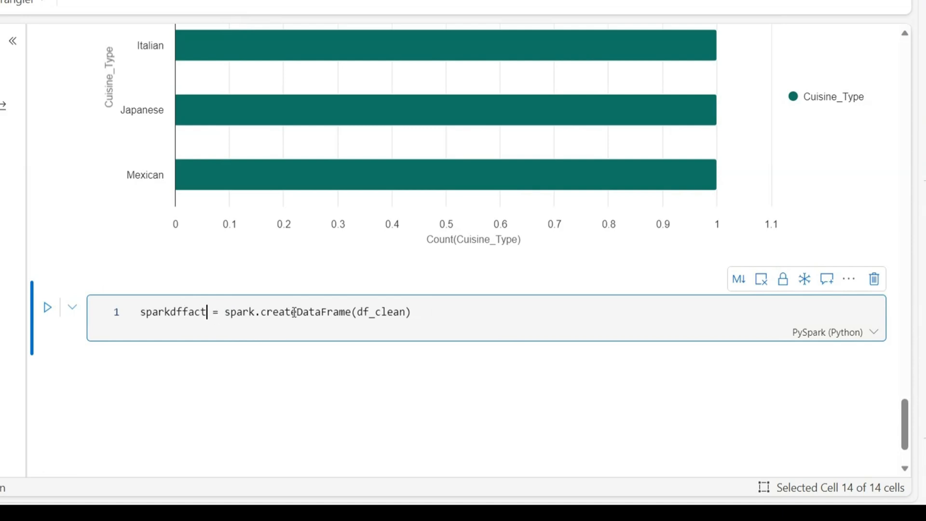
scroll(306, 340, up, 15)
scroll(308, 342, up, 3)
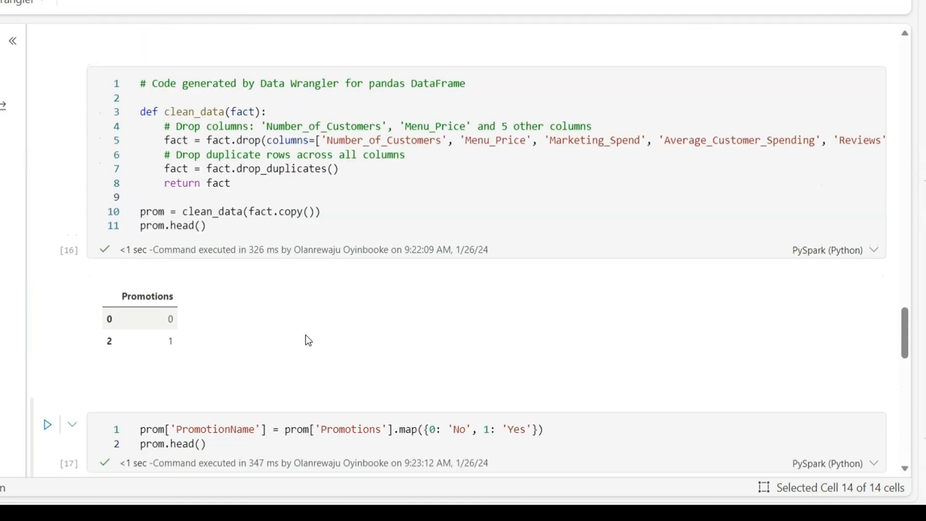
scroll(307, 333, up, 12)
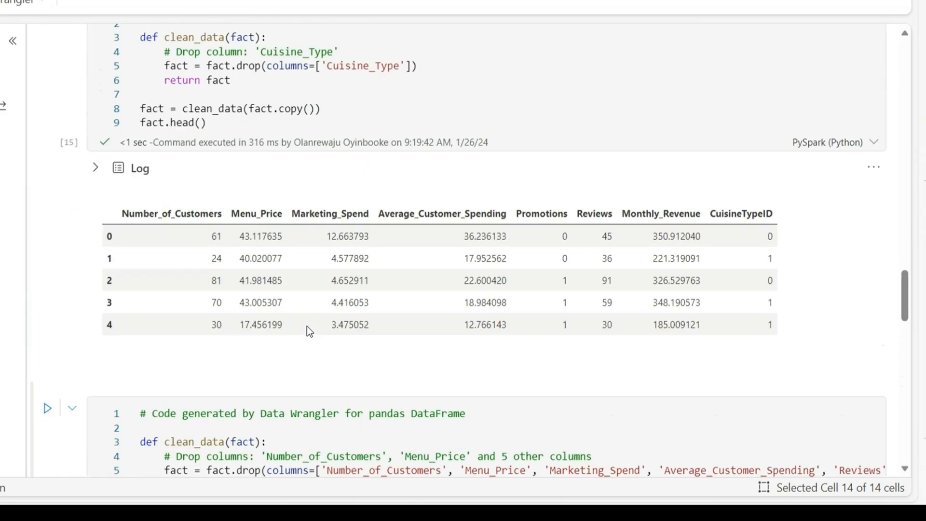
scroll(271, 336, down, 15)
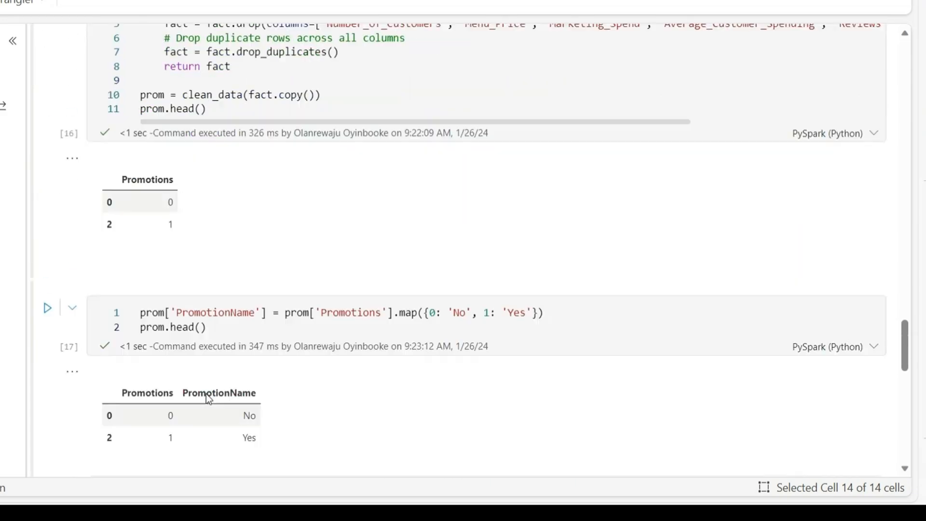
scroll(213, 409, down, 7)
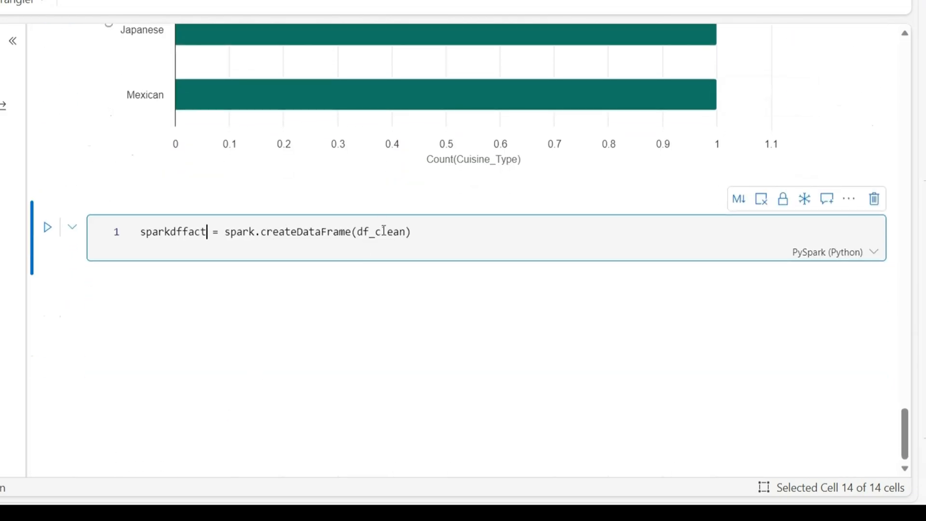
double_click(385, 232)
click(385, 223)
text(fact)
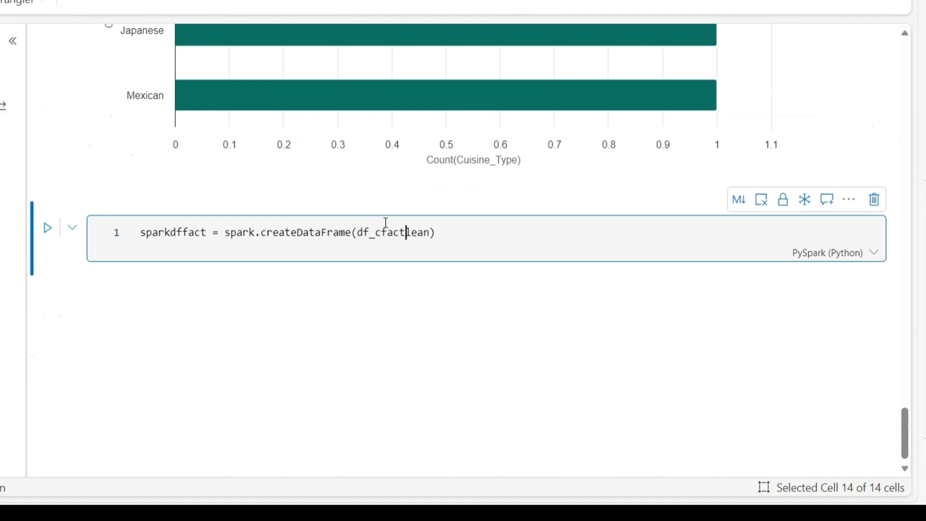
key(ctrl+shift+Left)
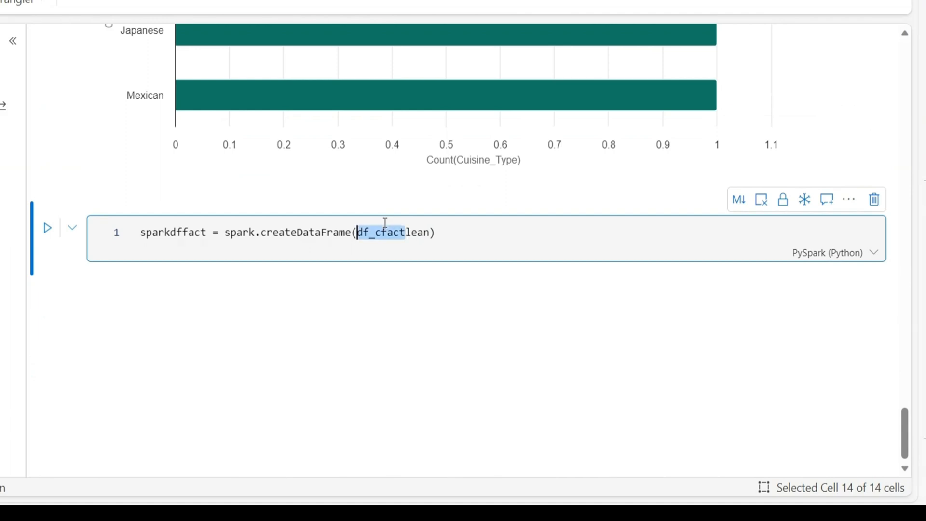
key(BackSpace)
text(fact)
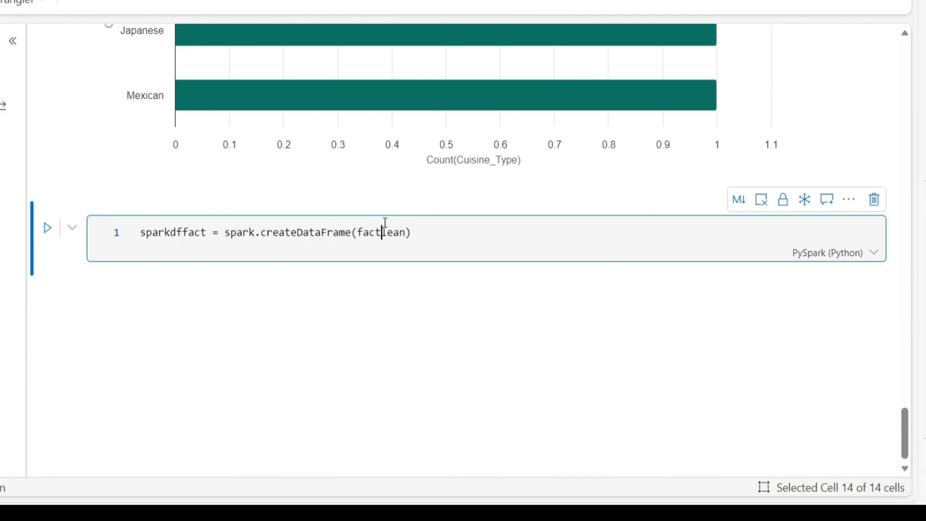
key(Delete)
key(Delete)
key(Delete)
key(Delete)
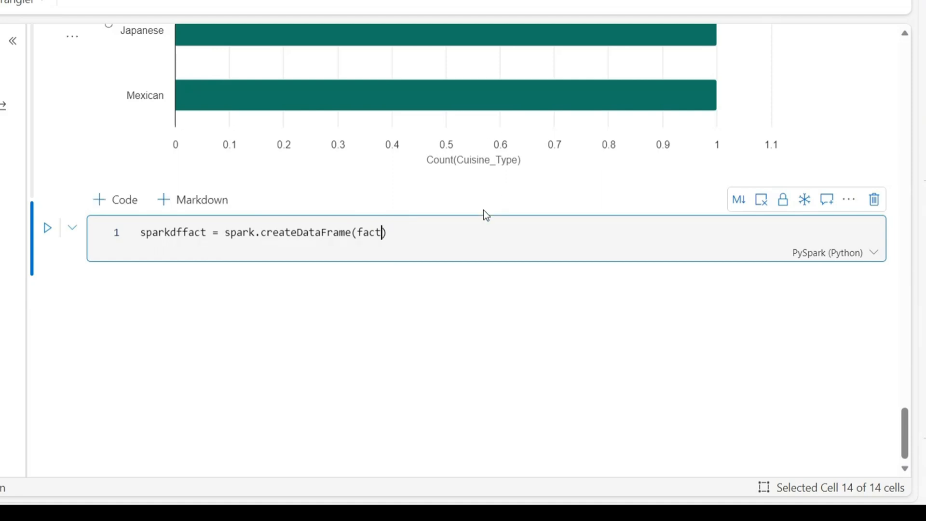
key(Home)
key(ctrl+shift+Right)
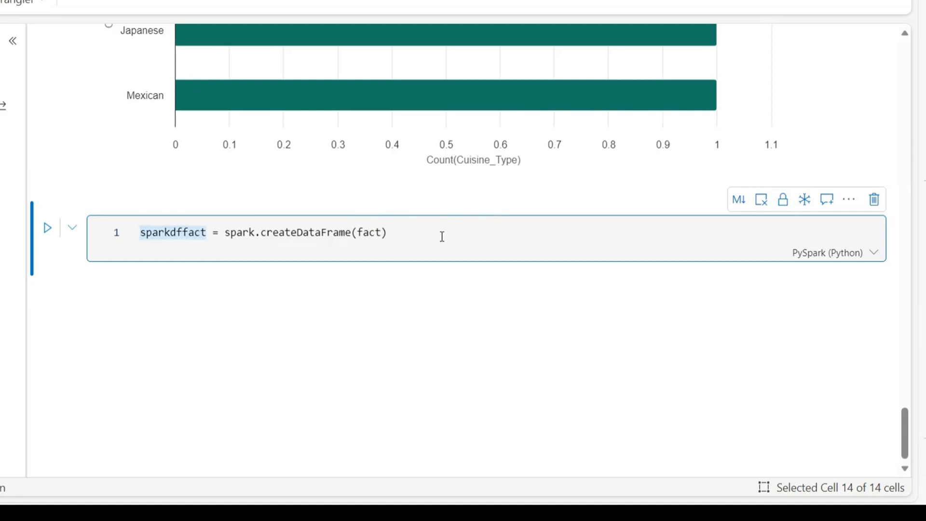
key(End)
- Duplicate it on line 2 as sparkdfprom = spark.createDataFrame(prom)
key(Return)
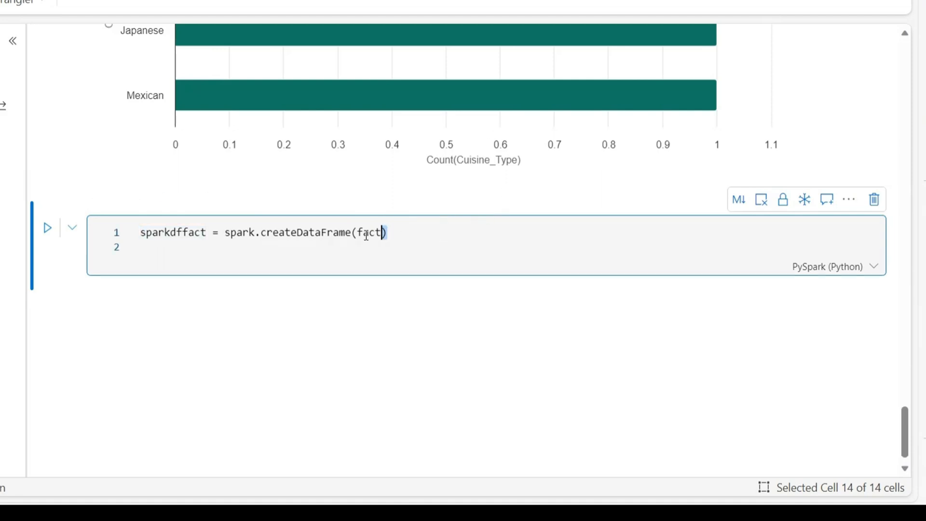
key(shift+Up)
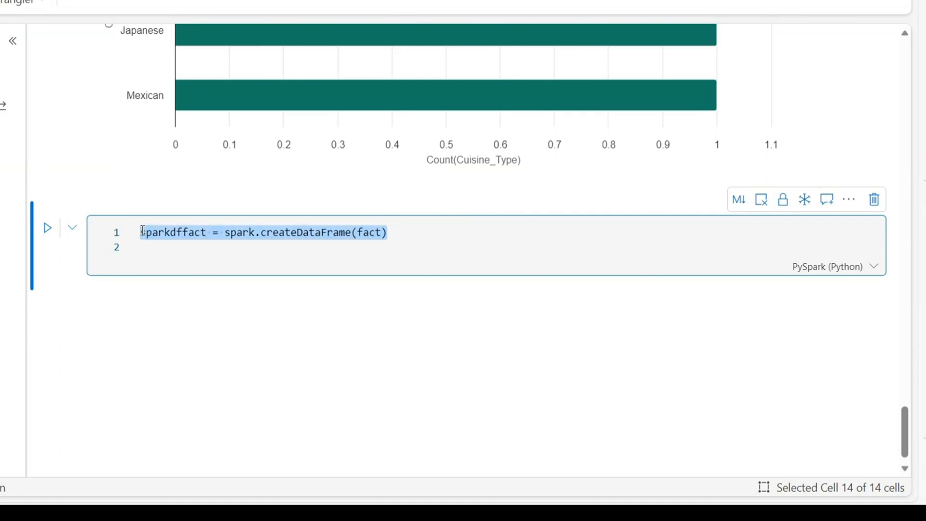
key(ctrl+c)
click(160, 246)
key(ctrl+v)
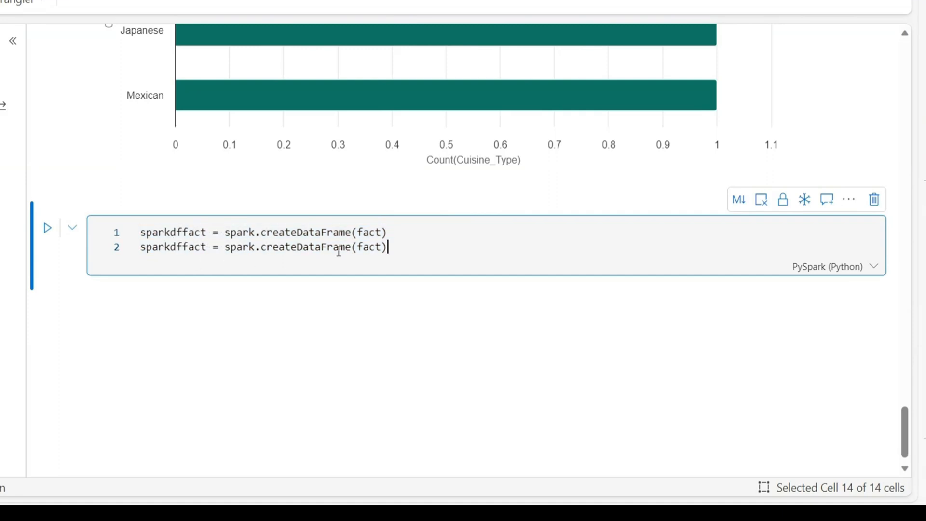
double_click(365, 246)
text(porom)
key(BackSpace)
key(BackSpace)
key(BackSpace)
key(BackSpace)
text(rom))
click(206, 248)
key(BackSpace)
key(BackSpace)
key(BackSpace)
key(BackSpace)
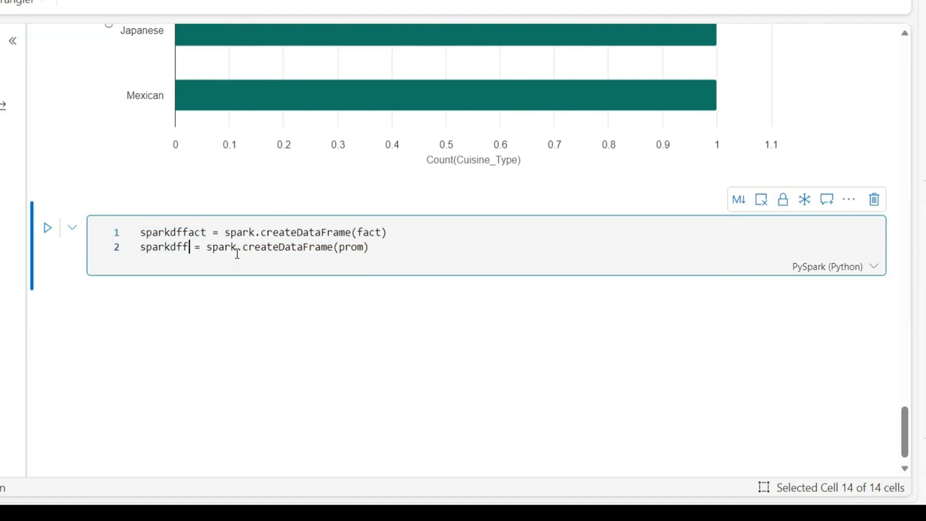
text(prom)
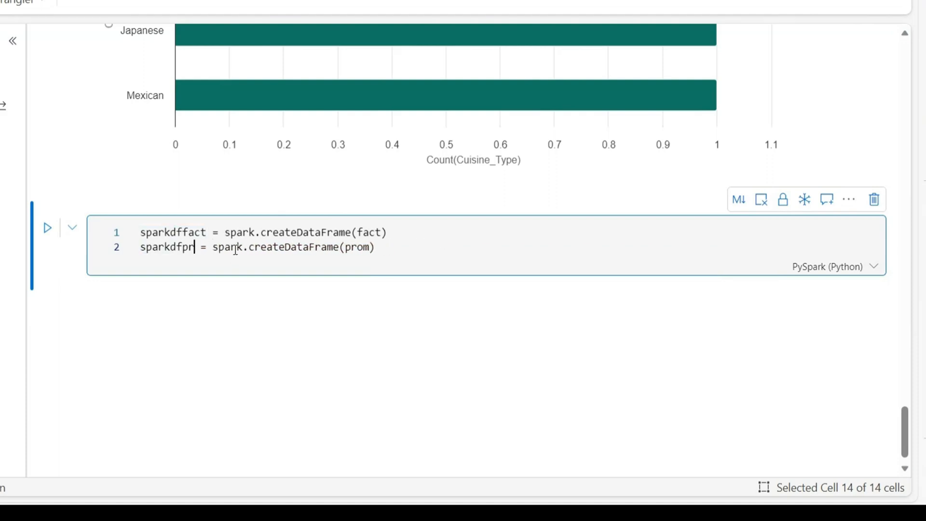
- Double-check both DataFrame lines and run the cell
click(423, 233)
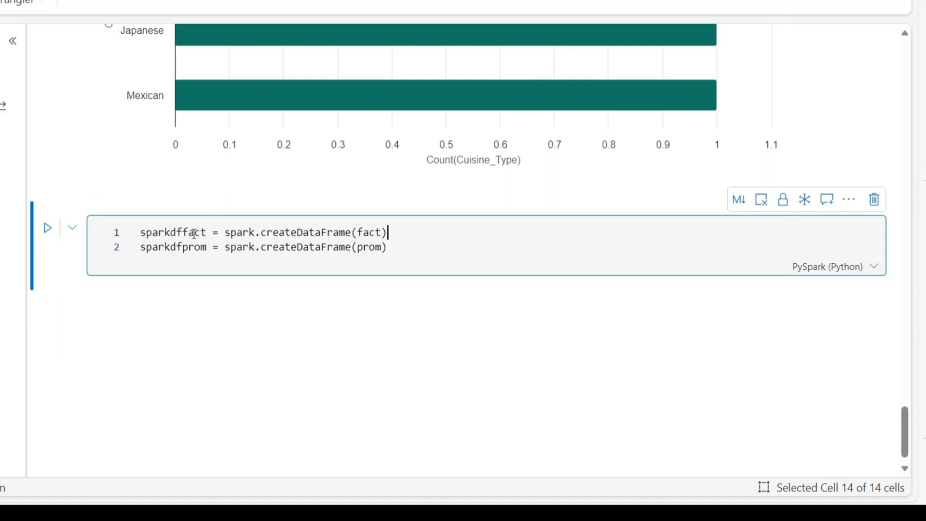
double_click(377, 232)
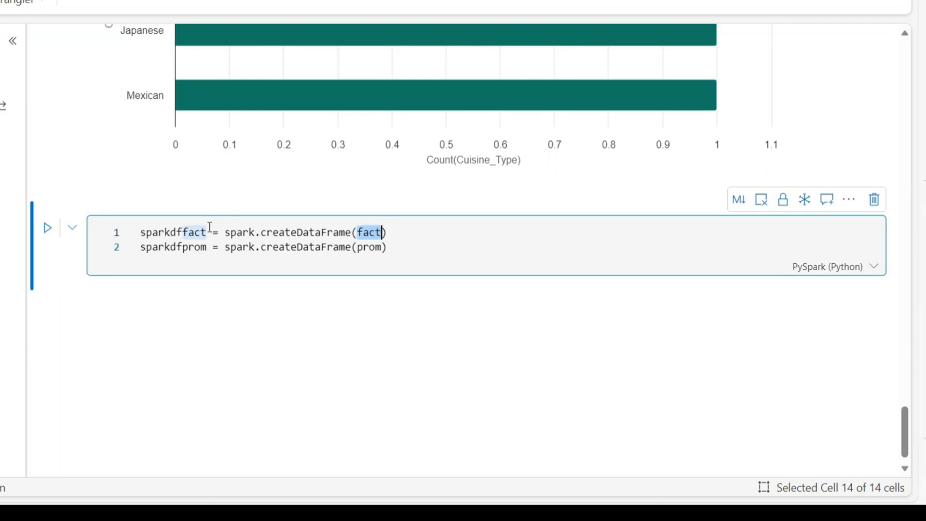
double_click(193, 232)
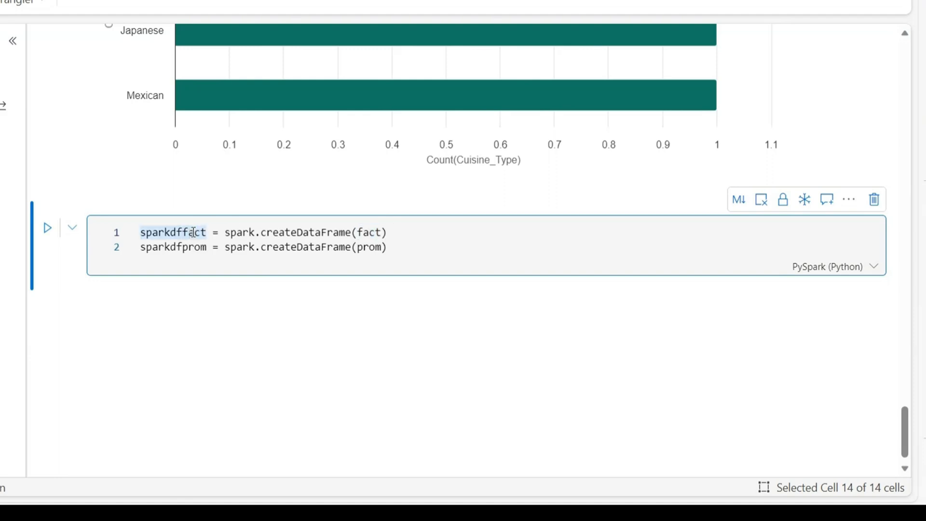
double_click(376, 247)
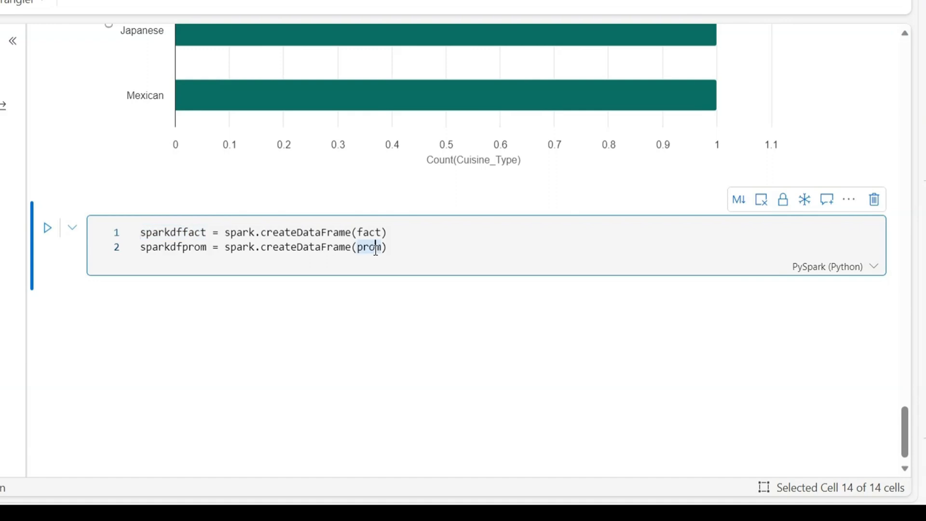
click(390, 248)
double_click(171, 247)
click(408, 247)
key(shift+Return)
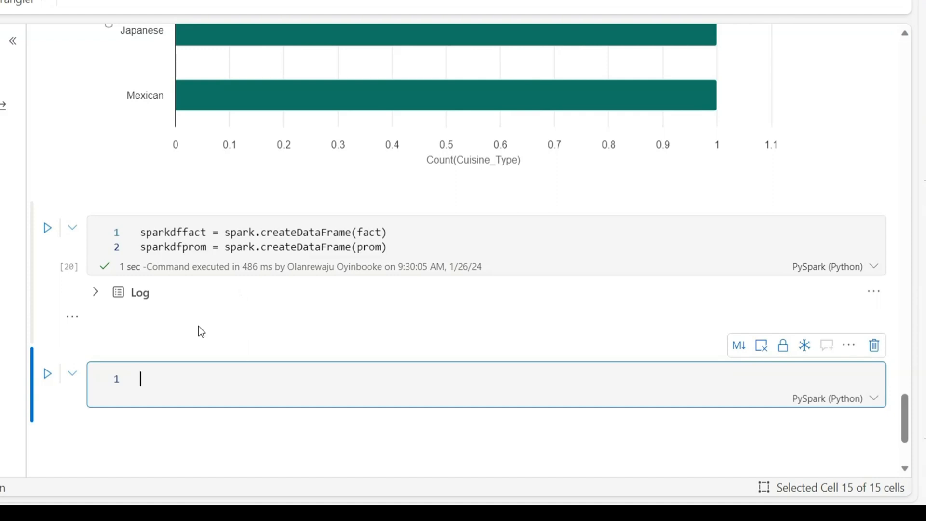
- Hide the Cuisine_Type bar chart output via the output options menu
scroll(213, 313, up, 5)
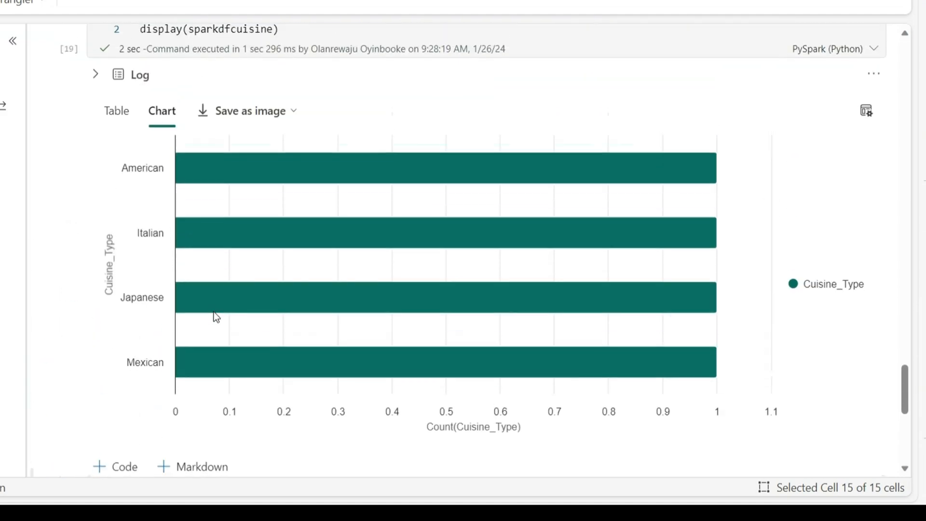
click(72, 109)
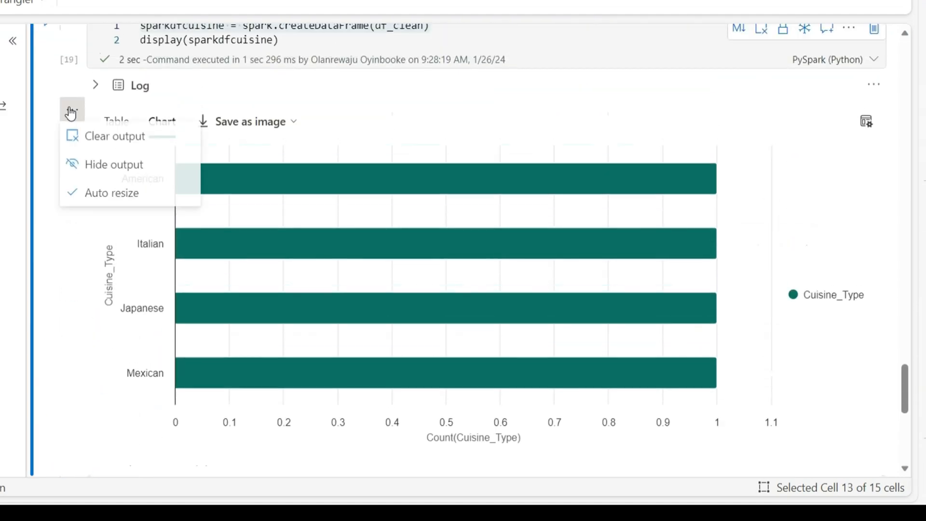
click(95, 89)
click(94, 88)
click(72, 109)
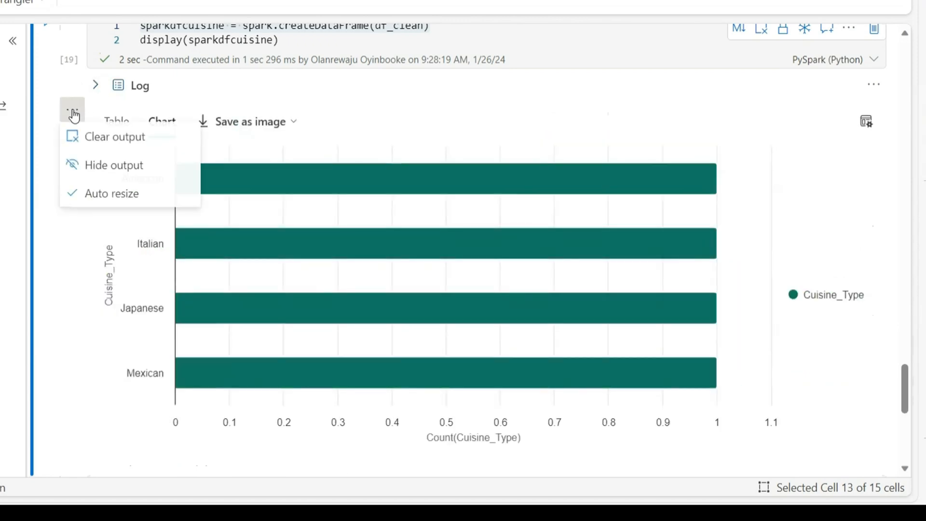
click(107, 167)
- Review the sparkdfcuisine, sparkdffact and sparkdfprom names, then enter the empty last cell
scroll(183, 130, up, 2)
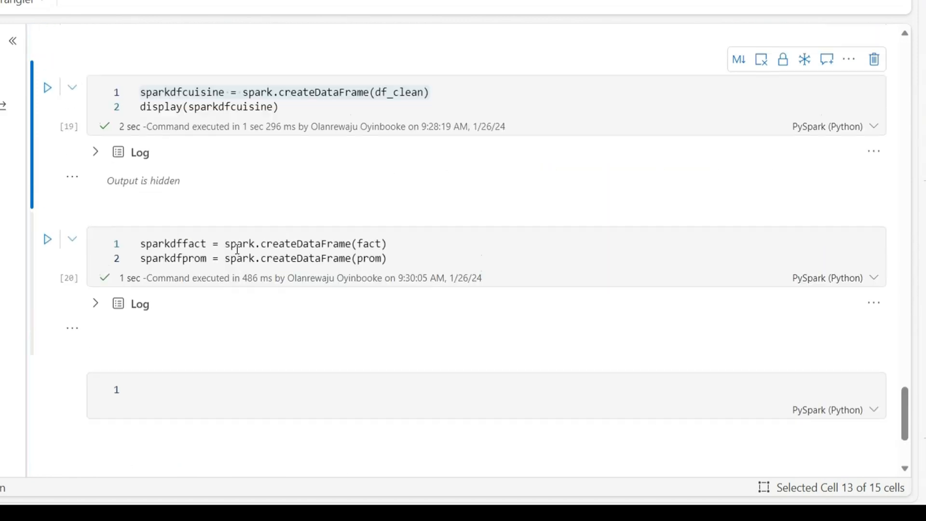
click(388, 100)
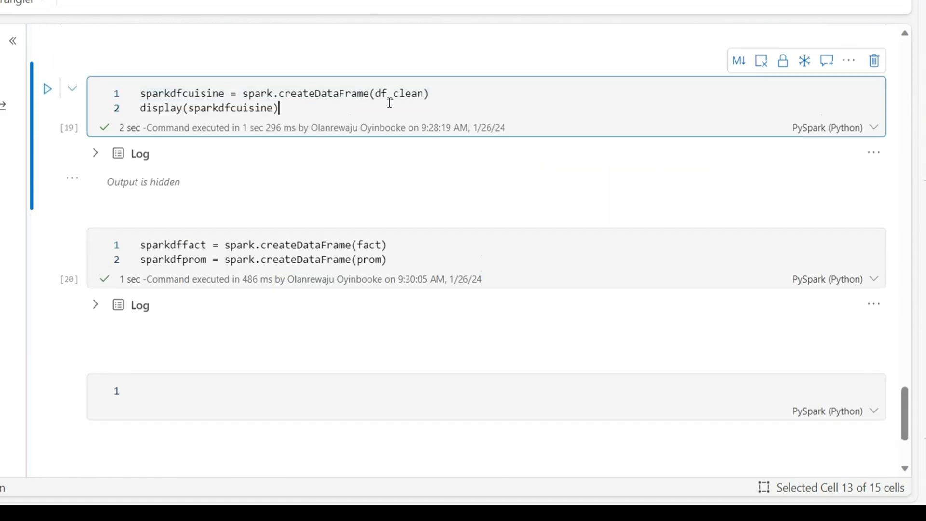
click(230, 93)
drag(225, 91, 140, 92)
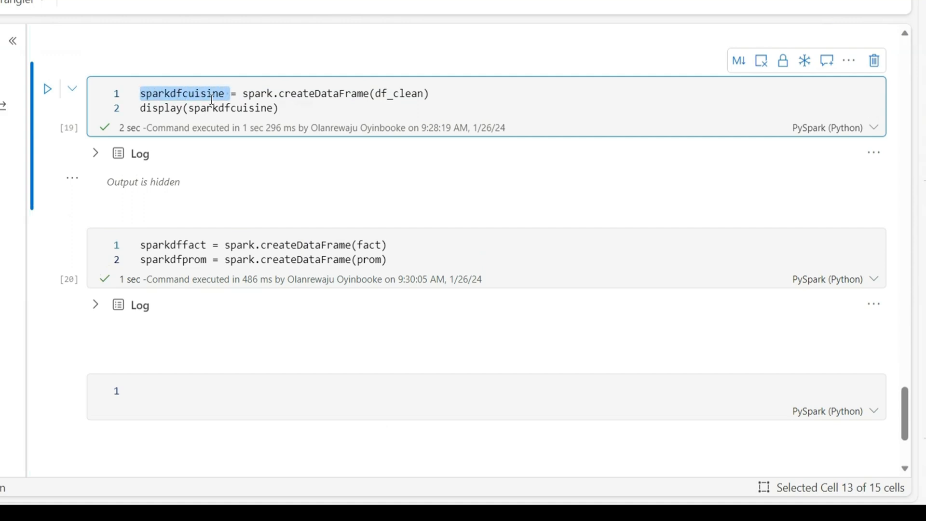
click(197, 244)
double_click(197, 244)
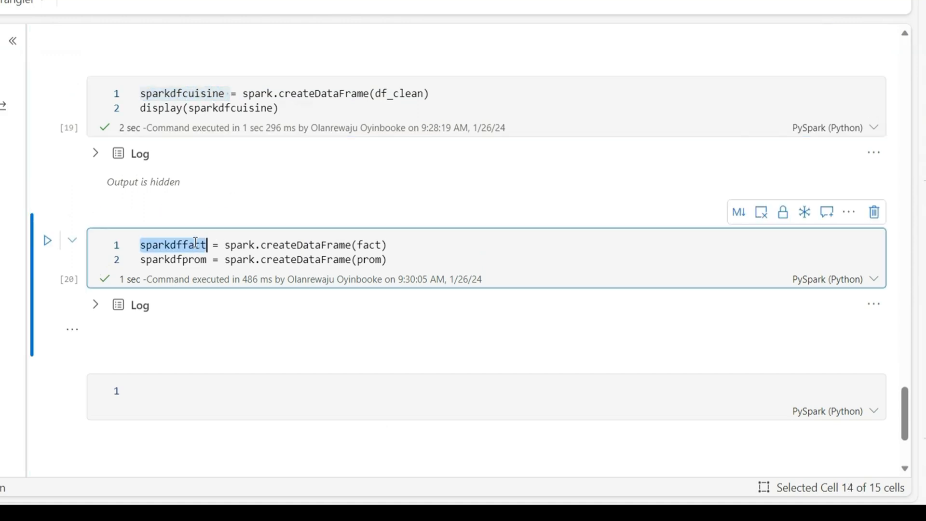
double_click(198, 260)
click(256, 387)
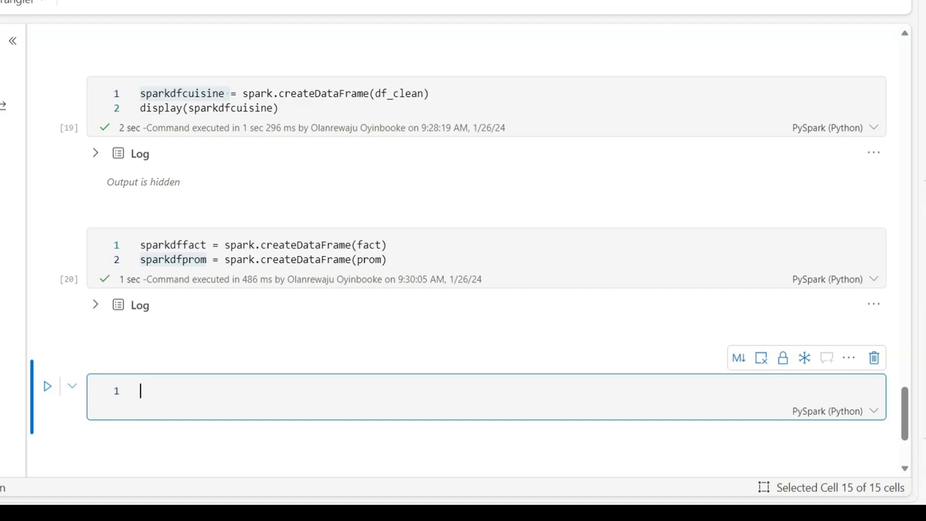
- Paste the write.format("delta").mode("overwrite").saveAsTable line, using sparkdfcuisine as the DataFrame
click(2, 165)
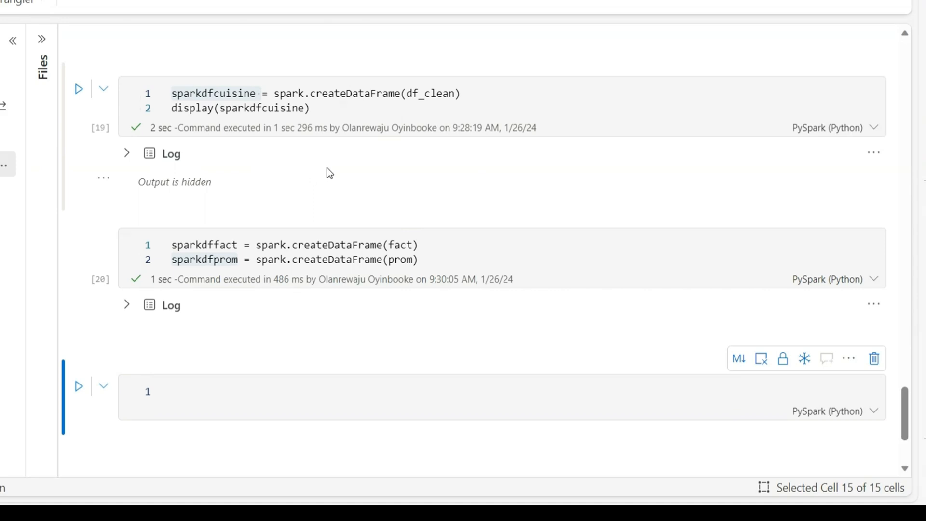
click(299, 388)
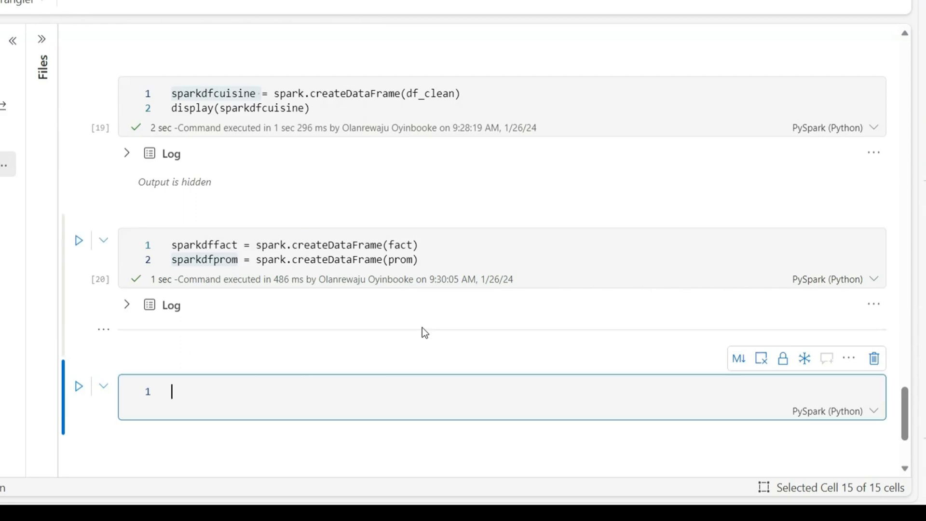
key(ctrl+v)
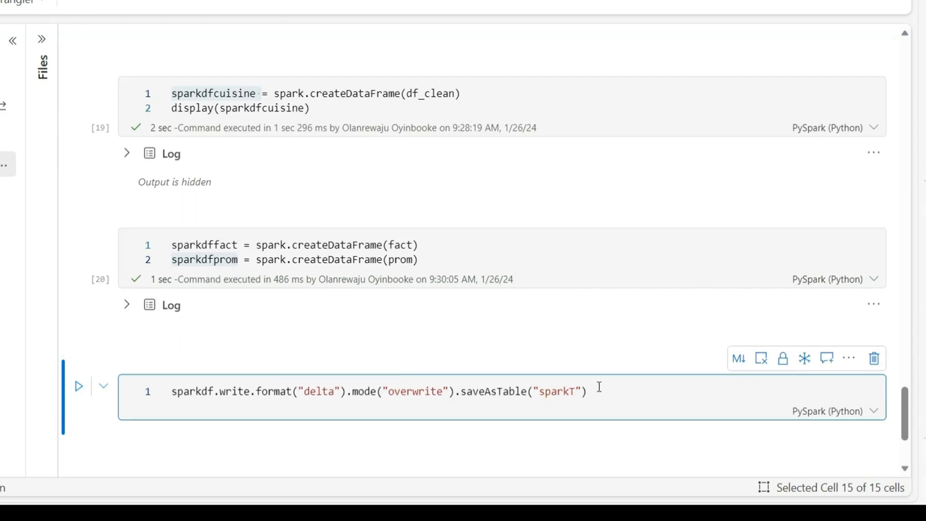
key(Return)
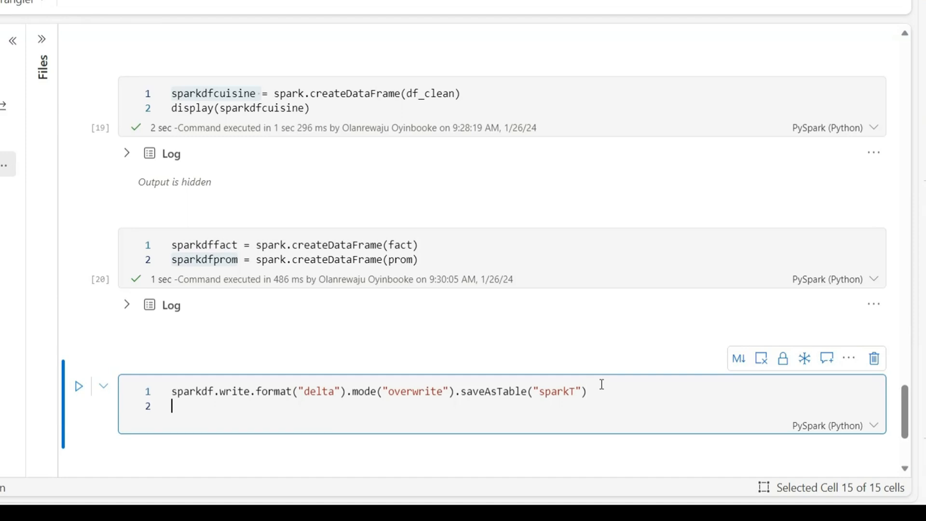
double_click(215, 391)
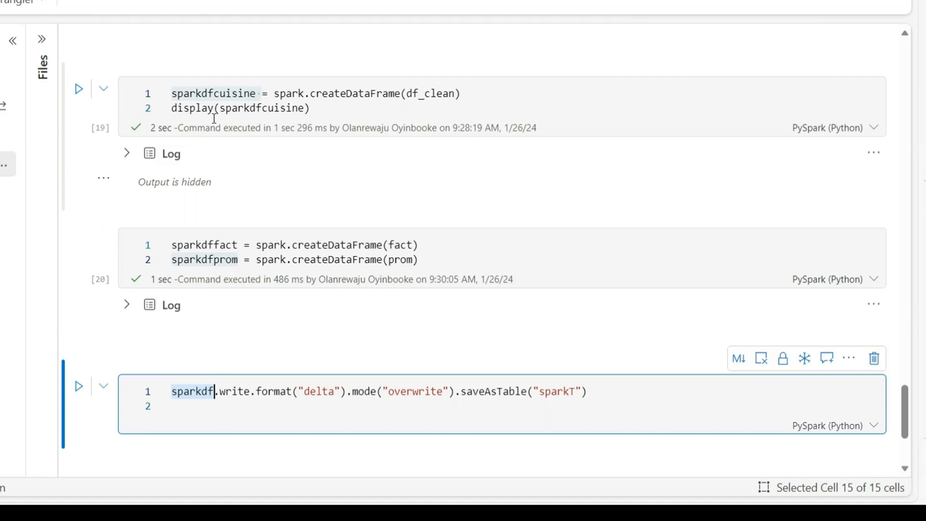
double_click(239, 93)
key(ctrl+c)
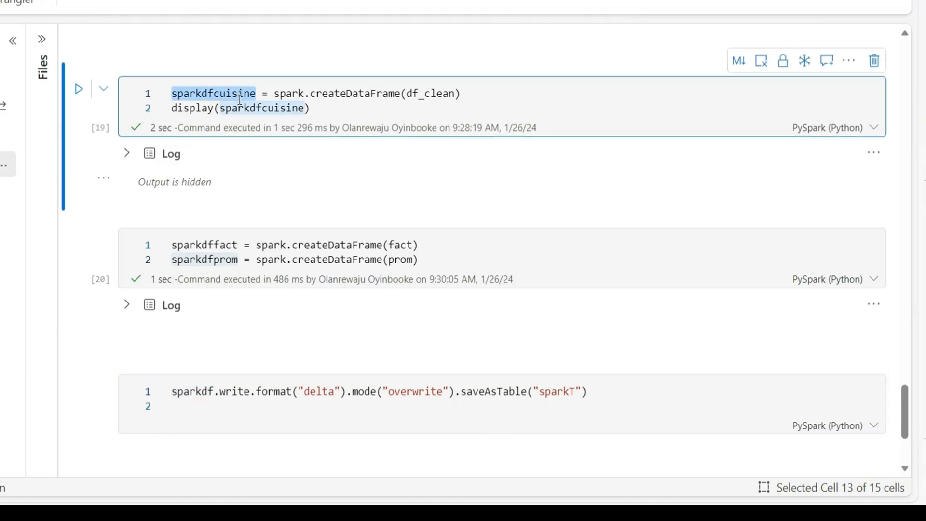
double_click(193, 391)
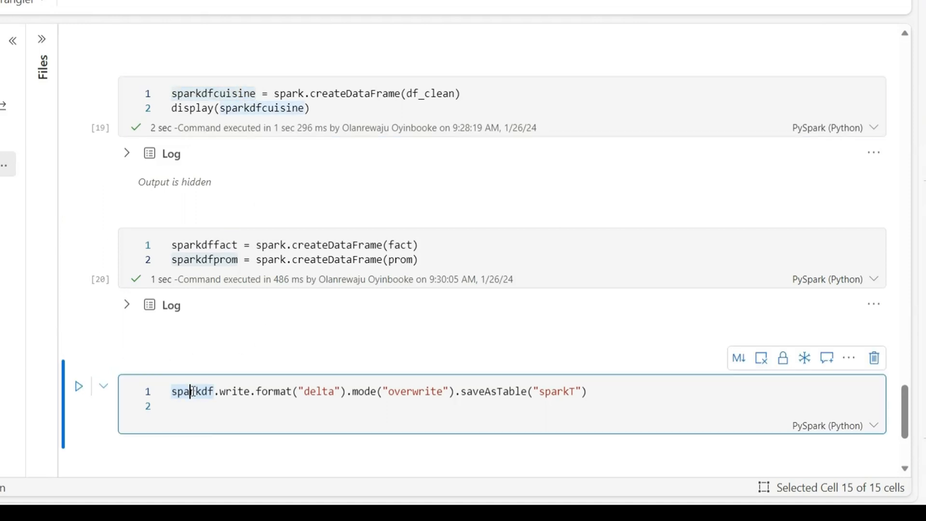
key(ctrl+v)
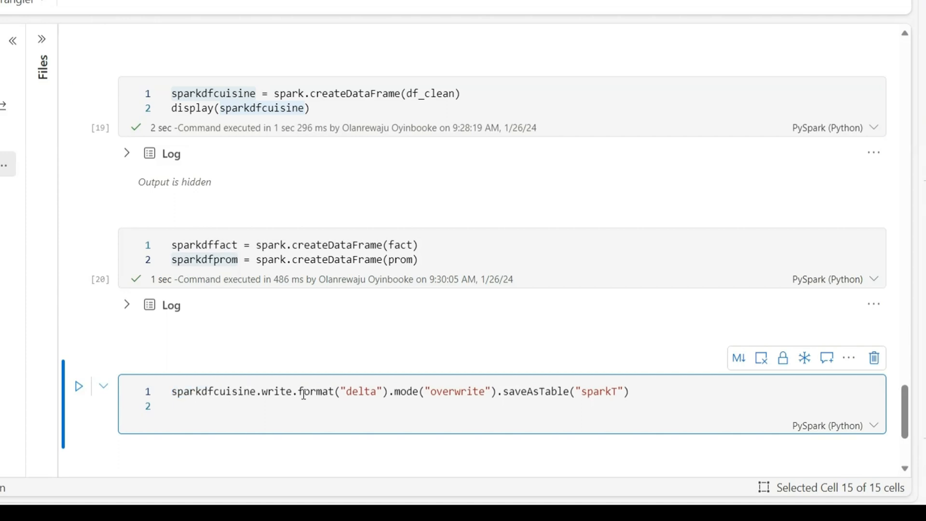
- Name the saved table DimCuisineType
drag(263, 392, 299, 392)
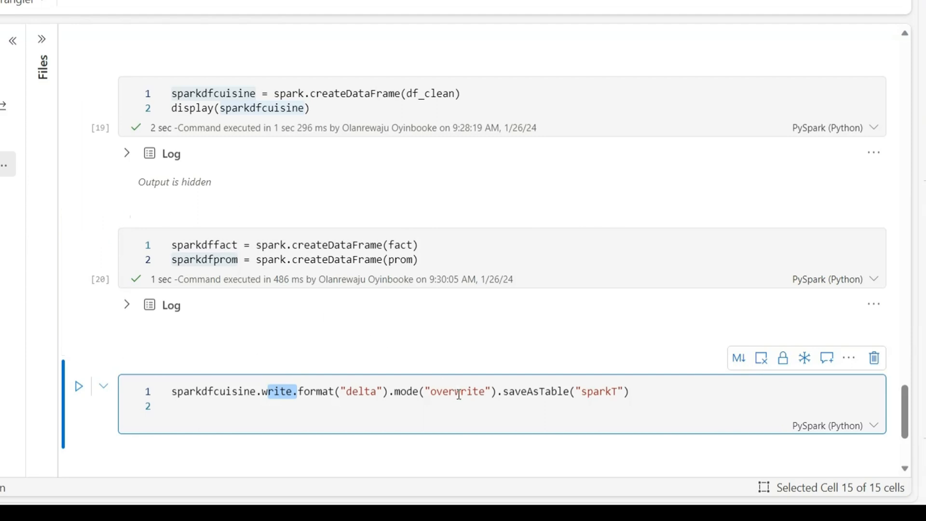
double_click(591, 391)
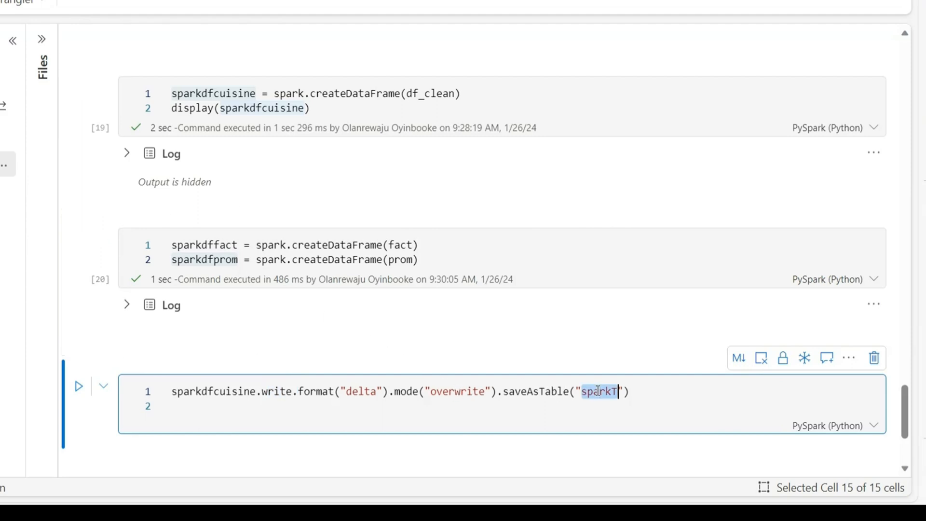
text(Dim)
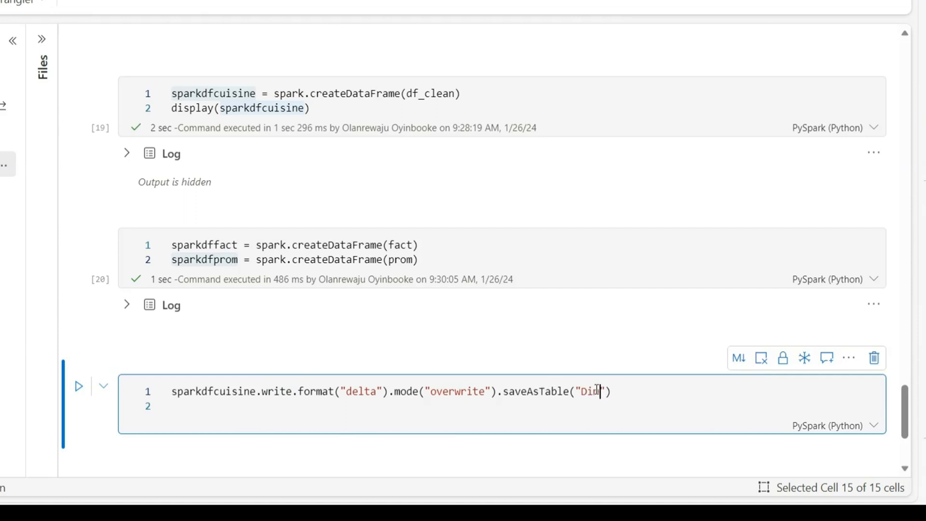
text(CuisineType)
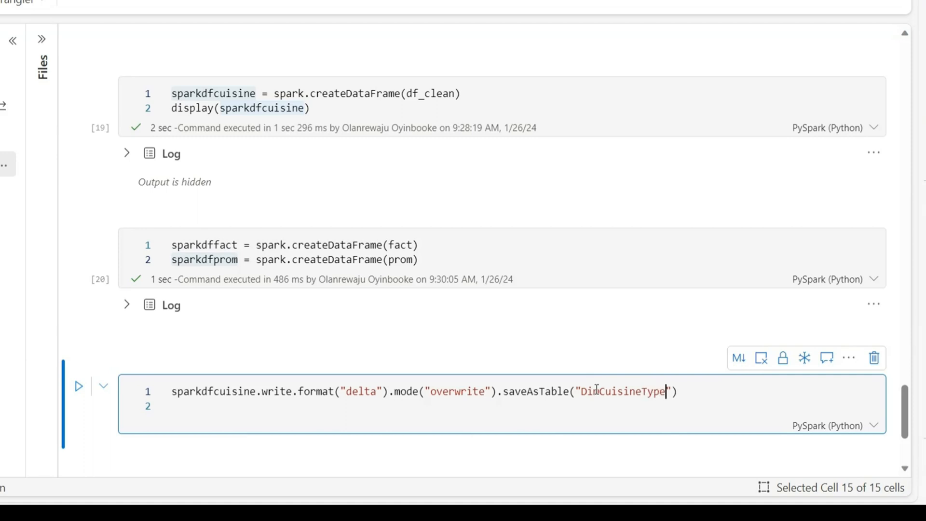
click(686, 391)
- Duplicate the DimCuisineType save line so the cell has three save lines
key(ctrl+a)
key(ctrl+c)
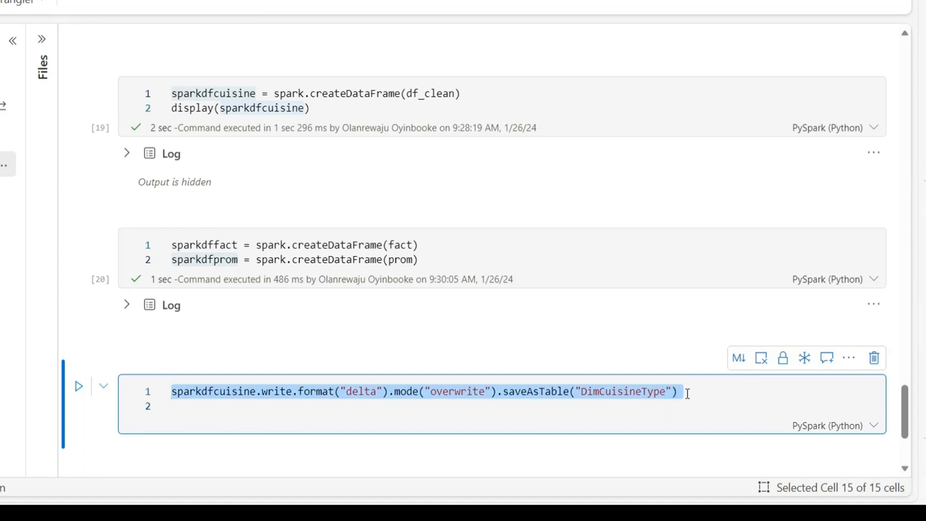
key(Right)
key(Return)
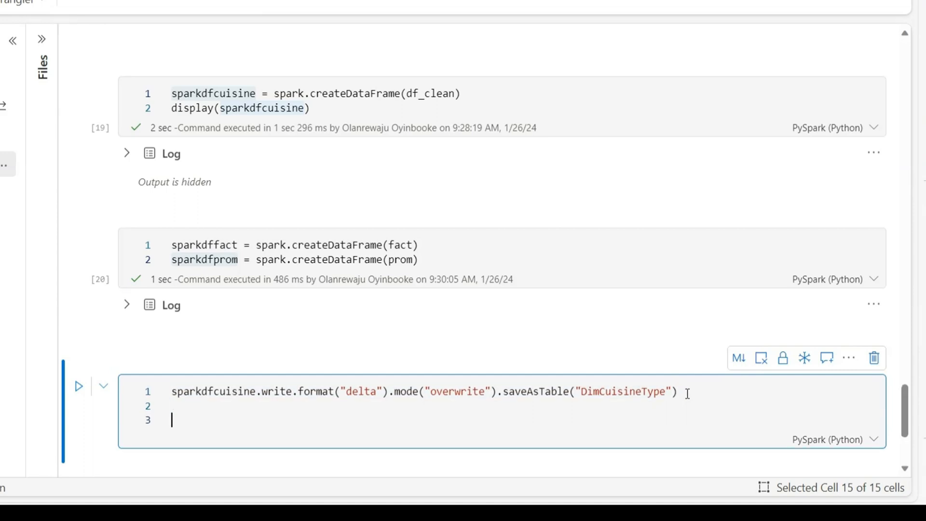
key(BackSpace)
key(ctrl+v)
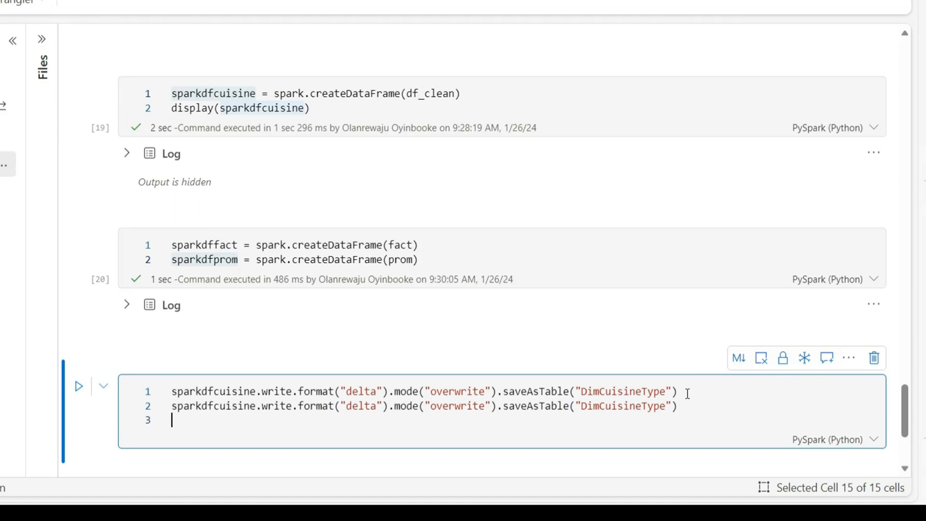
key(ctrl+v)
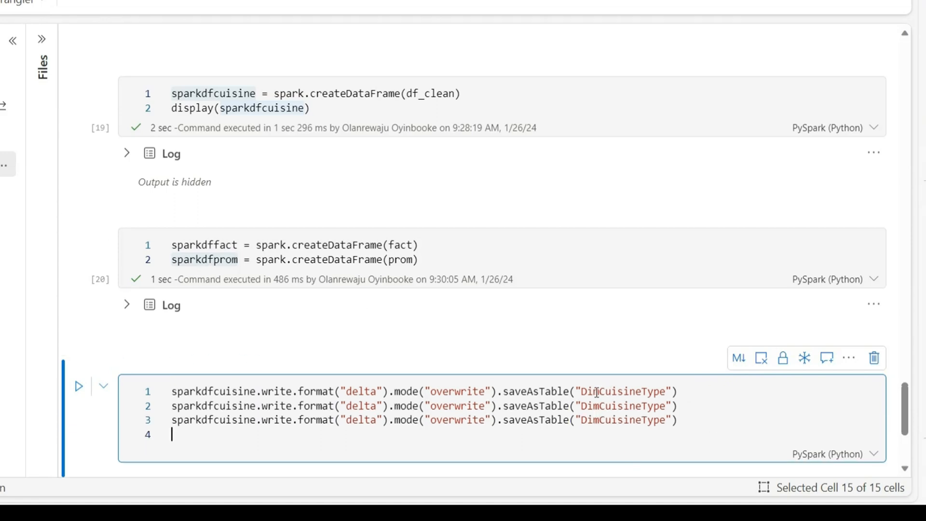
- Edit line 2 to save sparkdfprom as the DimPromotions table
click(354, 260)
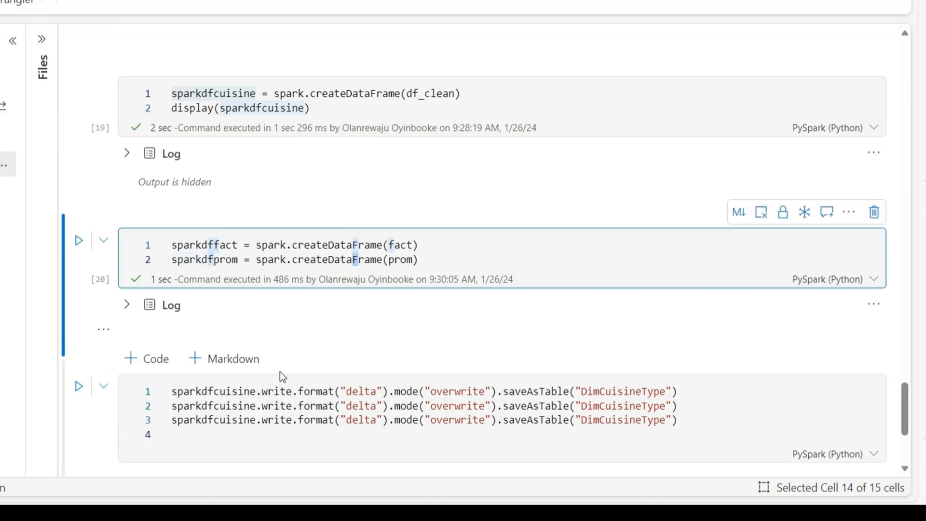
click(257, 419)
key(Up)
key(BackSpace)
key(BackSpace)
key(BackSpace)
key(BackSpace)
key(BackSpace)
key(BackSpace)
key(BackSpace)
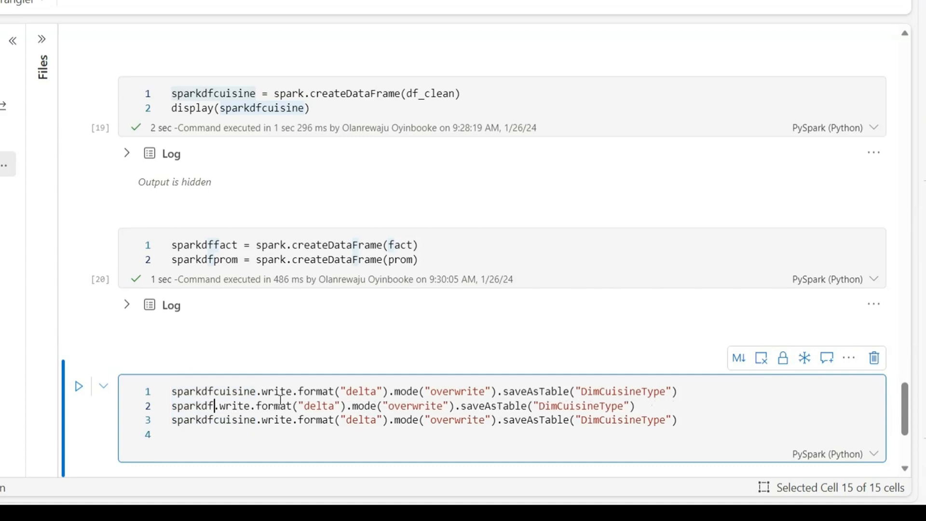
text(prom)
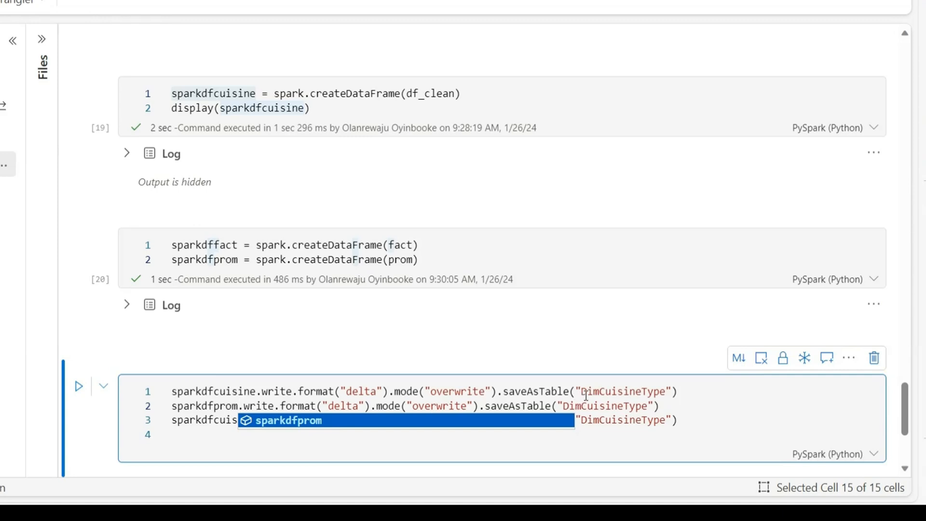
click(667, 404)
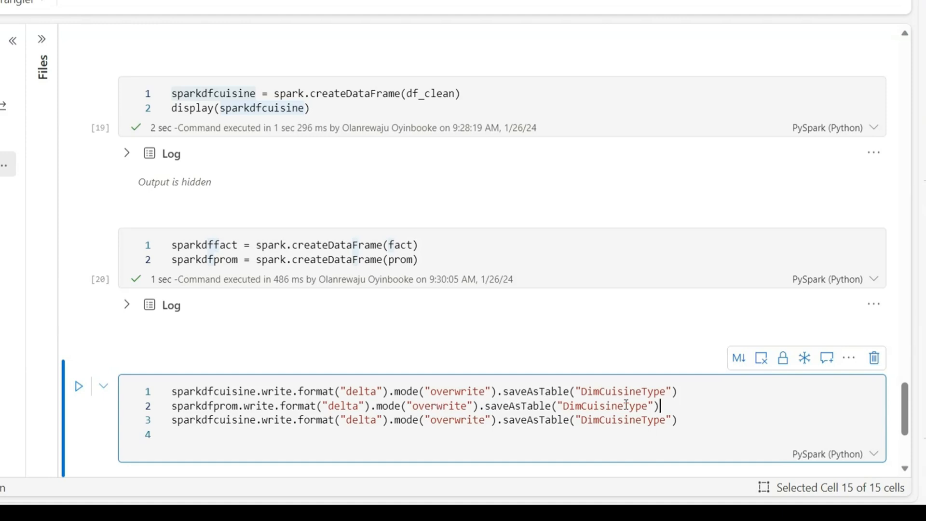
drag(587, 405, 647, 406)
key(BackSpace)
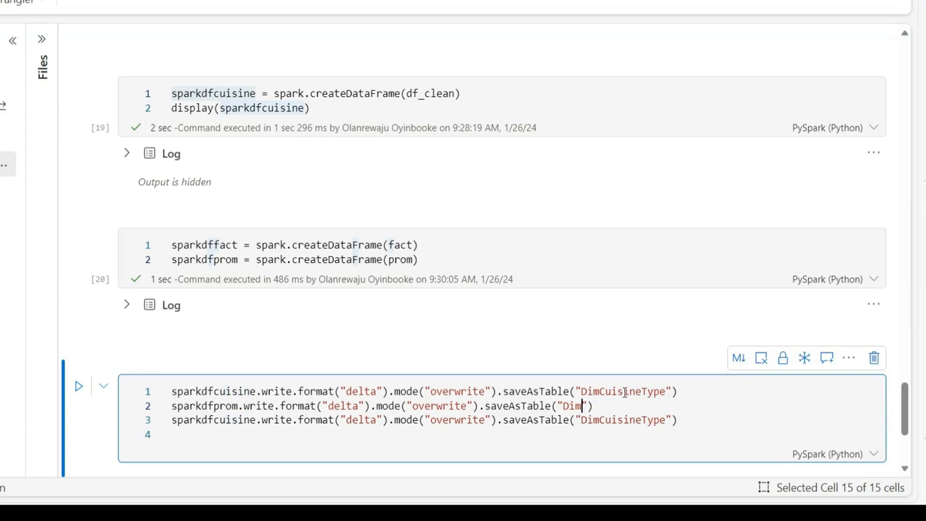
text(Promotions)
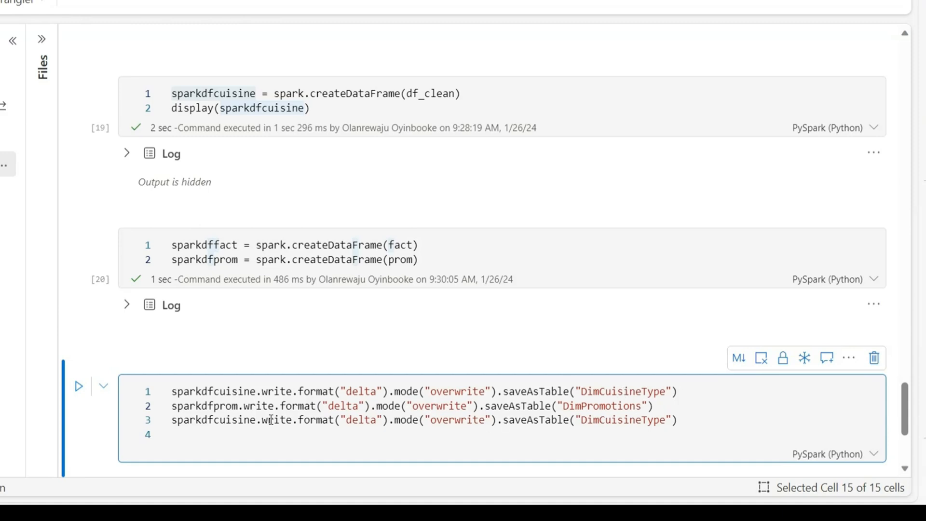
- Edit line 3 to save sparkdffact as FactRestaurant and run the cell
click(255, 420)
key(BackSpace)
key(BackSpace)
key(BackSpace)
key(BackSpace)
key(BackSpace)
key(BackSpace)
key(BackSpace)
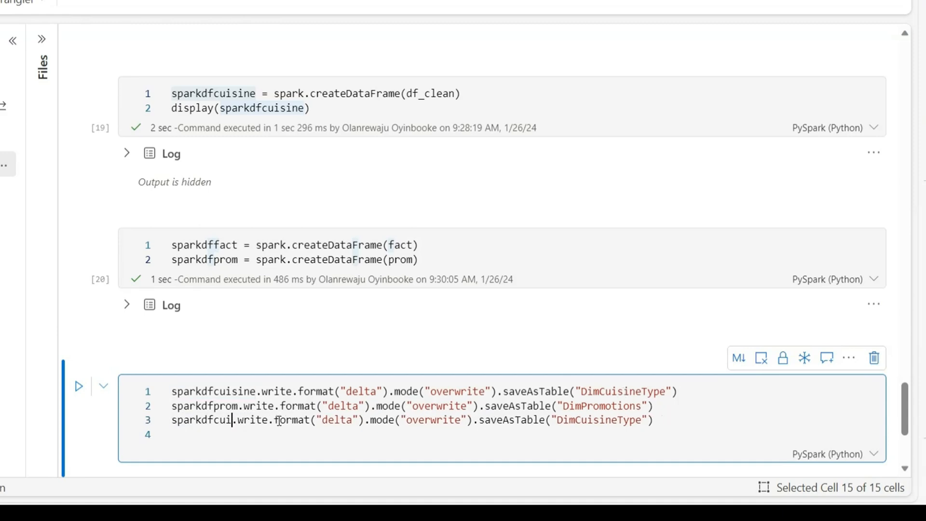
text(fact)
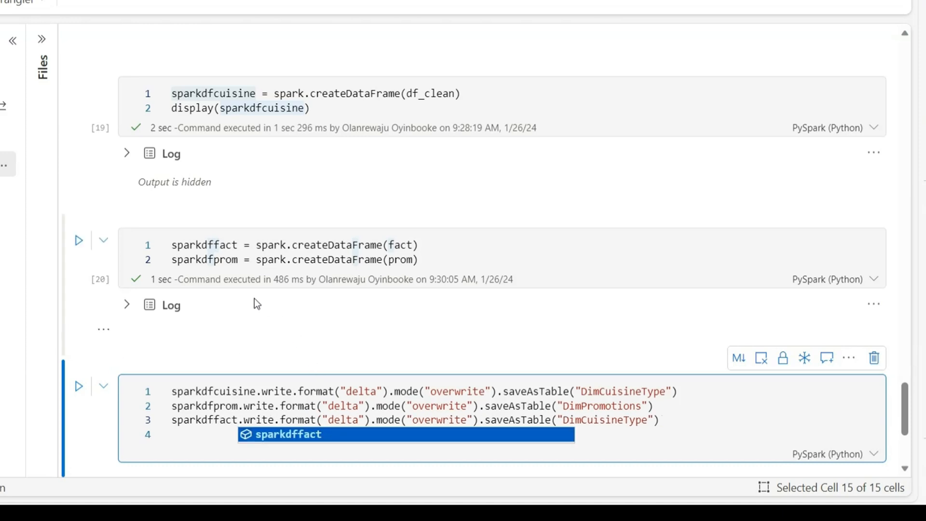
double_click(597, 419)
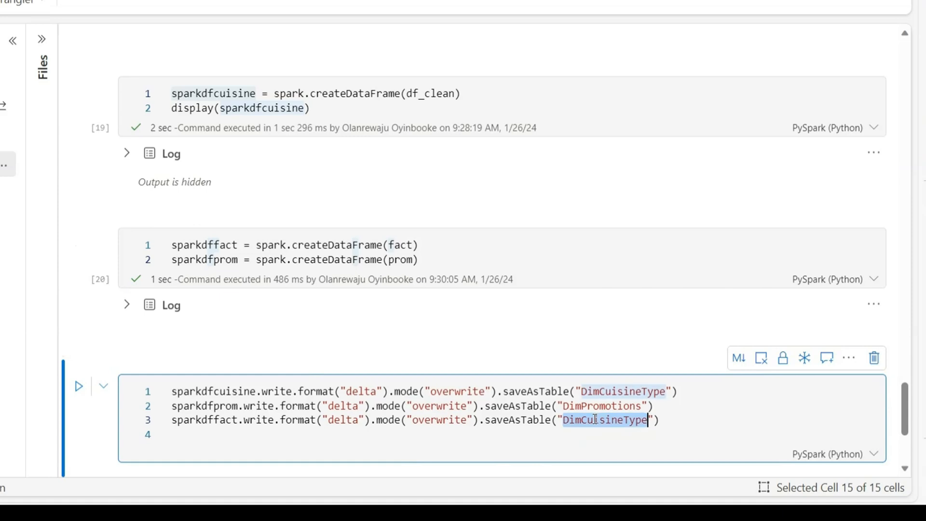
text(Fact)
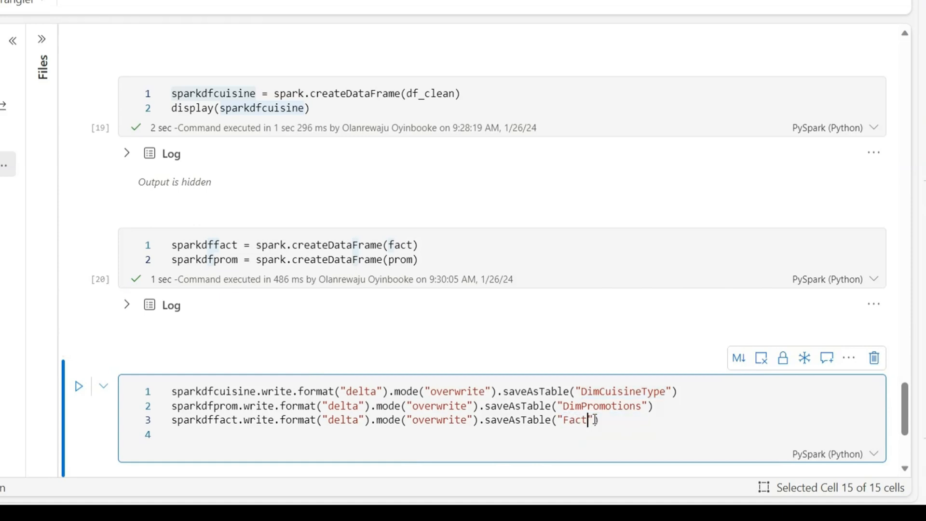
text(Restaurant)
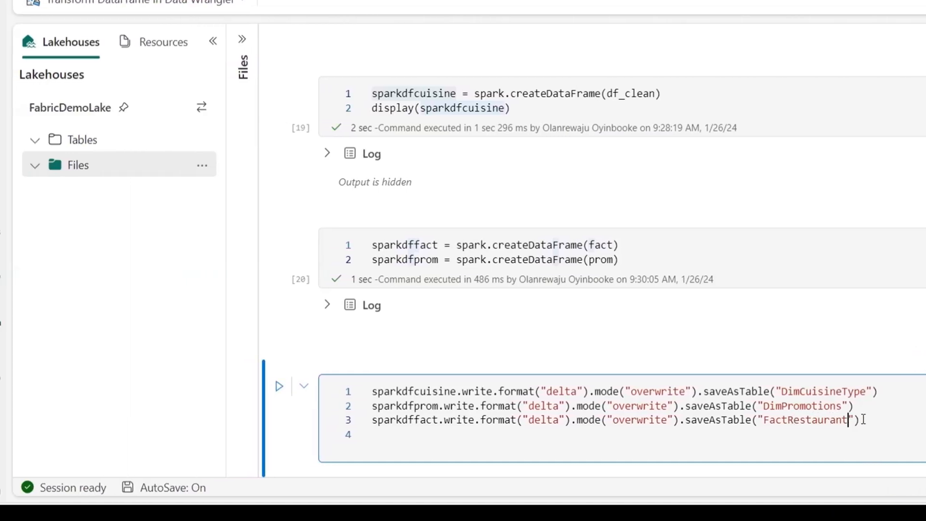
key(shift+Return)
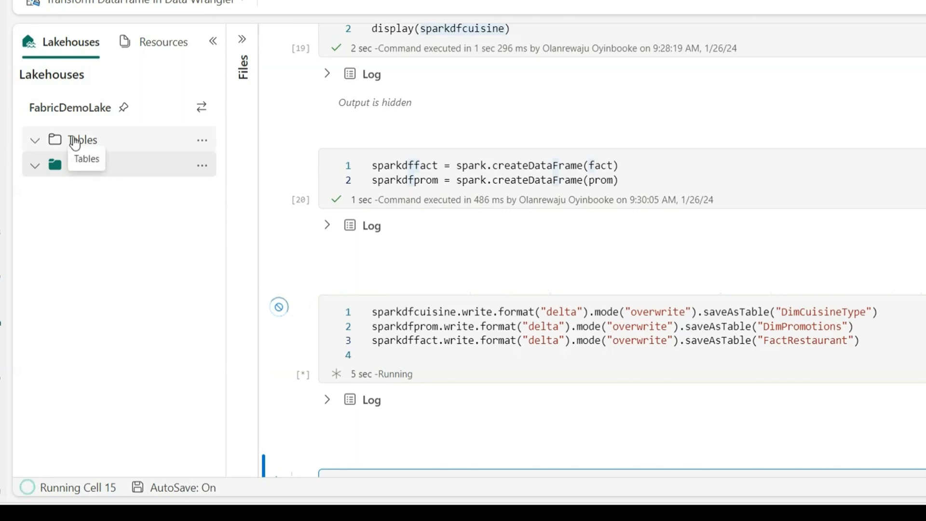
- Expand the lakehouse Tables folder, review the 20 succeeded Spark jobs, then collapse the job list
click(38, 140)
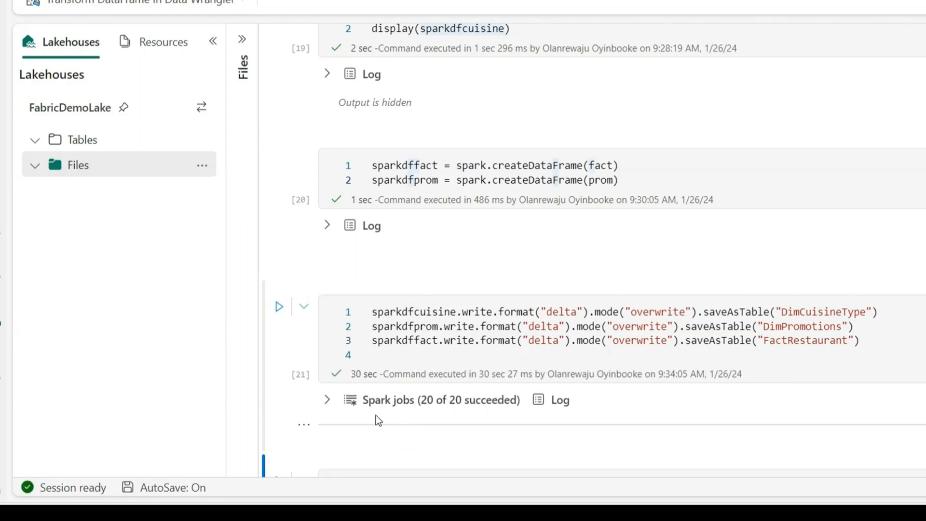
click(327, 400)
scroll(521, 390, down, 8)
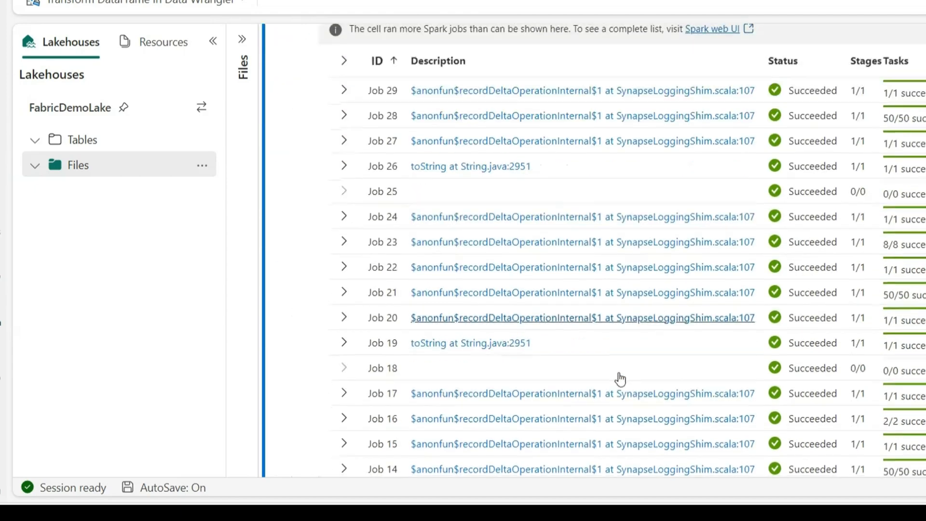
scroll(620, 379, down, 3)
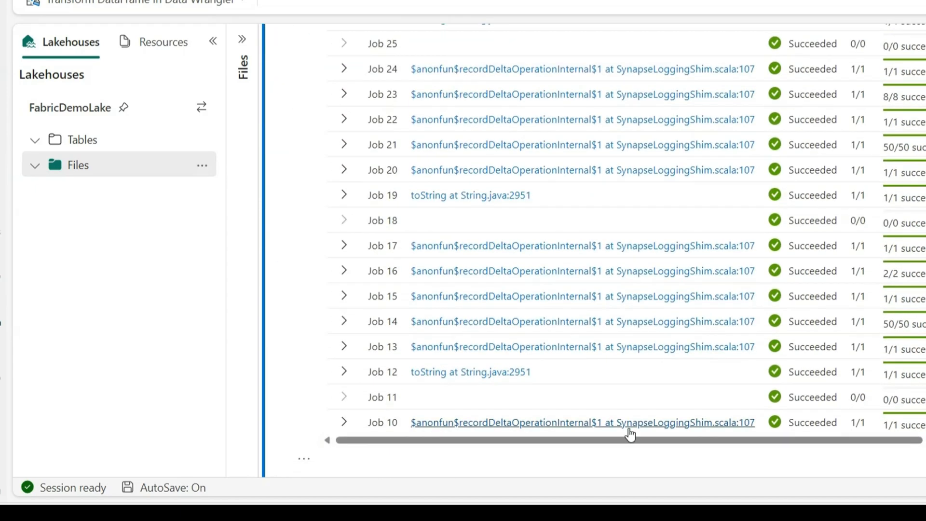
drag(623, 439, 581, 419)
scroll(482, 382, up, 5)
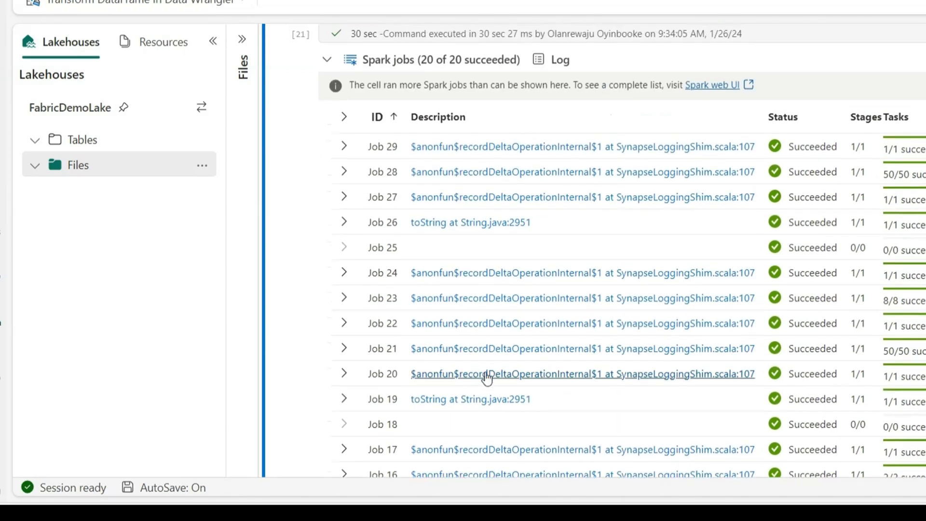
scroll(487, 379, up, 2)
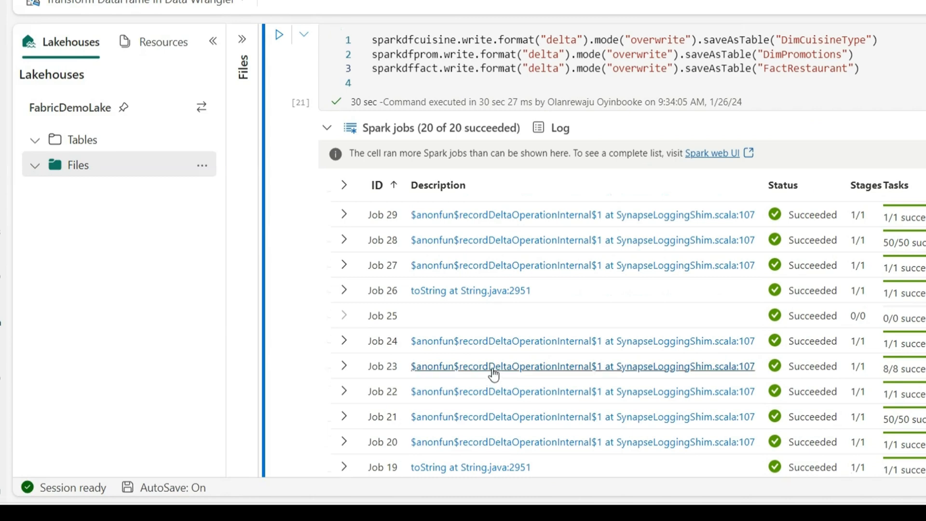
scroll(483, 366, up, 3)
click(333, 271)
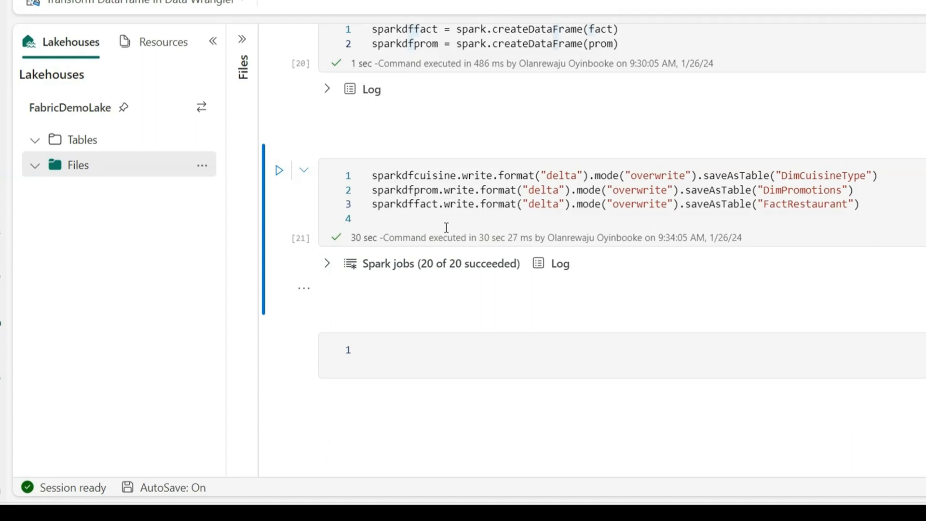
- Refresh the lakehouse Tables so dimcuisinetype, dimpromotions and factrestaurant appear
click(36, 141)
click(202, 140)
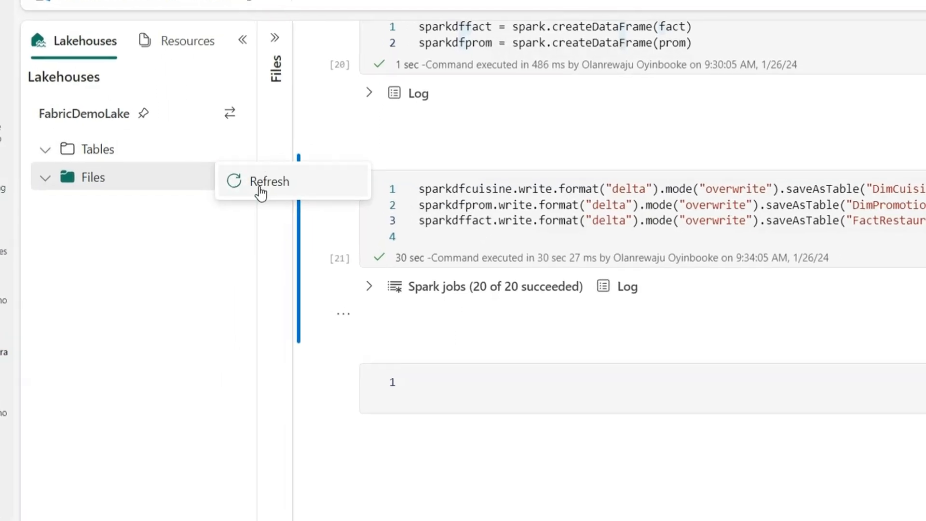
click(230, 172)
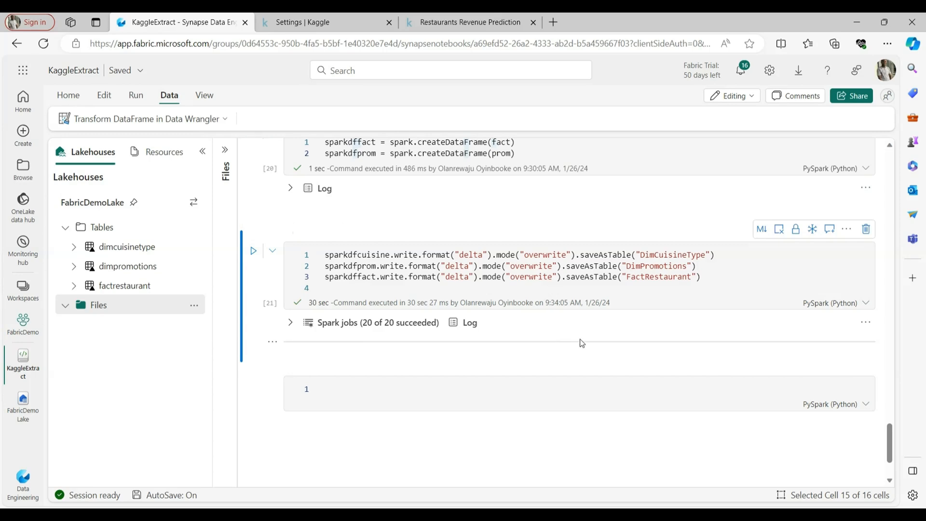
- Scroll down the notebook to the empty code cell below the save cell and start editing it
drag(891, 449, 900, 237)
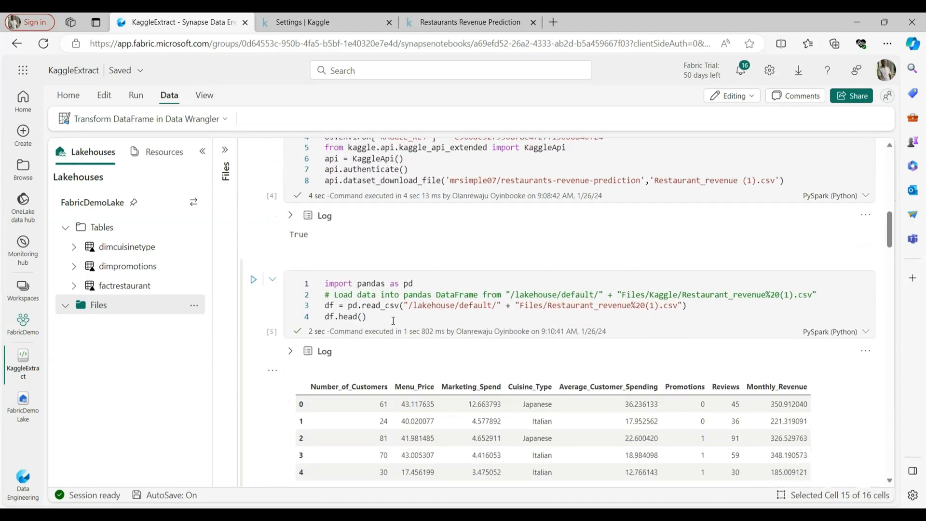
drag(393, 320, 325, 319)
scroll(441, 328, down, 15)
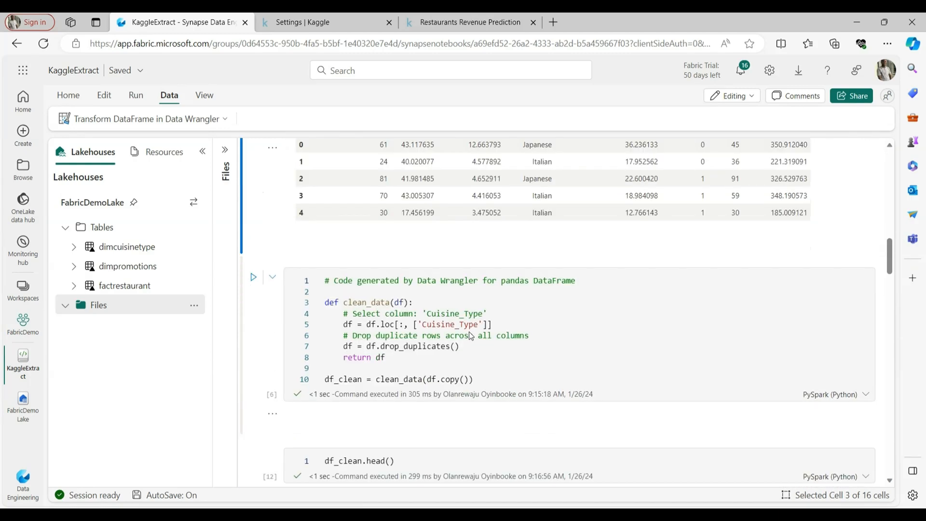
scroll(453, 340, down, 8)
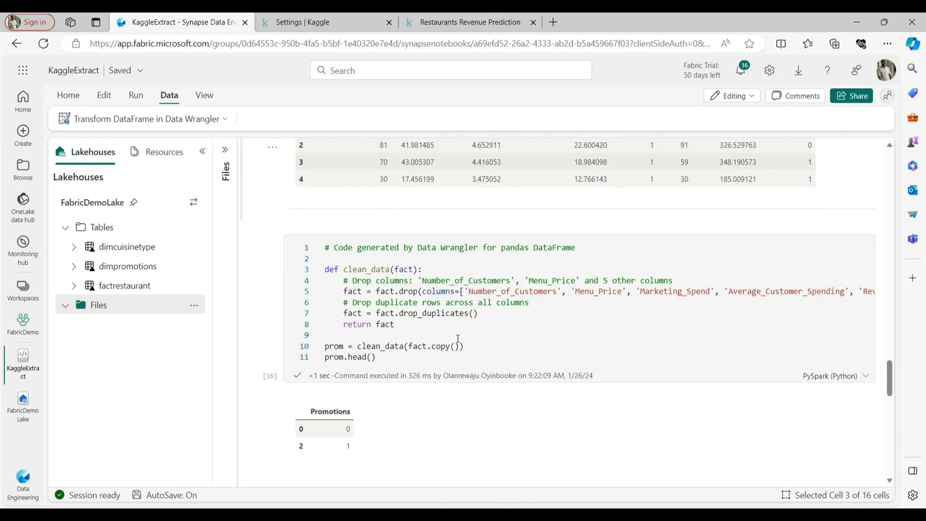
scroll(463, 356, down, 10)
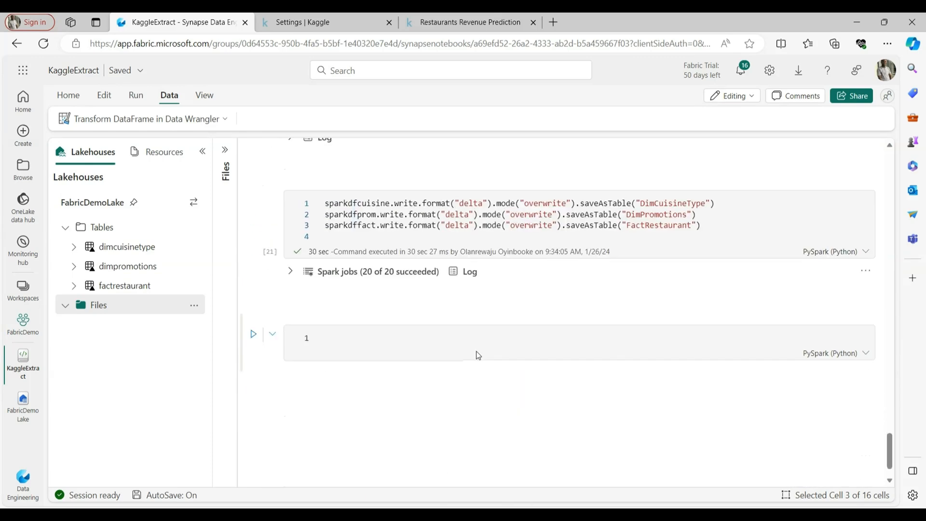
click(468, 352)
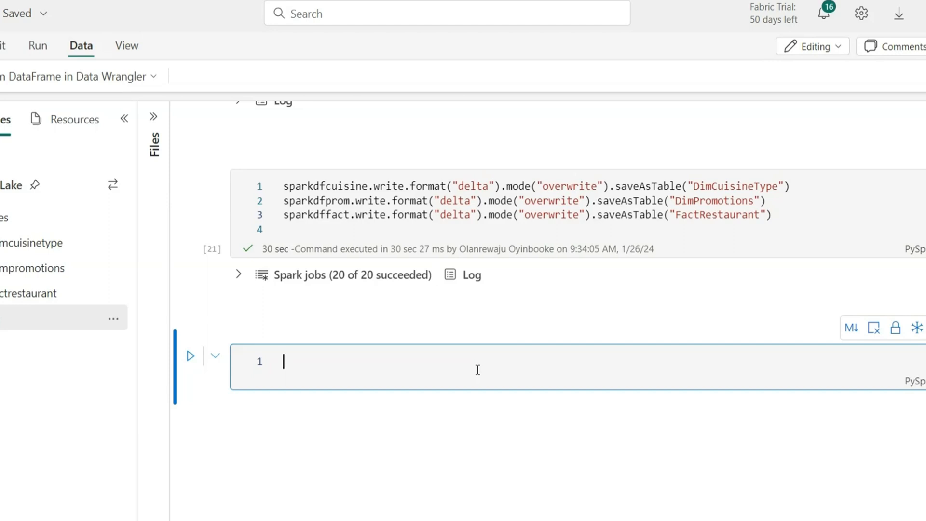
- Enter sparkdf = spark.createDataFrame(df) and display(sparkdf) in the new cell and run it
text(parkdf)
key(Home)
text(s)
key(End)
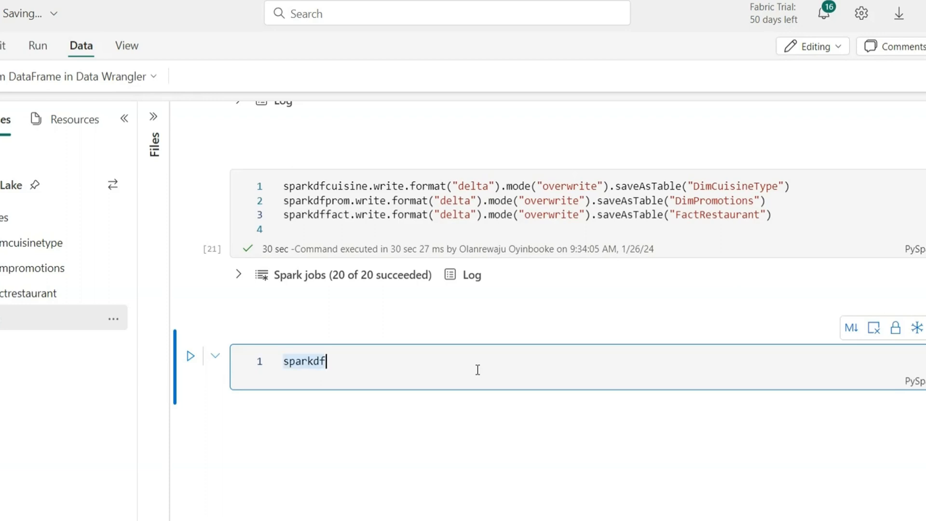
text(= )
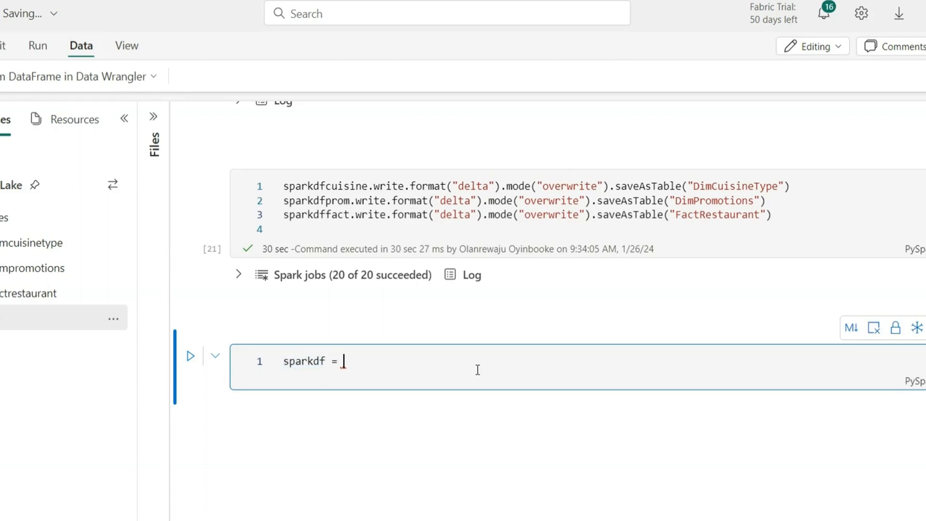
text(spark.crea)
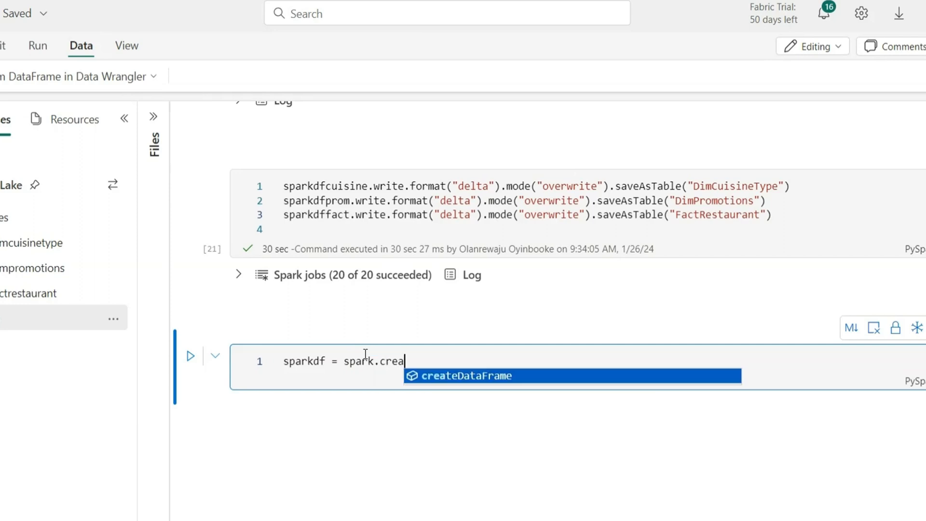
key(Tab)
text((df)
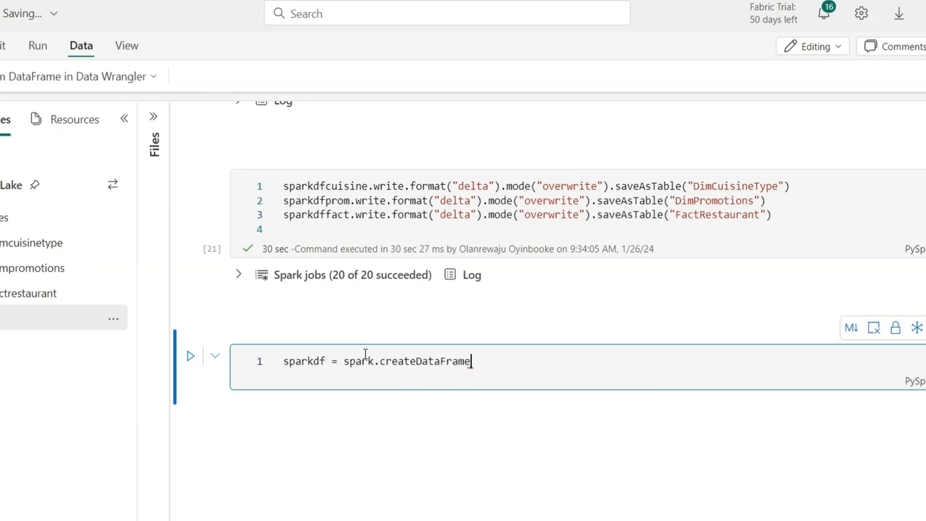
text())
key(Return)
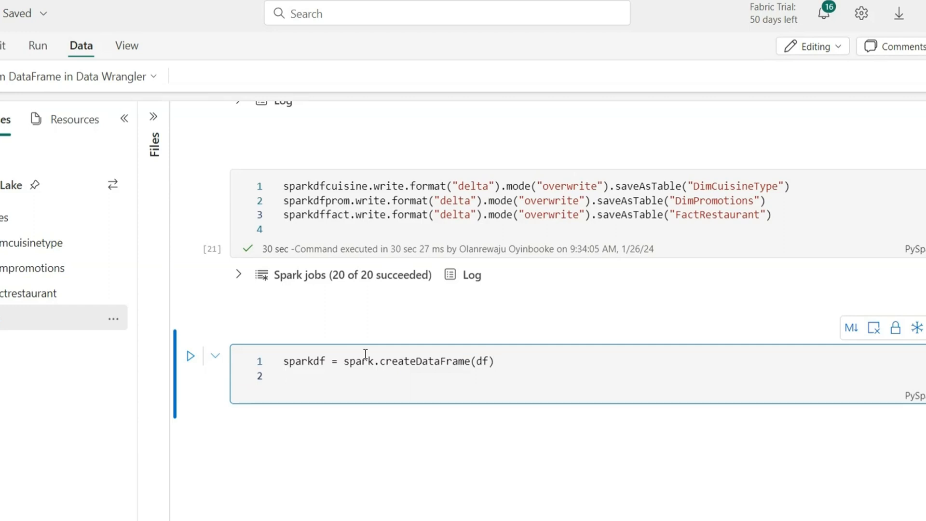
text(display)
text(()
text(spark)
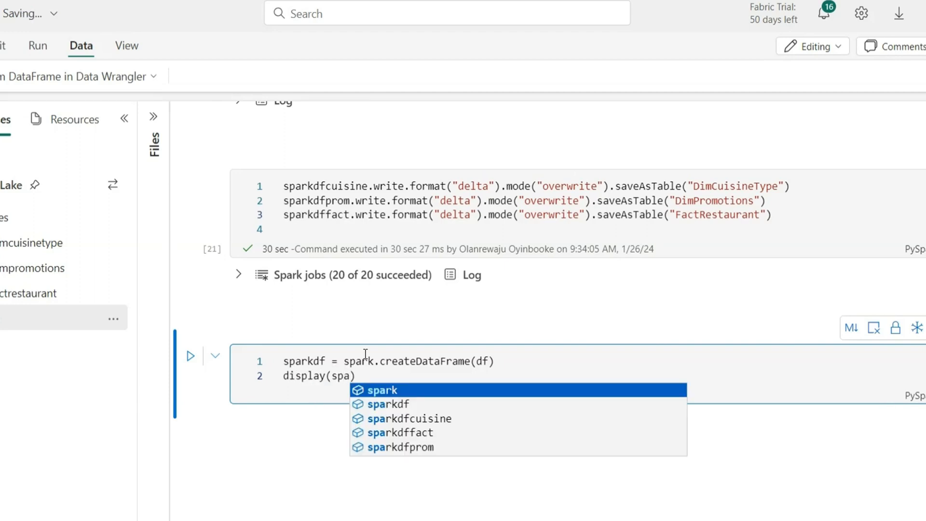
text(df)
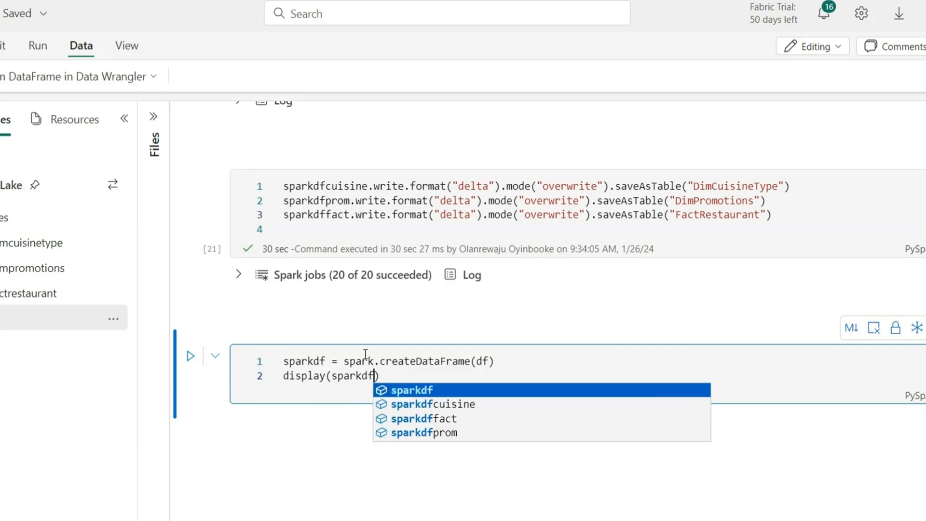
key(shift+Return)
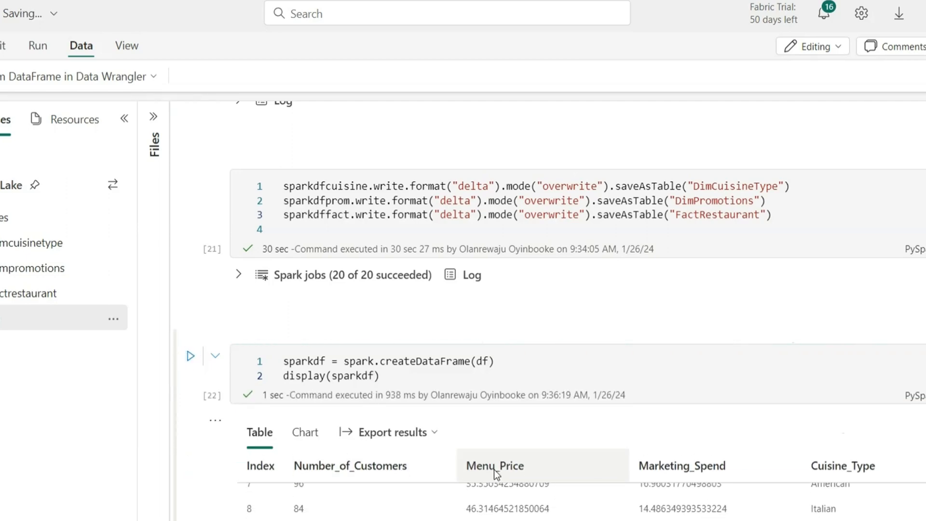
scroll(717, 378, down, 5)
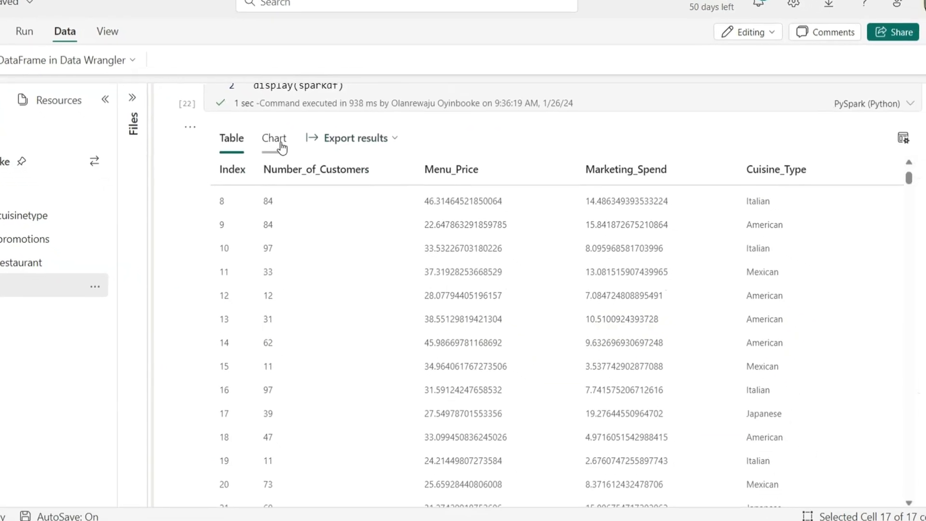
- Switch the sparkdf output to a bar chart keyed on Promotions instead of Cuisine_Type
click(276, 139)
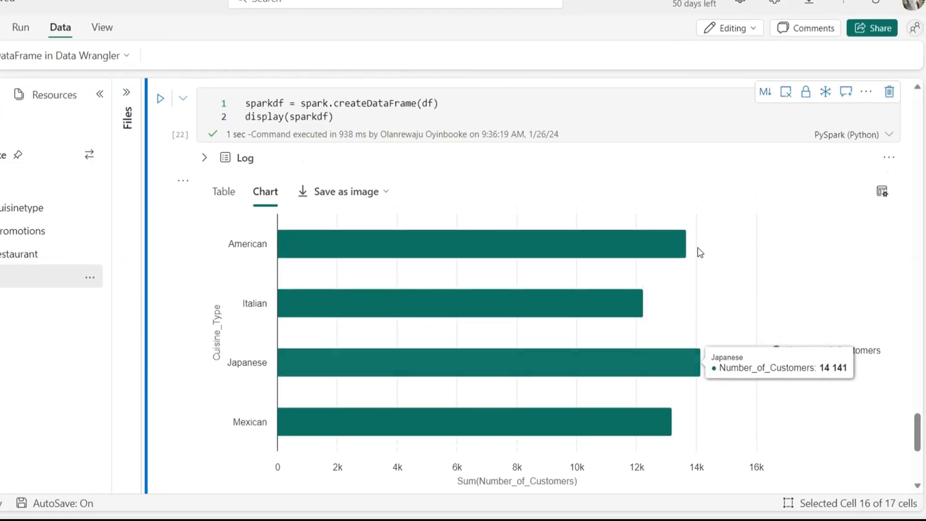
click(882, 192)
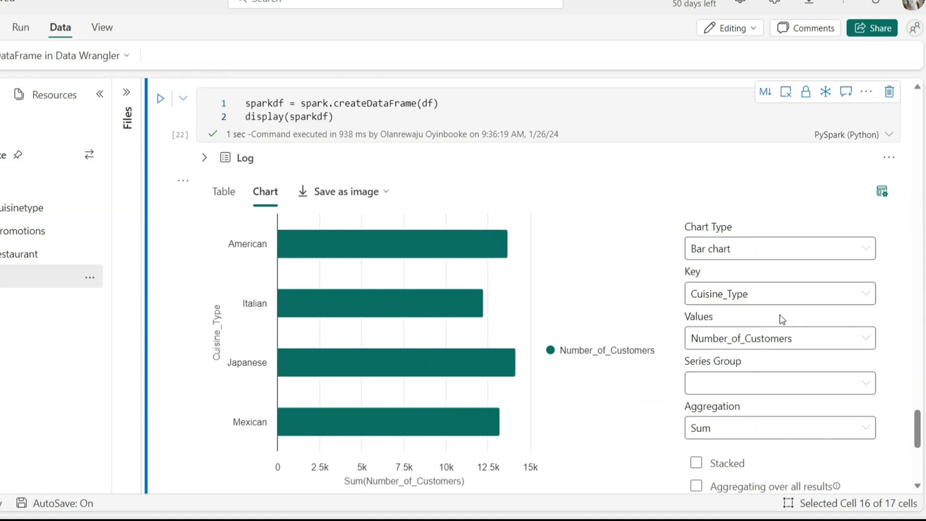
click(821, 298)
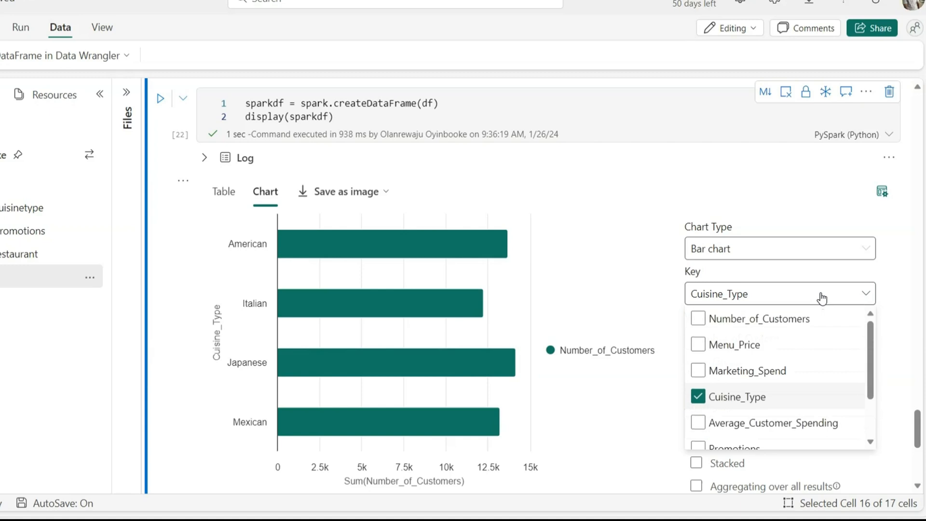
click(822, 298)
click(822, 298)
scroll(743, 409, down, 1)
click(700, 429)
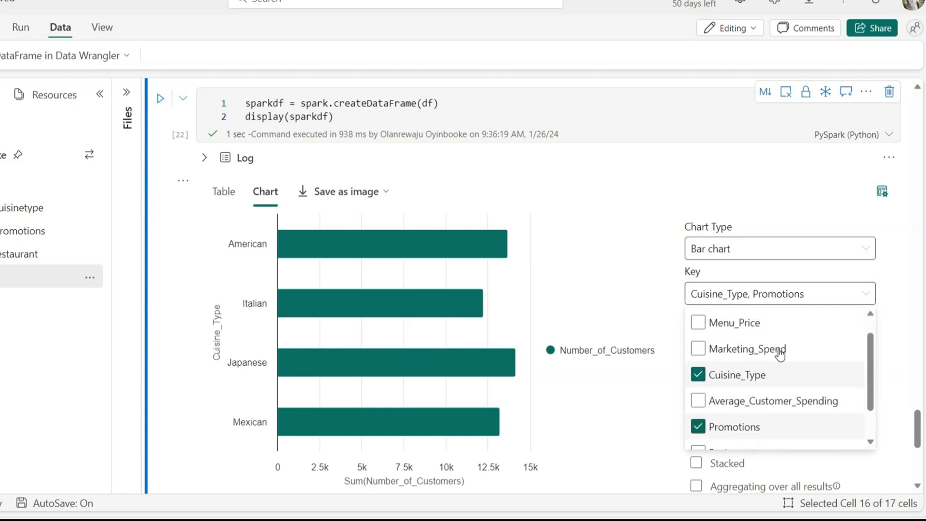
click(705, 382)
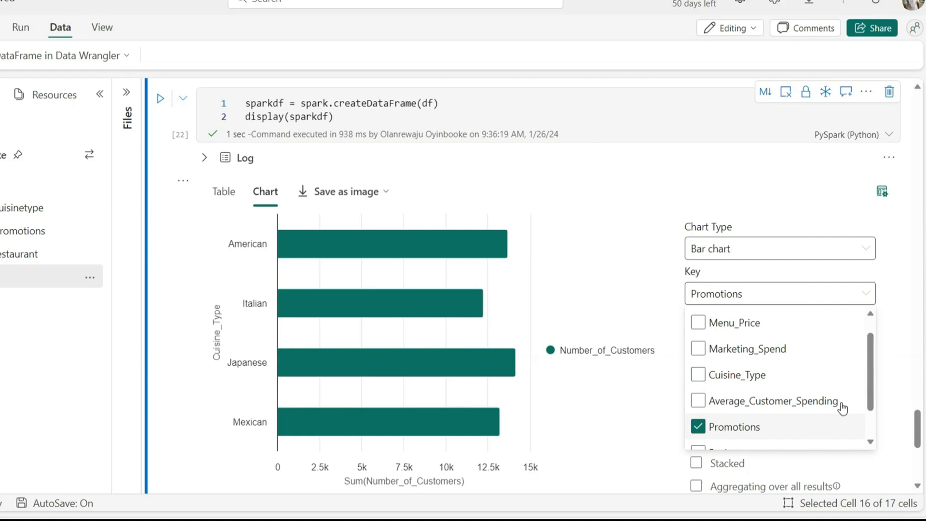
click(895, 352)
scroll(889, 372, down, 3)
click(732, 333)
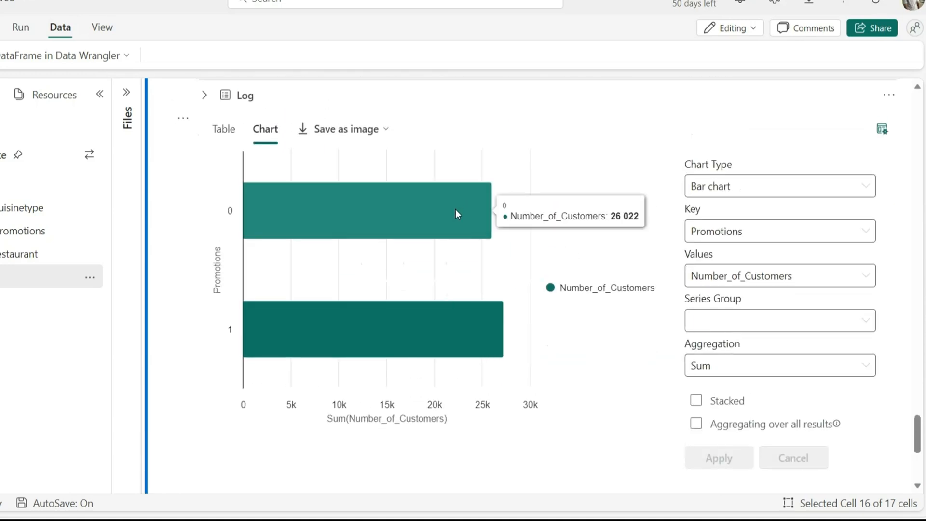
- Keep Sum as the aggregation of Number_of_Customers in the chart
mouse_move(471, 317)
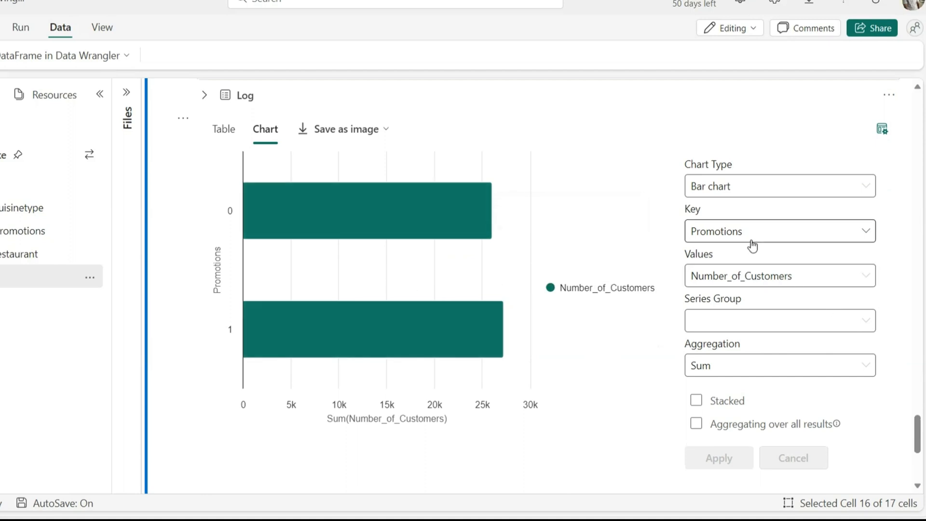
click(790, 374)
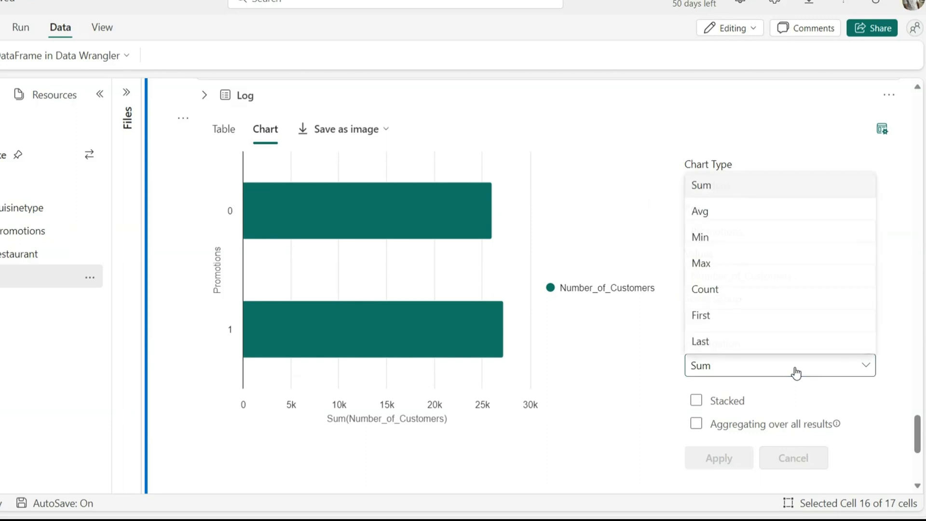
click(795, 371)
scroll(796, 336, up, 1)
scroll(791, 337, up, 4)
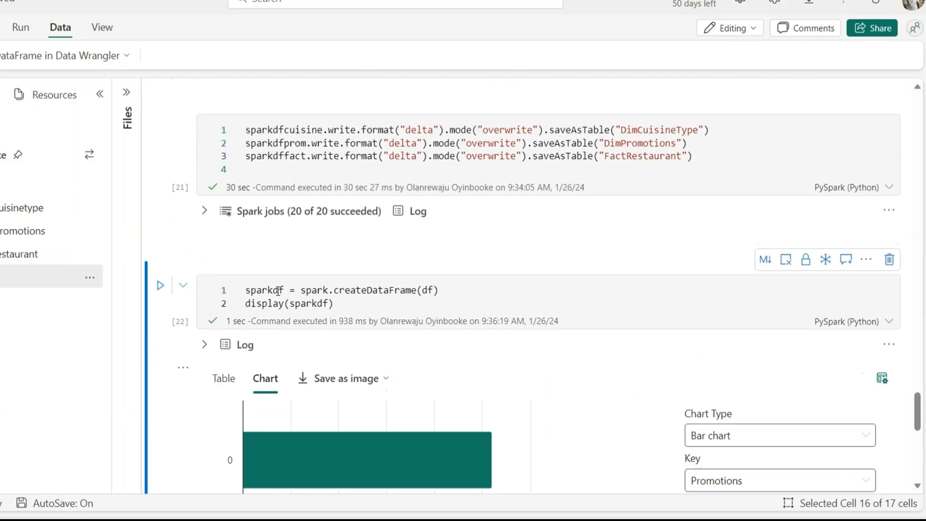
drag(284, 290, 245, 303)
- Write and run sparkdf.write.format("delta").mode("overwrite").saveAsTable("sales_raw") in the empty cell
scroll(306, 284, down, 2)
scroll(305, 283, down, 5)
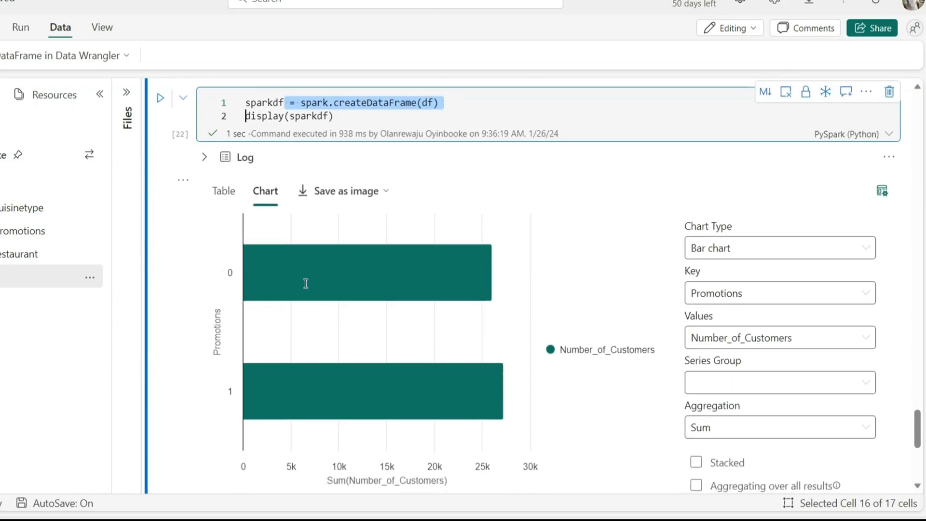
click(326, 413)
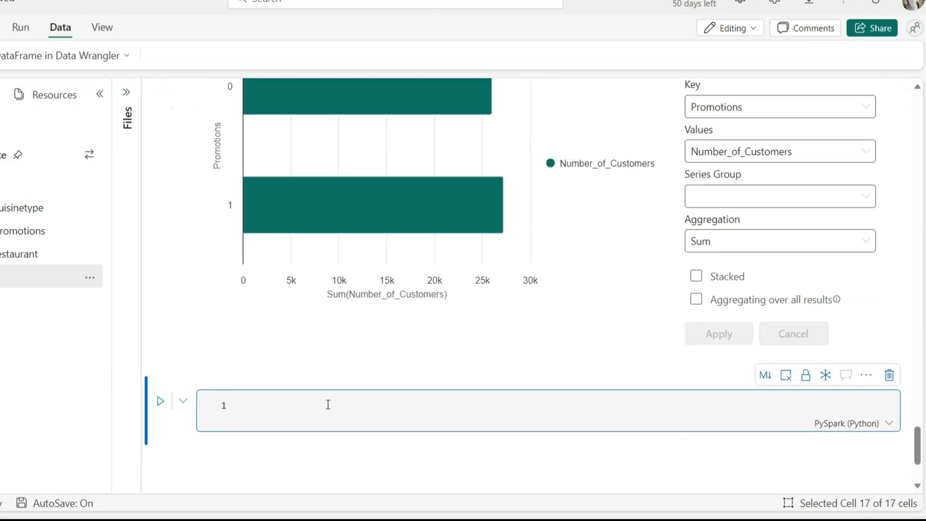
text(spark)
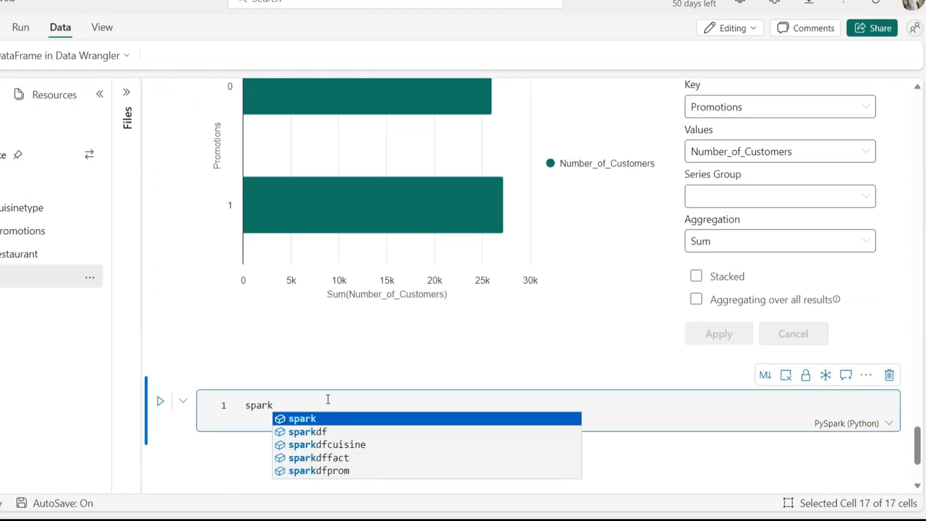
text(df)
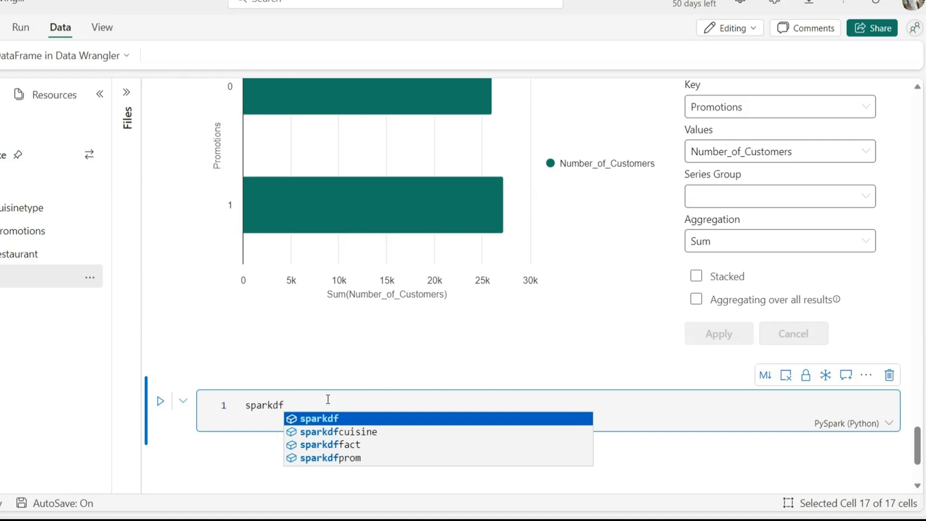
text(.)
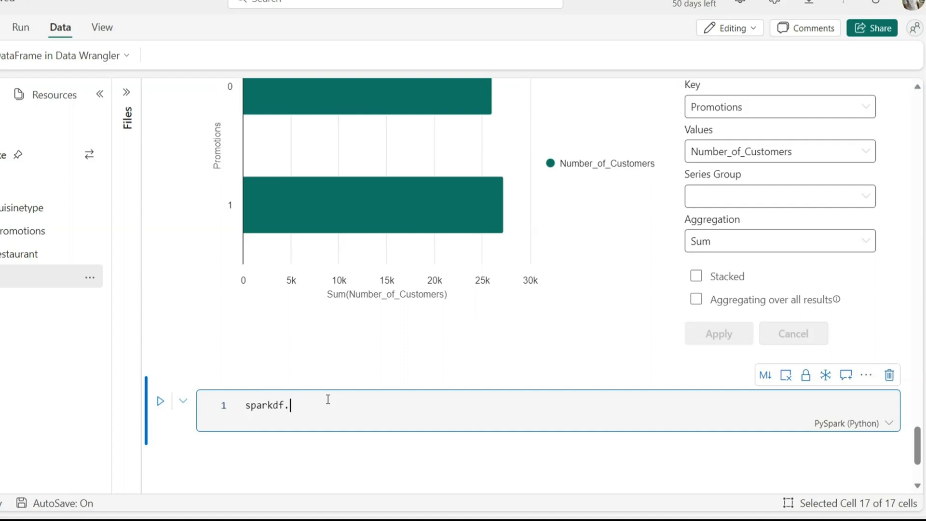
text(write)
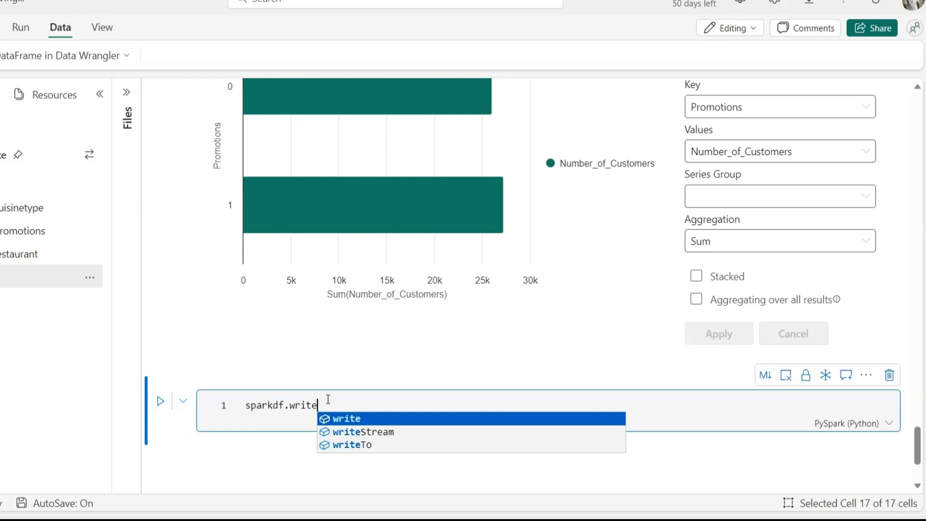
text(.)
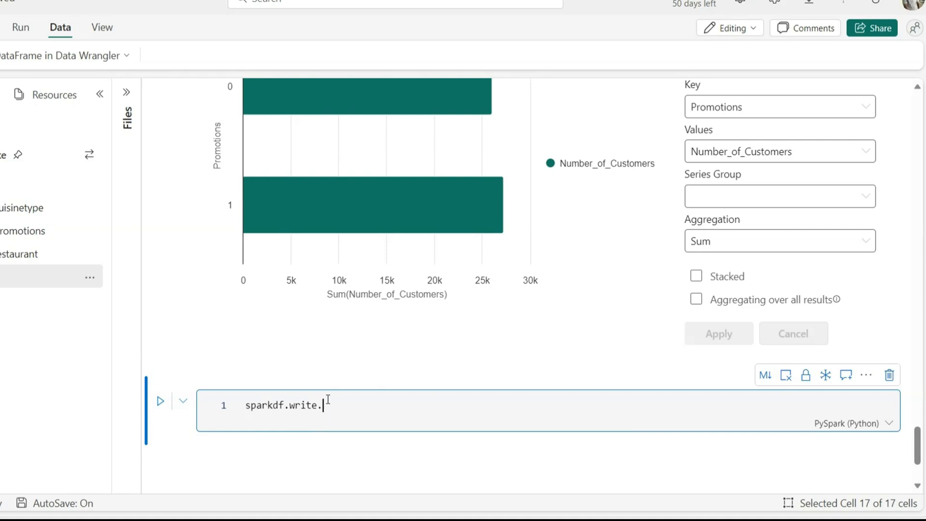
text(forma)
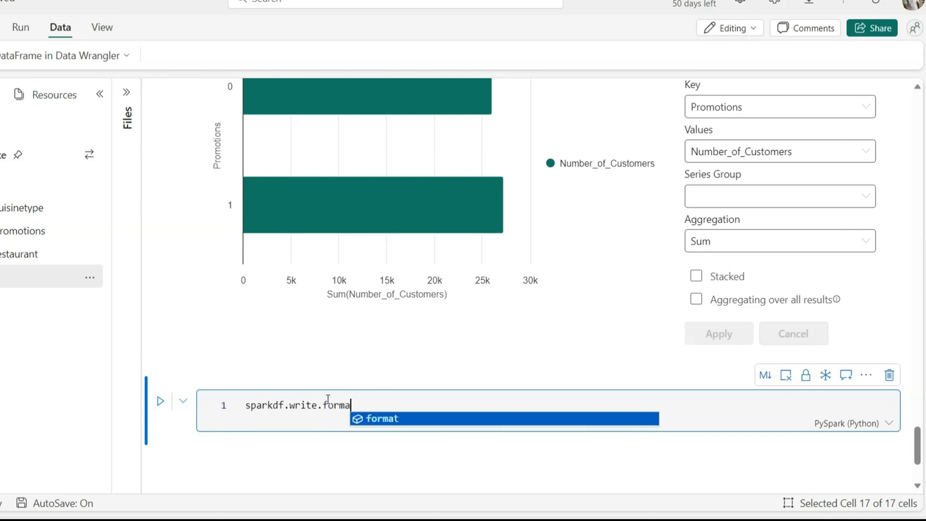
text(t("delta)
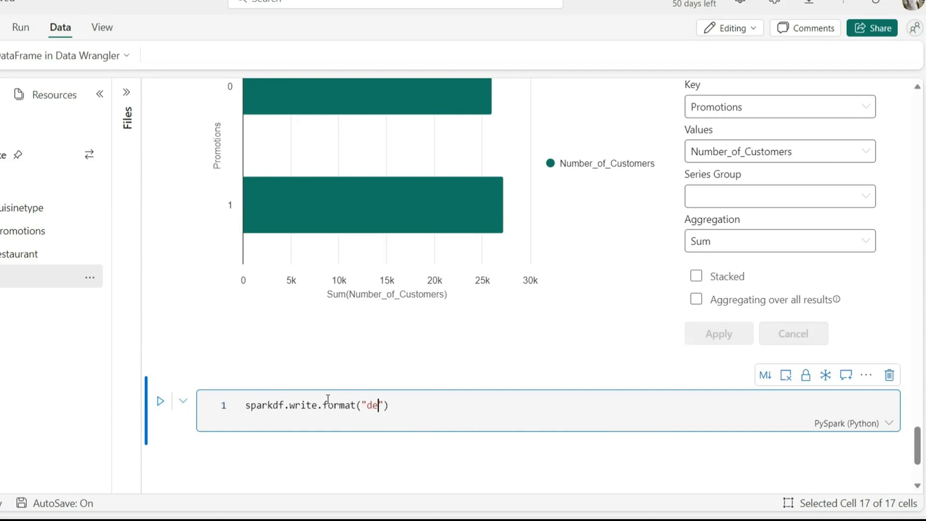
text(")
text().mode)
text((")
text(overwri)
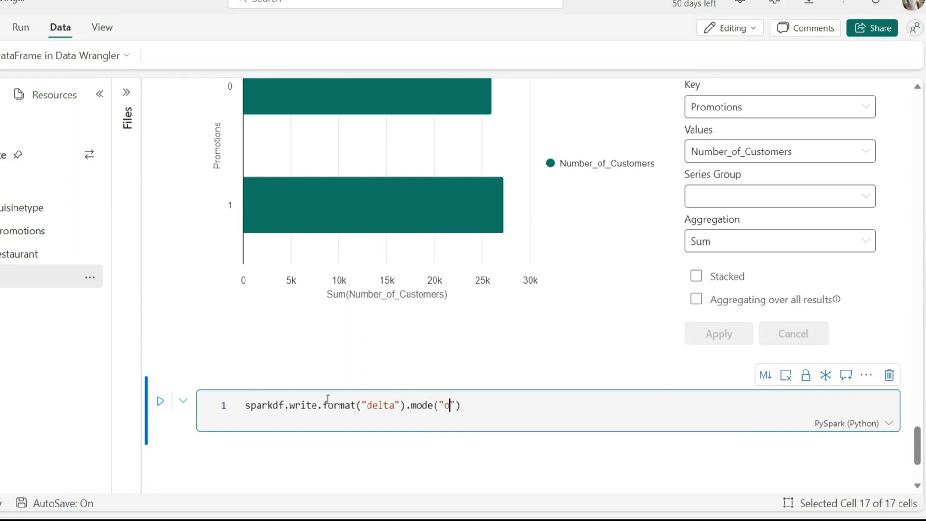
text(te)
text(.save)
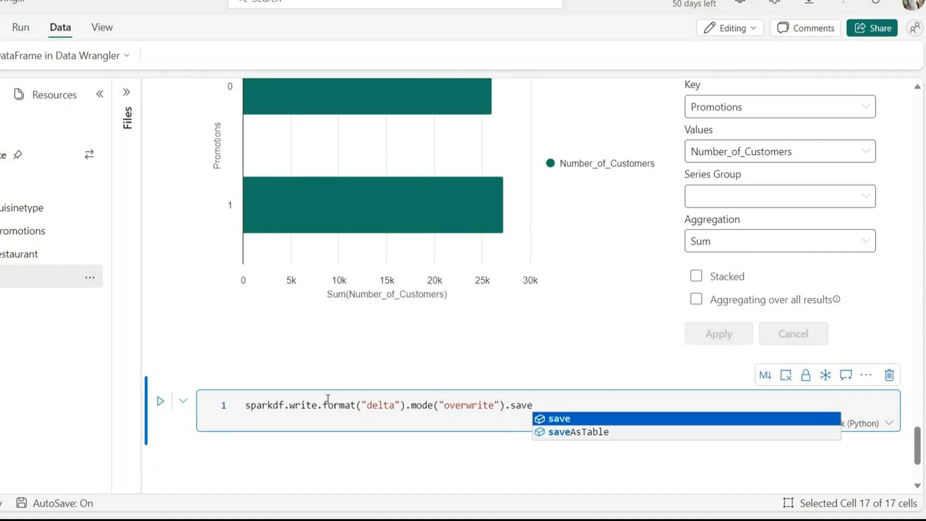
key(Down)
key(Return)
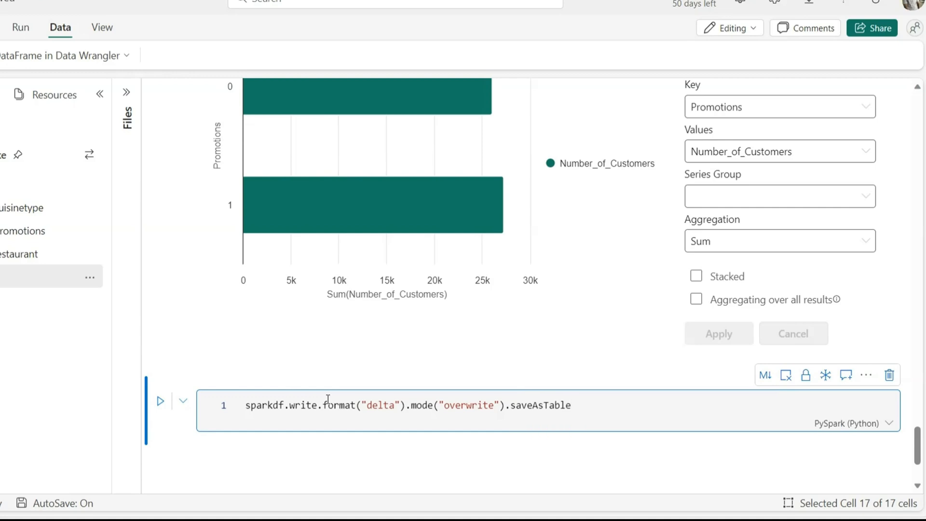
text(("salesraw)
key(Left)
key(Left)
key(Left)
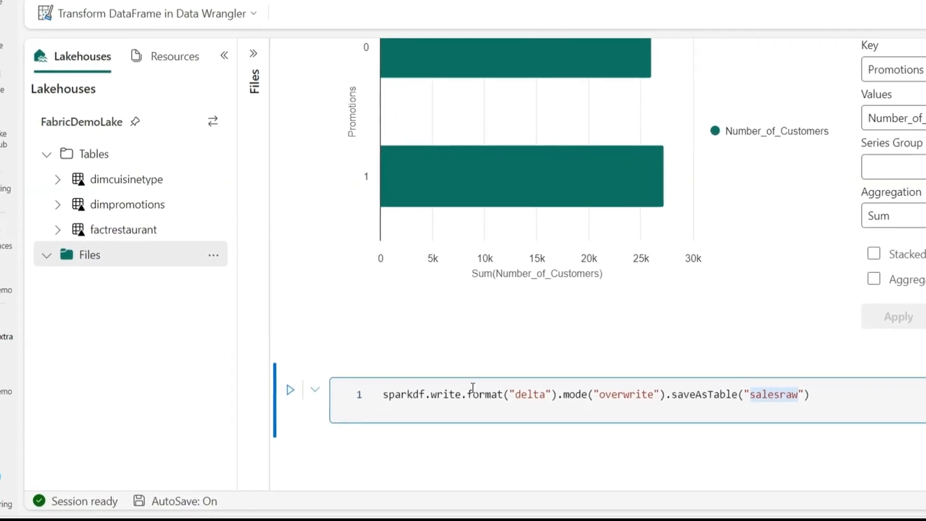
text(_)
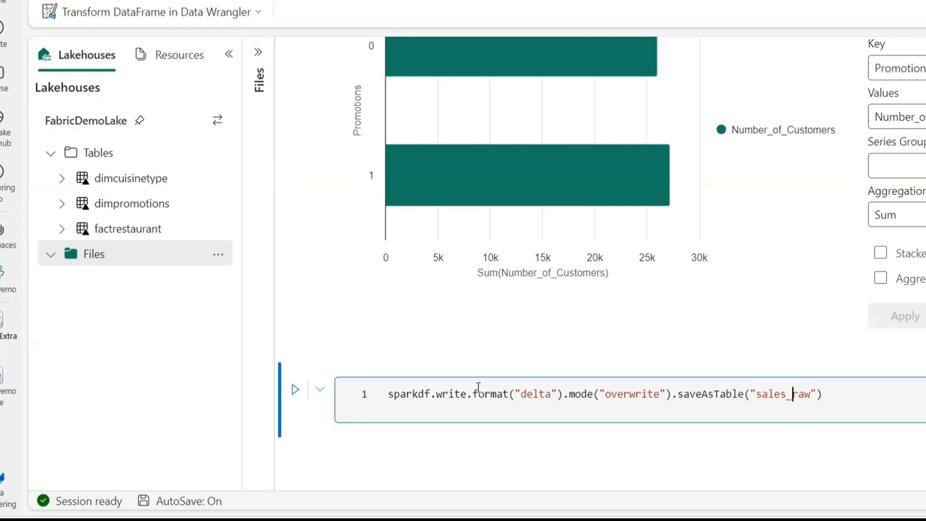
key(shift+Return)
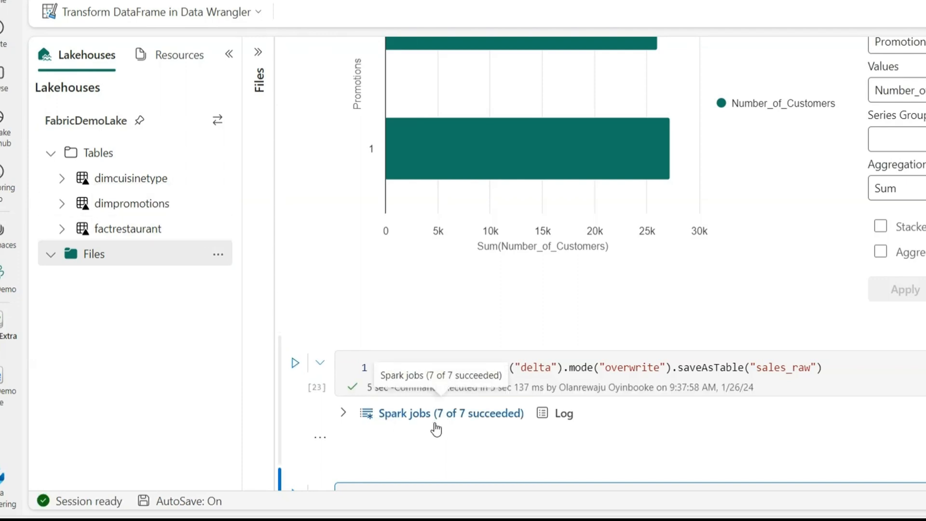
- Refresh the Tables list so sales_raw shows, then open the FabricDemoLake lakehouse page
scroll(436, 428, down, 3)
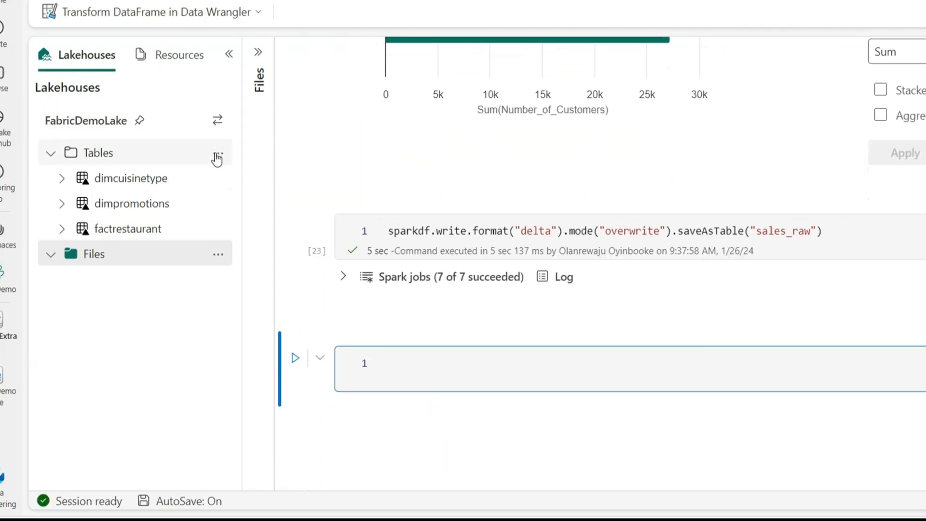
click(217, 153)
click(239, 183)
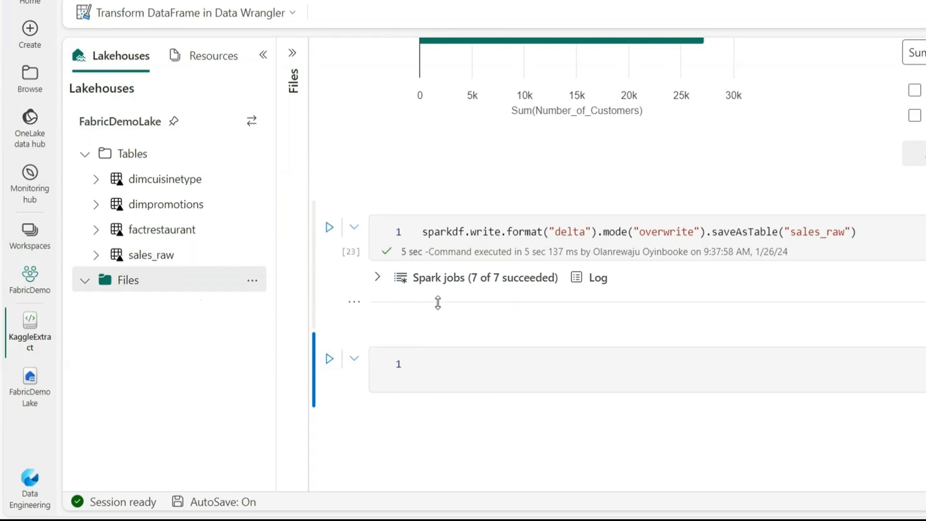
click(28, 386)
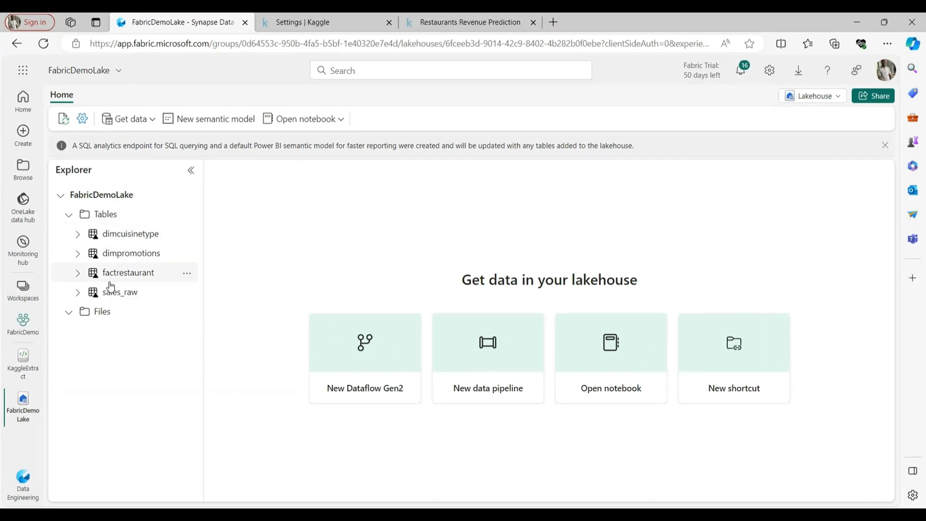
- Refresh the Files folder to show the revenue CSV, then switch to the SQL analytics endpoint
click(87, 315)
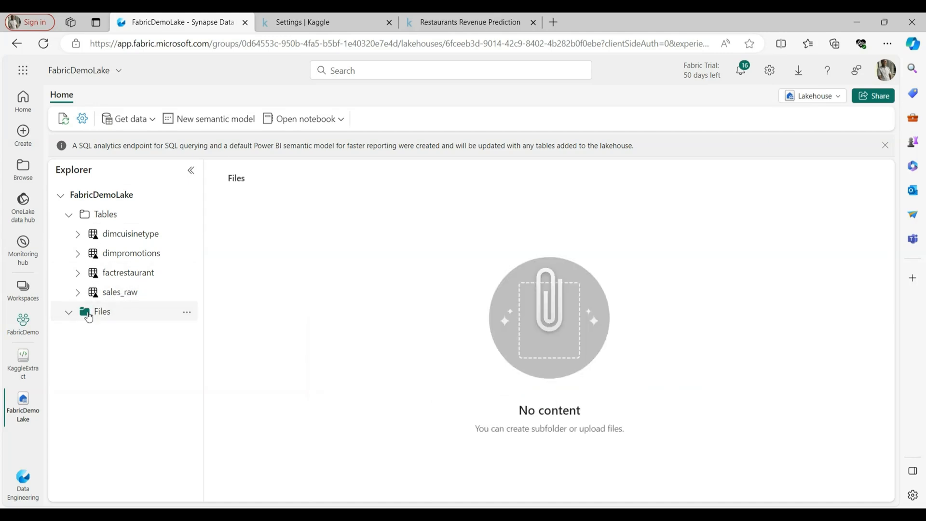
click(186, 312)
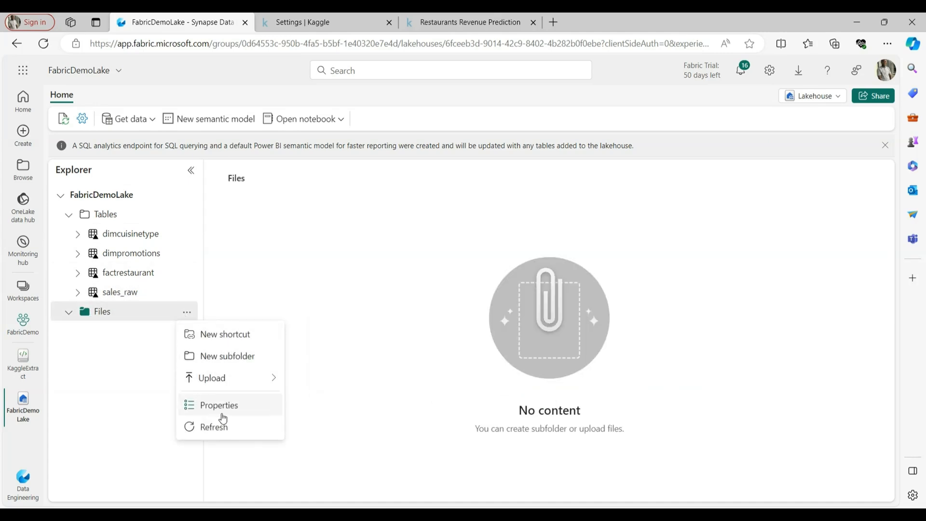
click(217, 428)
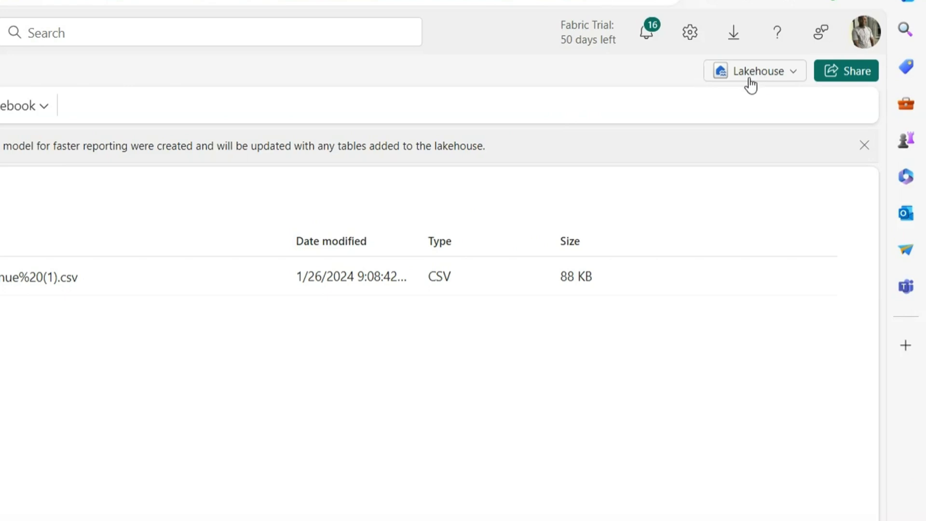
click(767, 77)
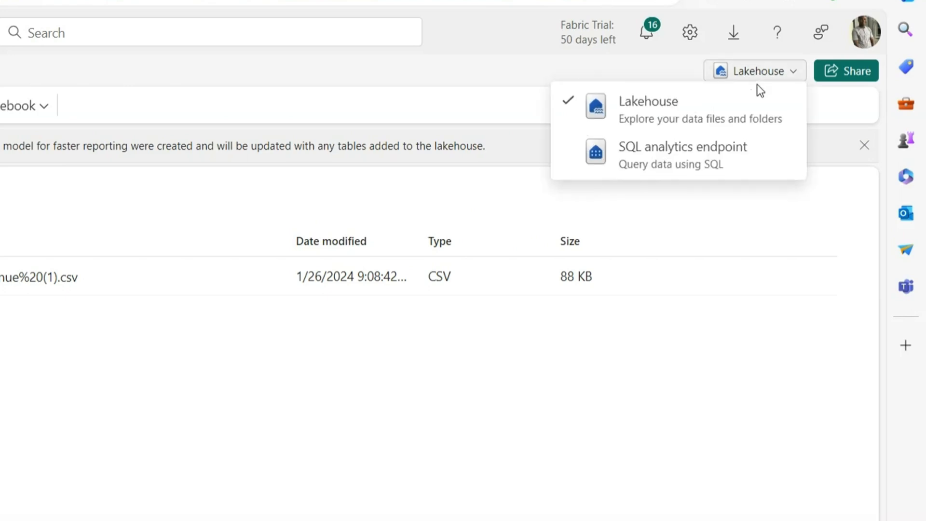
click(686, 169)
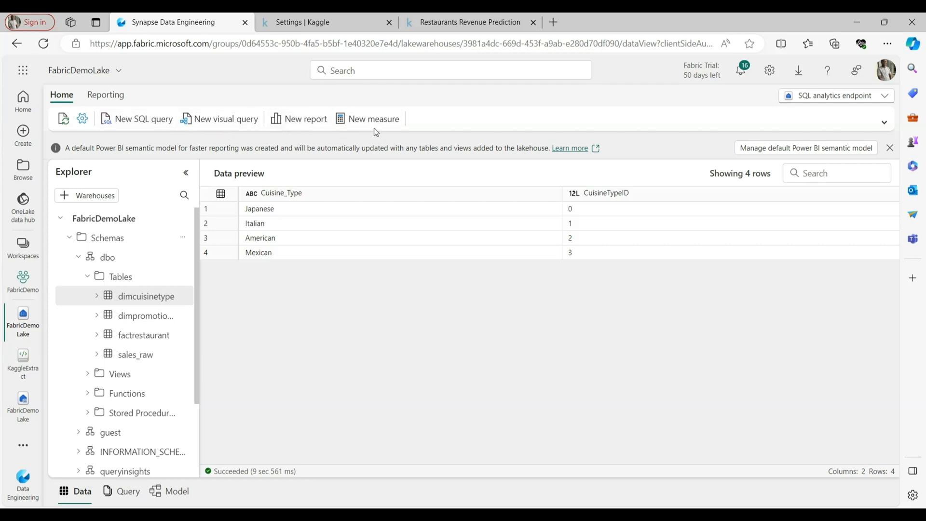
- Look through the Query and Model views, return to Data, and start a new visual query
scroll(126, 301, down, 1)
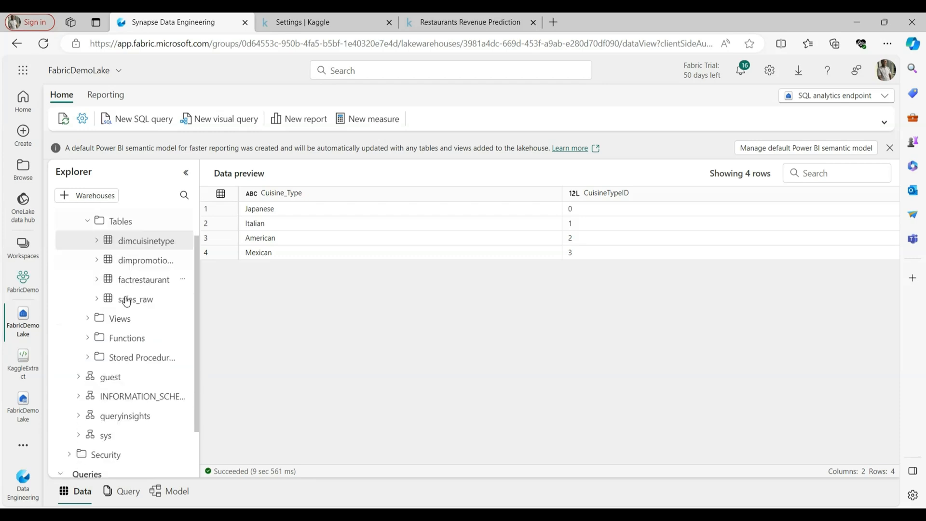
scroll(126, 301, down, 1)
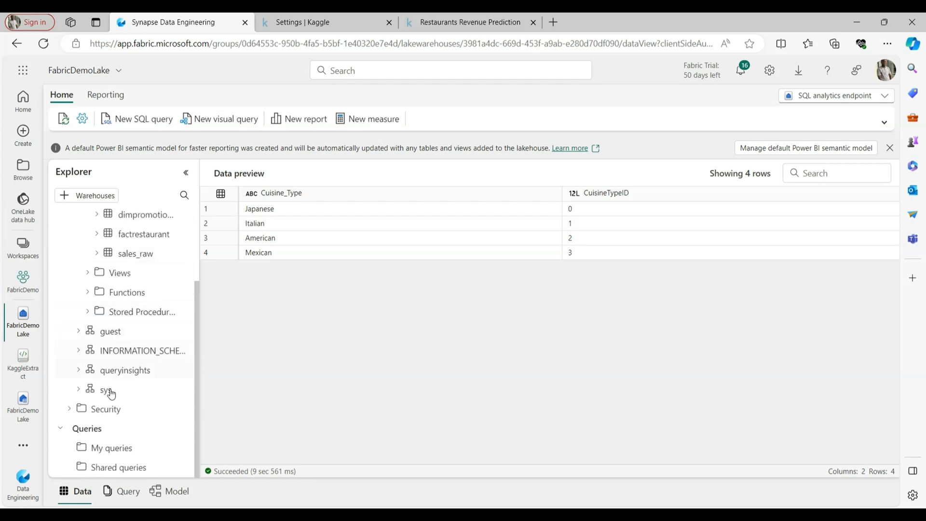
click(127, 493)
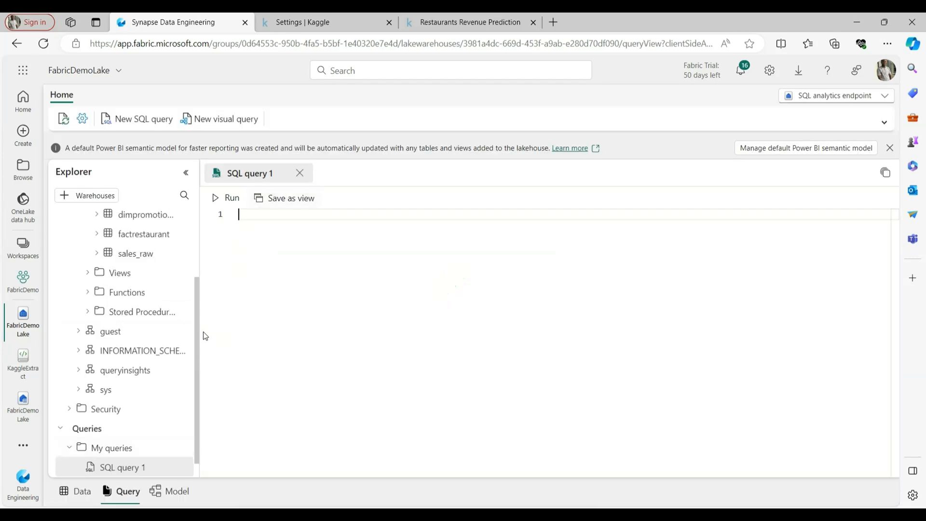
click(164, 490)
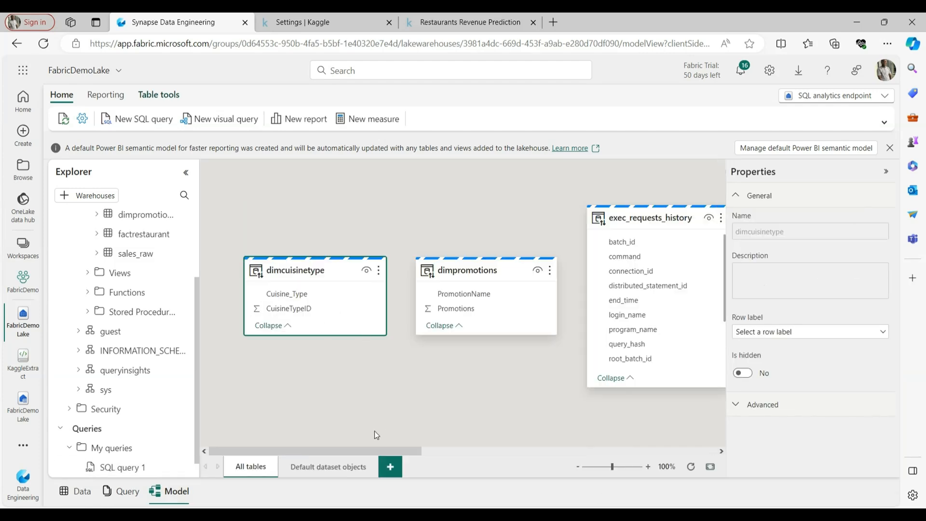
drag(378, 450, 360, 433)
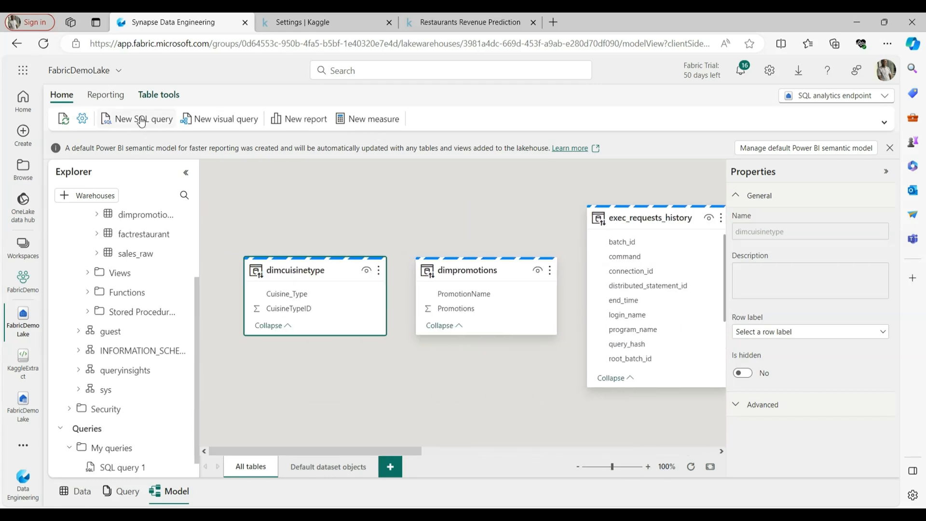
click(79, 492)
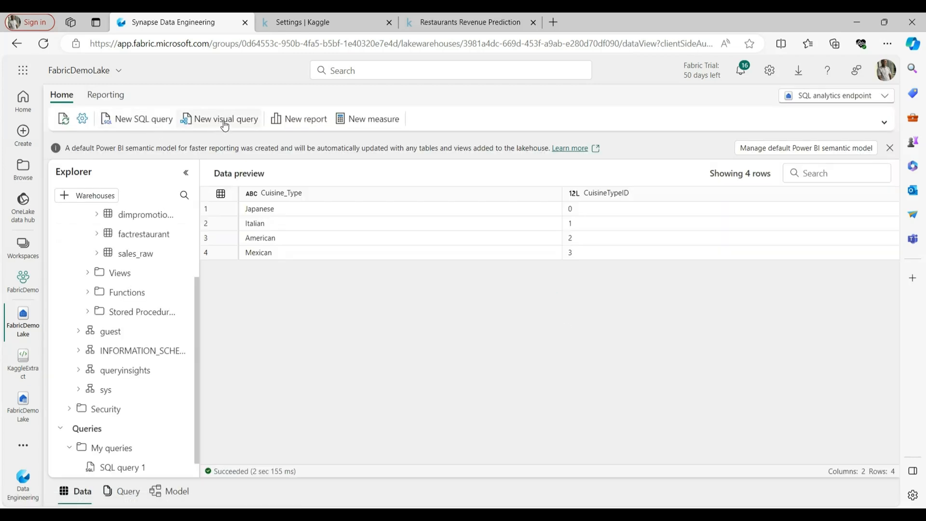
click(218, 120)
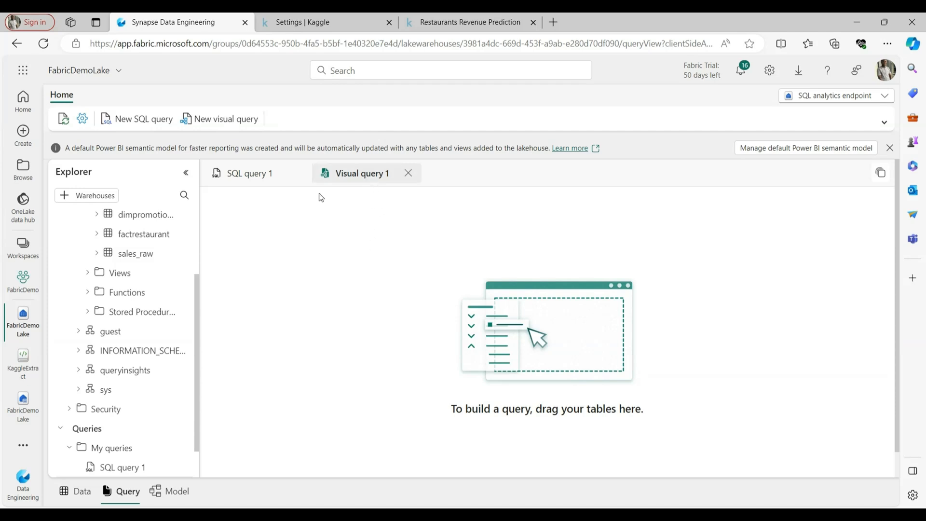
- Close the blank SQL query 1, place sales_raw on the visual query canvas, and bring up Transform
click(299, 173)
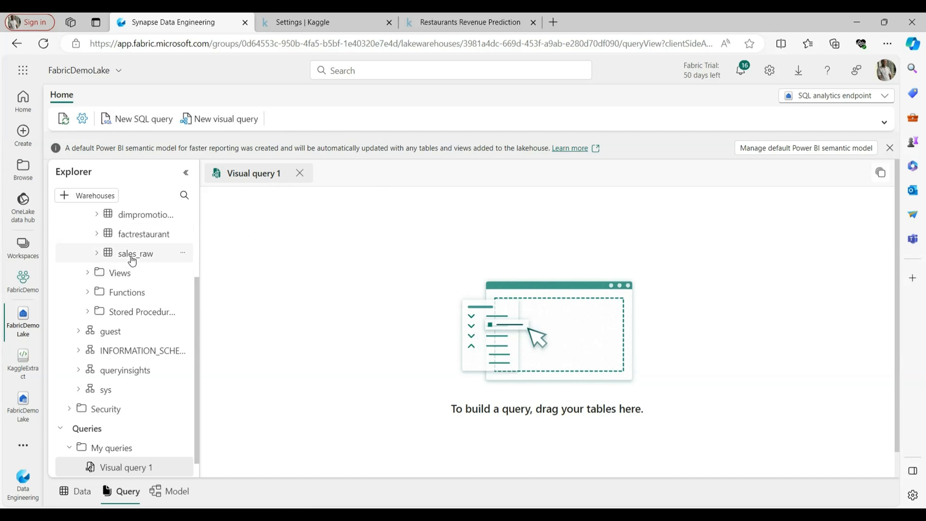
drag(132, 260, 435, 276)
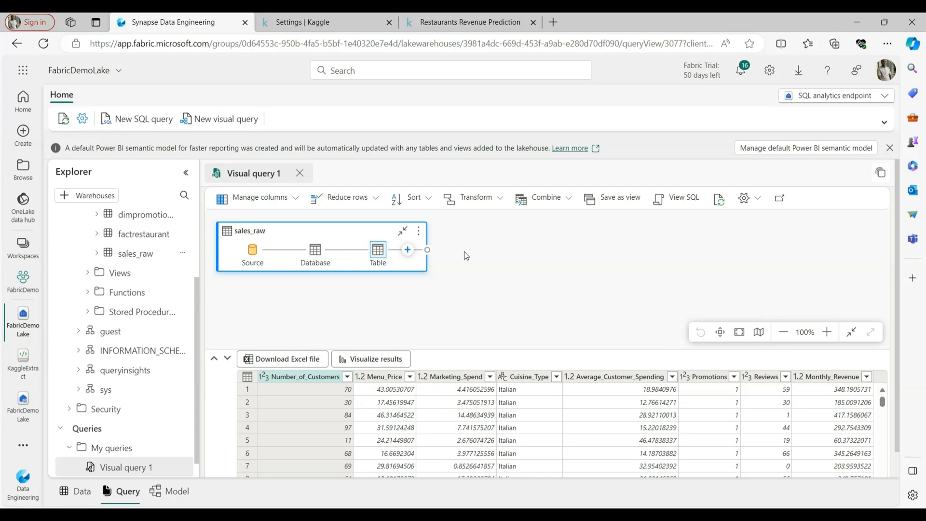
click(491, 203)
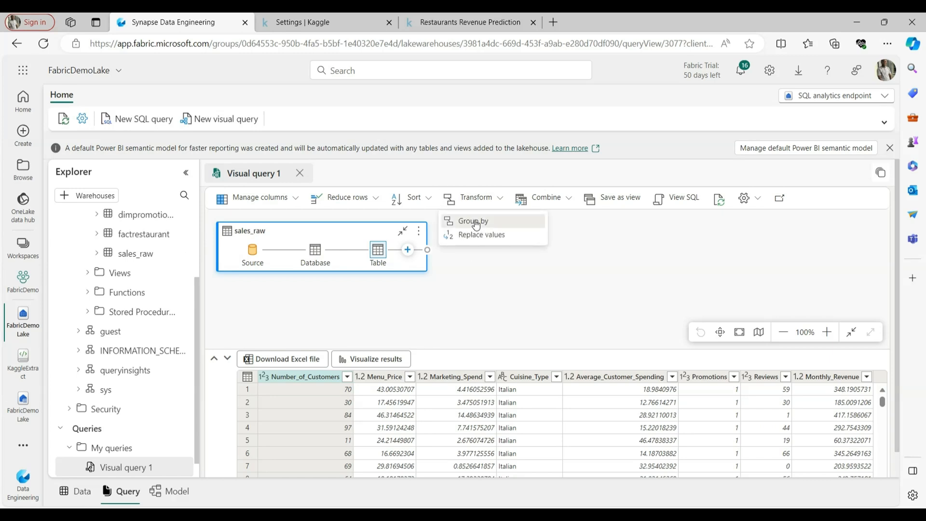
- Group by Cuisine_Type, summing Number_of_Customers into a new column named CustCount
click(474, 222)
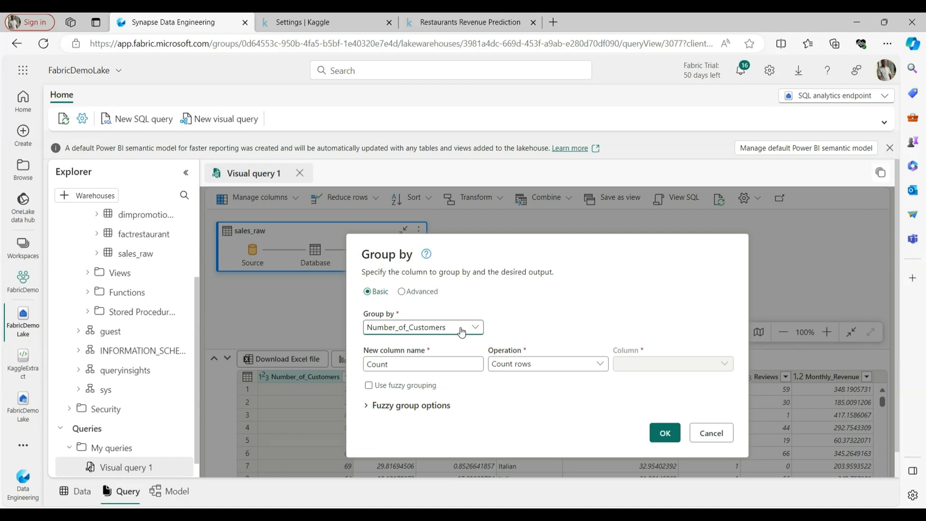
click(461, 331)
click(399, 387)
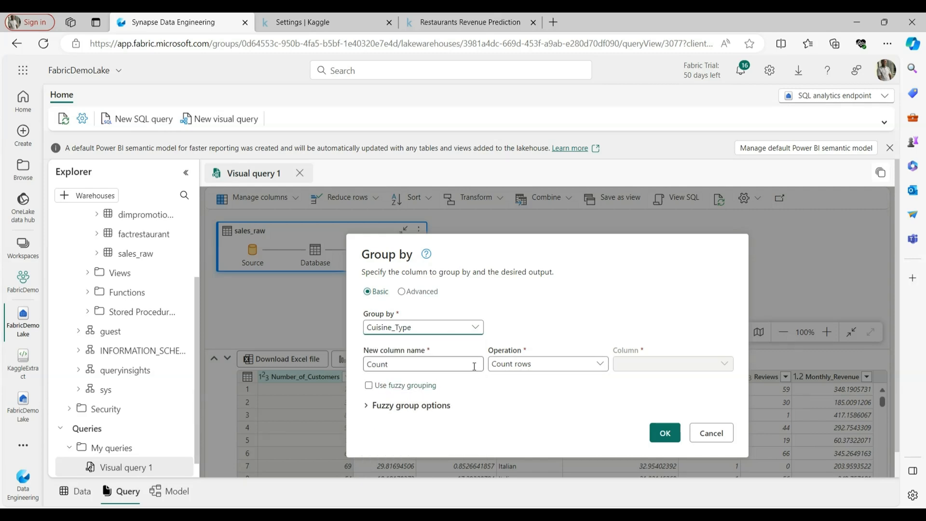
click(513, 367)
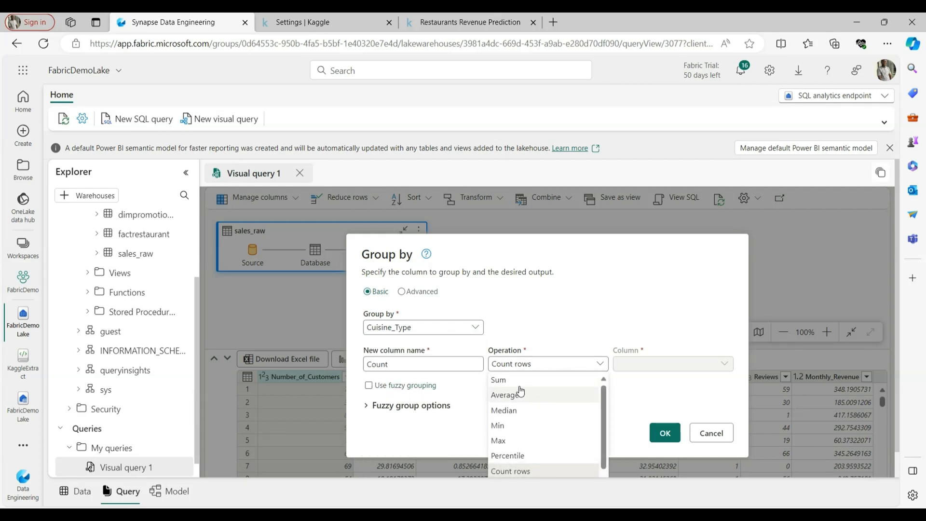
click(498, 380)
click(684, 365)
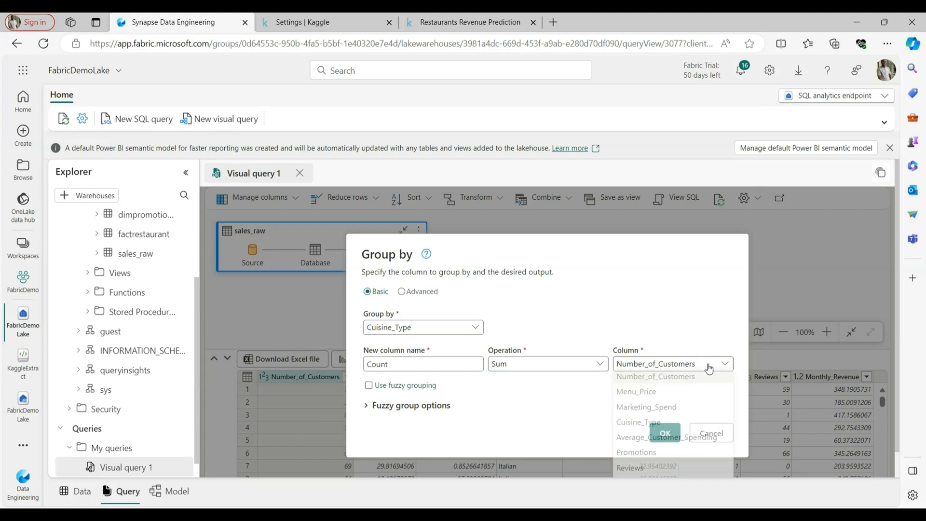
click(651, 380)
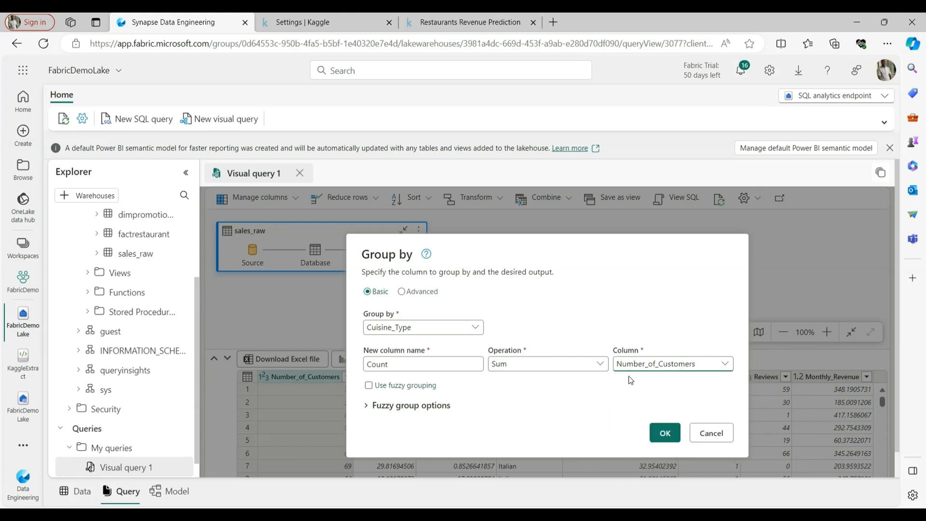
click(441, 365)
drag(441, 365, 362, 367)
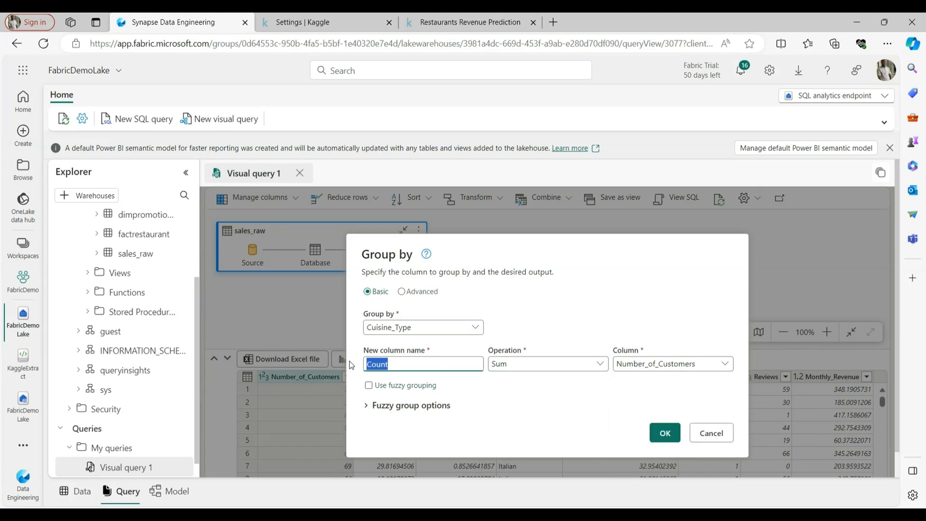
text(CustCount)
click(660, 431)
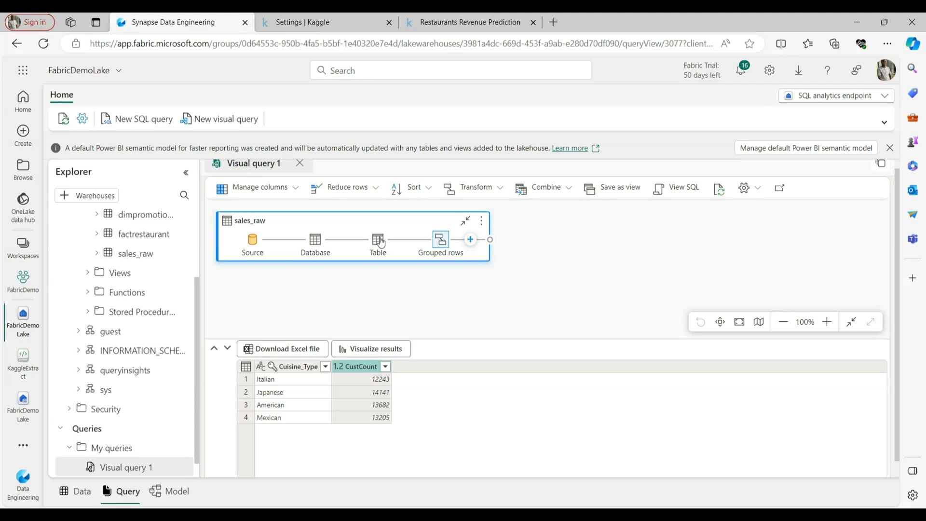
- Review the generated SQL for the Cuisine_Type grouping query, then dismiss the semantic model notice
click(680, 194)
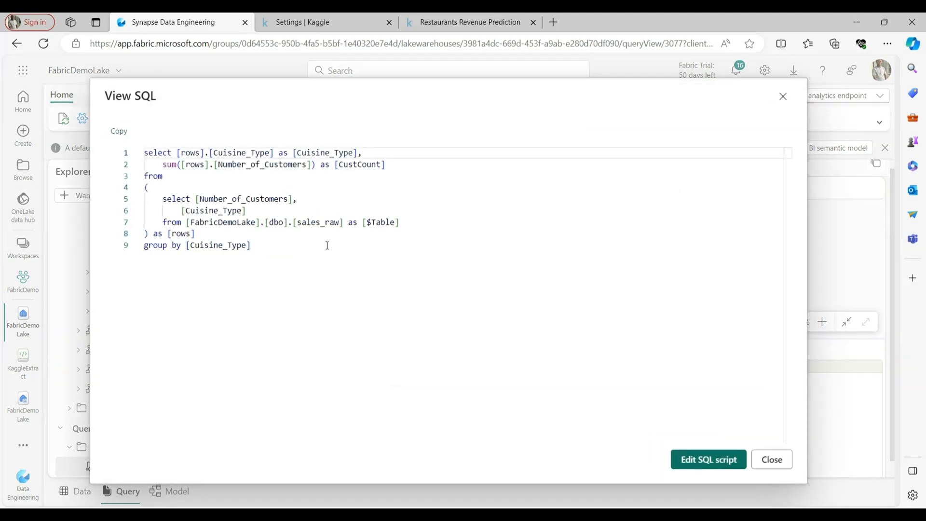
drag(326, 245, 136, 152)
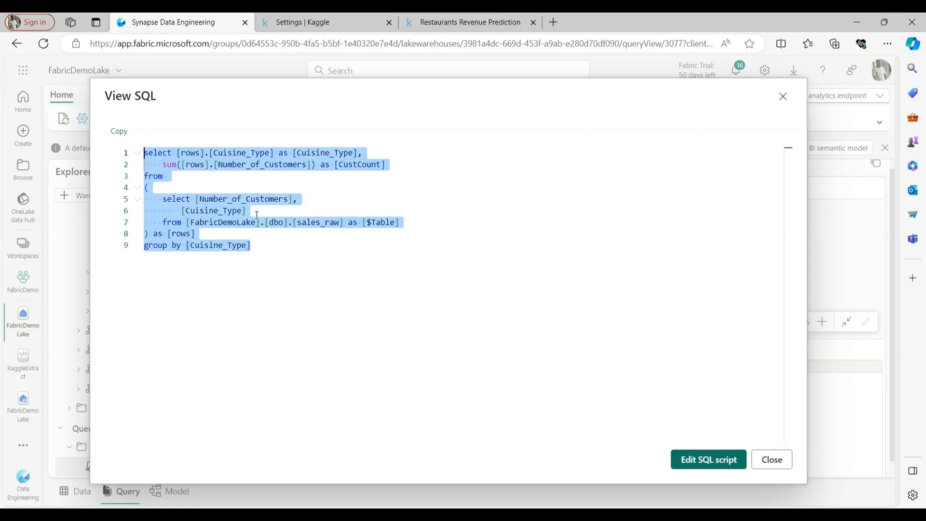
click(287, 256)
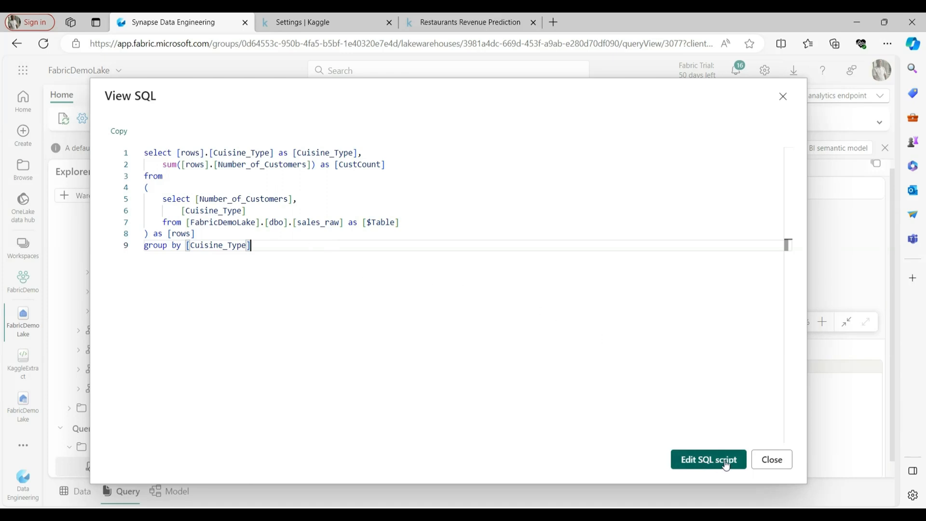
click(770, 459)
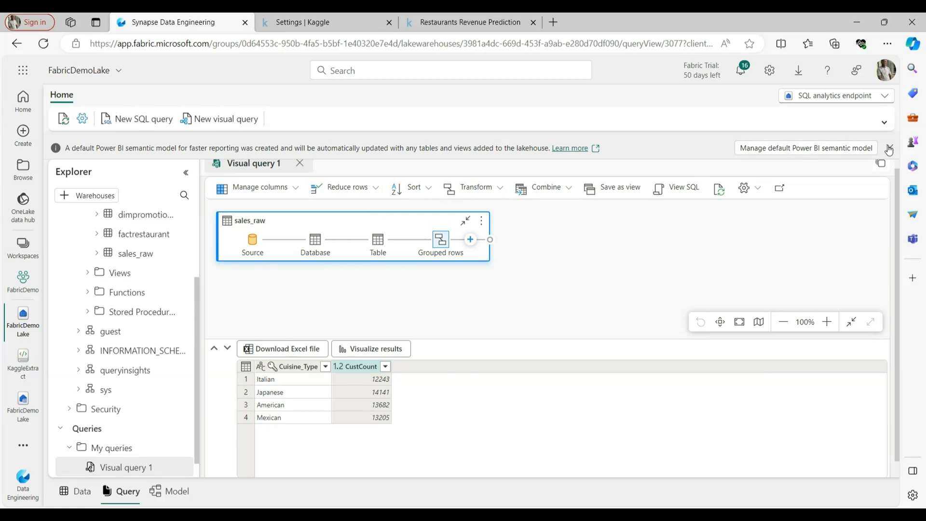
click(889, 147)
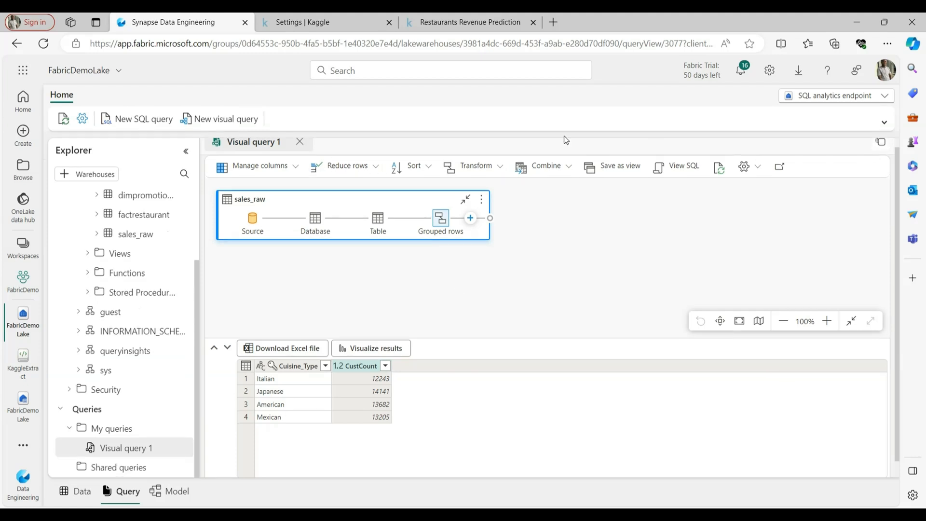
- Rename Visual query 1 to CuisineType and select it under My queries
click(260, 144)
click(294, 150)
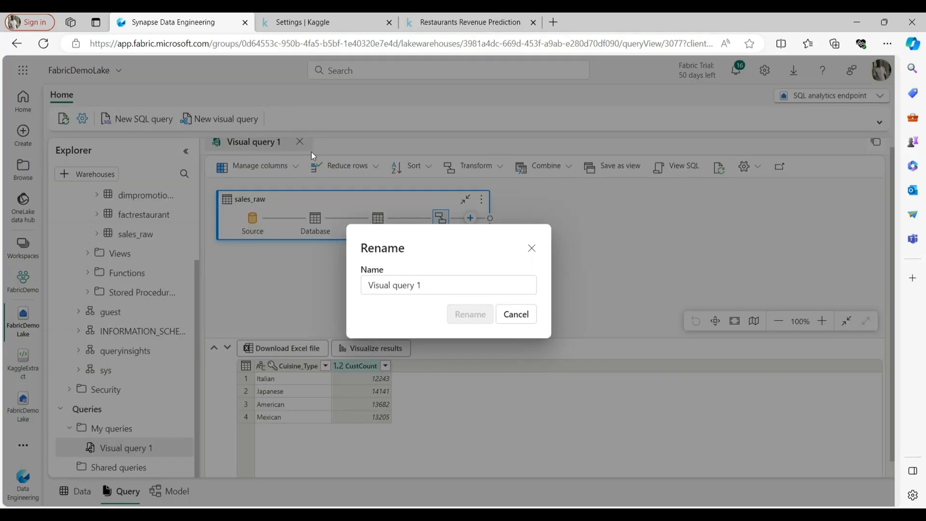
drag(457, 281, 356, 282)
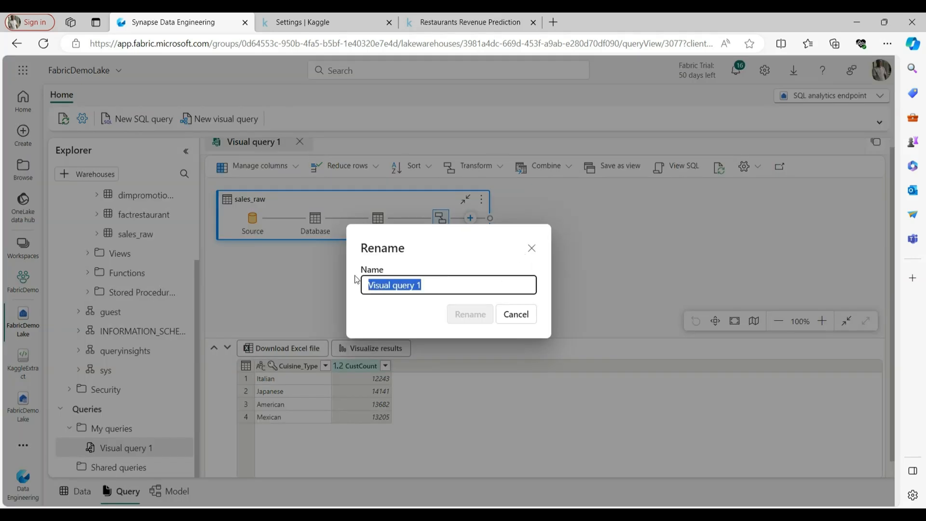
text(Cust)
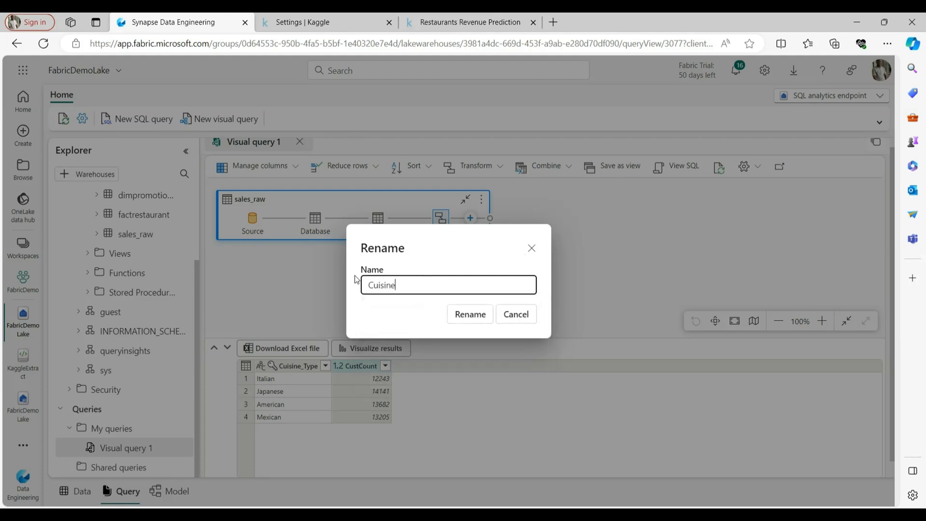
text(ineType)
click(456, 315)
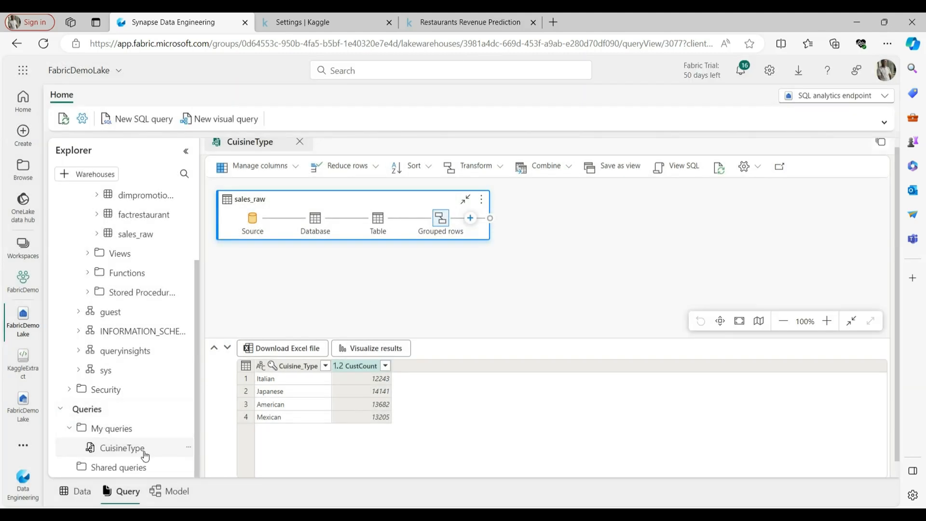
click(145, 455)
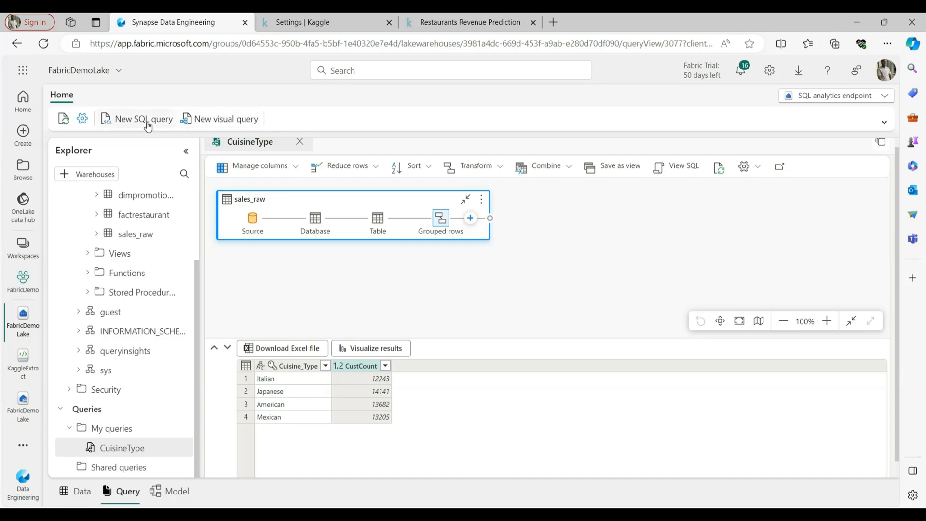
- Start a new SQL query with the view scripts and expand Schemas > dbo > Tables
click(146, 120)
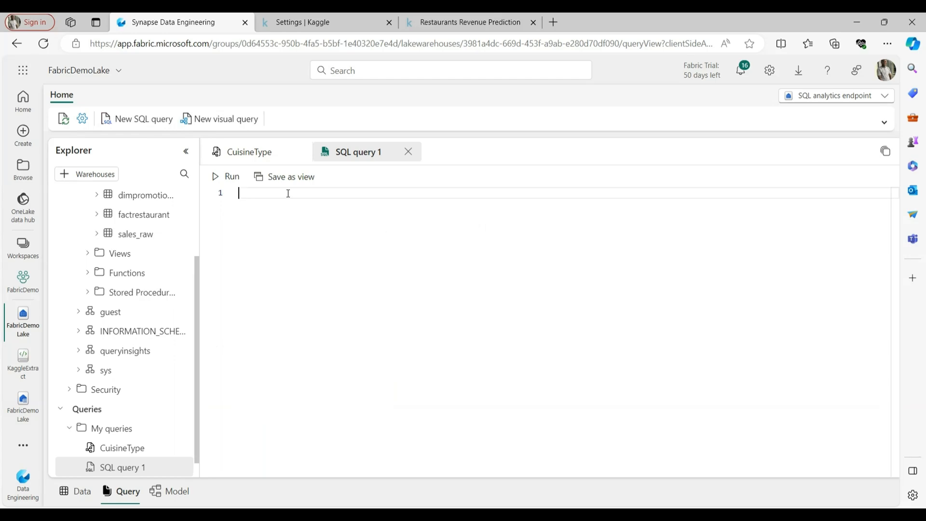
drag(254, 193, 453, 194)
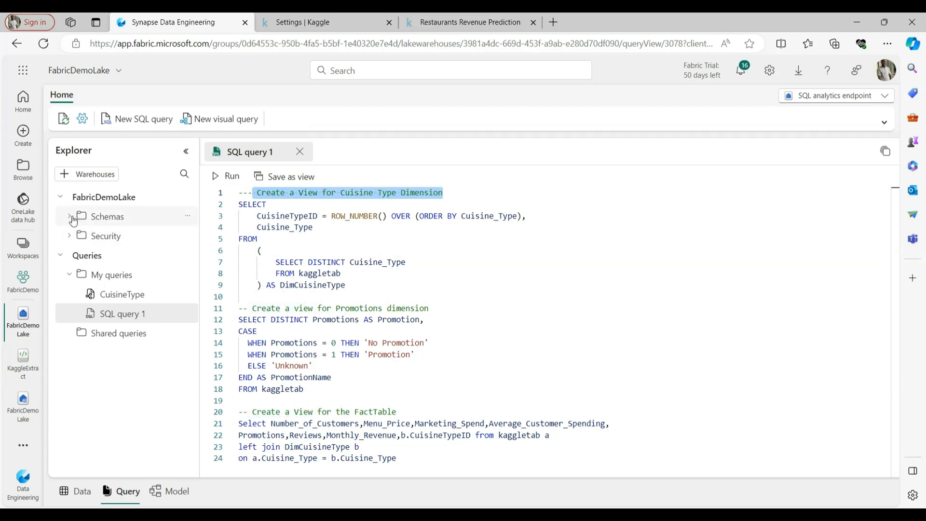
click(71, 217)
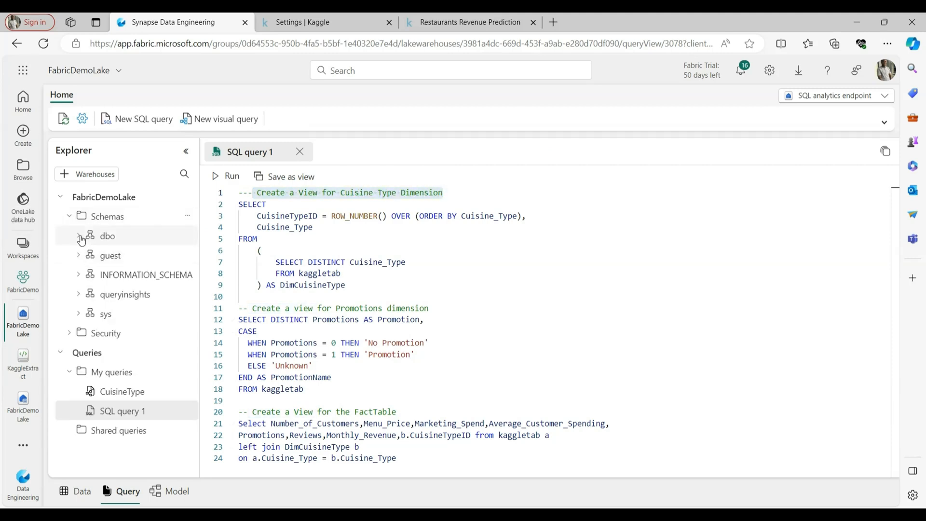
click(79, 237)
click(88, 255)
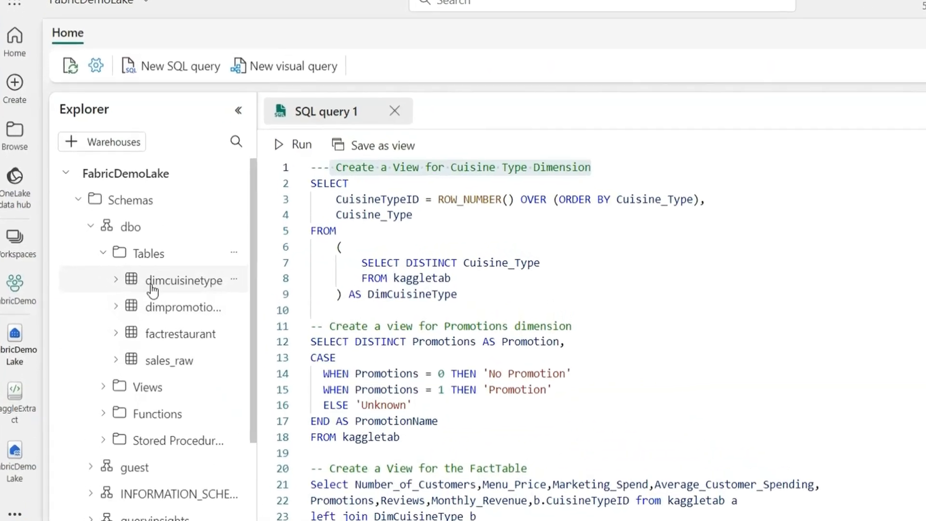
- Review the cuisine type view code, highlighting the CuisineTypeID row-number expression
drag(123, 275, 331, 269)
scroll(242, 434, down, 2)
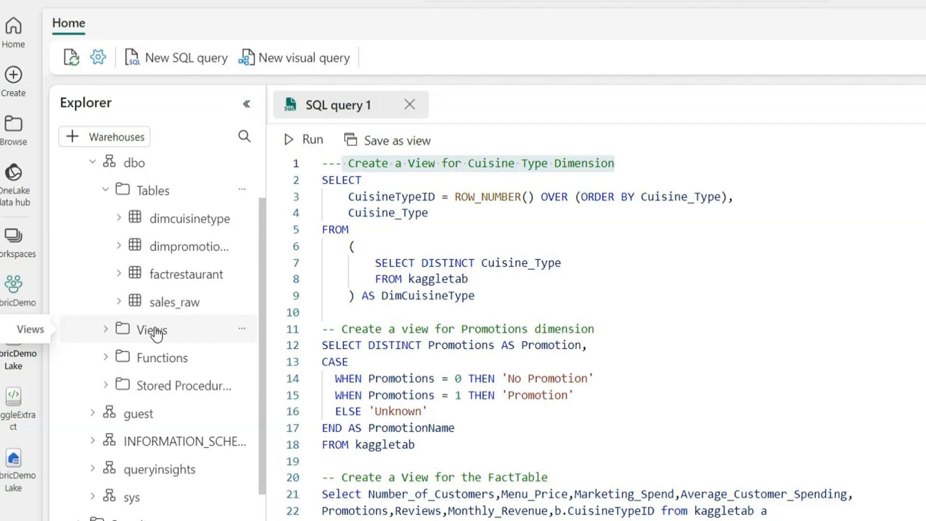
click(450, 212)
drag(349, 197, 532, 194)
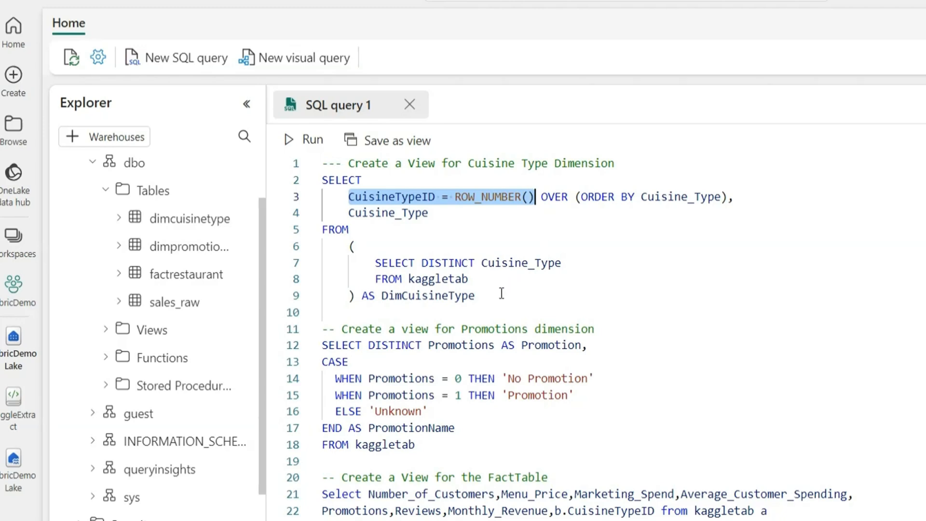
- Rename the cuisine query alias to vDimCuisineType and read from sales_raw instead of kaggletab
drag(381, 295, 441, 296)
click(381, 295)
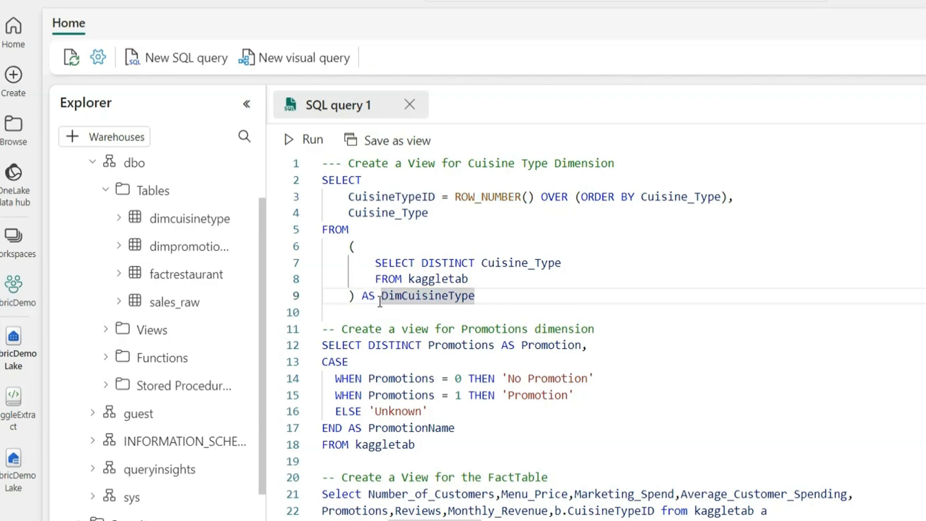
text(v)
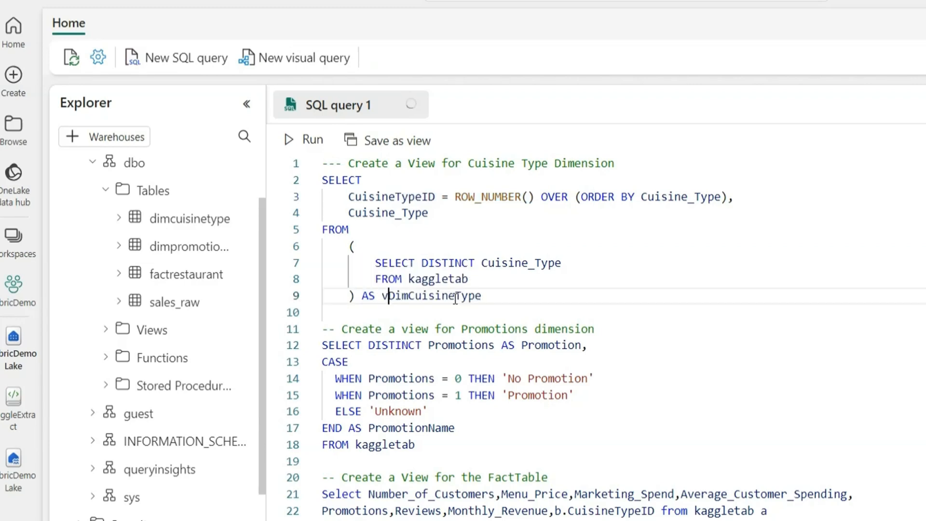
double_click(437, 280)
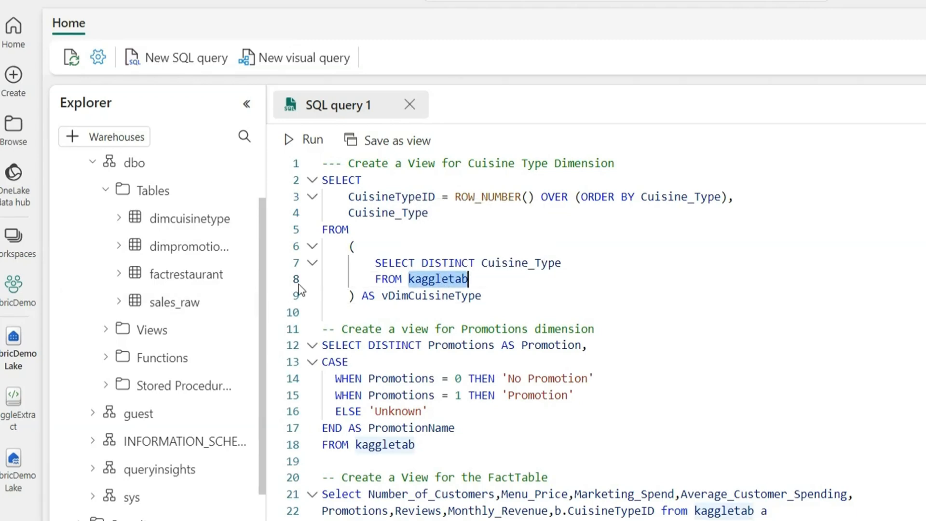
text(sales_raw)
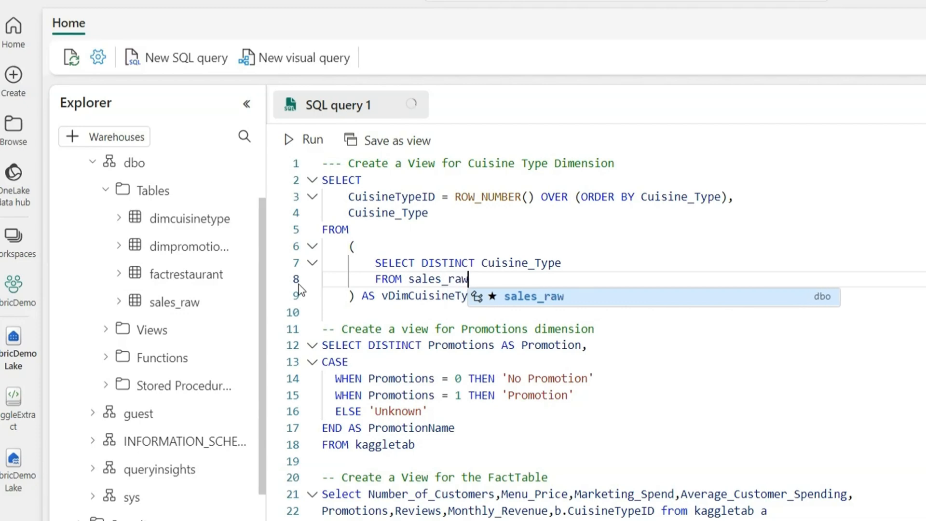
click(549, 296)
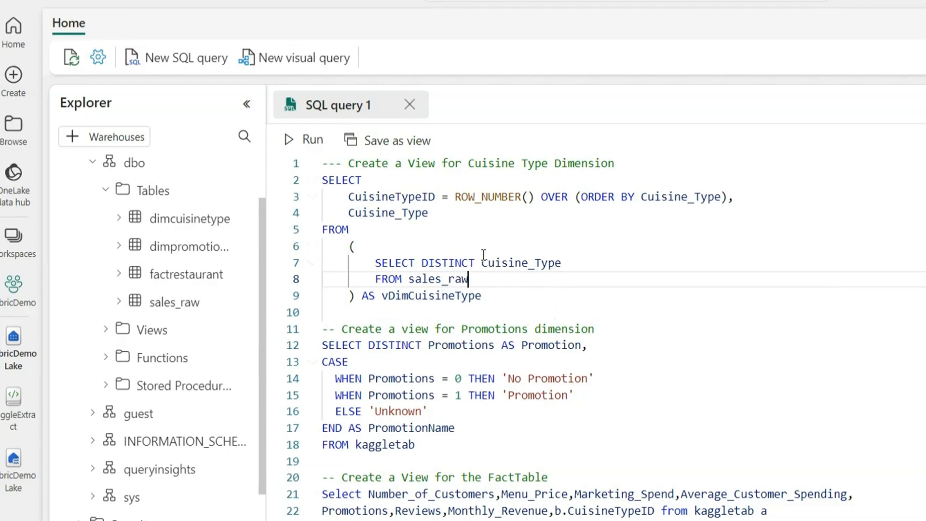
- Run the cuisine type query, returning CuisineTypeID 1–4 for American through Mexican
drag(498, 303, 303, 179)
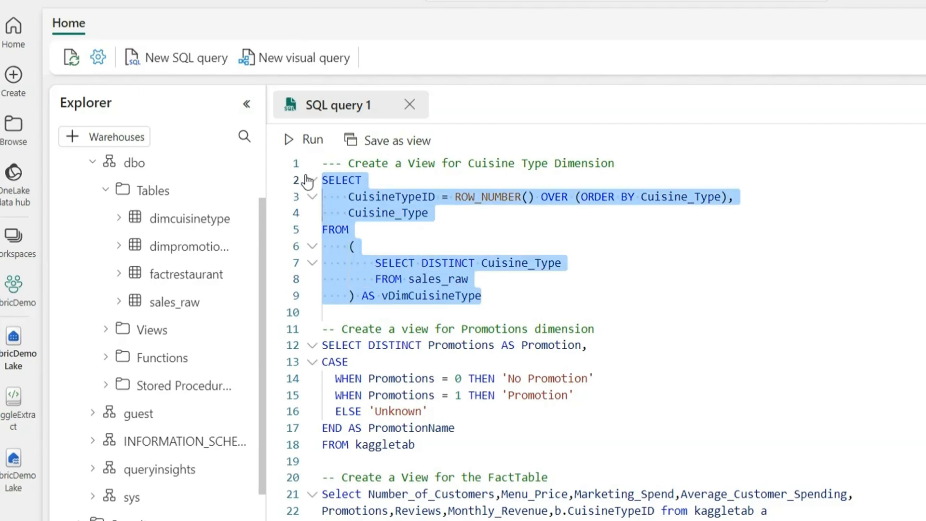
click(304, 141)
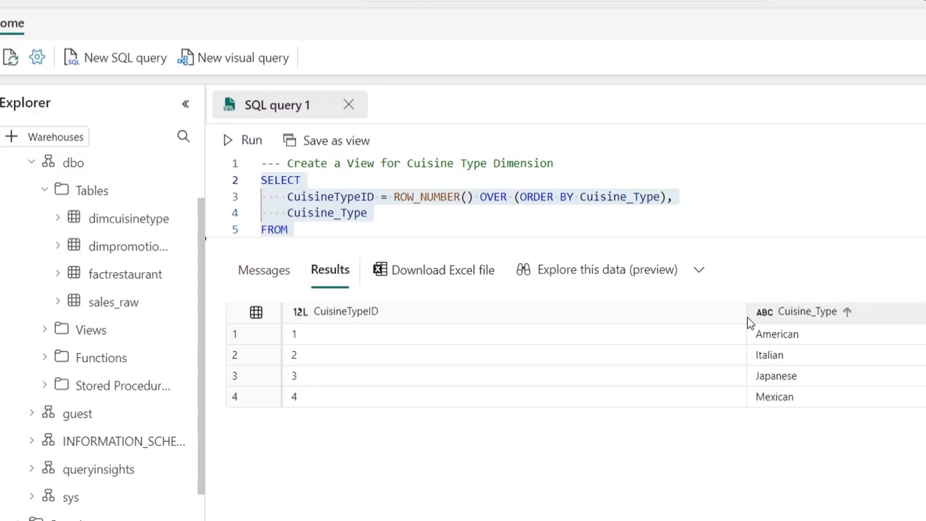
click(310, 339)
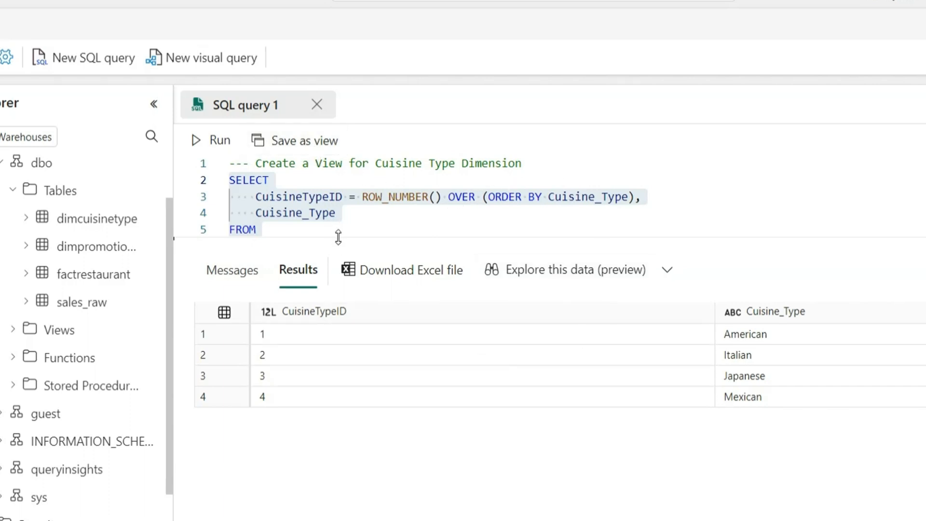
drag(338, 238, 342, 339)
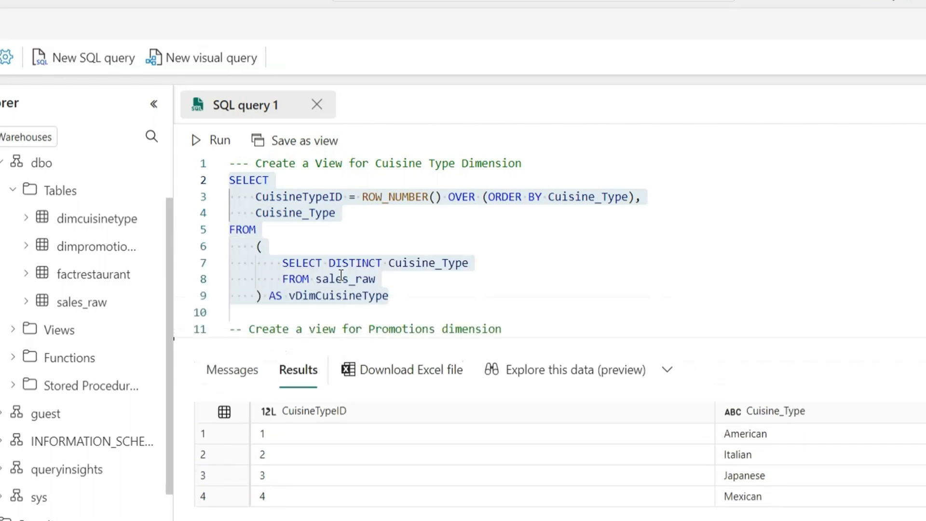
- Save the cuisine type query as the view vDimCuisineType
click(311, 147)
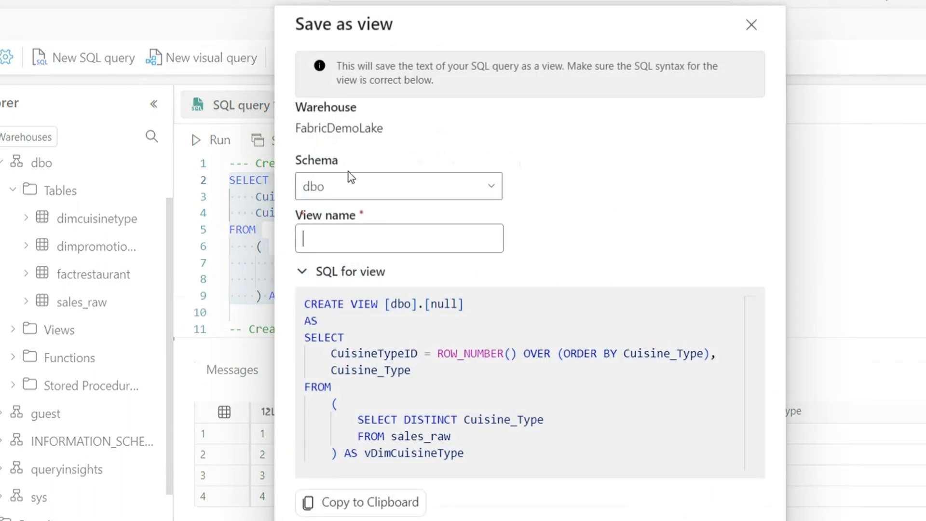
drag(477, 454, 375, 455)
key(ctrl+c)
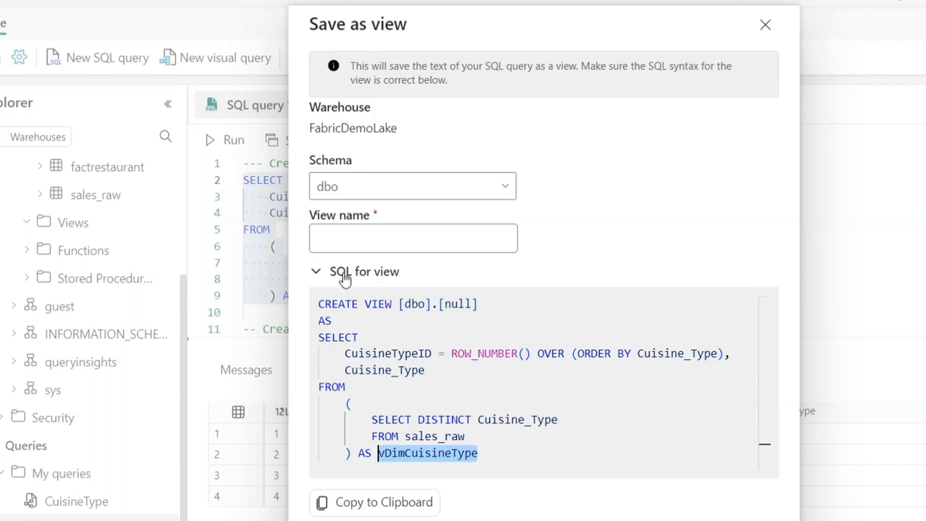
click(347, 245)
key(ctrl+v)
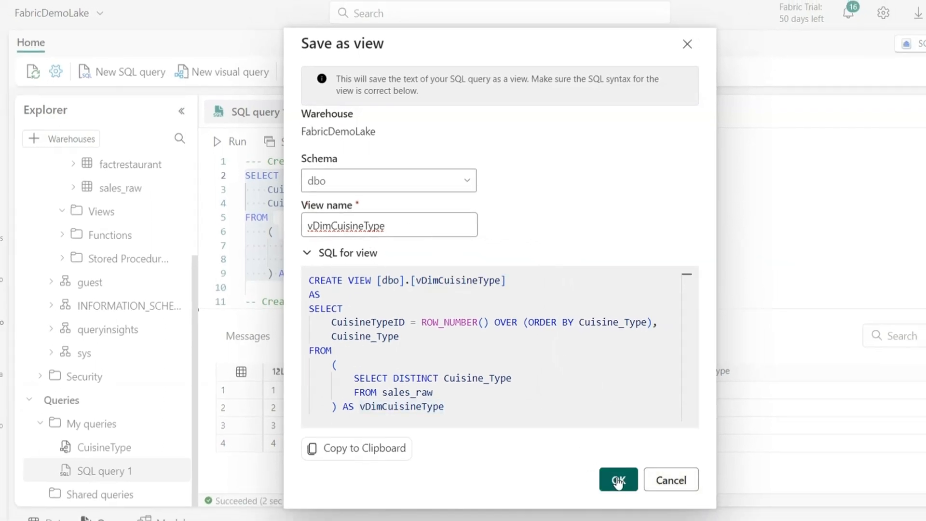
click(618, 482)
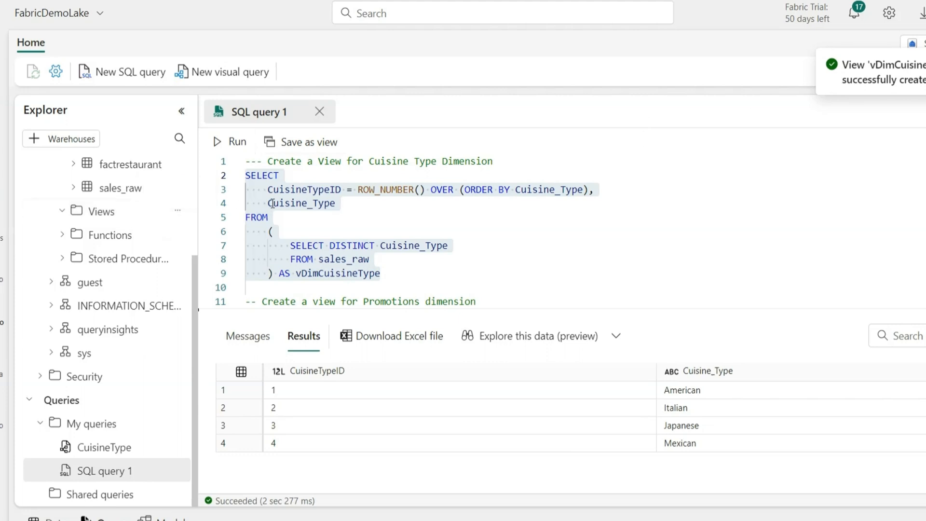
- Refresh the Views folder so vDimCuisineType appears in the Explorer
click(183, 215)
click(229, 255)
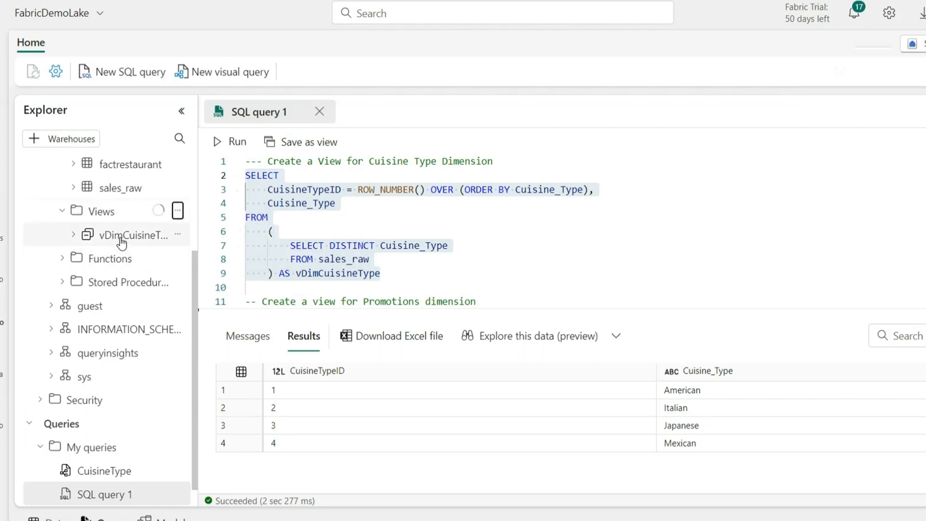
click(497, 276)
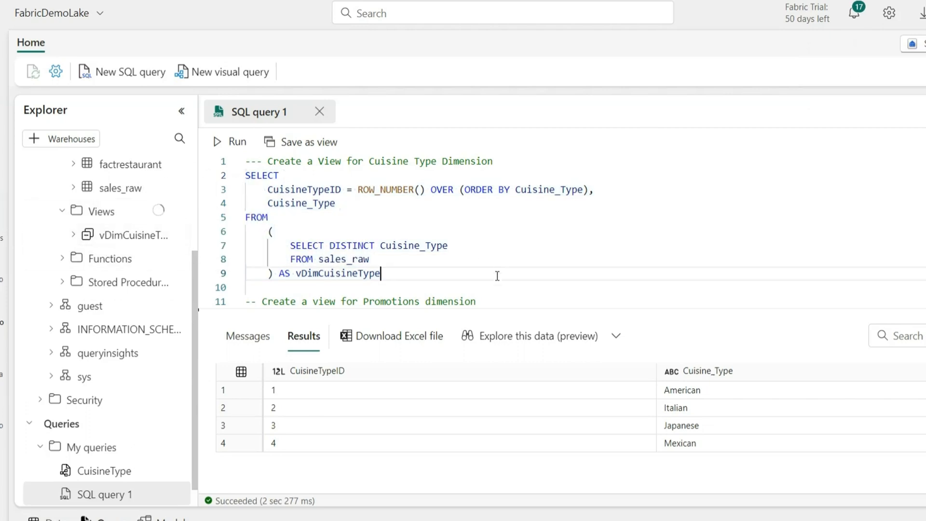
scroll(497, 276, down, 3)
- Change the Promotions query's source table on line 18 from kaggletab to sales_raw
click(360, 204)
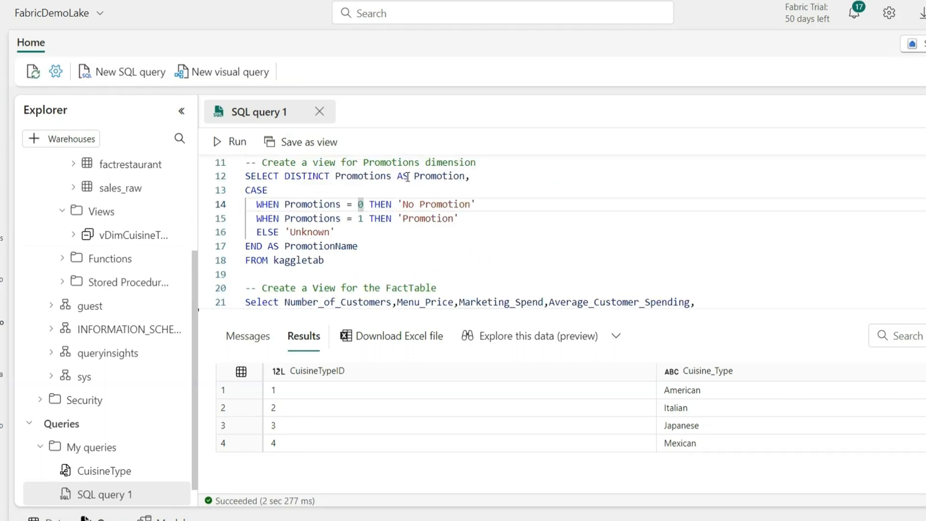
mouse_move(370, 174)
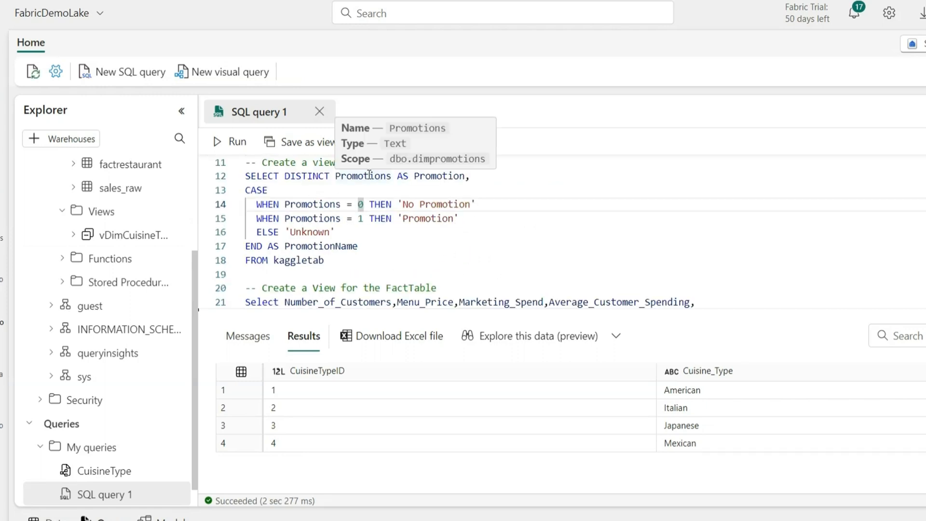
double_click(287, 260)
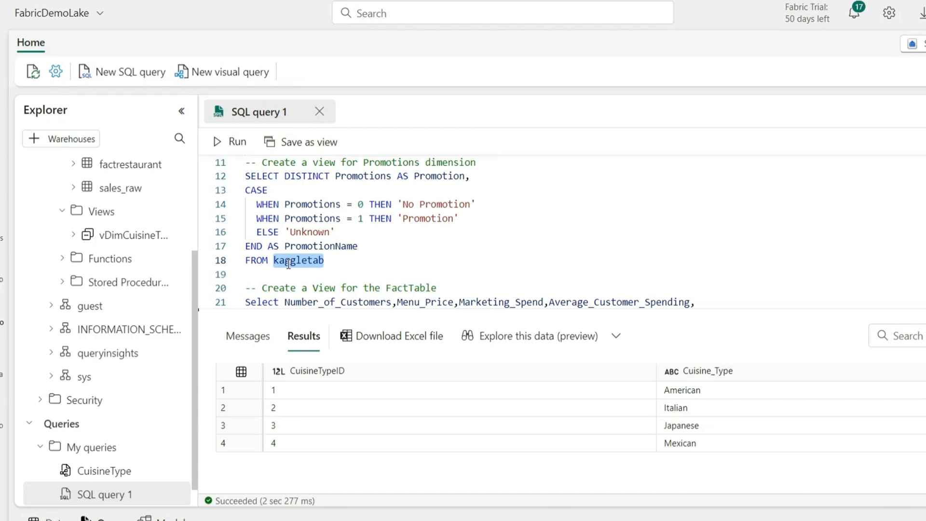
text(sales_raw)
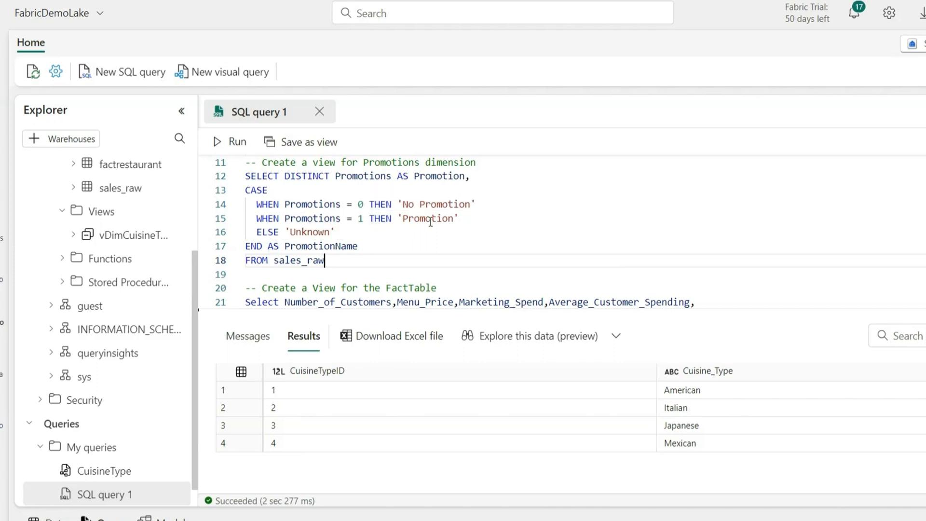
- Run the Promotions query and check its 0 No Promotion and 1 Promotion rows
drag(357, 261, 235, 176)
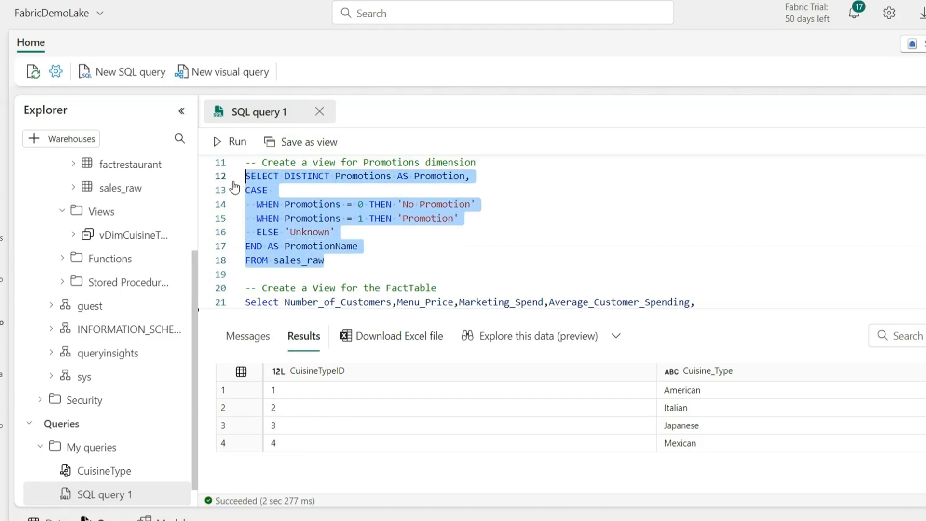
click(233, 141)
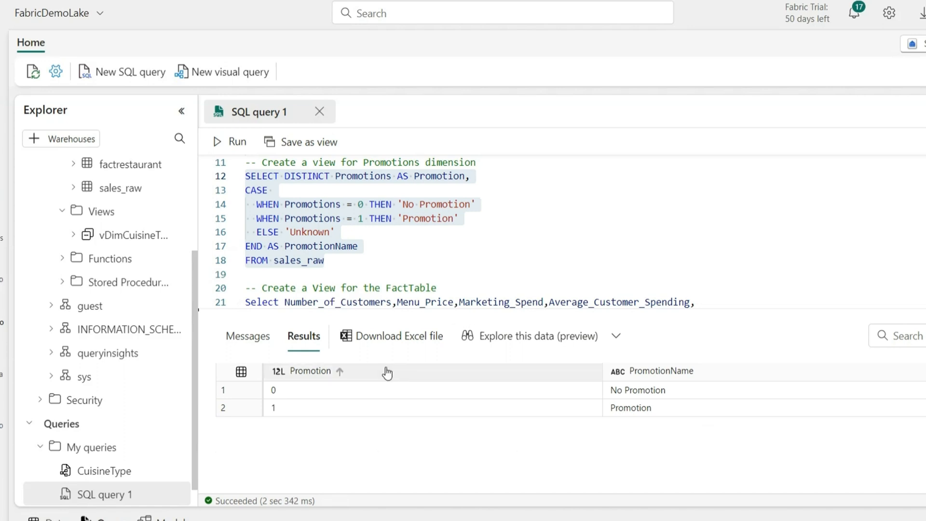
click(308, 386)
click(299, 411)
click(634, 405)
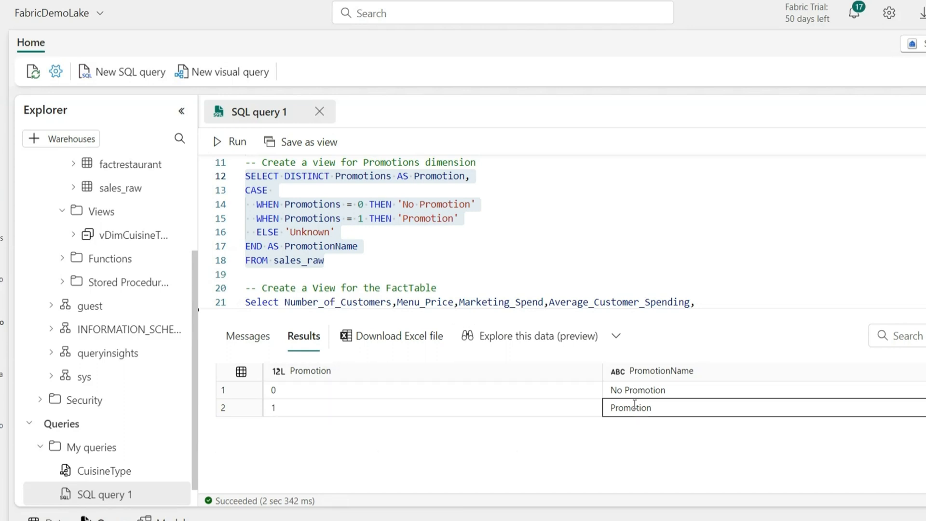
- Save the Promotions query as a view named vPromotionName
click(308, 146)
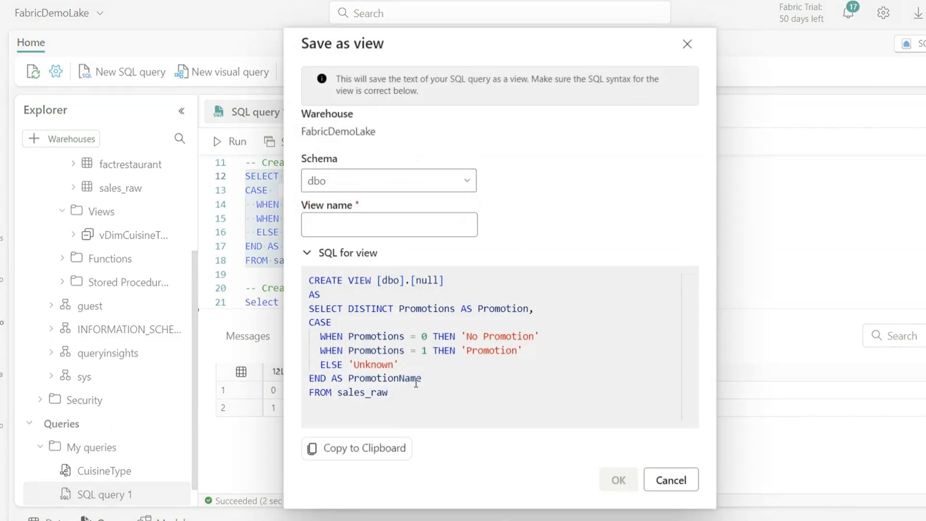
drag(418, 378, 349, 378)
key(ctrl+c)
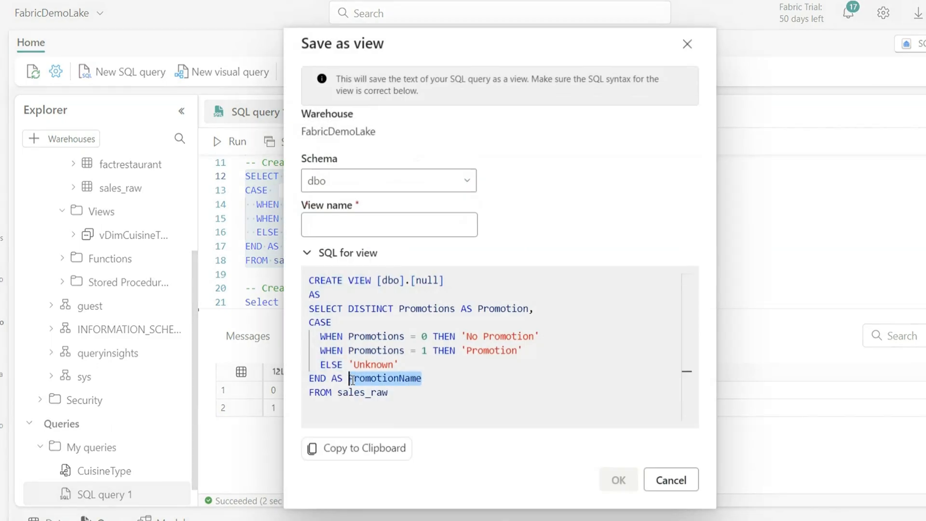
click(368, 224)
key(ctrl+v)
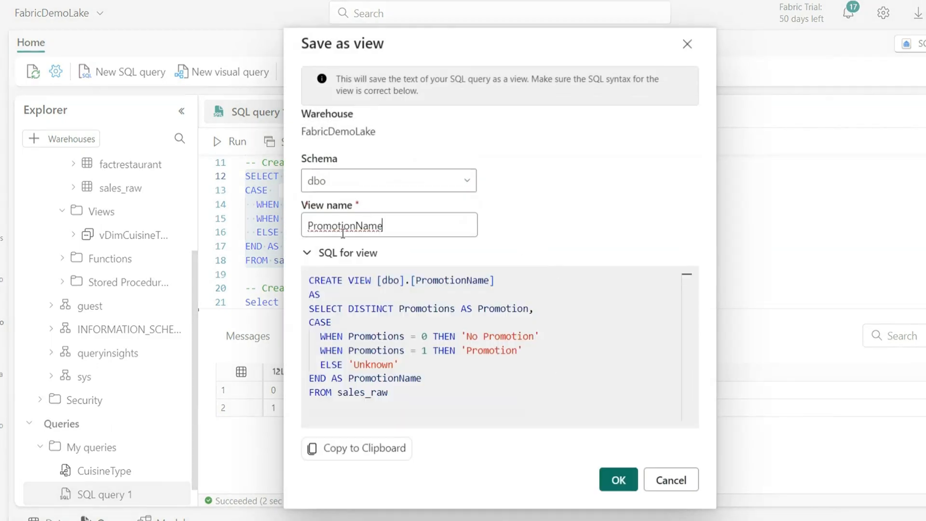
click(311, 225)
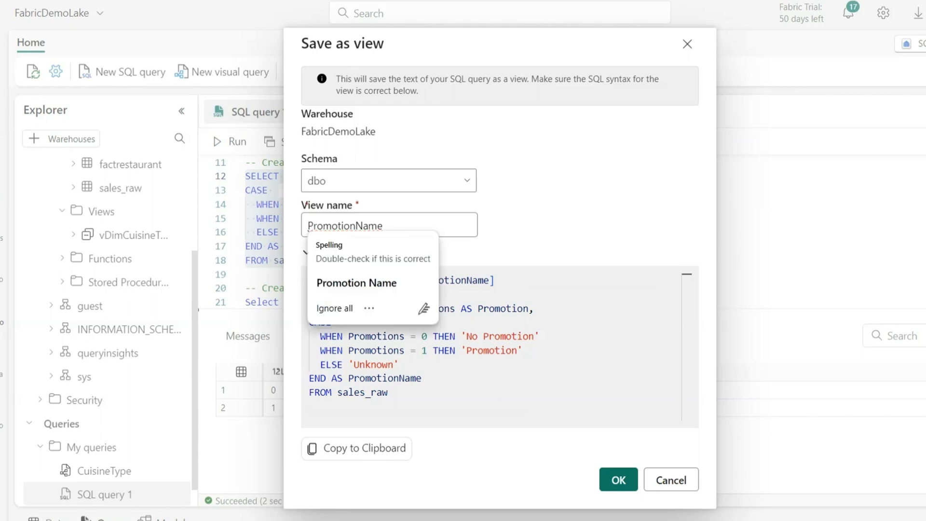
text(v)
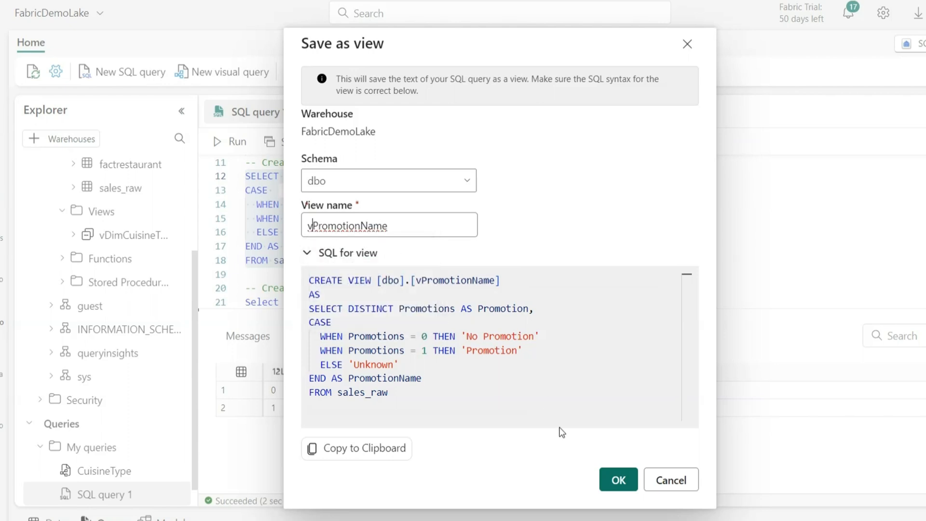
click(617, 480)
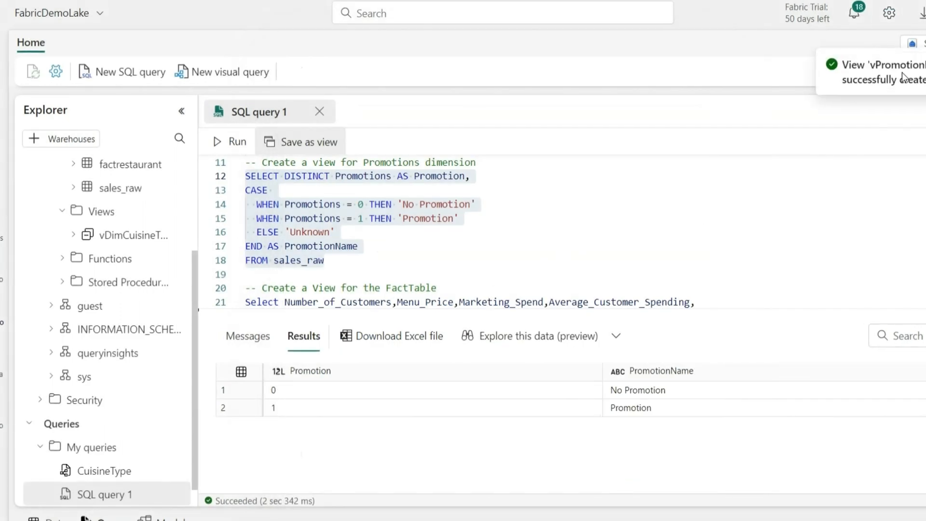
- Switch the FactTable query's source table from kaggletab to sales_raw
scroll(474, 273, down, 1)
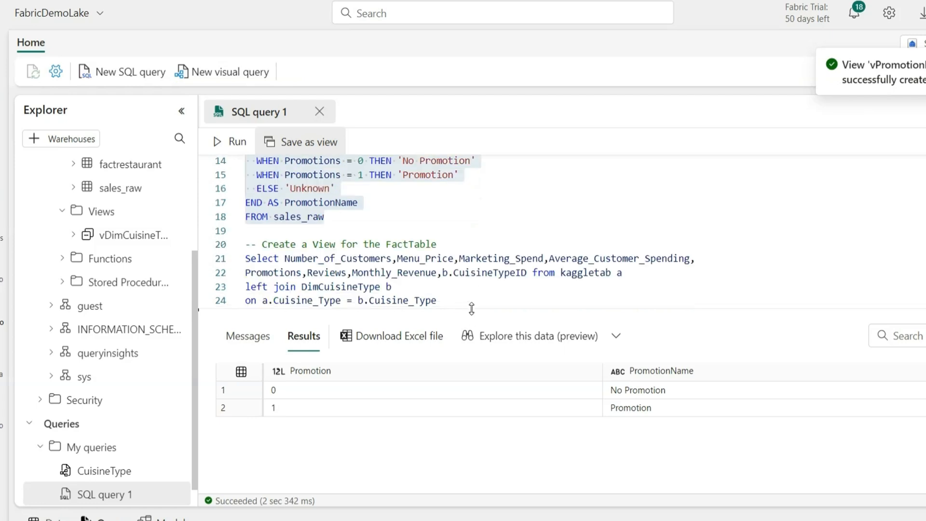
drag(472, 308, 244, 299)
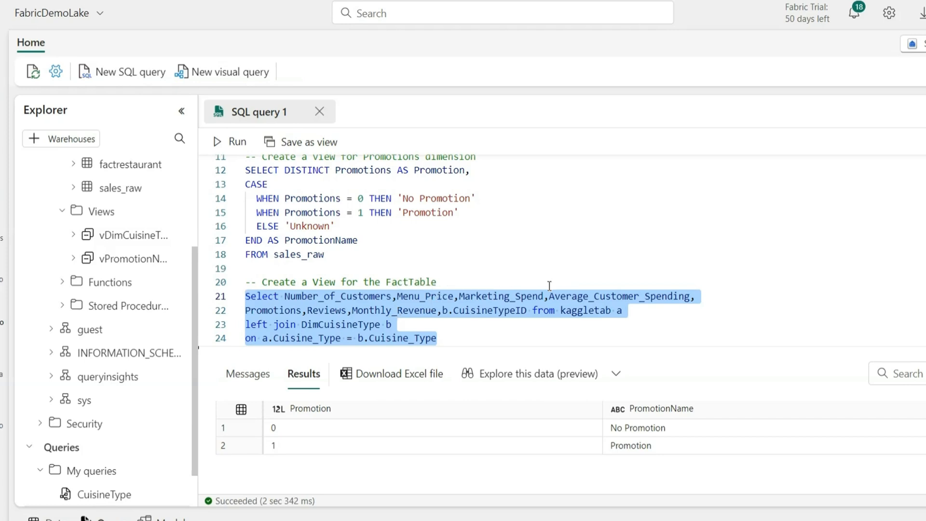
click(478, 323)
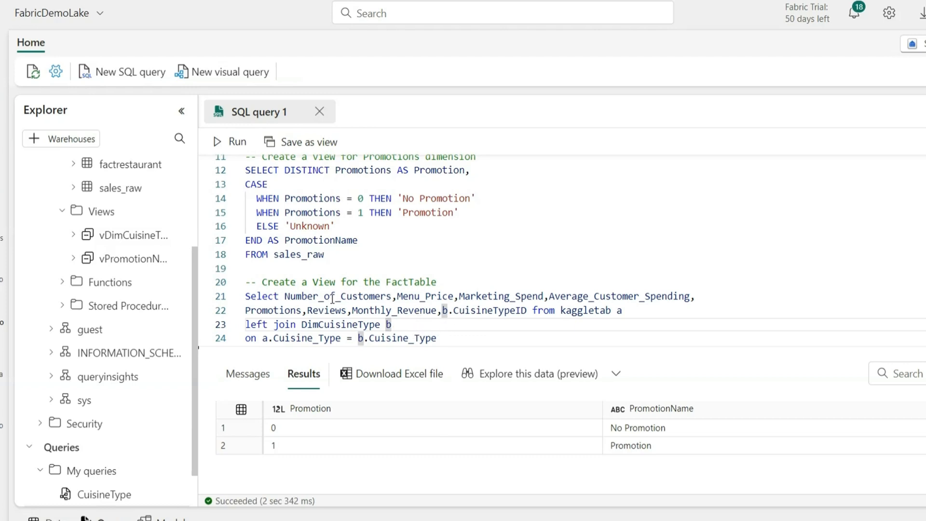
drag(285, 296, 592, 298)
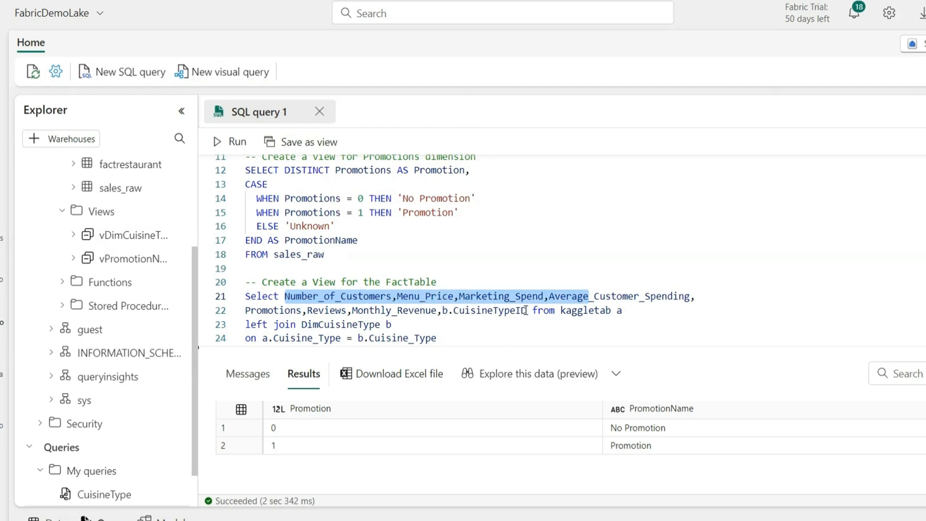
drag(525, 310, 465, 309)
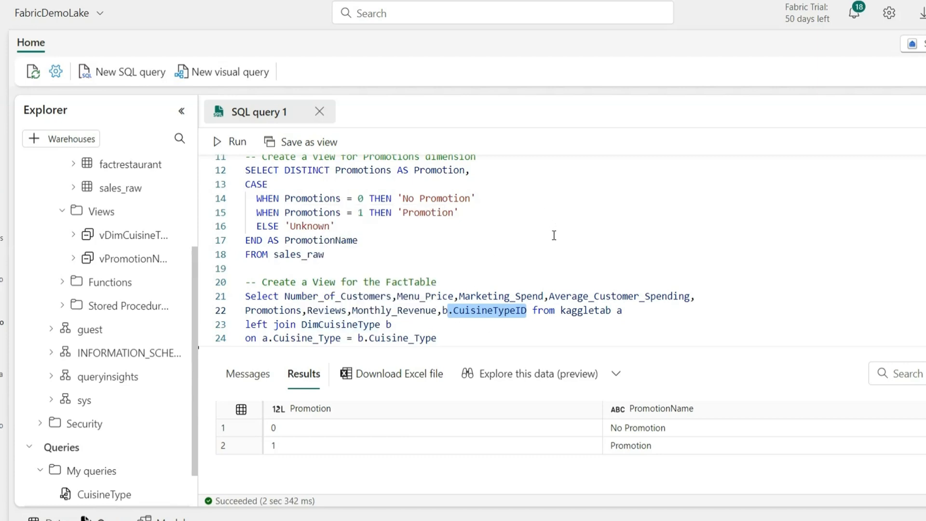
double_click(581, 310)
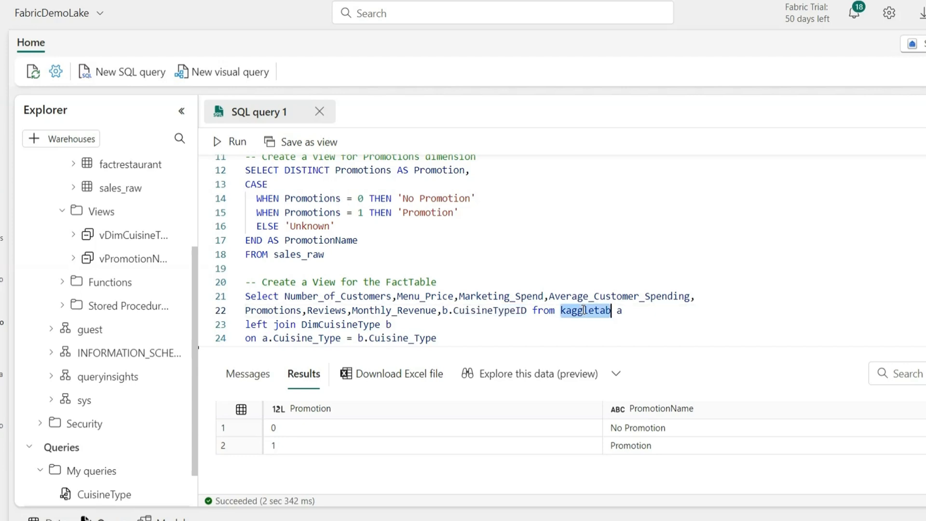
text(sales)
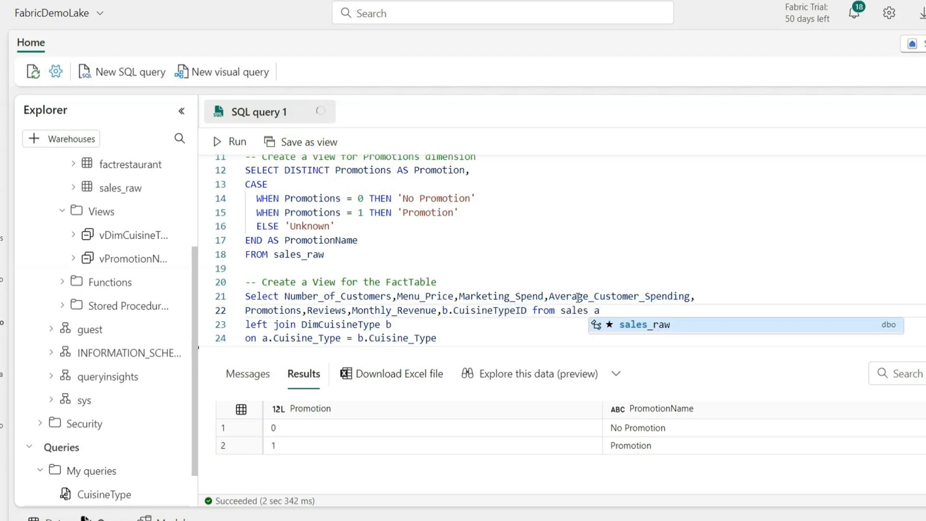
click(623, 327)
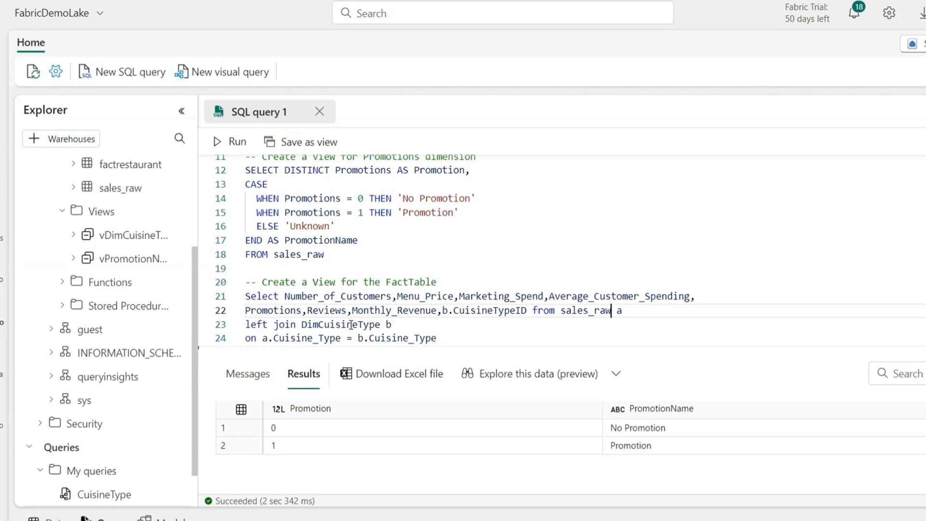
- Point the join at vDimCuisineType and select FactTable query lines 21–24
double_click(311, 324)
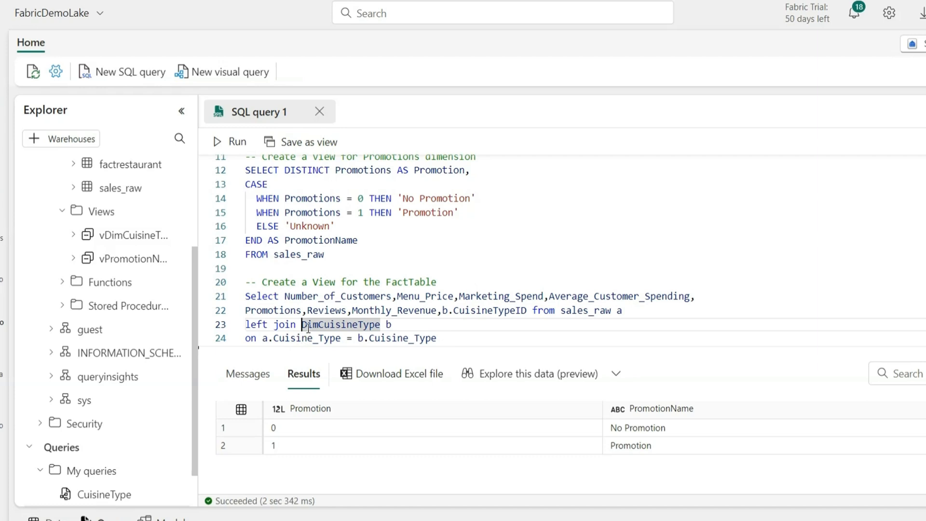
mouse_move(313, 326)
key(Left)
text(v)
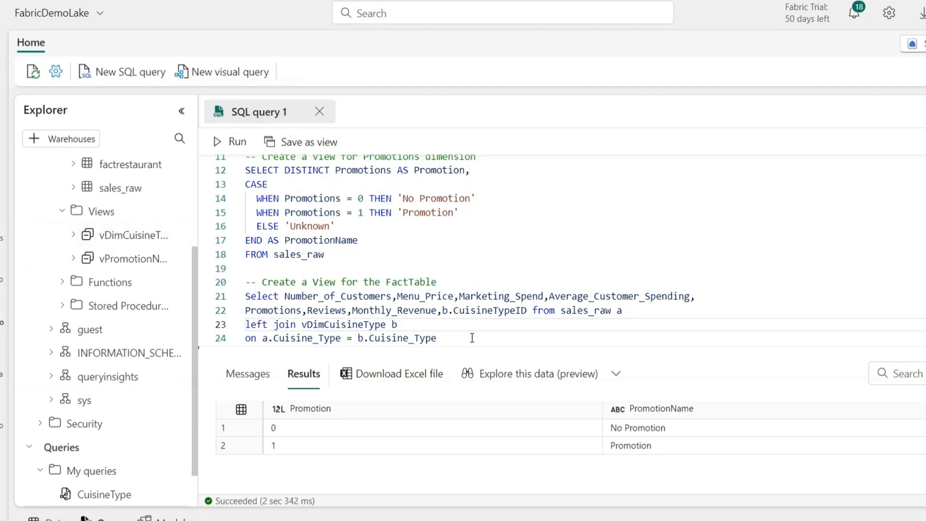
drag(472, 338, 245, 295)
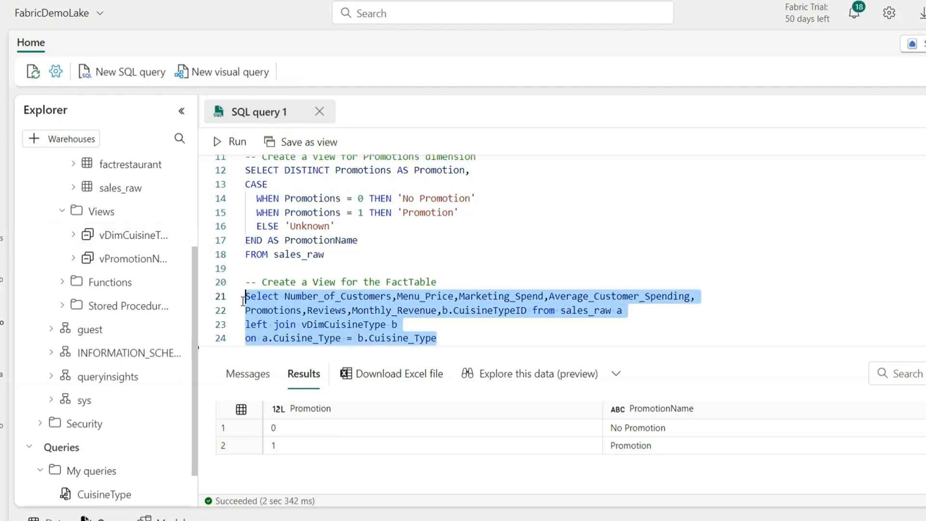
- Run the fact table query and save it as the view vFactRestaurant
click(237, 142)
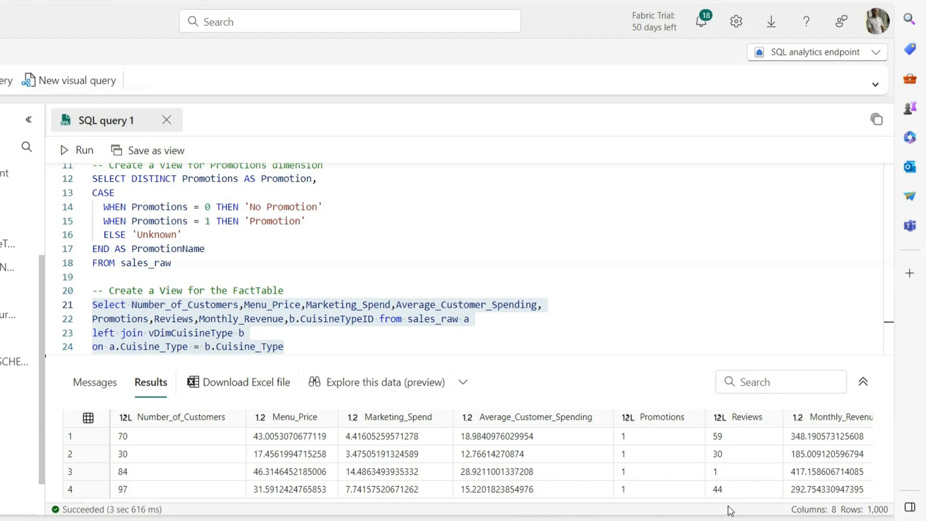
drag(726, 503, 616, 505)
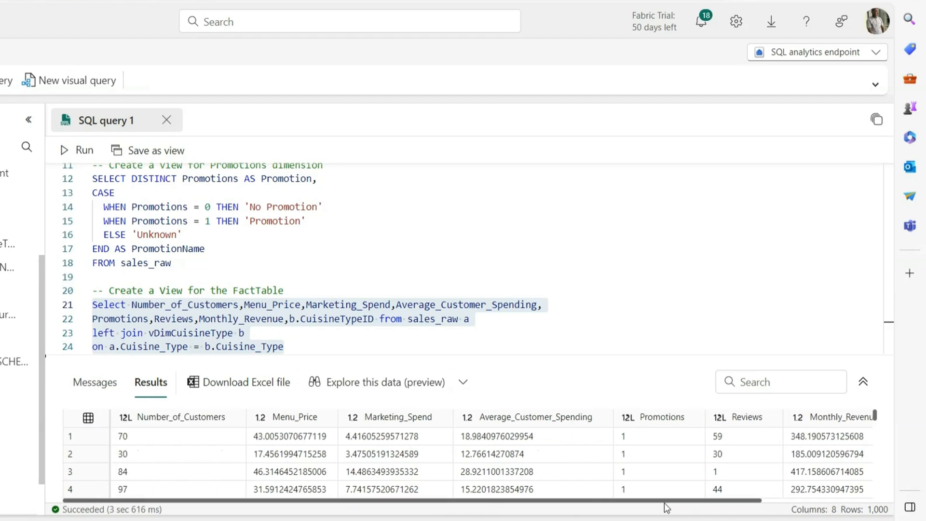
click(145, 150)
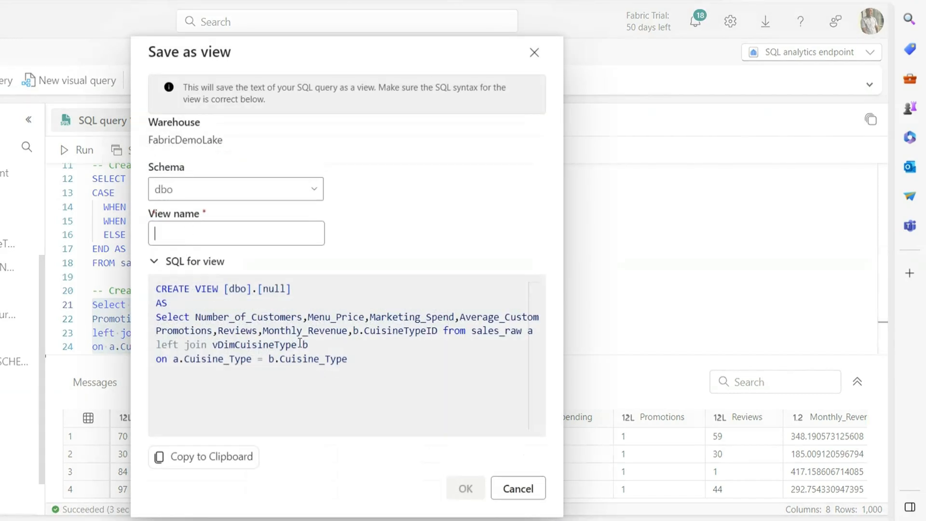
drag(303, 345, 215, 345)
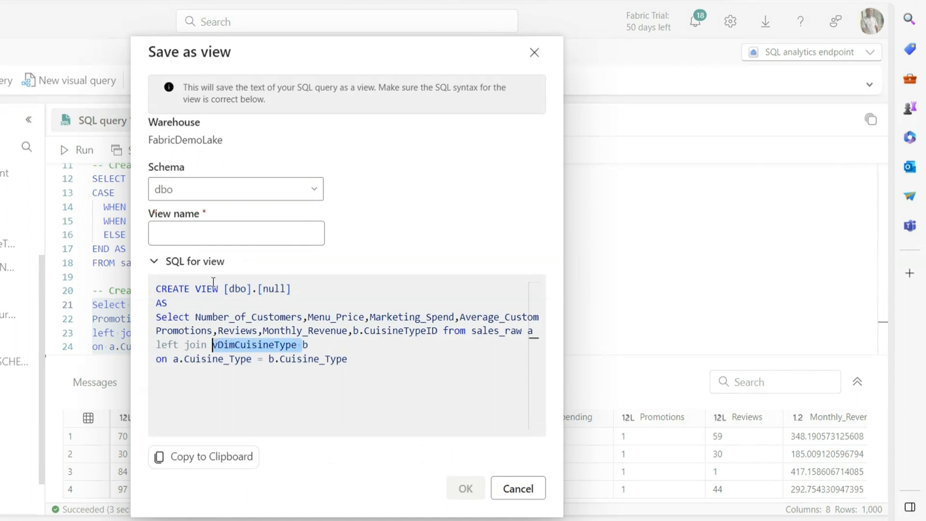
click(187, 231)
text(vFacyt)
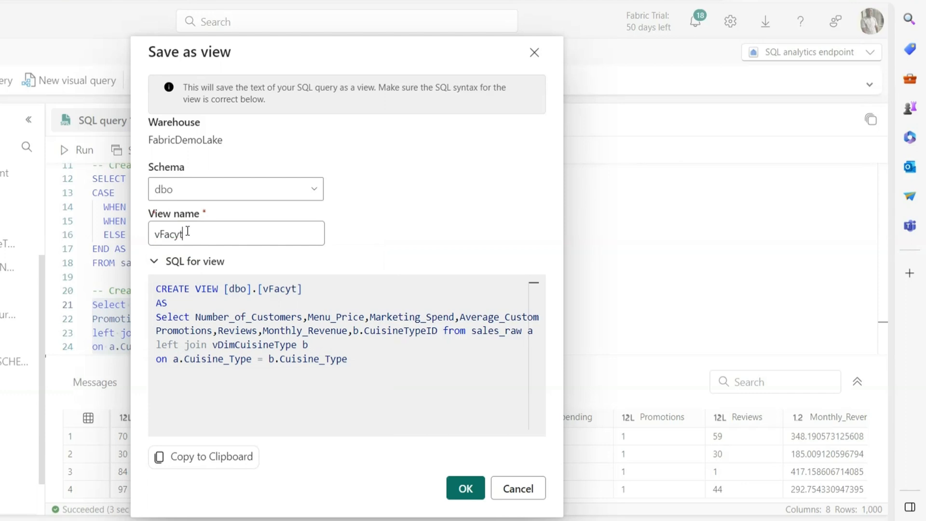
key(BackSpace)
key(BackSpace)
text(tRestaurant)
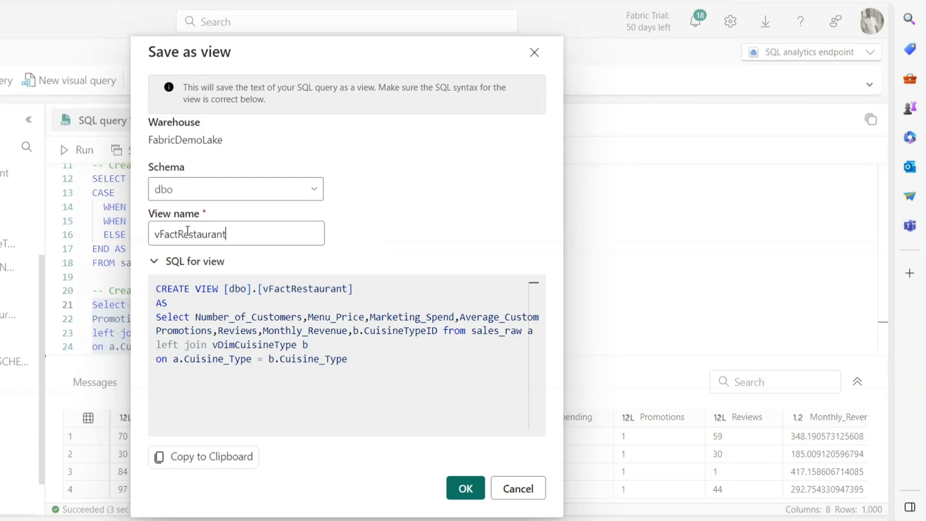
click(466, 488)
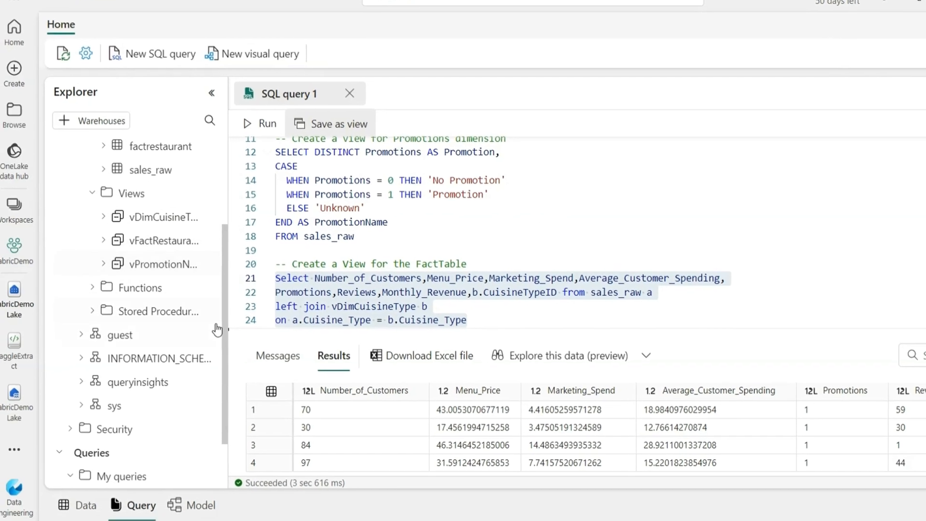
- Preview the saved views in the Model diagram and the Data preview
click(199, 506)
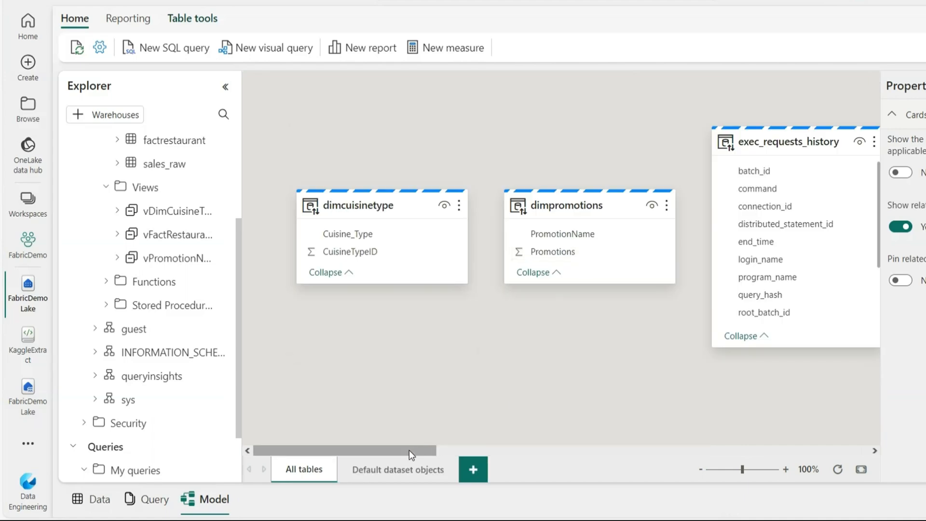
drag(409, 449, 366, 405)
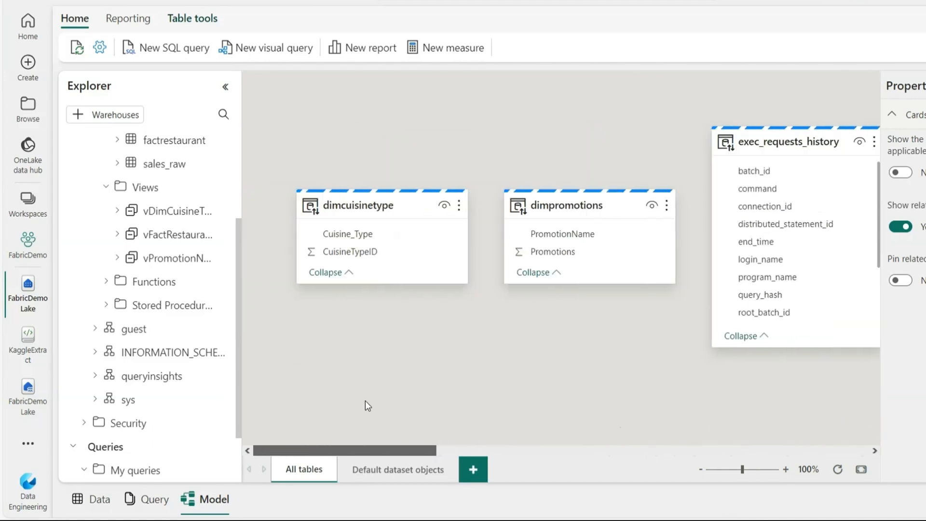
click(94, 499)
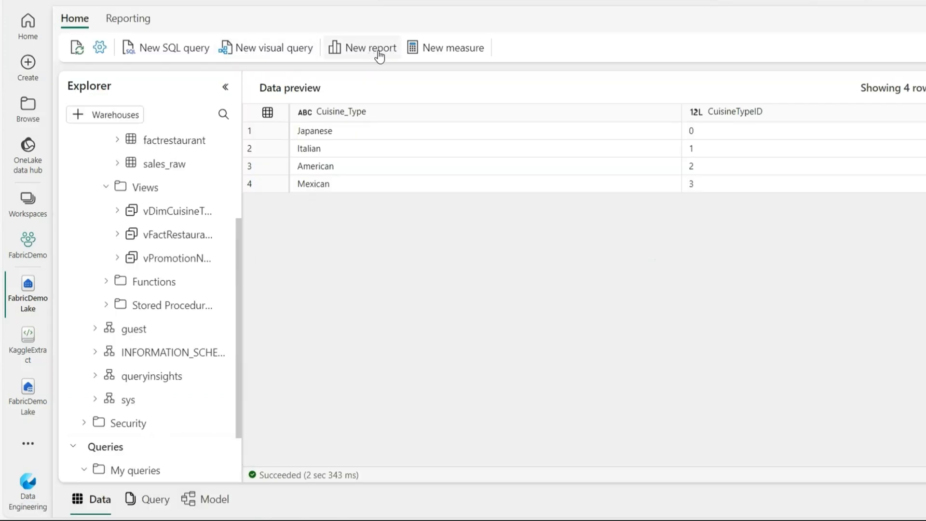
click(401, 169)
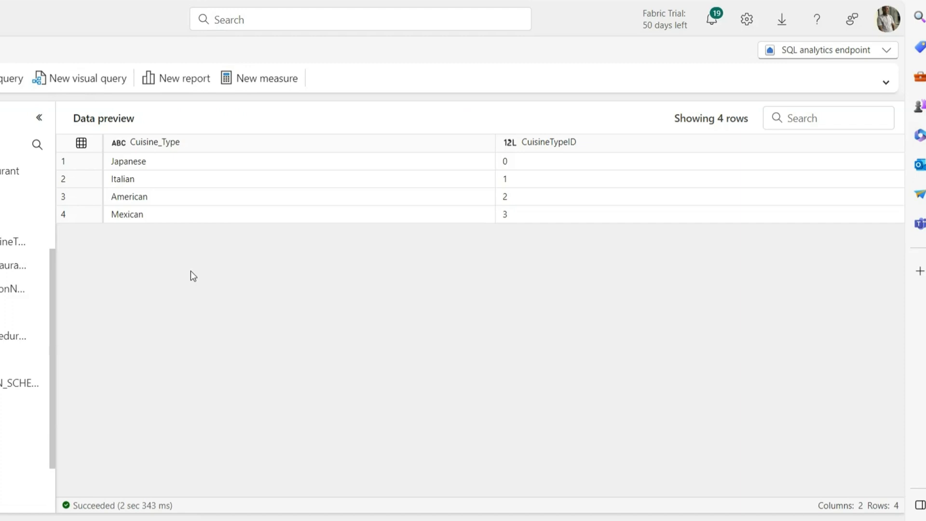
- Switch the endpoint dropdown to Lakehouse and open the New semantic model dialog
click(834, 50)
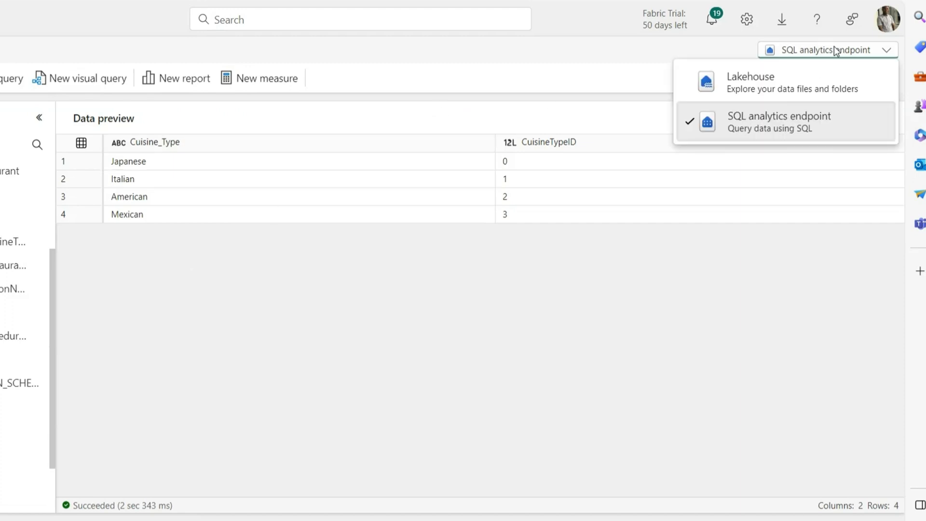
click(764, 83)
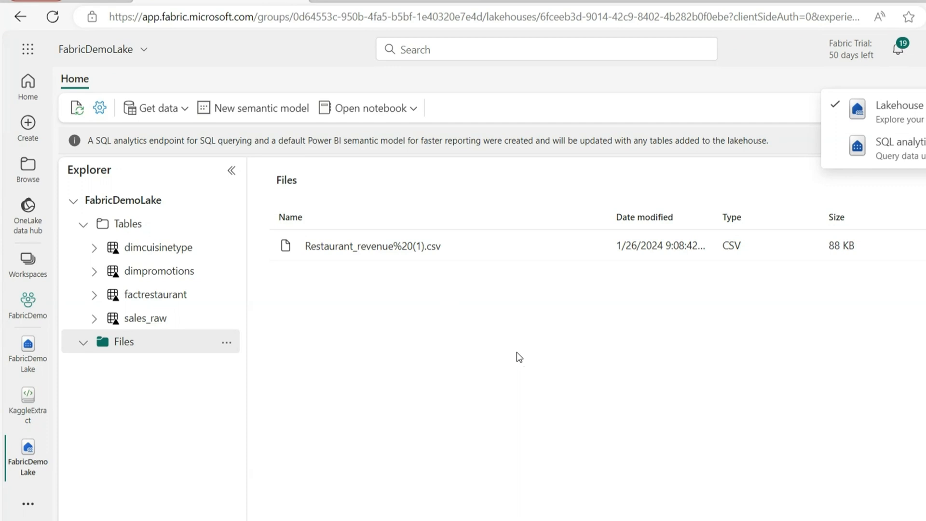
click(266, 116)
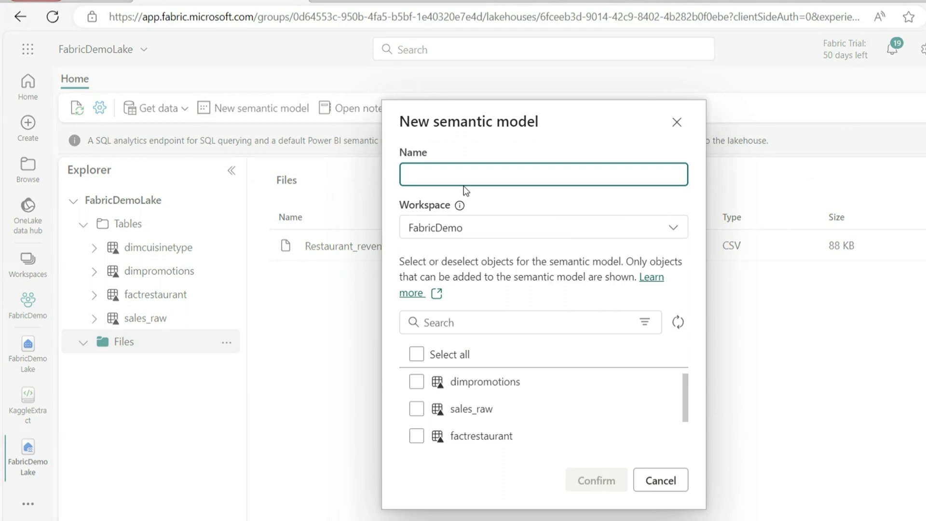
- Name the new semantic model Restaurant1 and keep FabricDemo as its workspace
text(RestAu)
key(BackSpace)
key(BackSpace)
text(au)
click(513, 236)
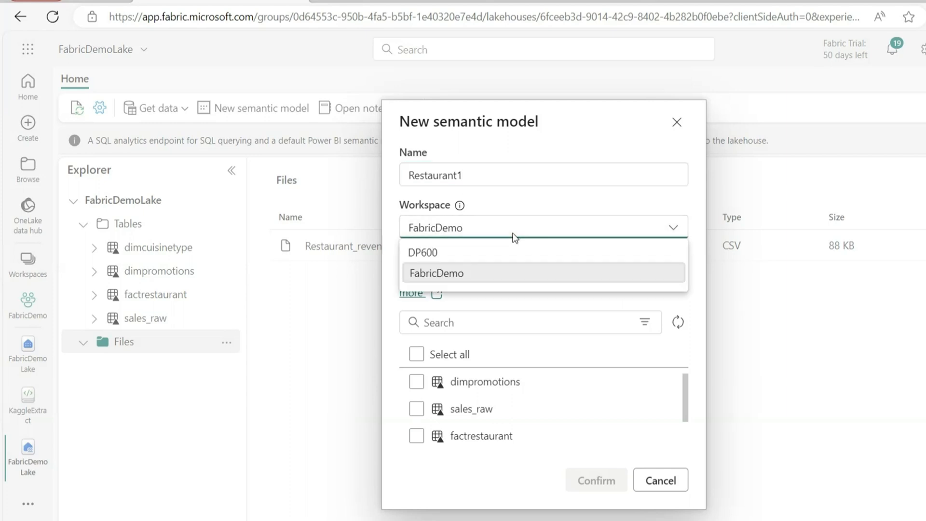
click(513, 236)
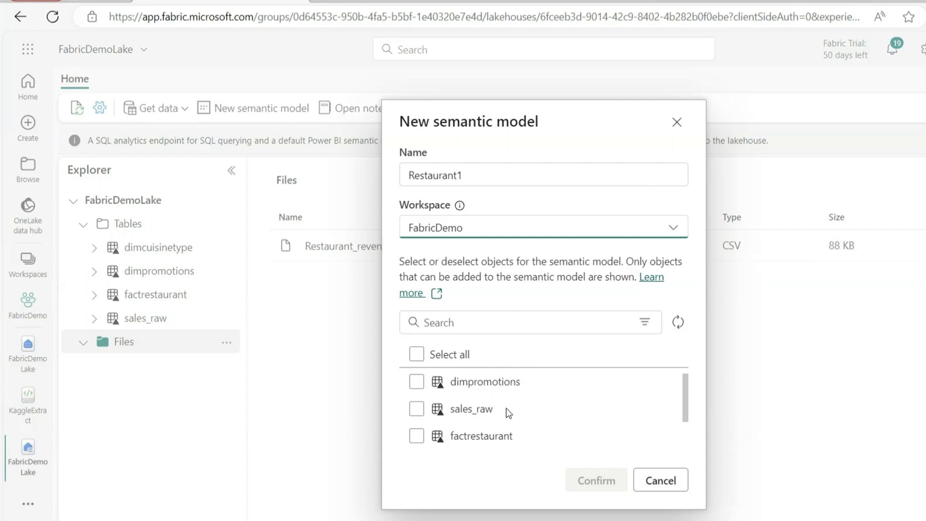
- Select dimpromotions, factrestaurant and dimcuisinetype for the model and confirm its creation
scroll(508, 407, down, 2)
click(647, 322)
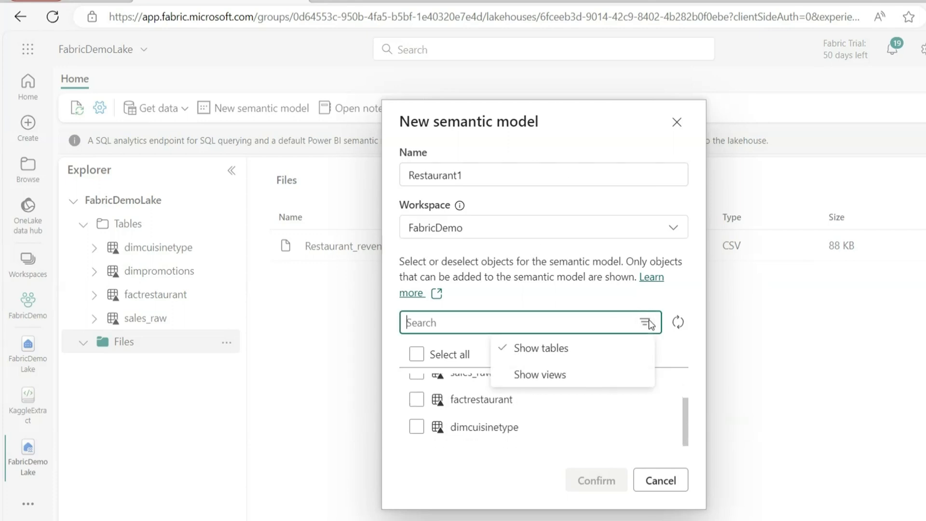
click(572, 352)
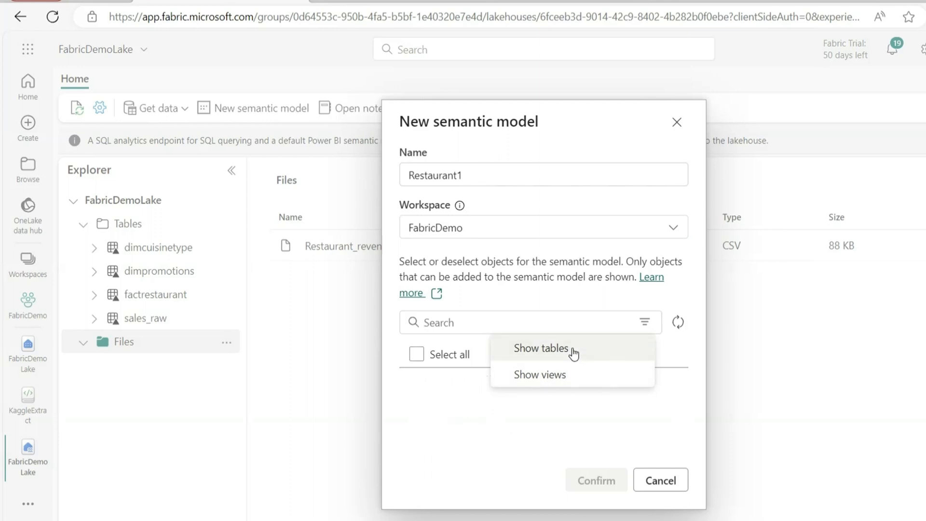
click(558, 353)
click(532, 400)
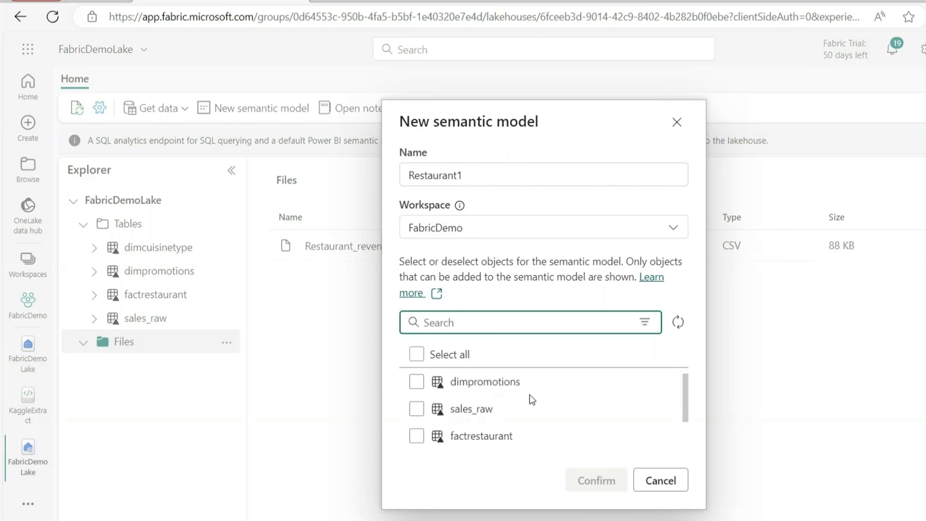
click(416, 382)
click(418, 436)
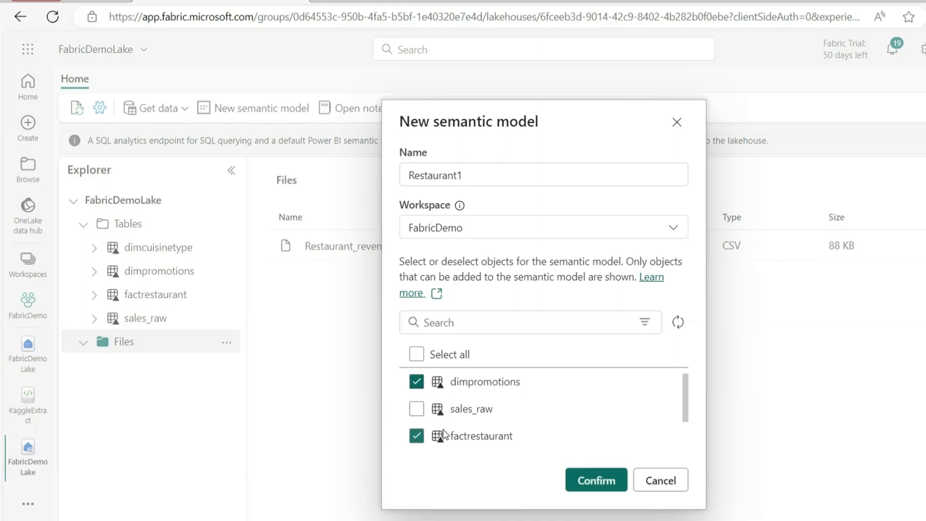
scroll(419, 420, down, 1)
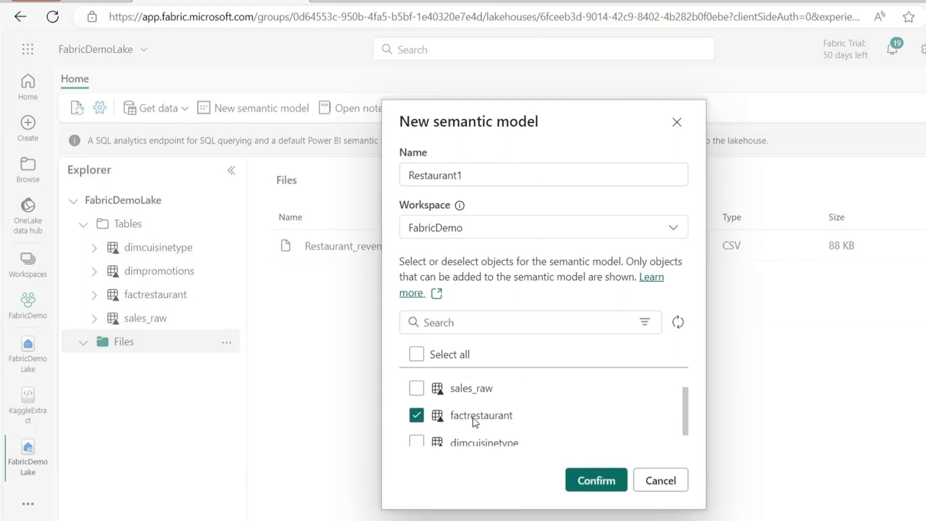
click(417, 443)
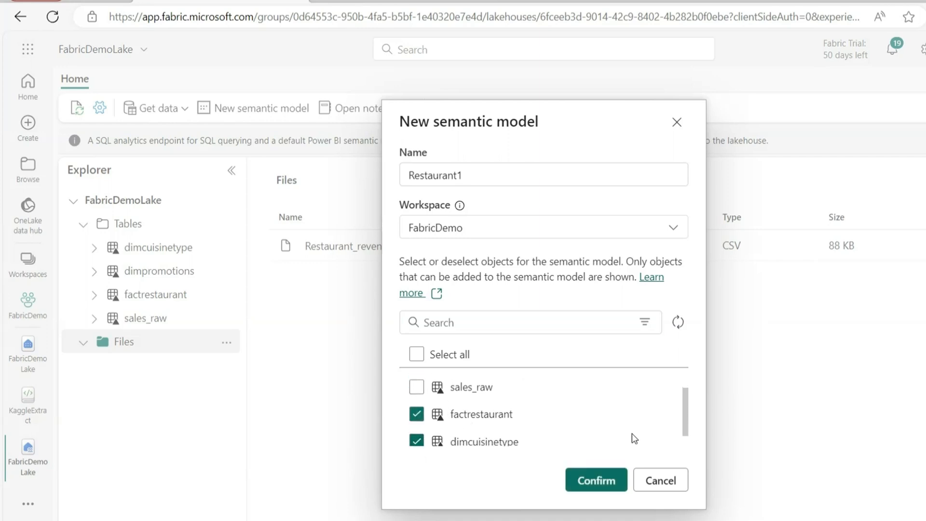
click(596, 482)
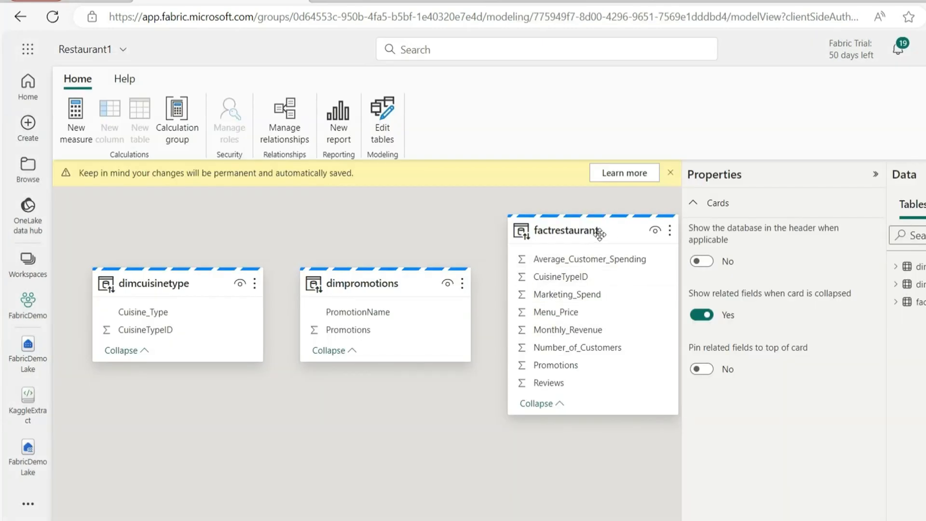
- Place factrestaurant below the dimension tables and link dimcuisinetype's CuisineTypeID to factrestaurant's CuisineTypeID
drag(597, 240, 371, 369)
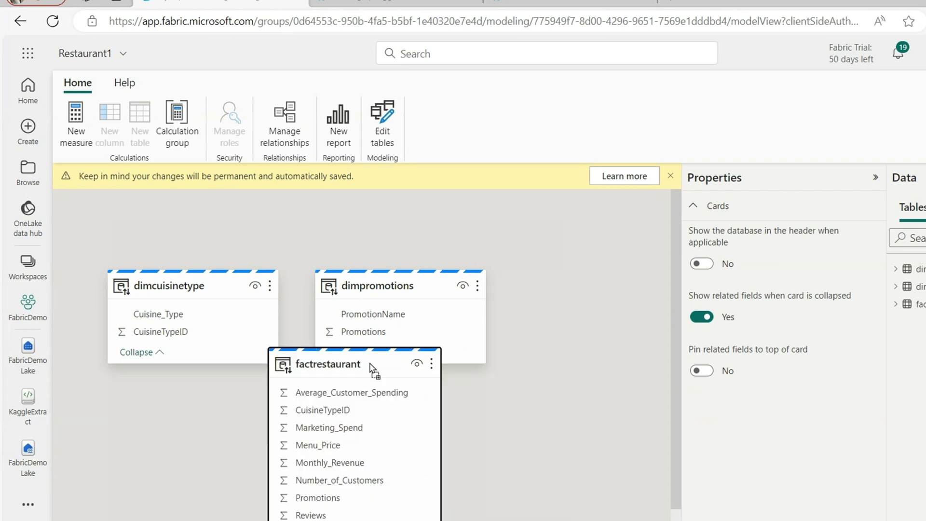
drag(371, 369, 351, 381)
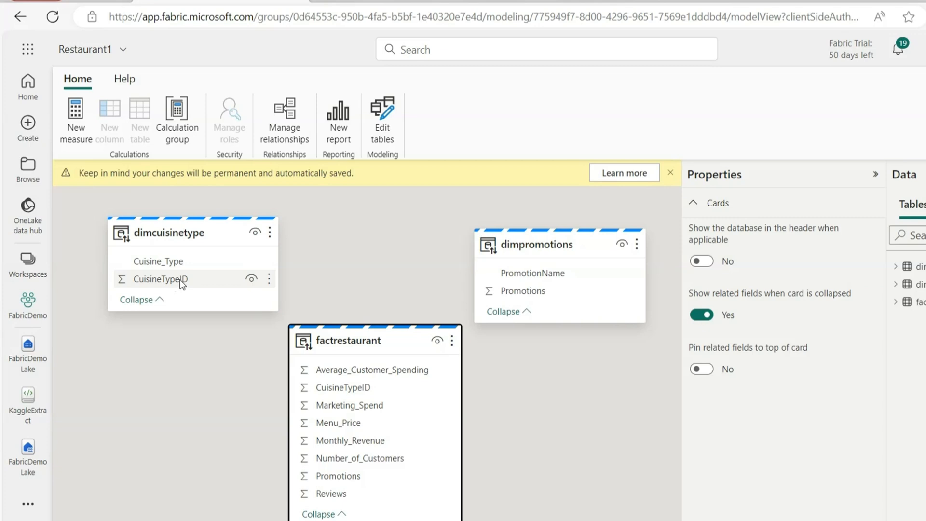
drag(182, 278, 337, 395)
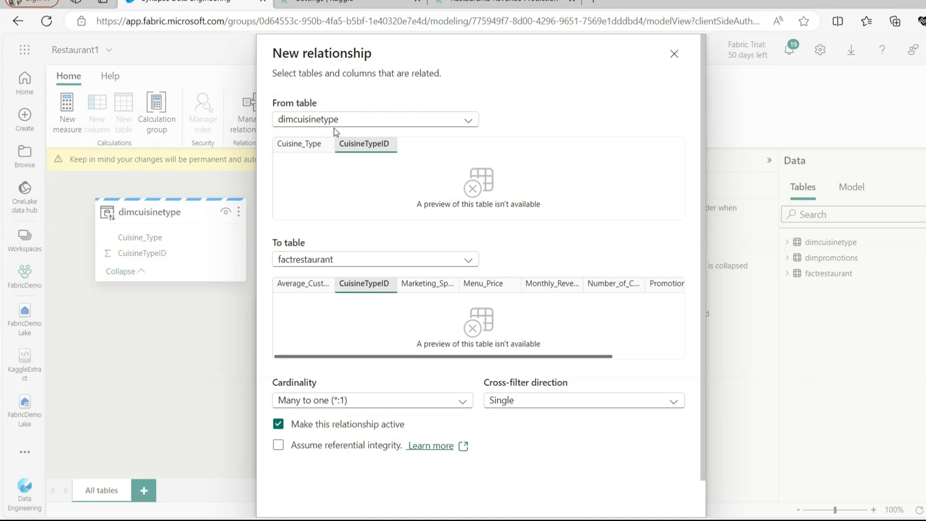
- Save the dimcuisinetype-to-factrestaurant CuisineTypeID relationship as One to many (1:*)
click(414, 403)
click(370, 450)
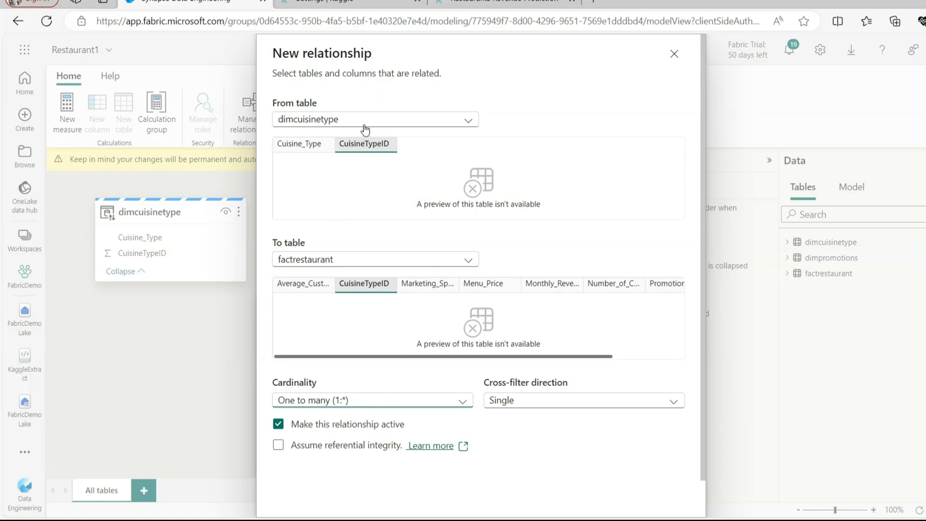
scroll(525, 421, down, 1)
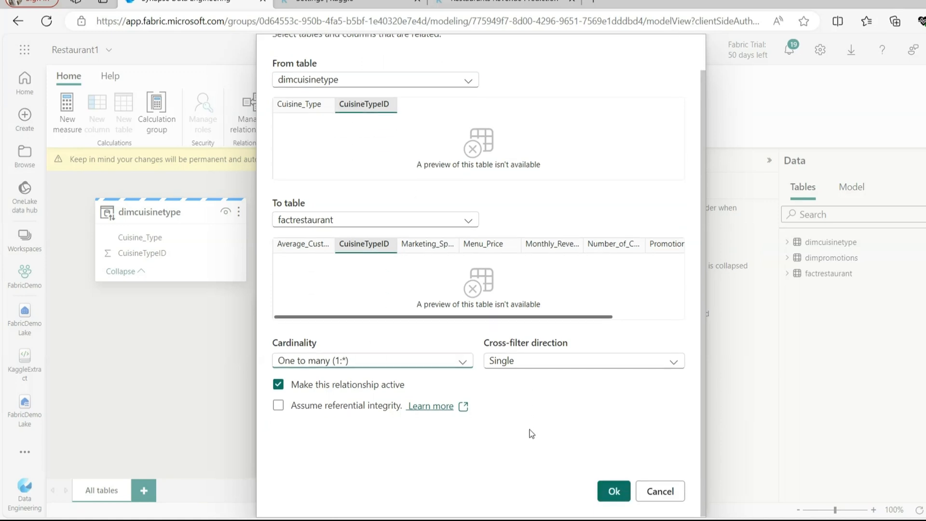
click(617, 491)
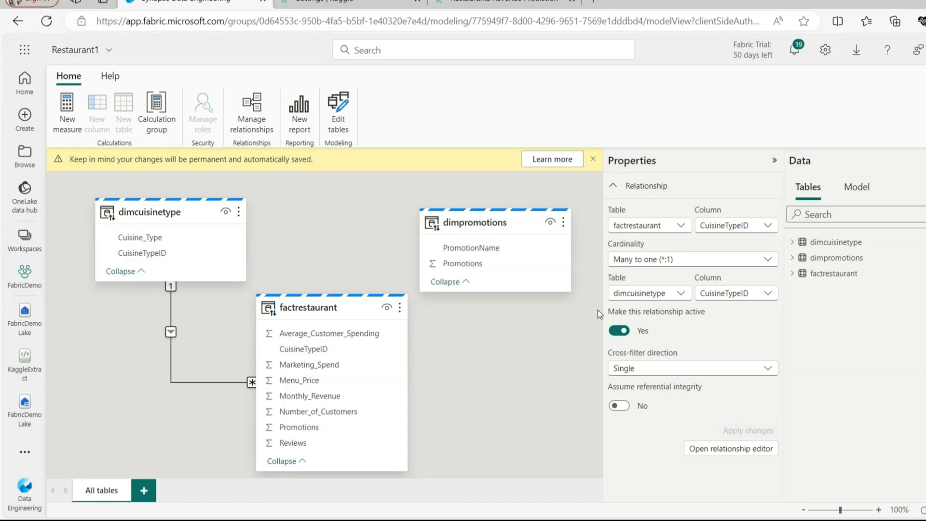
- Link dimpromotions to factrestaurant on Promotions as a One to many relationship
drag(495, 264, 353, 426)
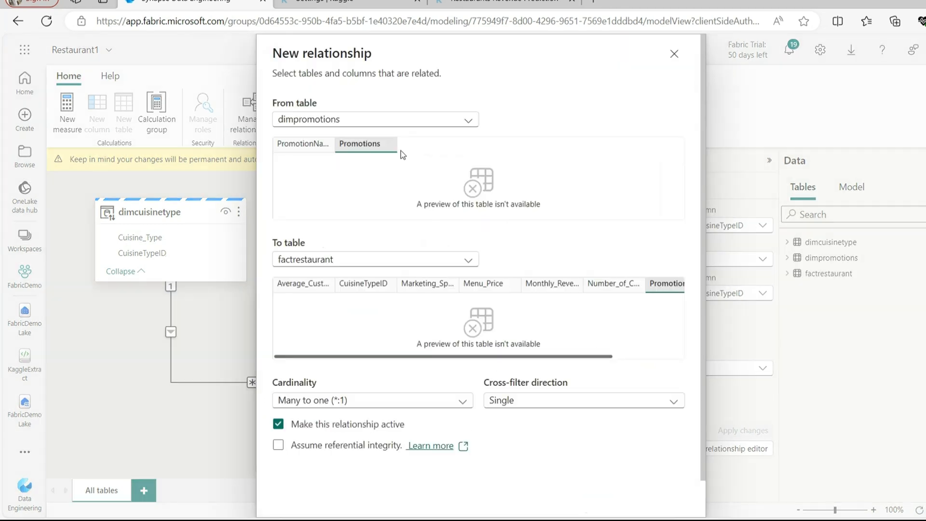
click(385, 411)
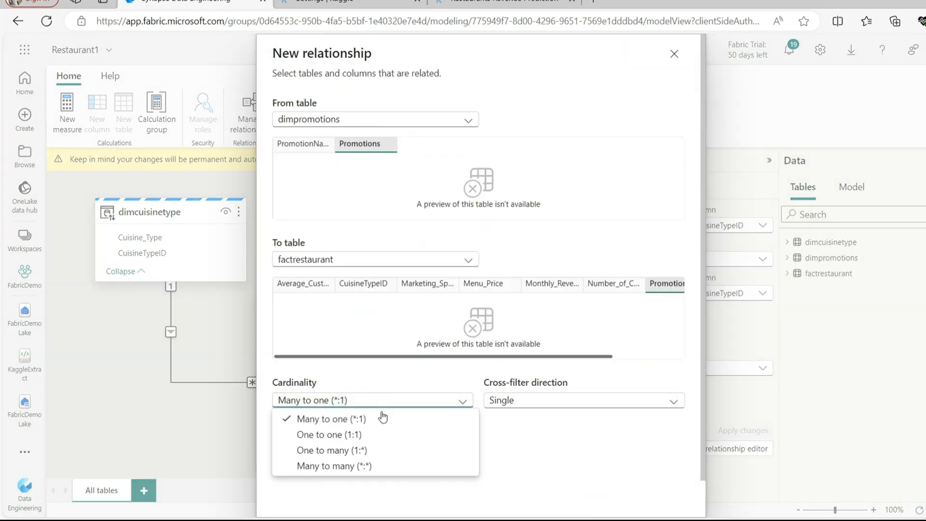
click(377, 453)
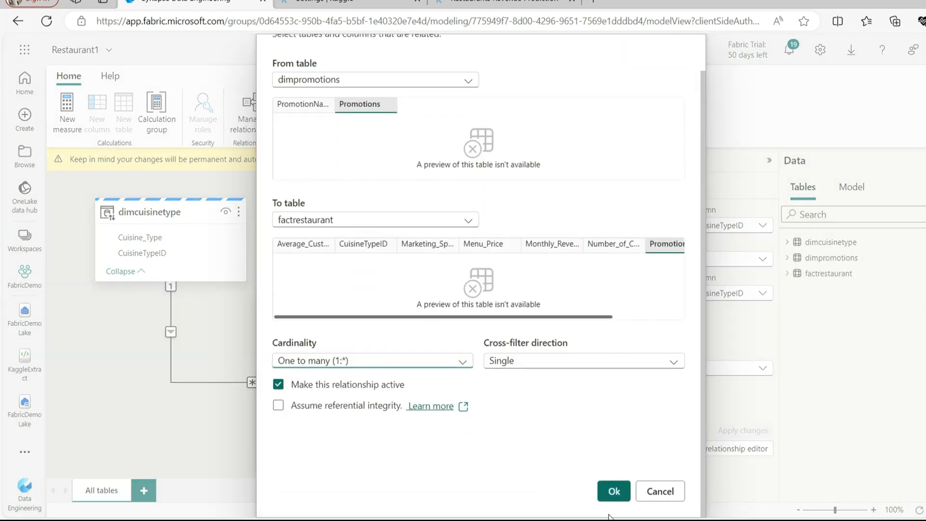
click(614, 493)
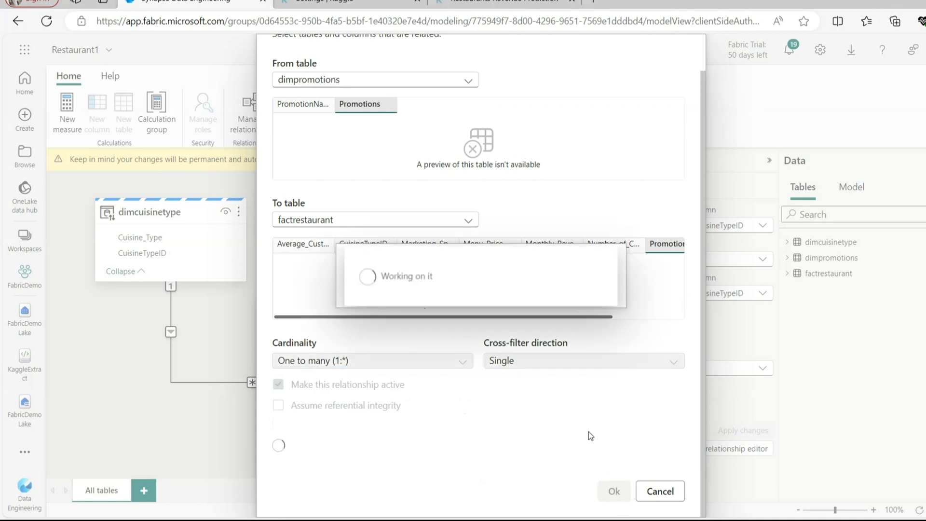
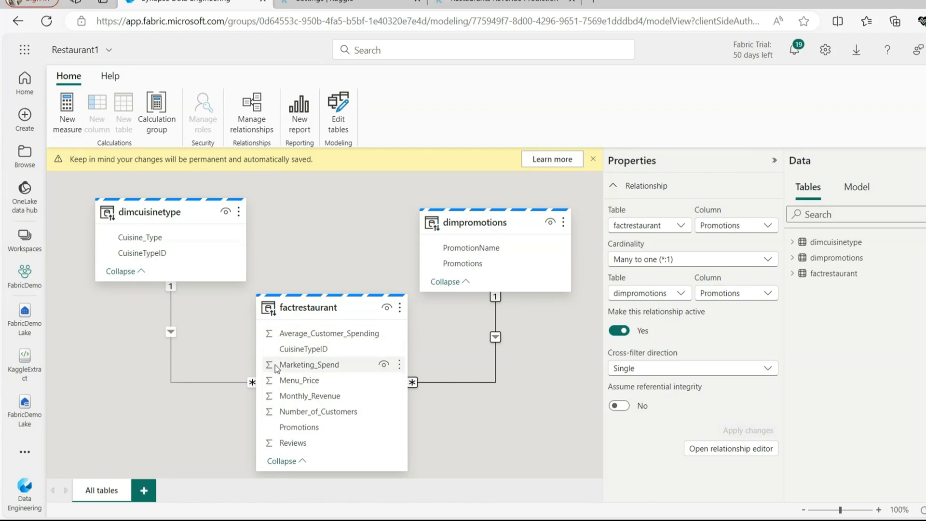
- Start a new DAX measure and clear the stray characters from its formula bar
click(65, 124)
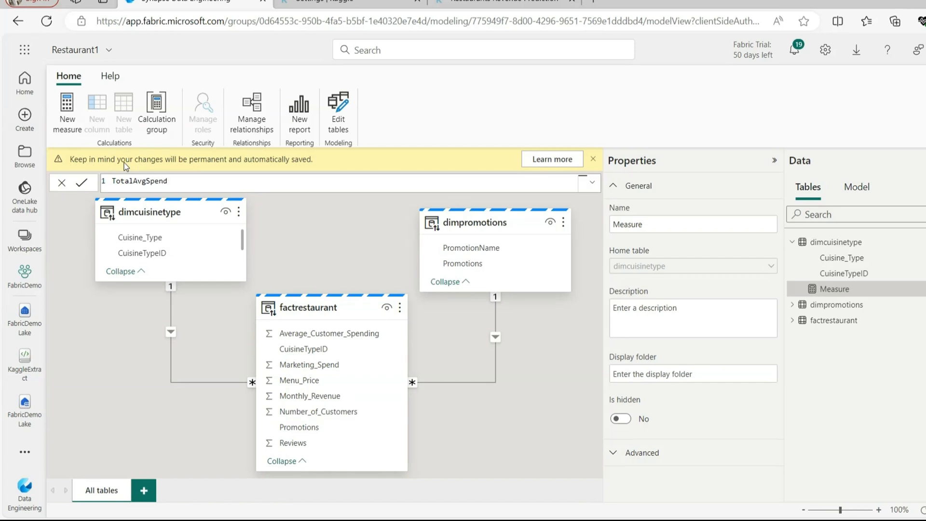
click(147, 182)
text(Cust)
key(Return)
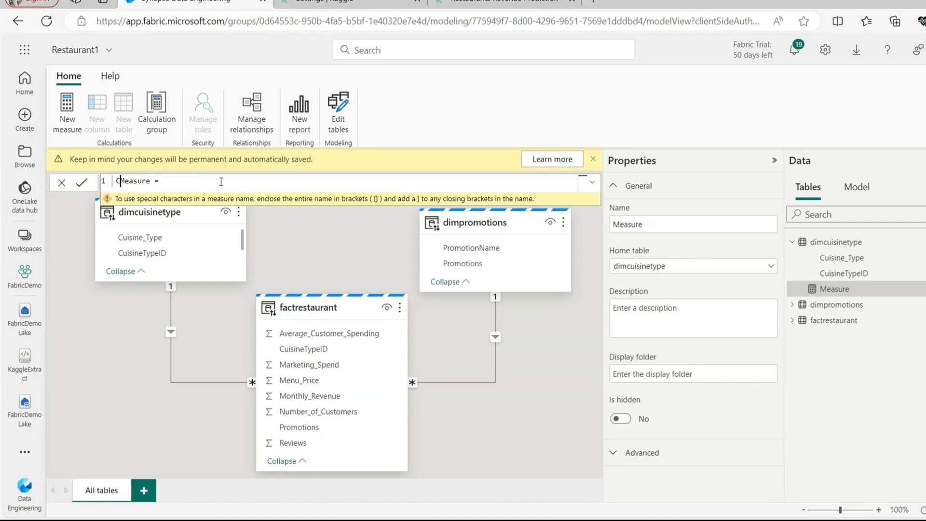
text(C)
key(BackSpace)
text(U)
key(BackSpace)
key(BackSpace)
- Enter TotalAvgCustSpend = SUM(factrestaurant[Average_Customer_Spending]), commit it, and dismiss the auto-save warning
drag(184, 181, 103, 183)
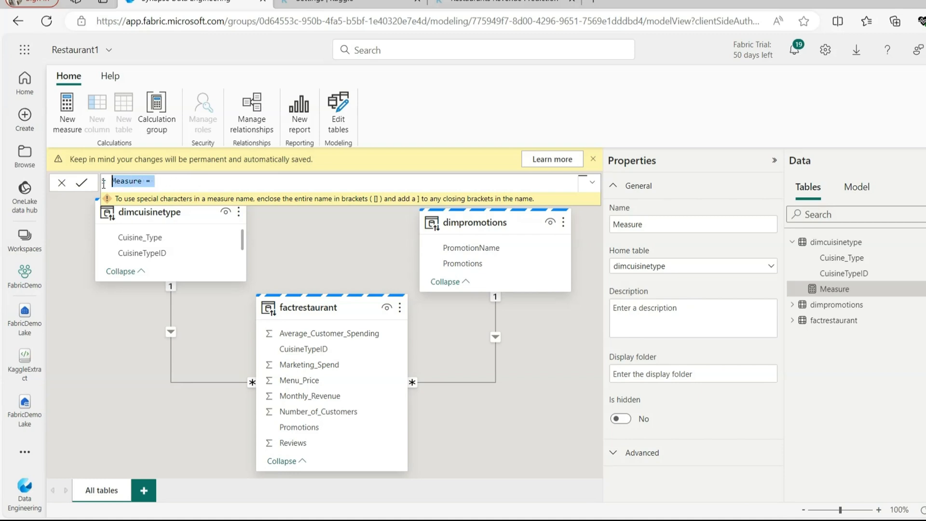
text(TotalAvg)
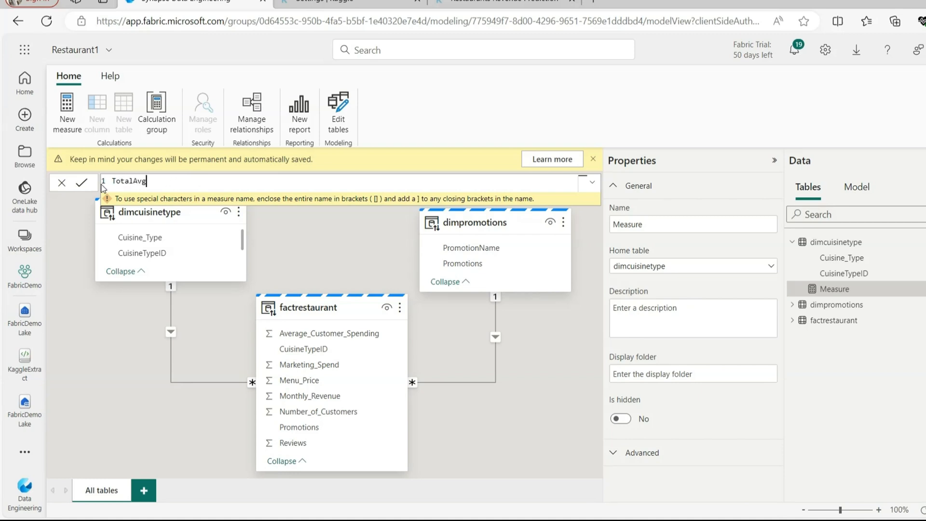
text(CustSpend = SUM)
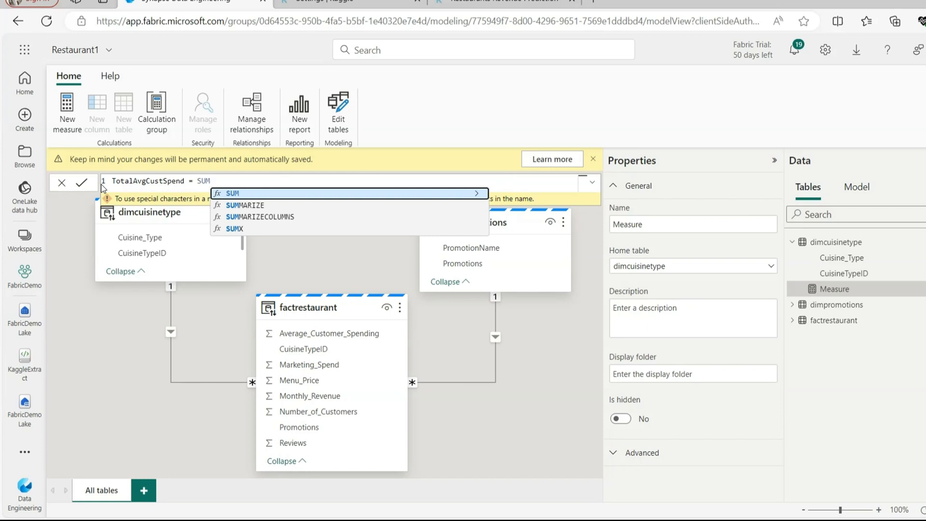
text(()
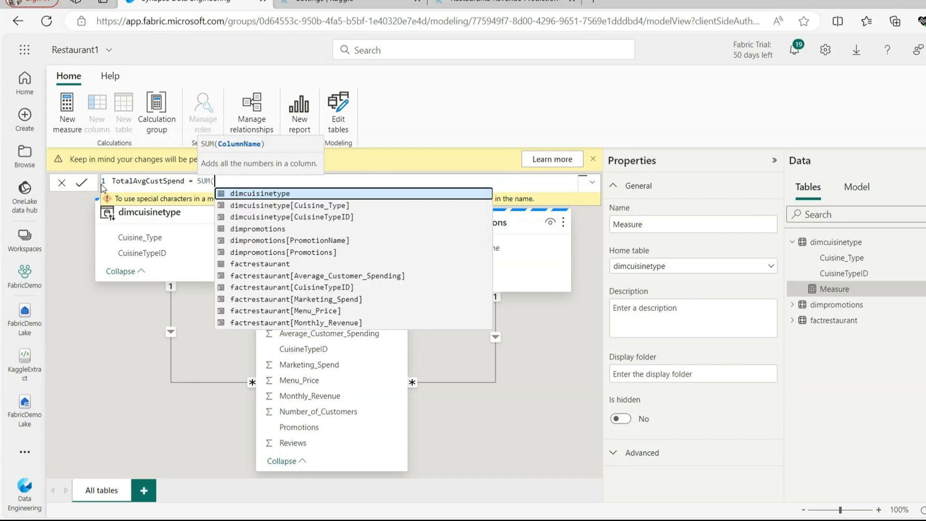
text(Averag)
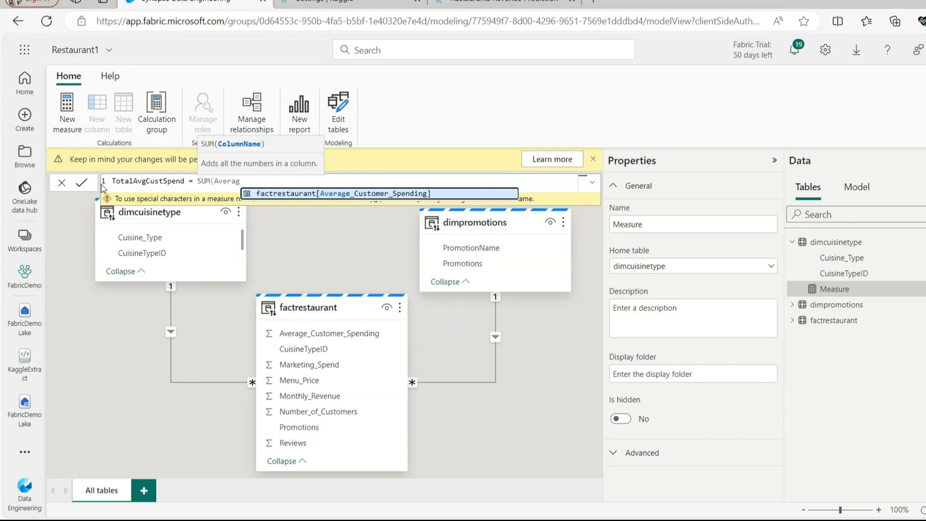
click(379, 194)
text())
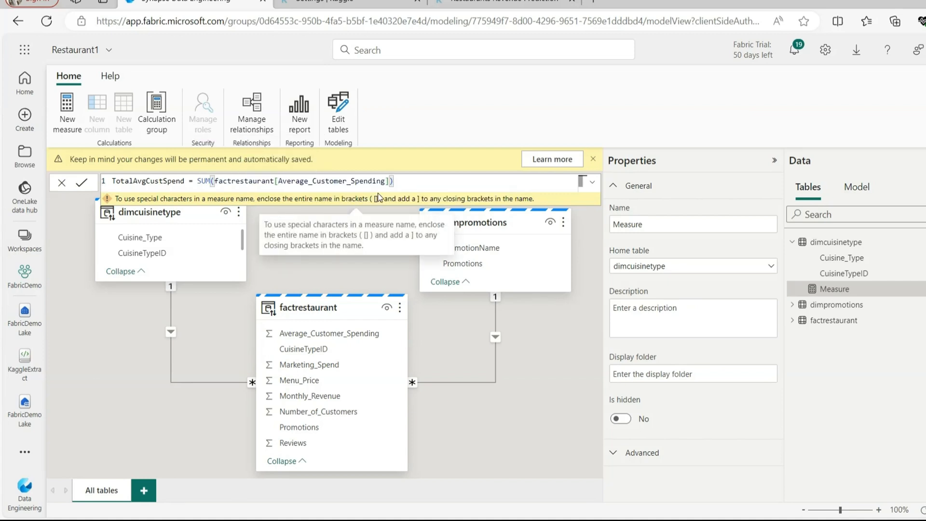
click(82, 184)
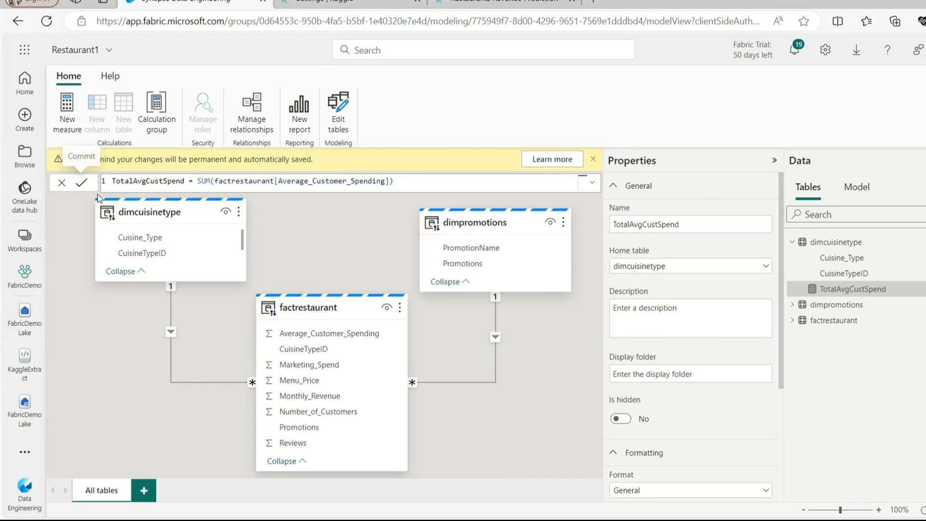
click(593, 159)
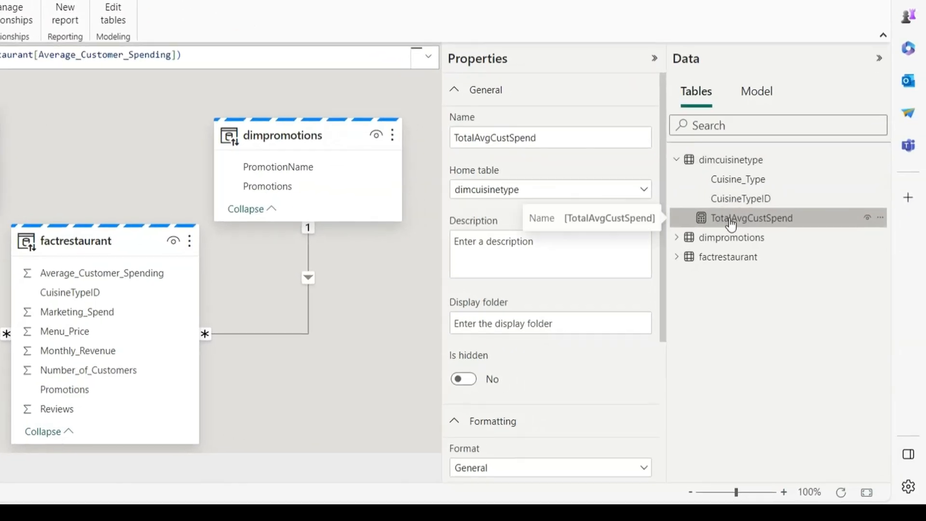
- Review the Restaurant1 model's measure, two relationships and three tables in the Model view
click(761, 94)
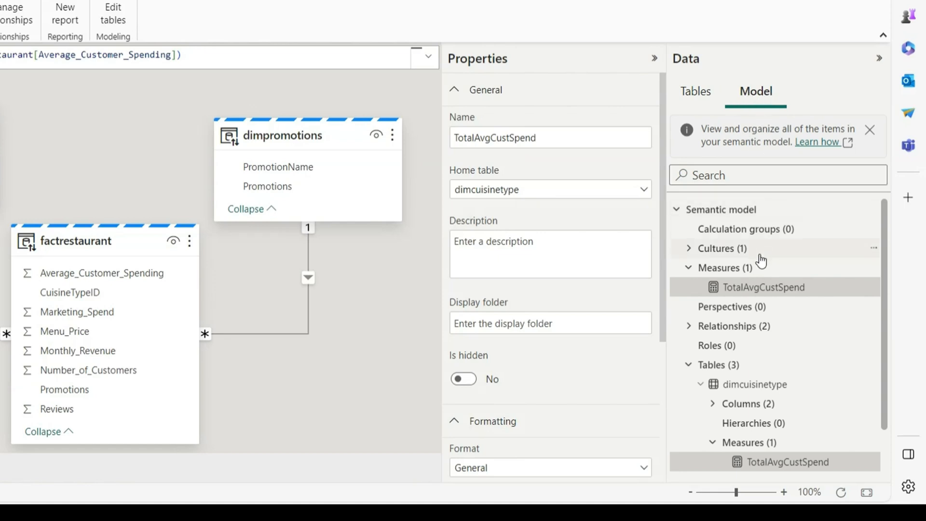
click(689, 268)
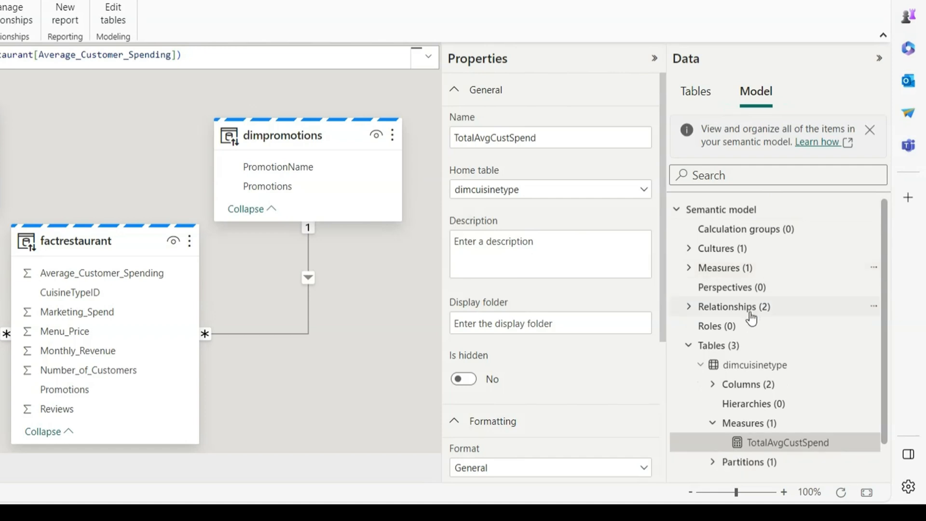
click(689, 306)
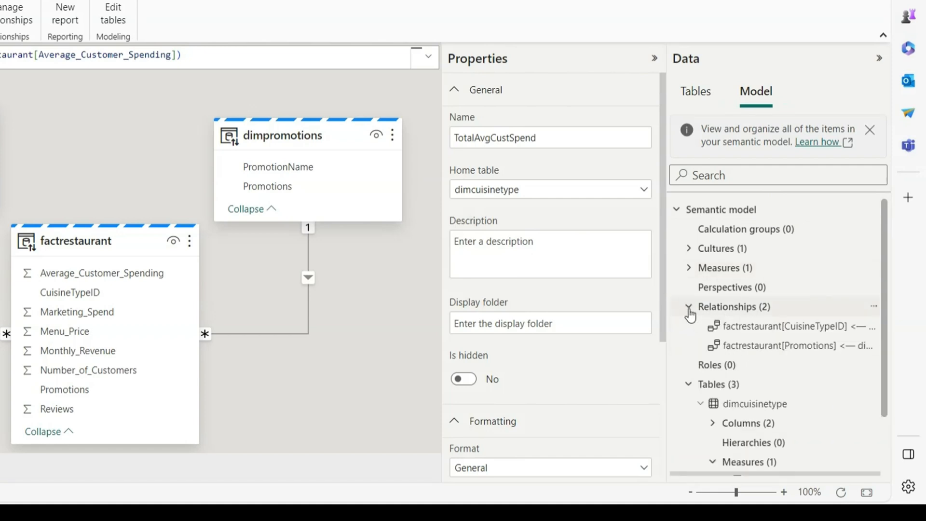
click(689, 306)
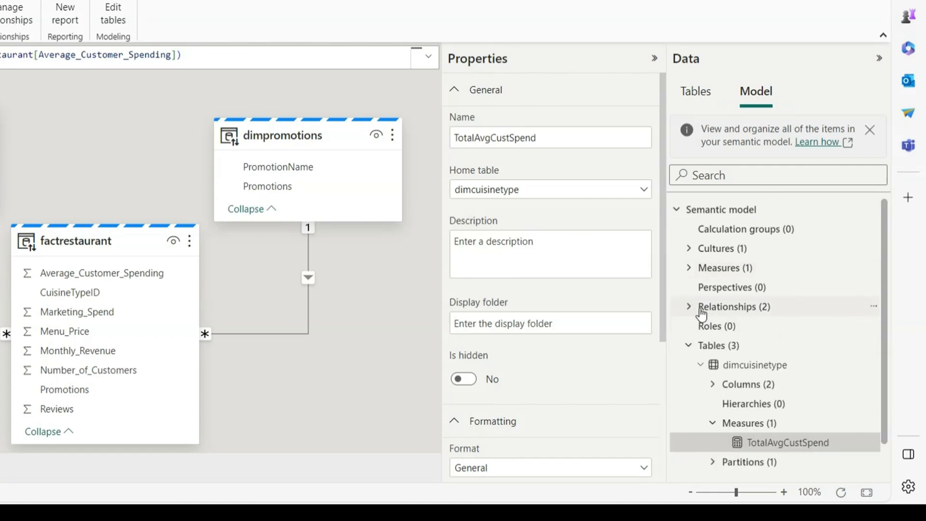
scroll(708, 321, down, 1)
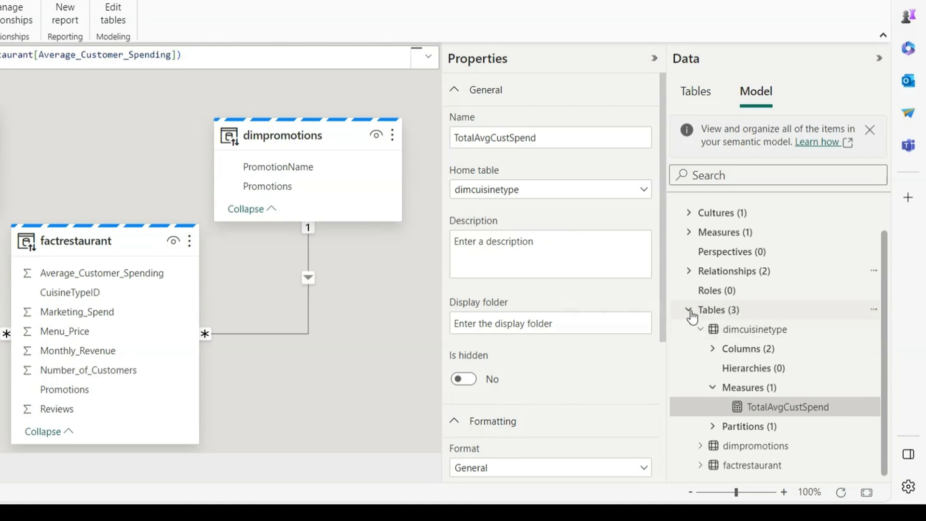
click(690, 311)
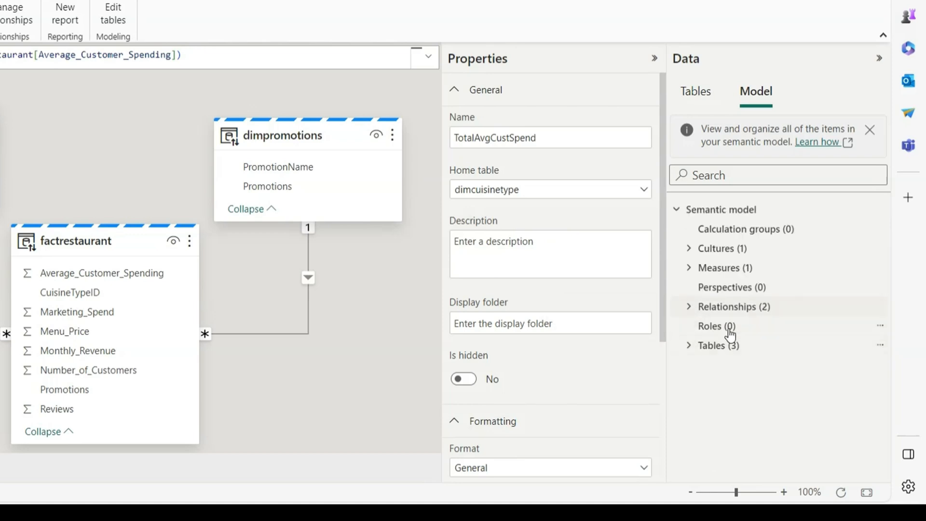
click(690, 346)
scroll(695, 345, down, 1)
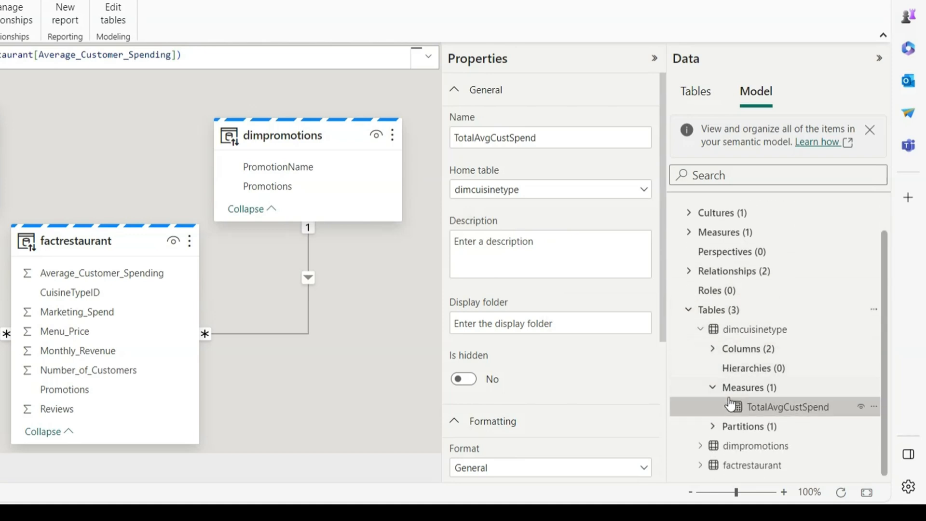
click(691, 313)
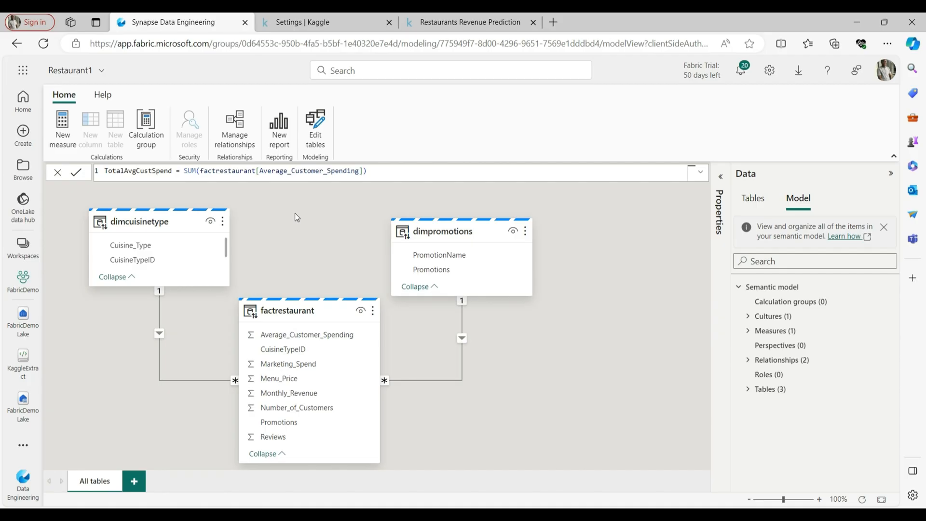
- Start a new report with a chart of Average_Customer_Spending by Cuisine_Type
click(283, 129)
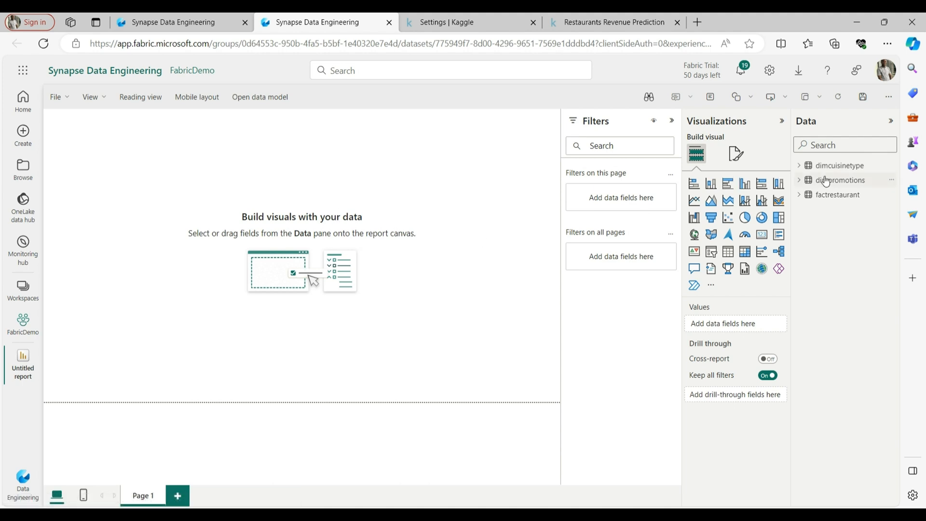
click(804, 197)
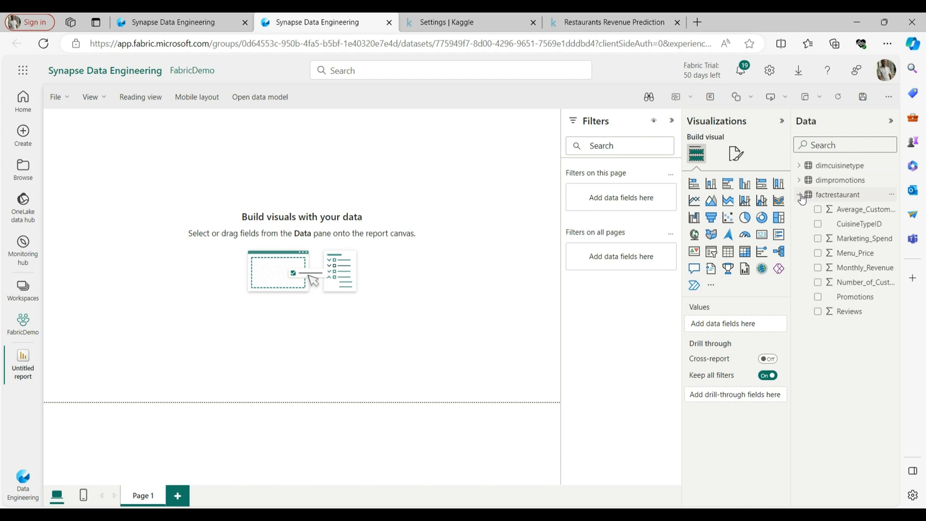
click(818, 210)
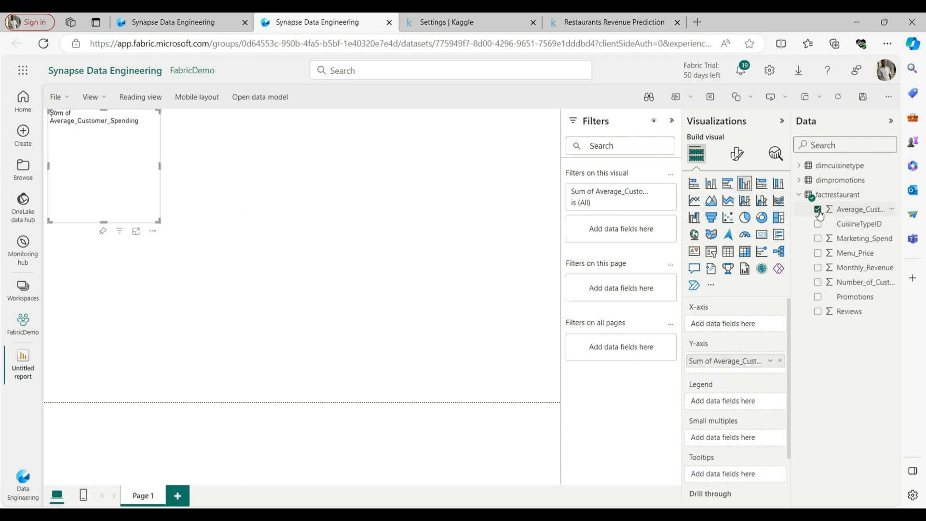
click(801, 167)
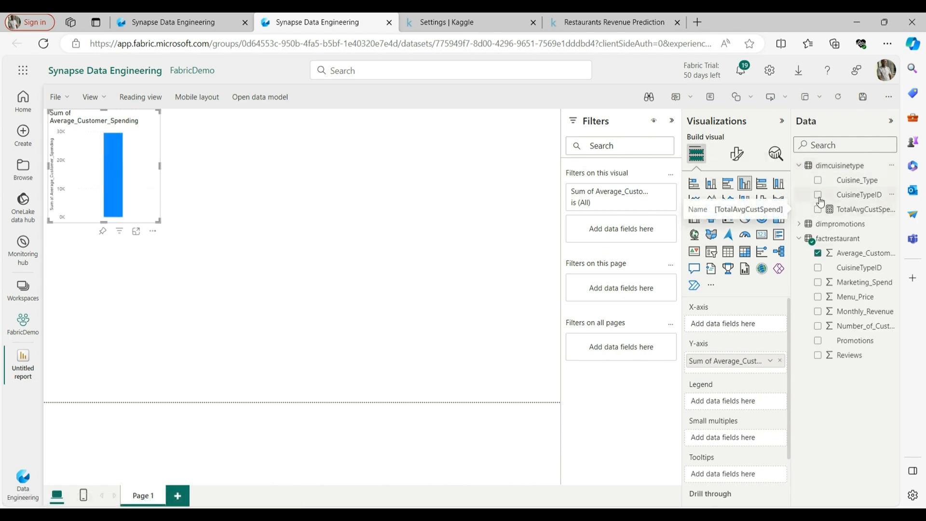
click(818, 180)
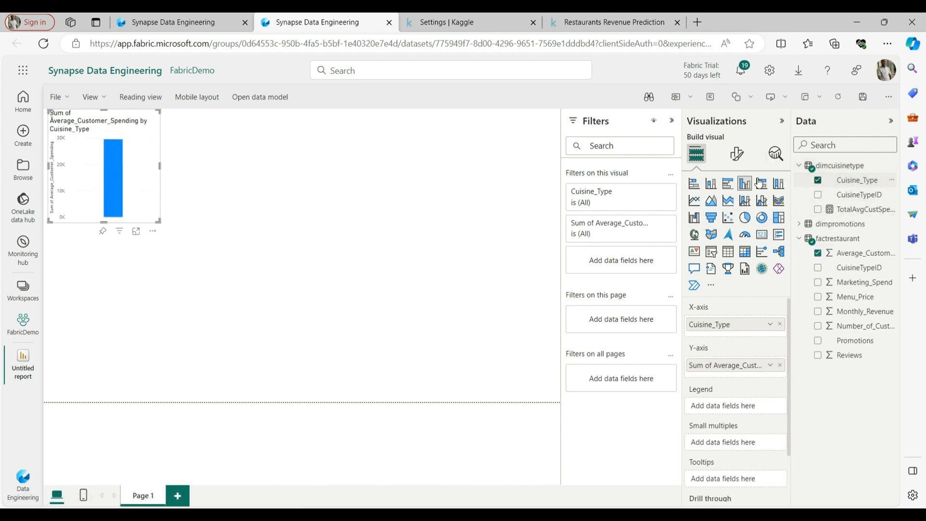
- Convert it to a horizontal bar chart, size it top-left, and turn data labels on
drag(158, 222, 404, 349)
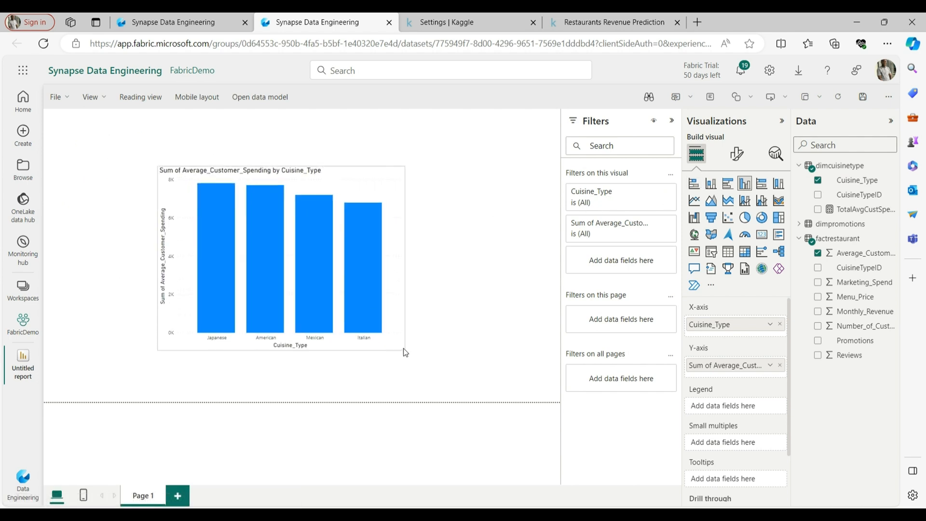
click(727, 185)
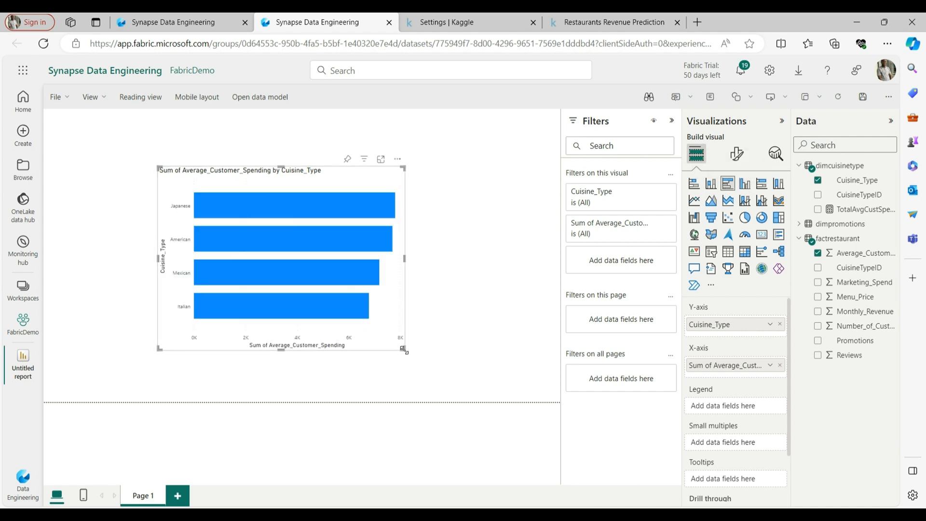
drag(404, 350, 260, 271)
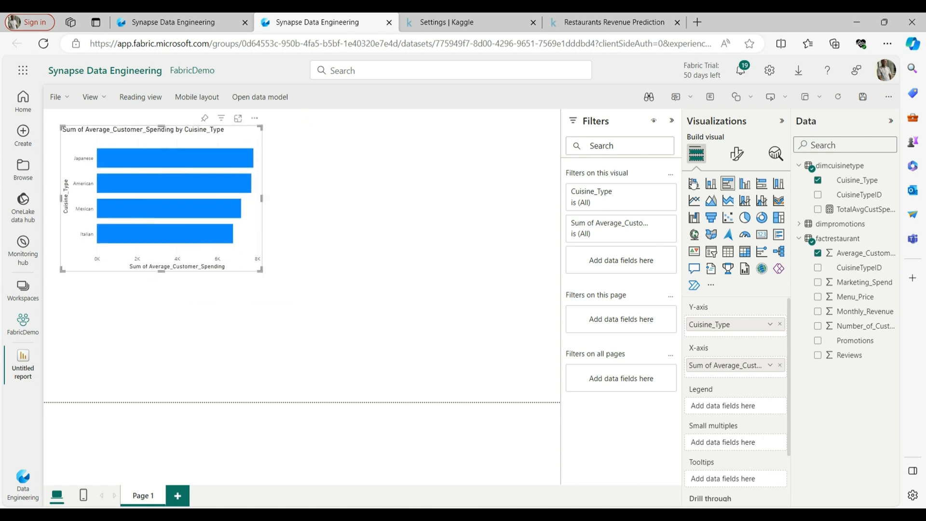
click(737, 153)
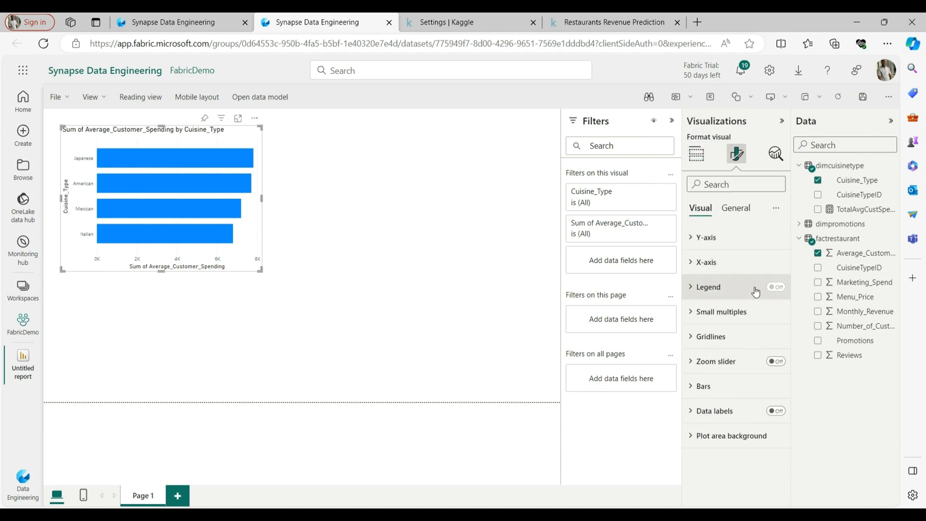
click(773, 411)
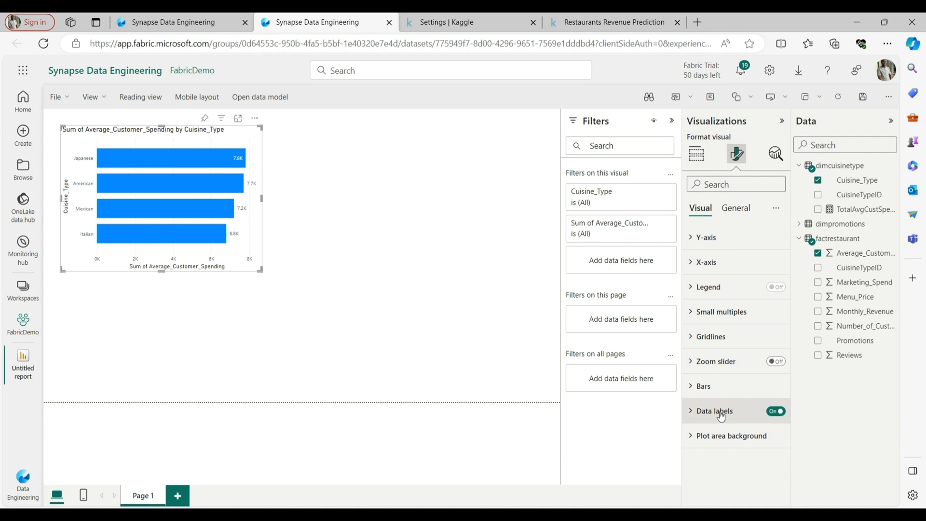
click(697, 154)
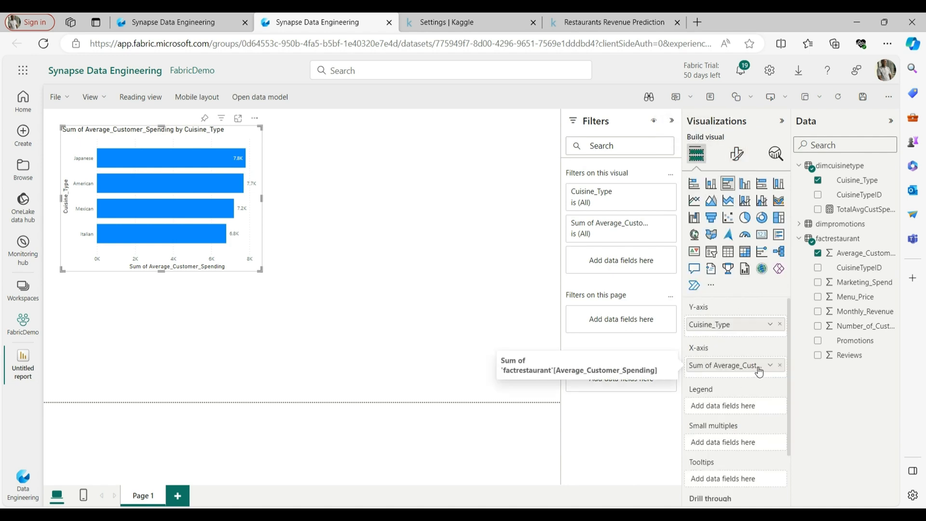
click(425, 258)
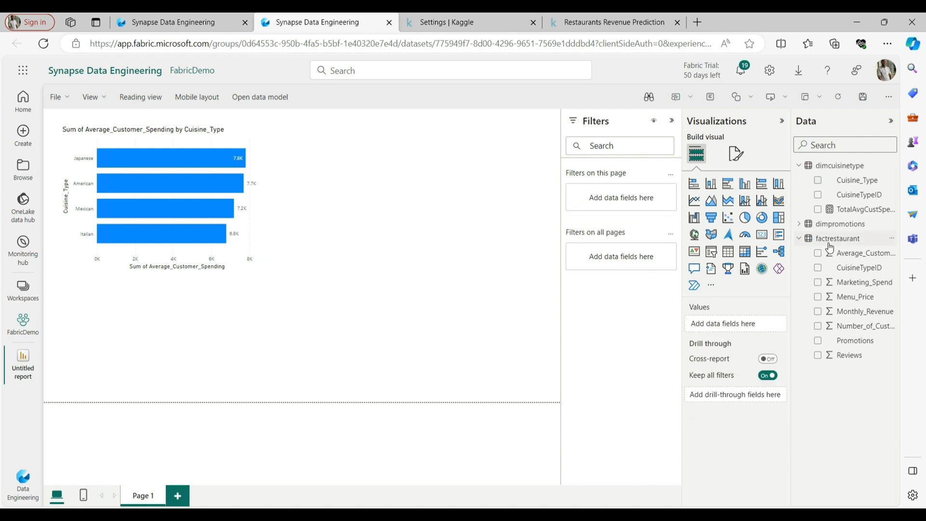
- Chart Marketing_Spend by Cuisine_Type as a column chart below, sized to fit, with data labels on
click(818, 282)
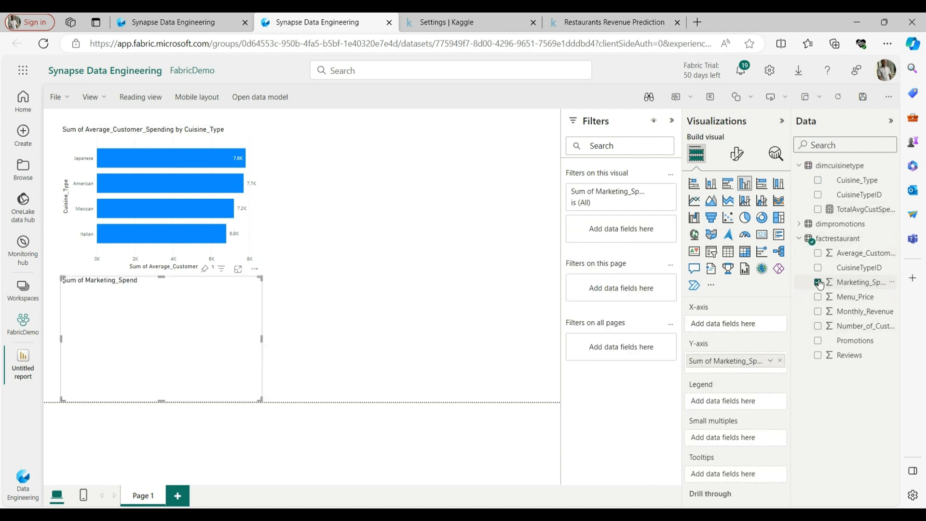
click(818, 181)
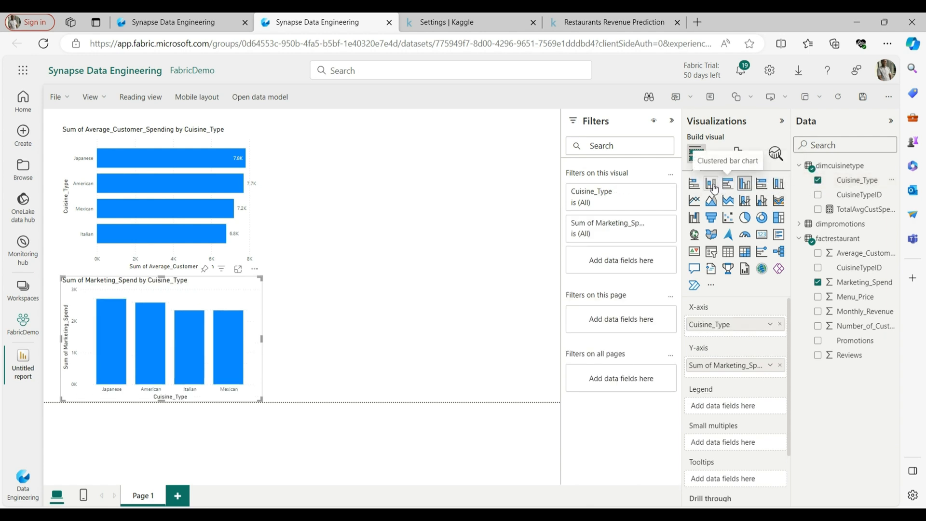
drag(259, 400, 273, 398)
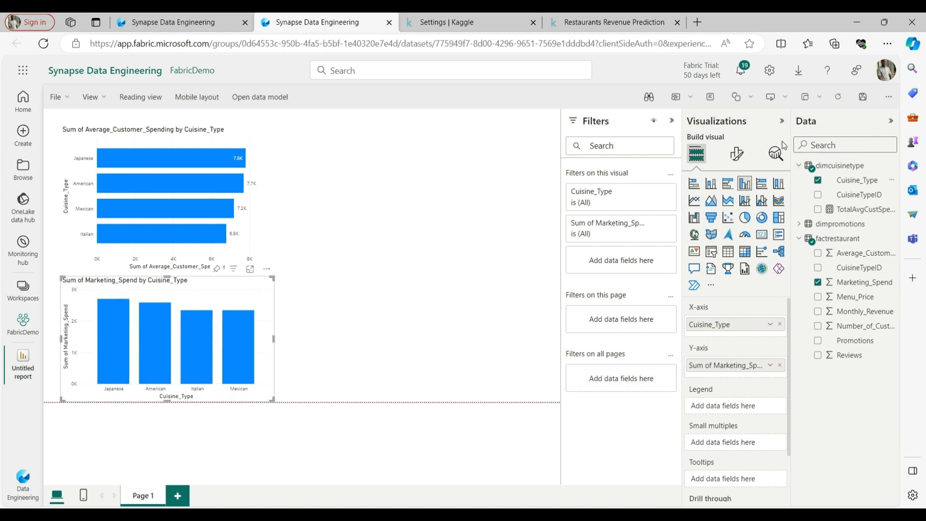
click(736, 153)
click(775, 410)
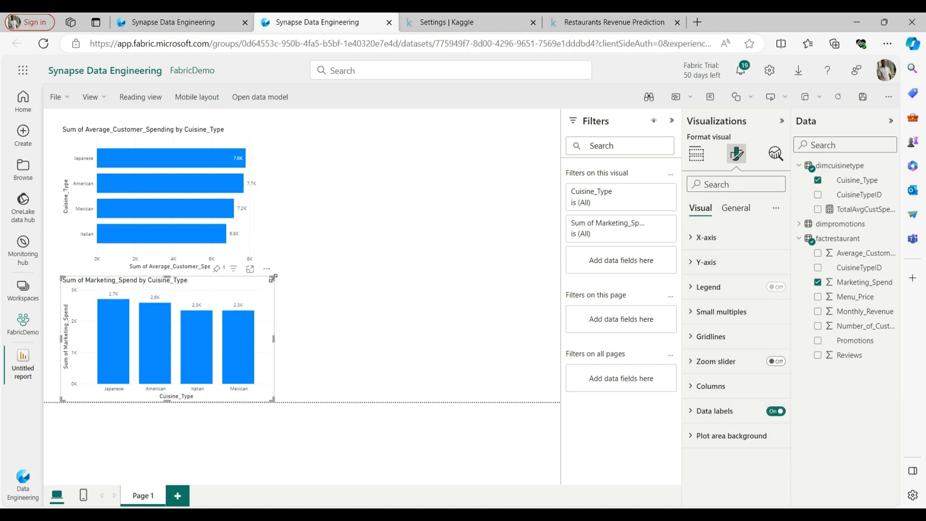
drag(273, 278, 266, 281)
click(364, 178)
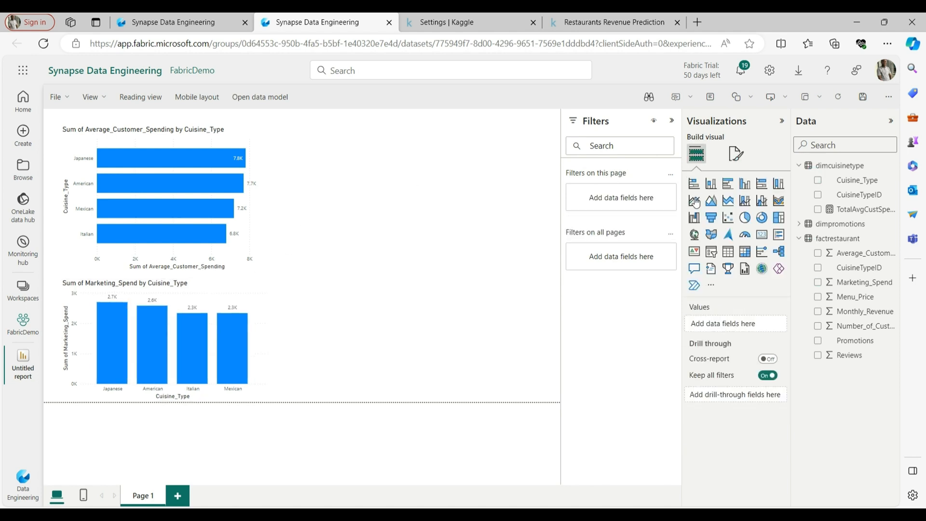
- Display TotalAvgCustSpend (29.48K) as a card and shrink it beside the spending chart
click(816, 210)
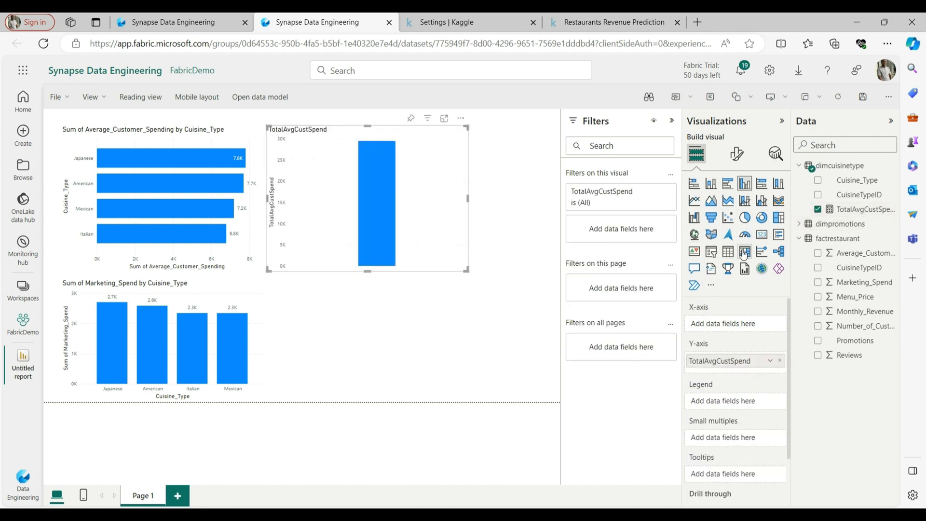
click(761, 234)
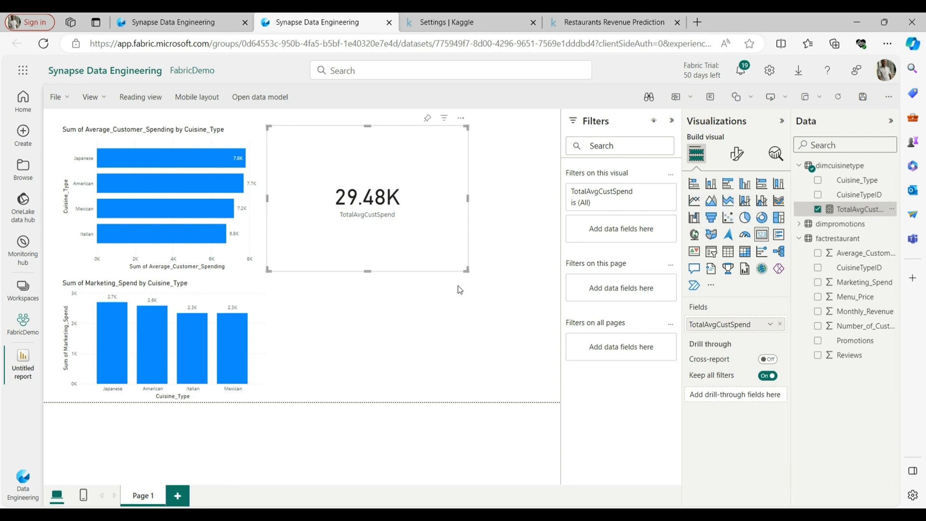
click(491, 278)
click(435, 266)
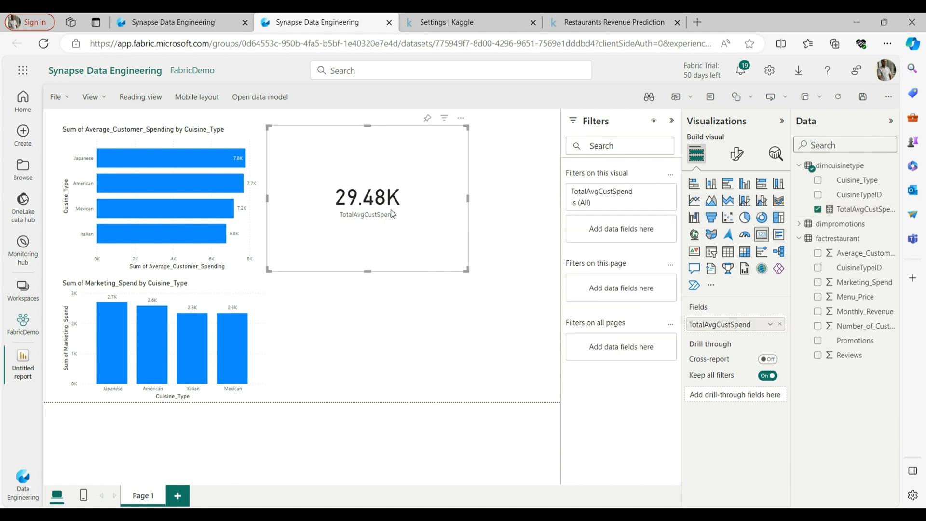
click(737, 154)
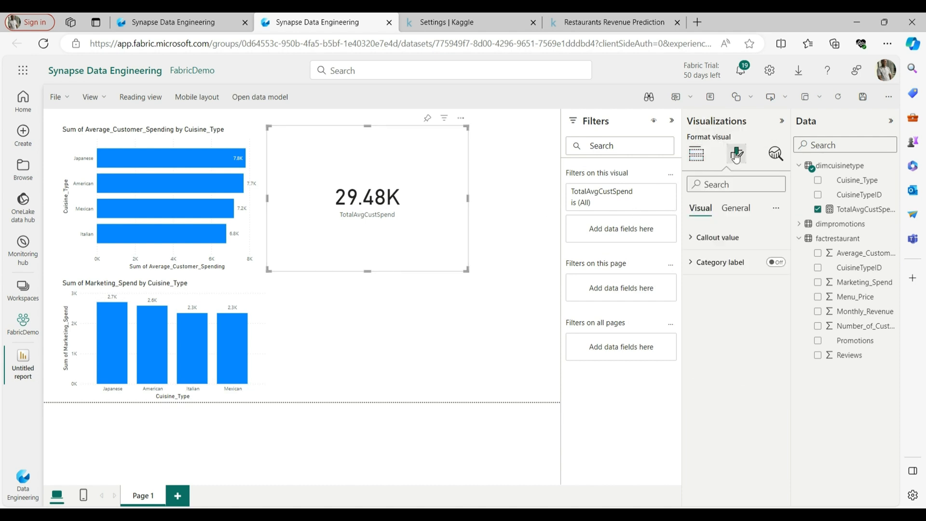
click(737, 212)
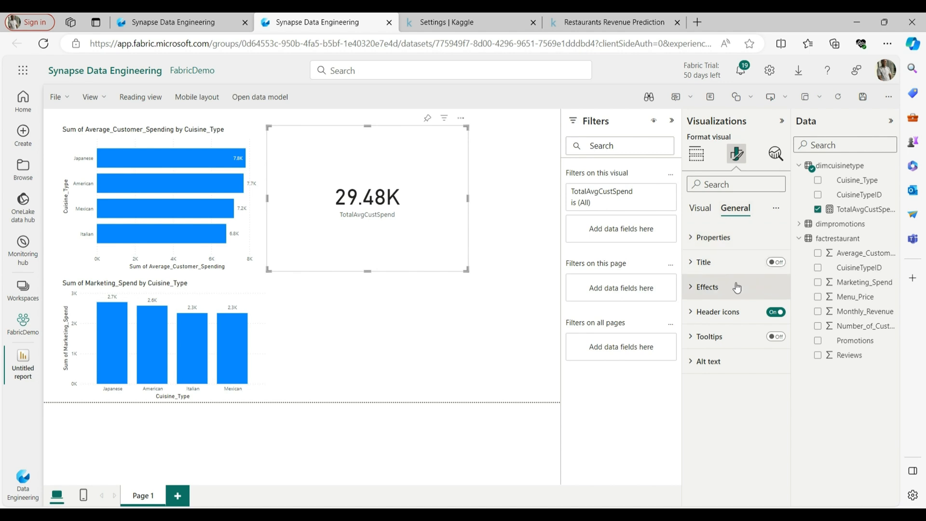
drag(468, 272, 372, 185)
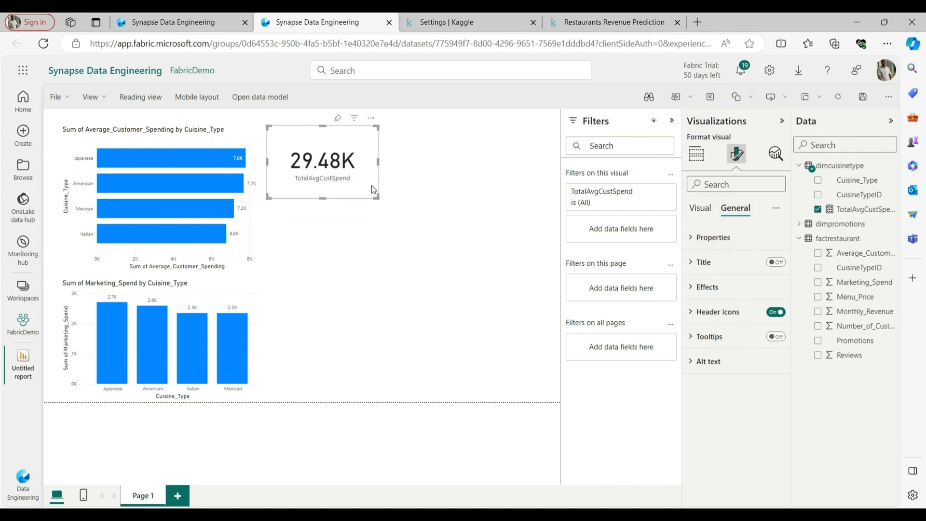
click(512, 221)
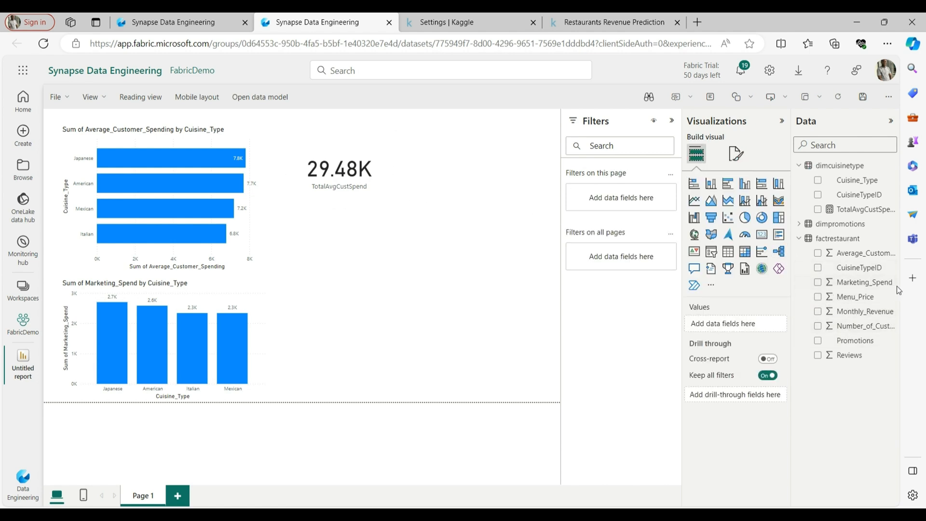
- Add a small Menu_Price card and switch its aggregation to Average, showing 30.22
click(818, 297)
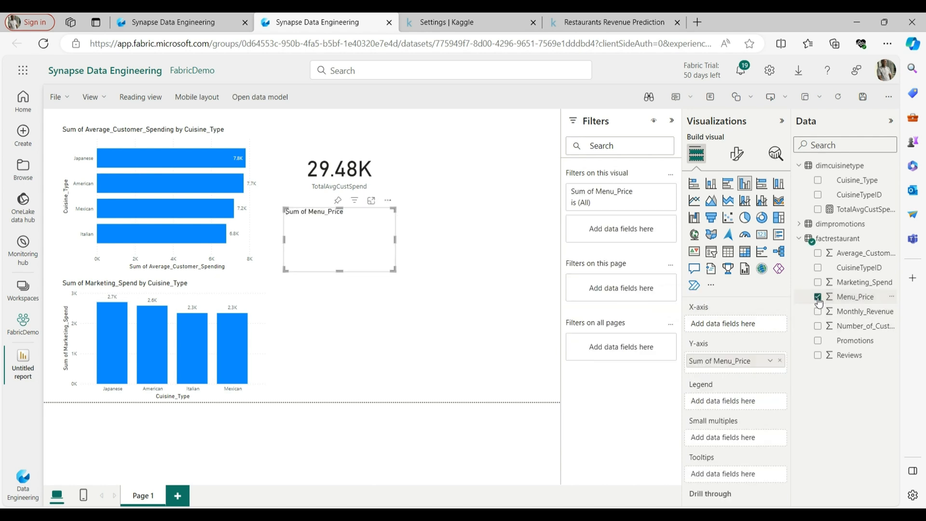
click(761, 236)
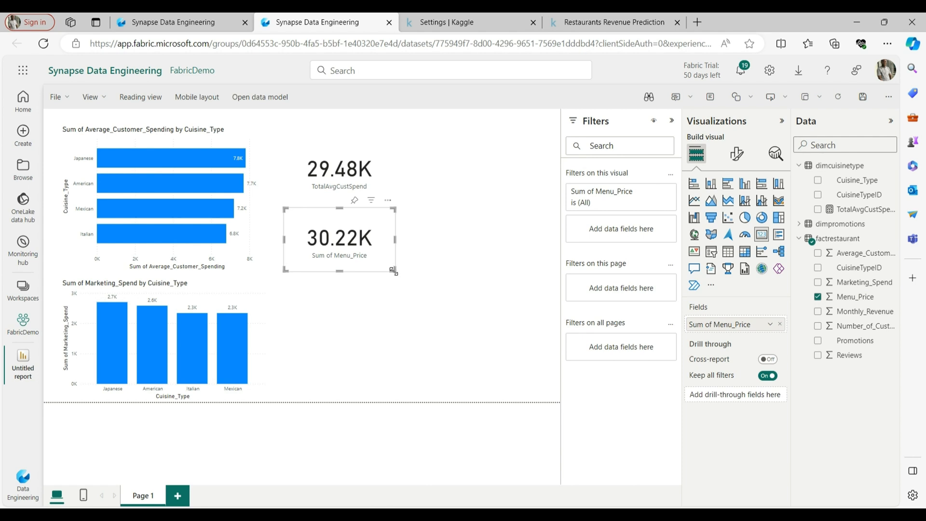
drag(393, 271, 469, 196)
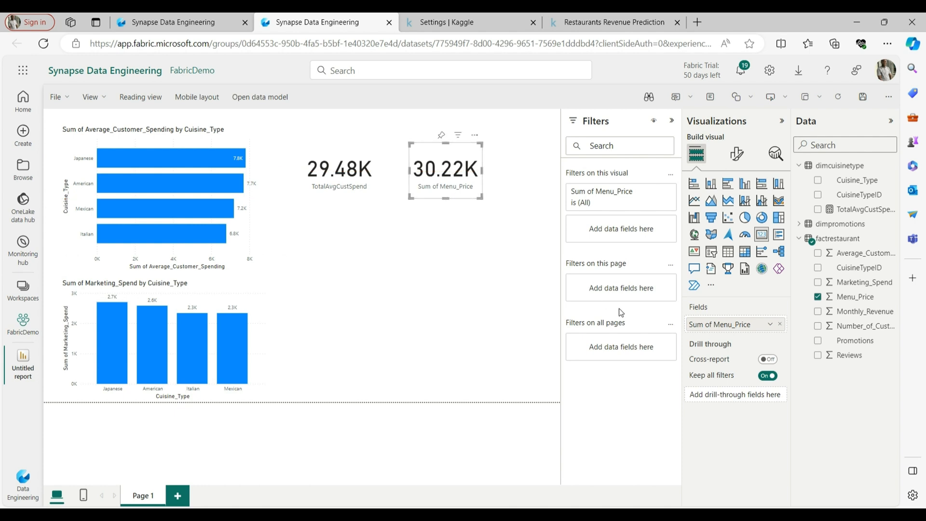
click(769, 324)
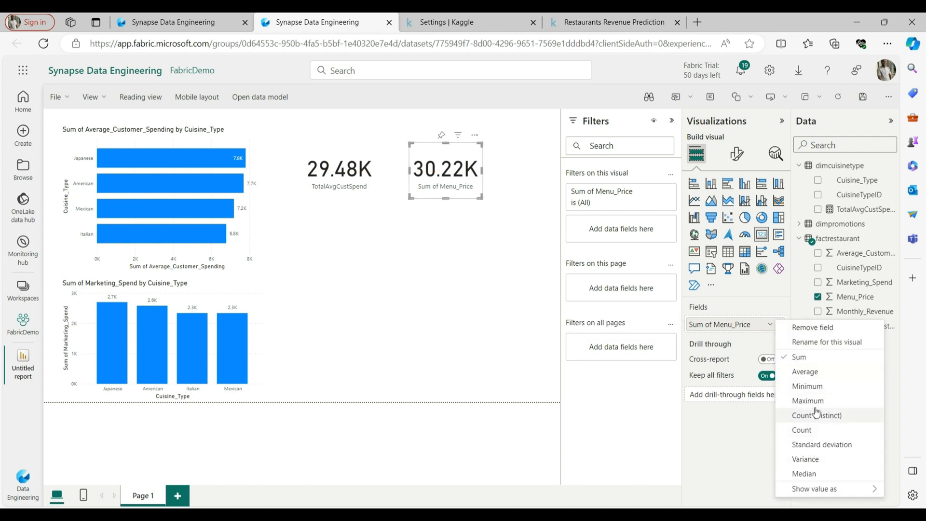
click(804, 372)
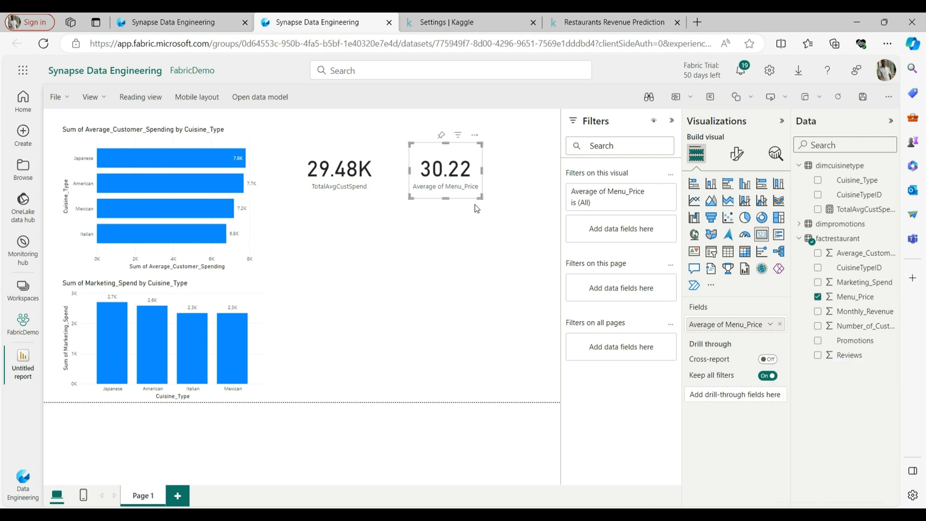
click(462, 291)
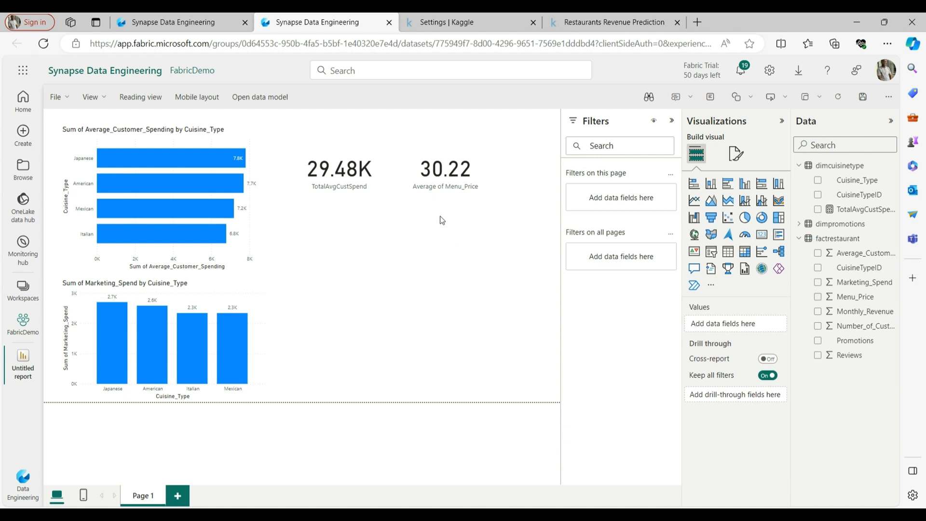